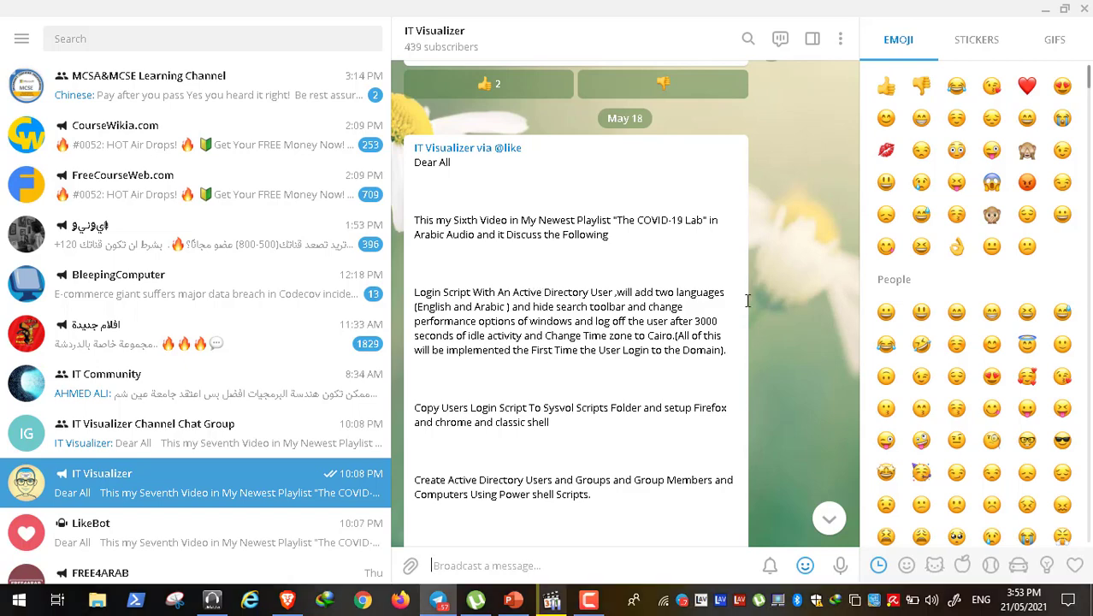
- Show the available keyboard input languages, and minimize the Telegram window to reveal the desktop
click(984, 602)
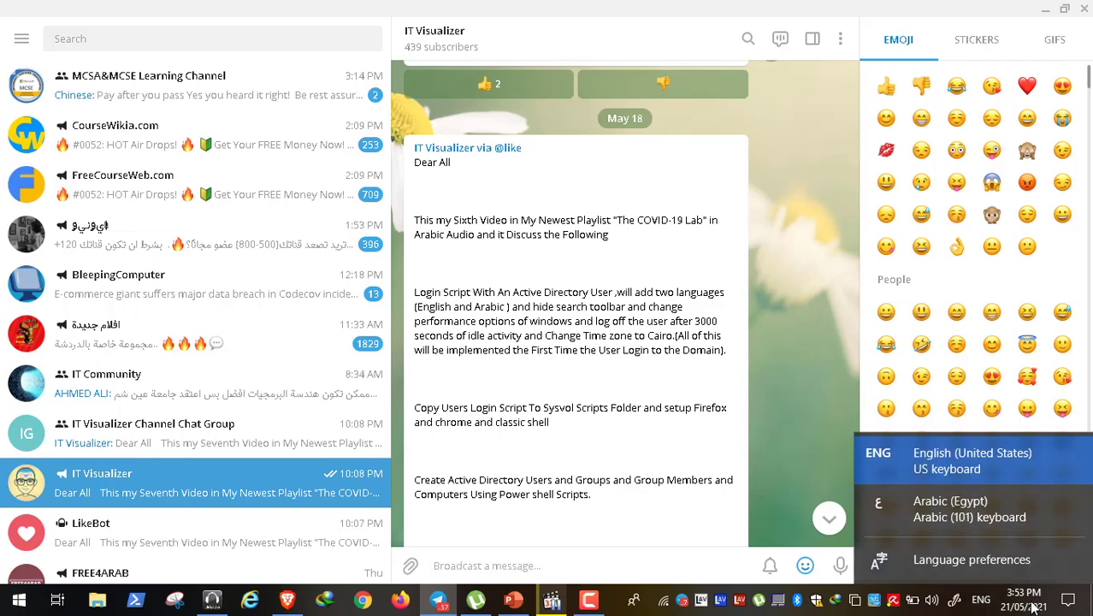
click(1043, 12)
click(1044, 11)
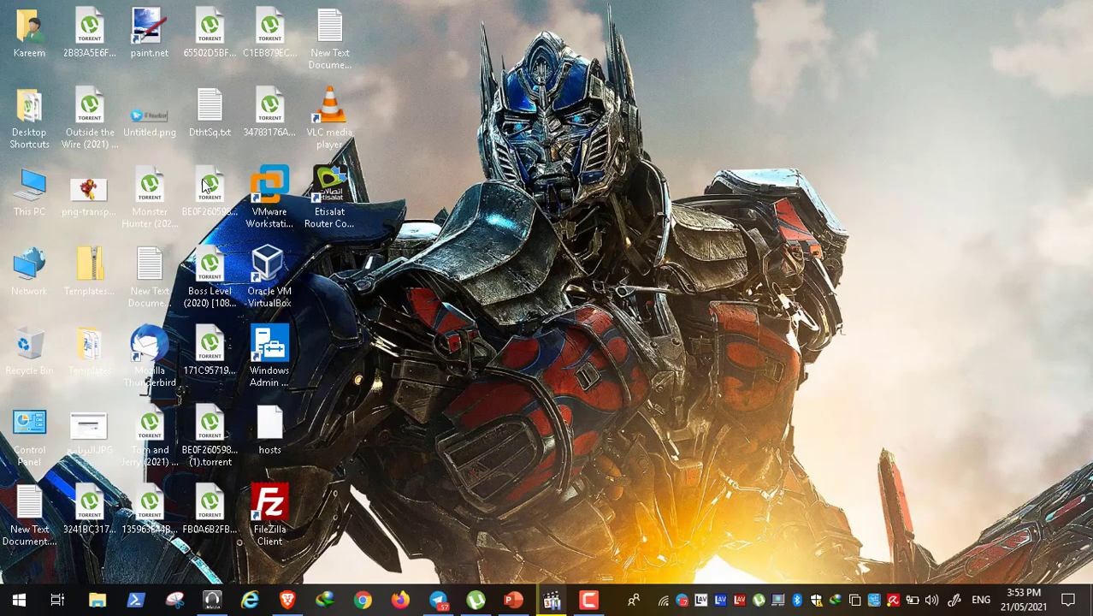
- Examine the Visual Effects settings in the computer's Performance Options through This PC's advanced system settings, closing the dialogs without changes
click(34, 185)
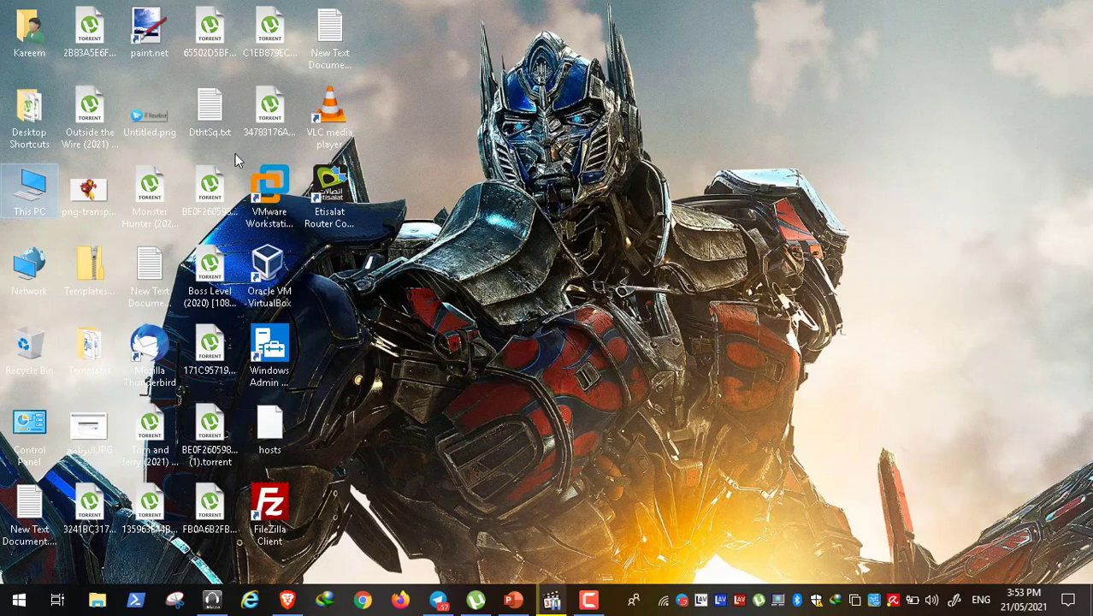
right_click(32, 189)
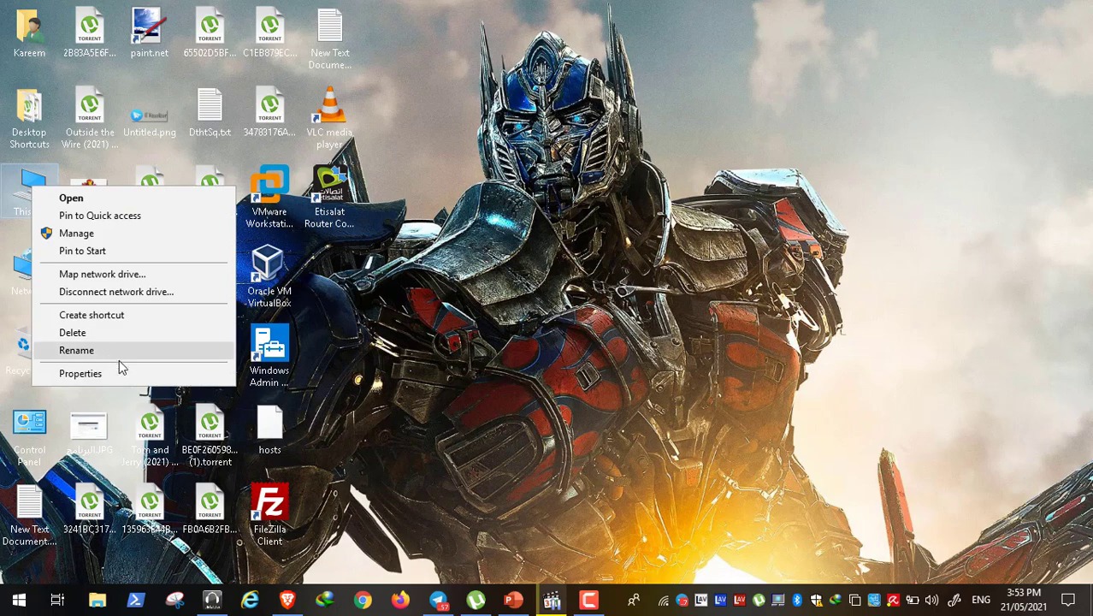
click(133, 376)
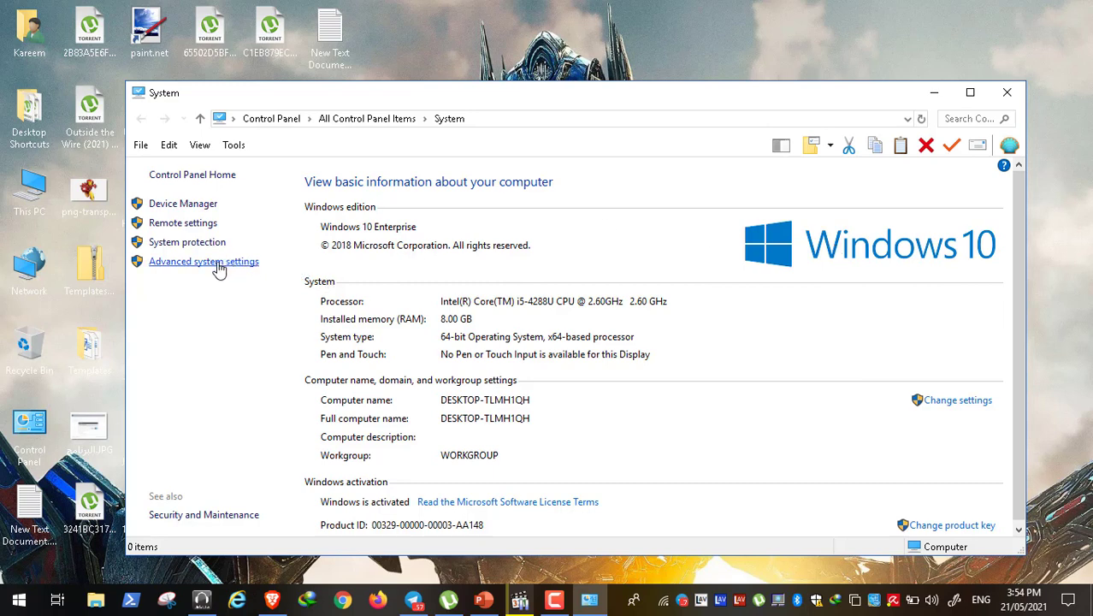
click(212, 270)
click(359, 212)
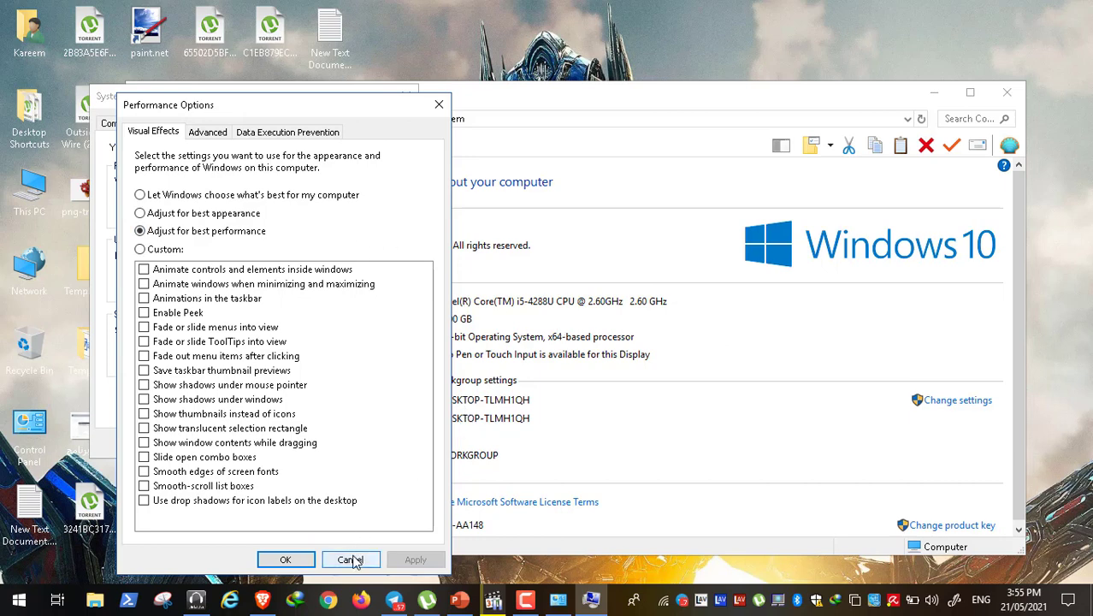
click(350, 559)
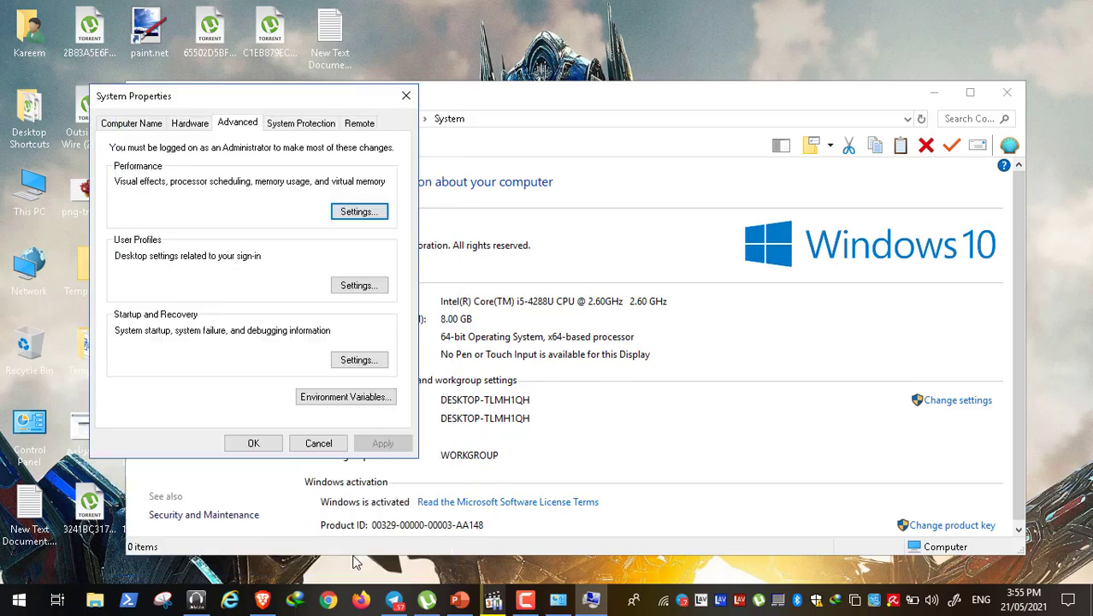
click(318, 443)
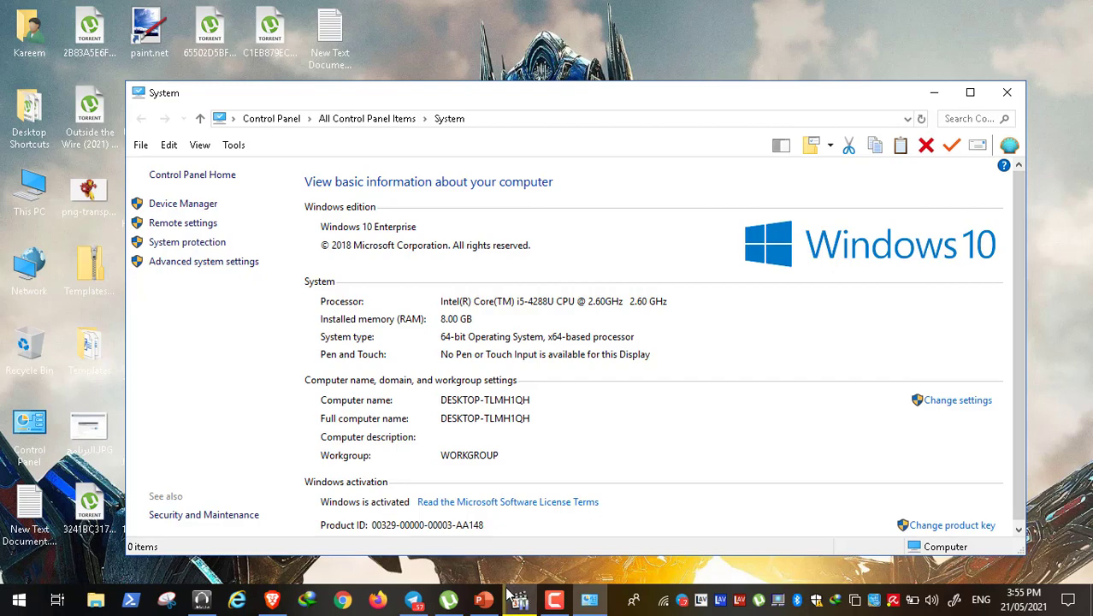
- Switch back to Telegram and read through the rest of the IT Visualizer post about the Active Directory login script
mouse_move(491, 596)
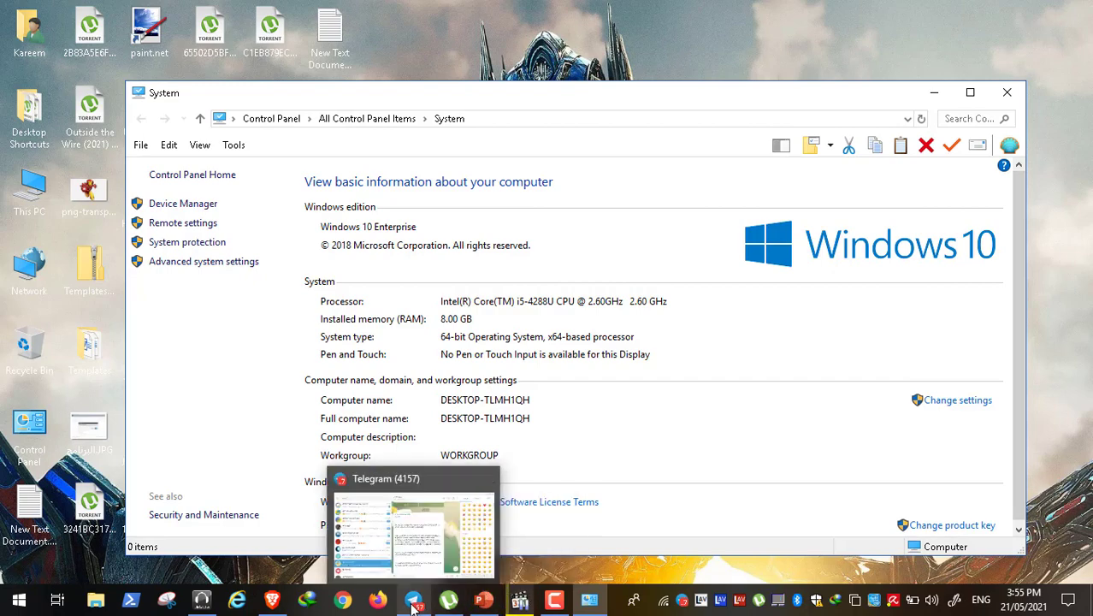
click(413, 598)
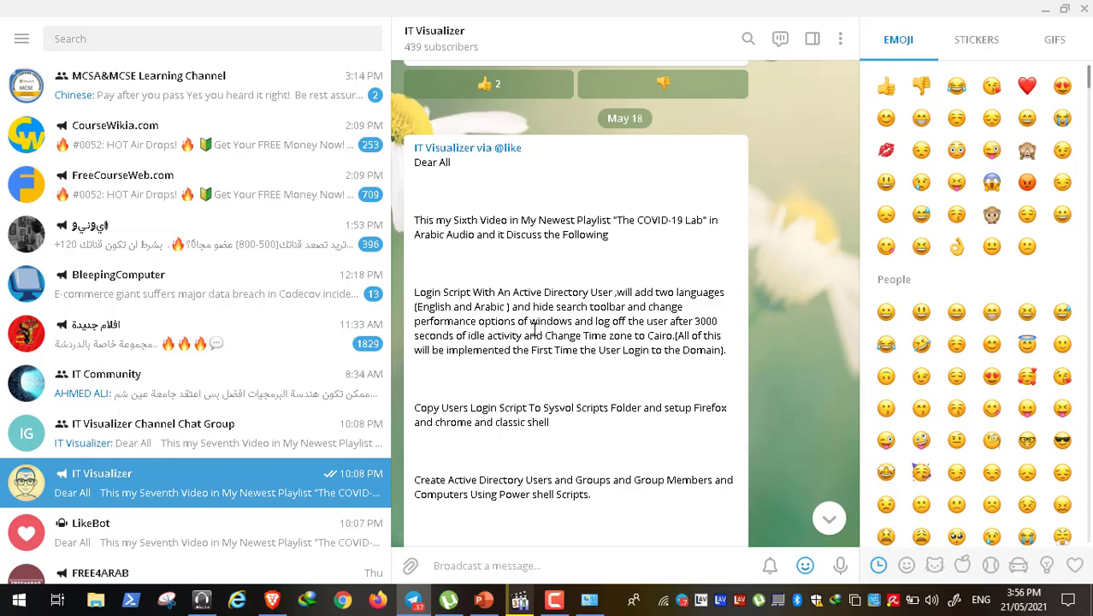
scroll(533, 329, down, 3)
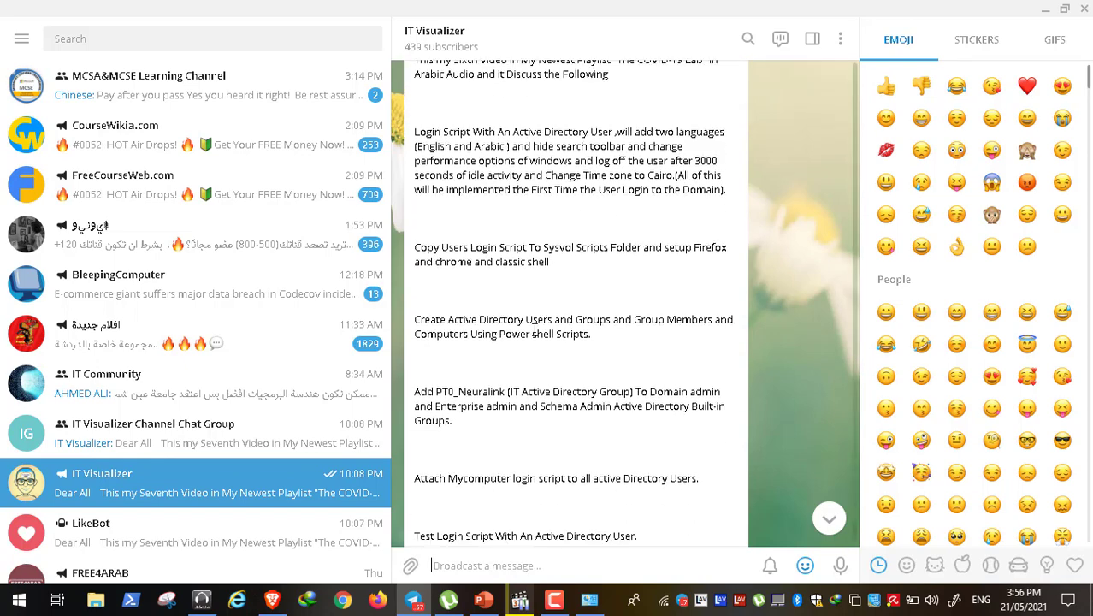
scroll(534, 329, down, 2)
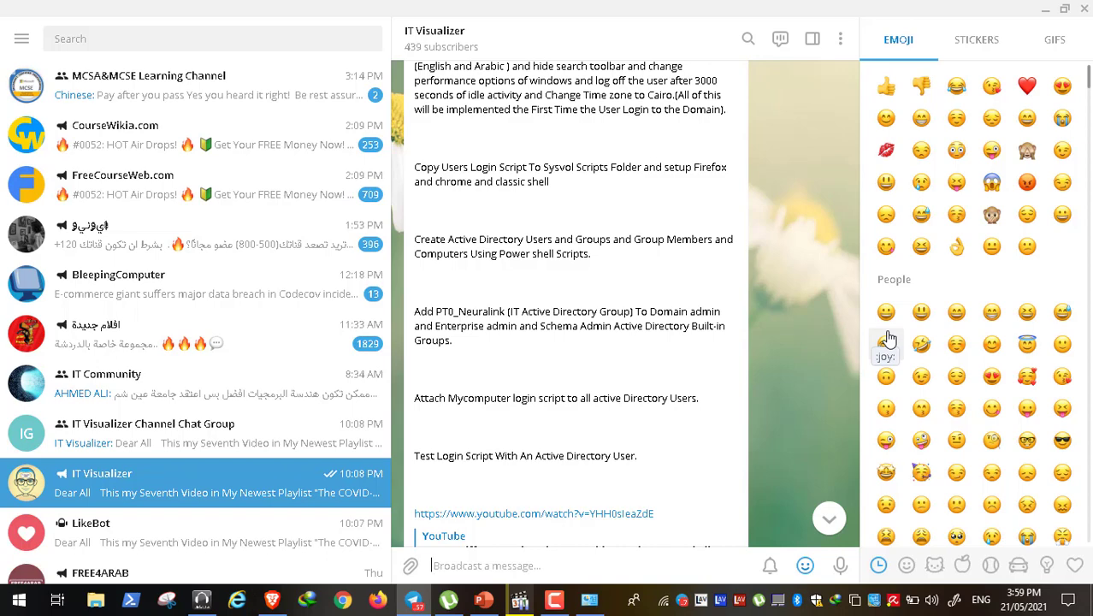
- Switch to the Login Process.pptx presentation in PowerPoint and start the slide show from slide 3, "Group Policy Explained"
click(483, 600)
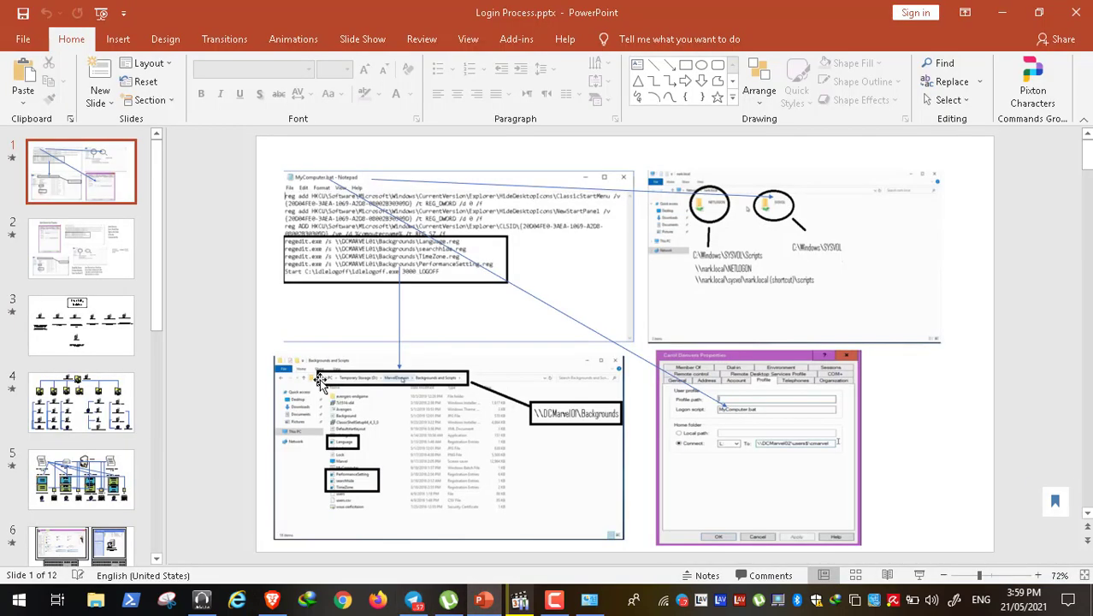
click(105, 321)
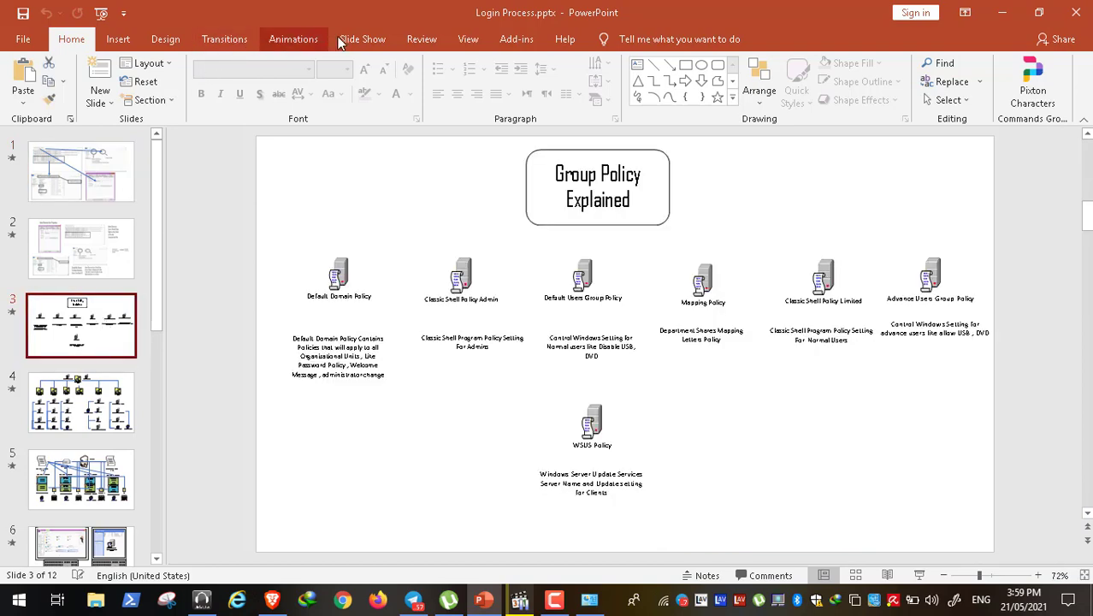
click(355, 38)
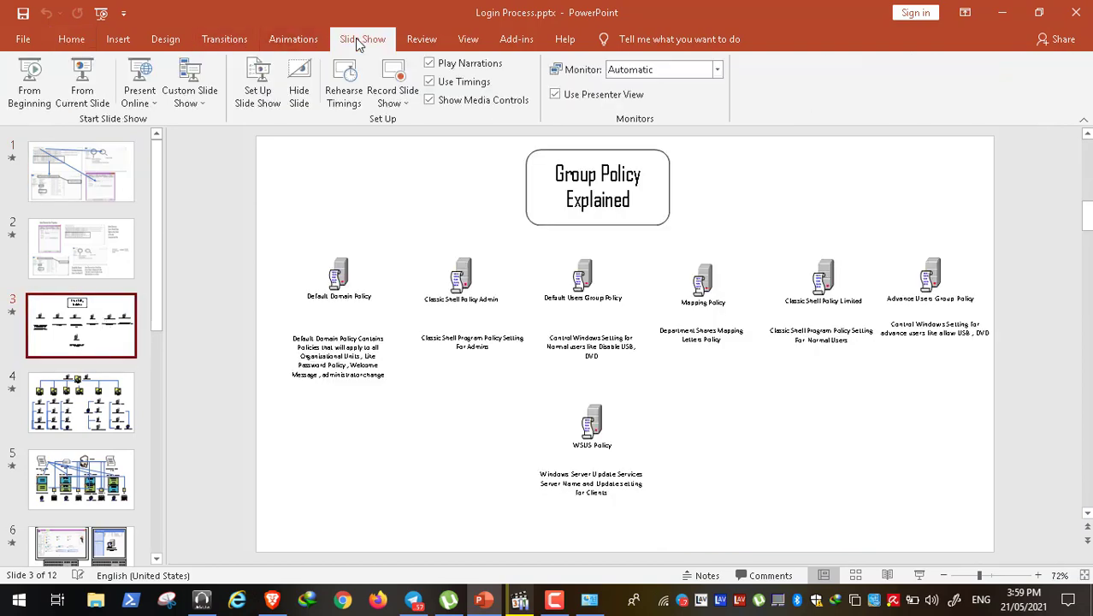
click(80, 89)
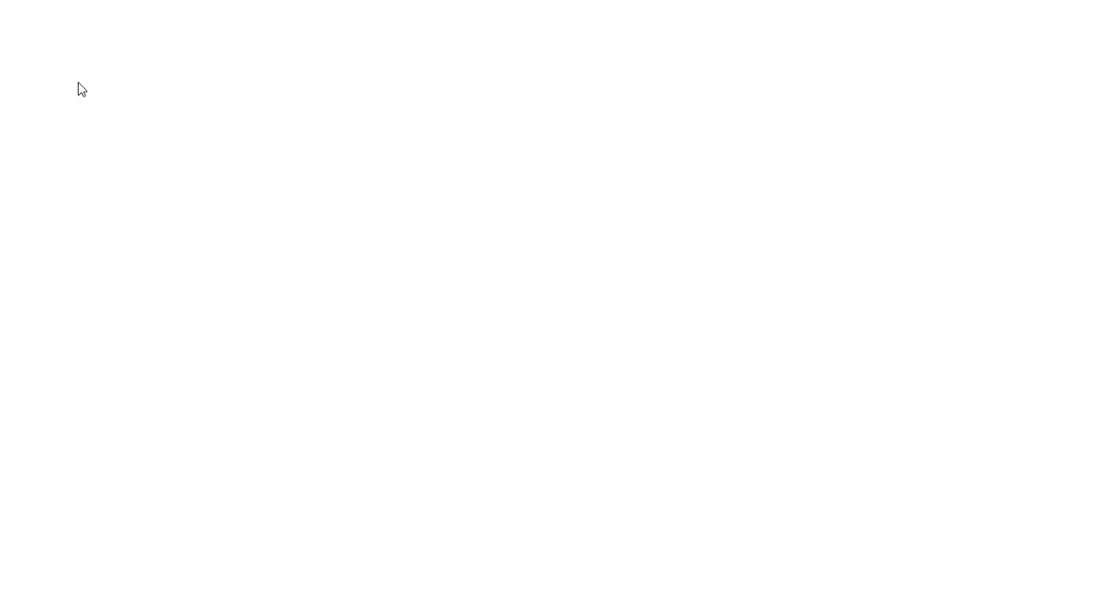
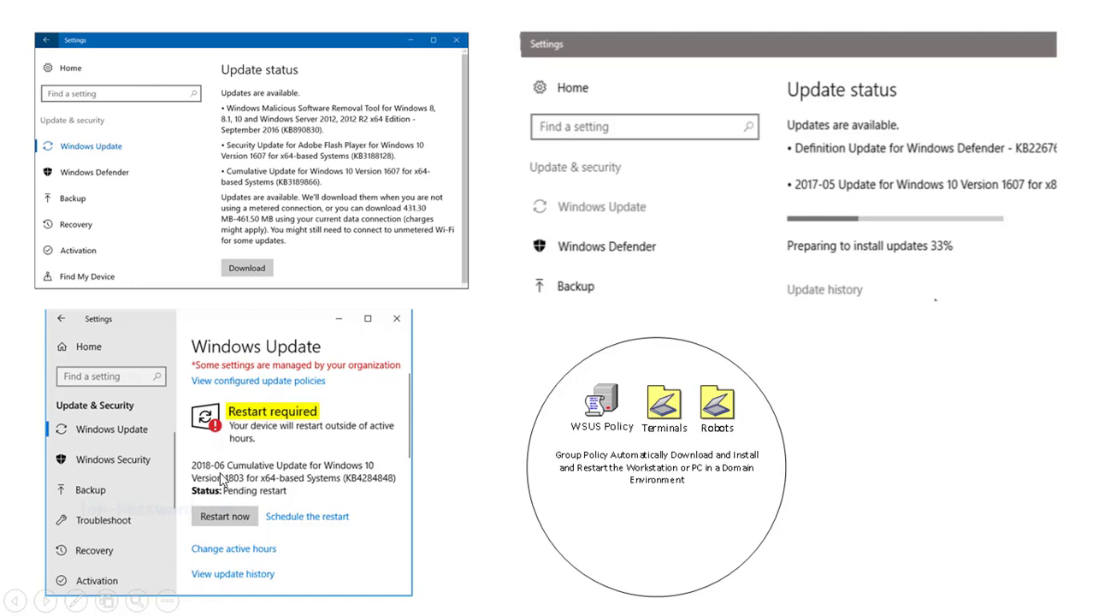
- Advance the slide show through the WSUS Policy slide for Terminals and Robots and the WSUS Server Policy slide for Servers
click(691, 429)
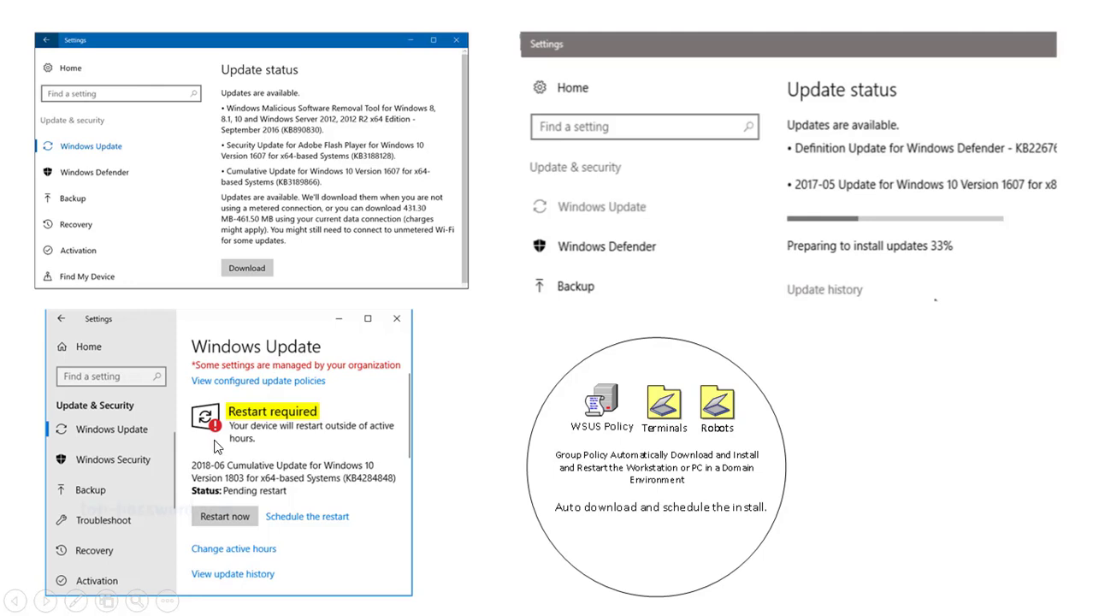
click(590, 462)
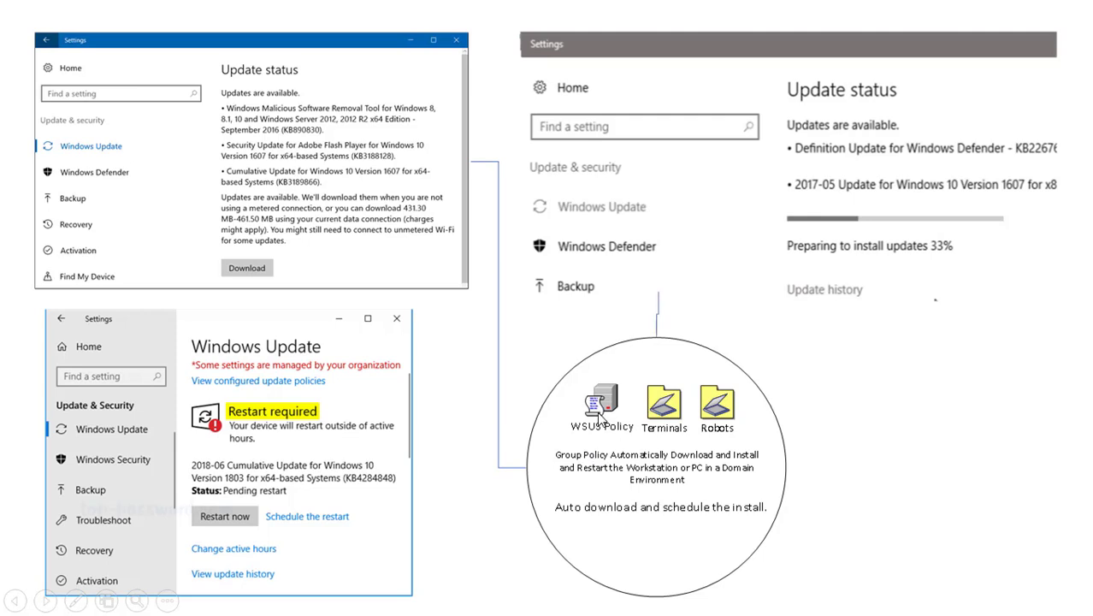
click(601, 417)
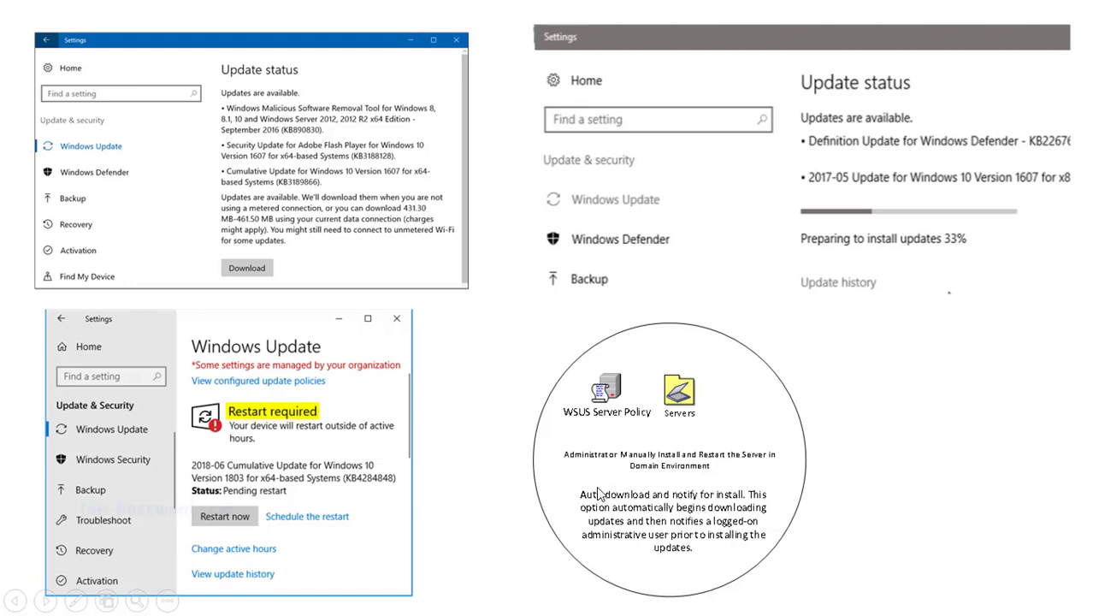
click(478, 426)
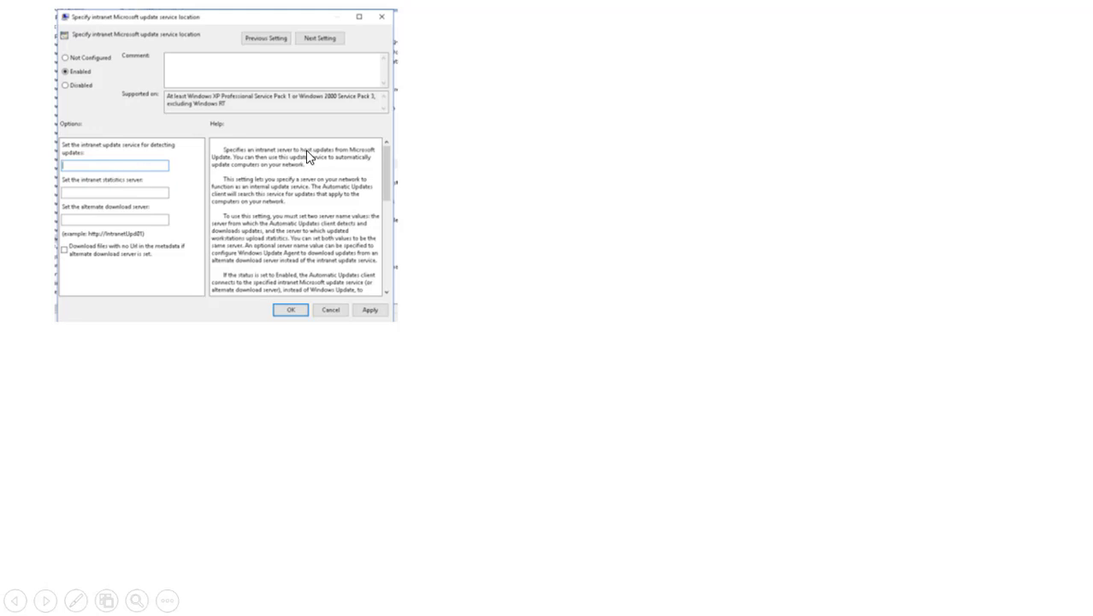
- Reveal the two Configure Automatic Updates policy images on the last slide and end the slide show
click(280, 184)
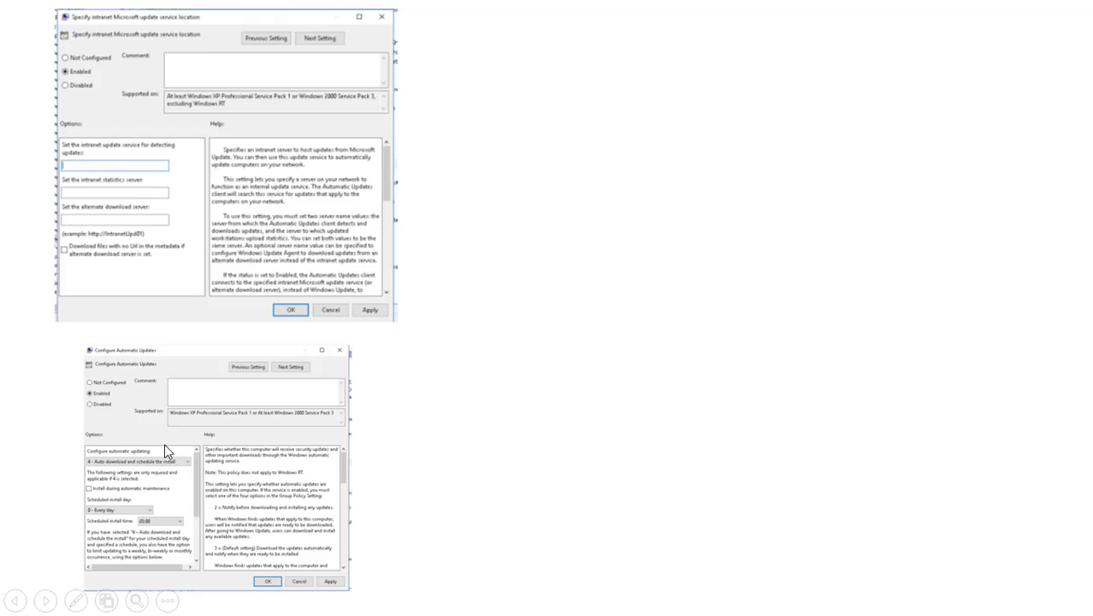
click(217, 434)
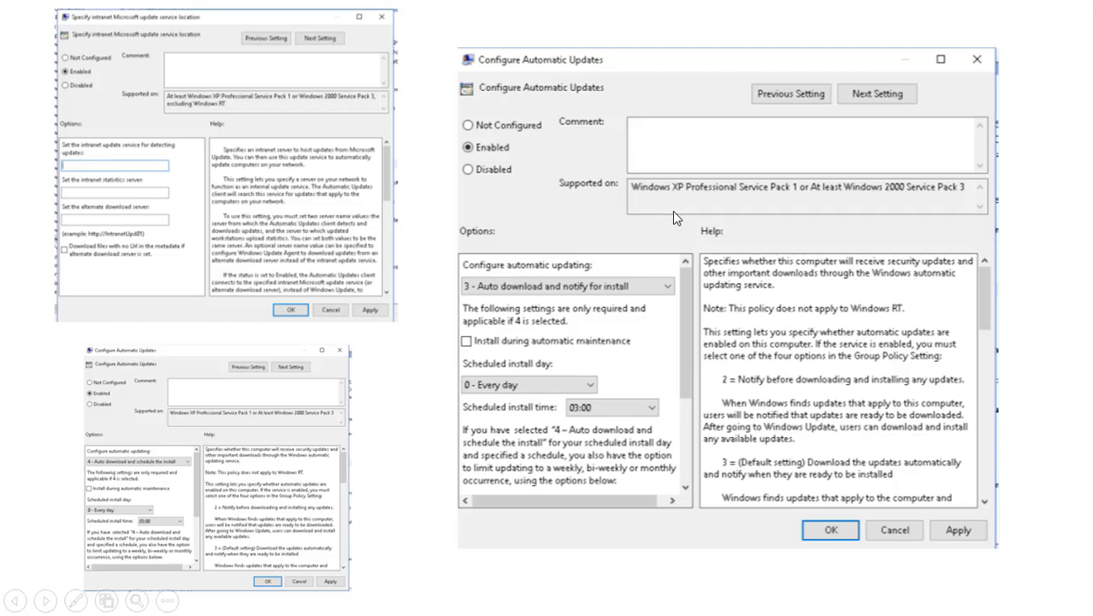
key(Escape)
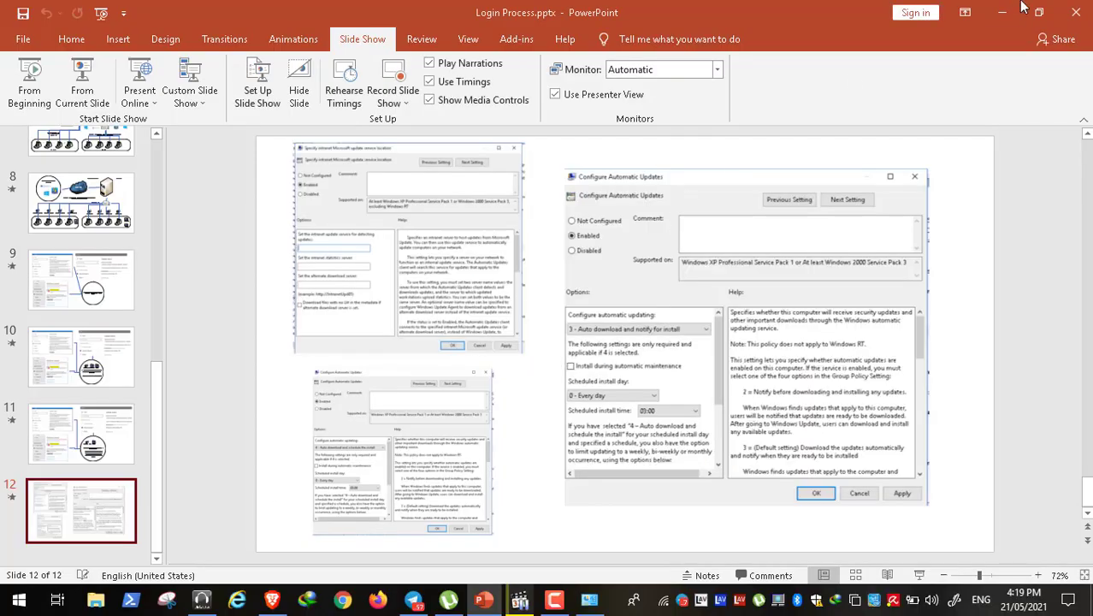
- Clear the PowerPoint and System windows from the desktop and bring up the video player in full screen
click(1003, 13)
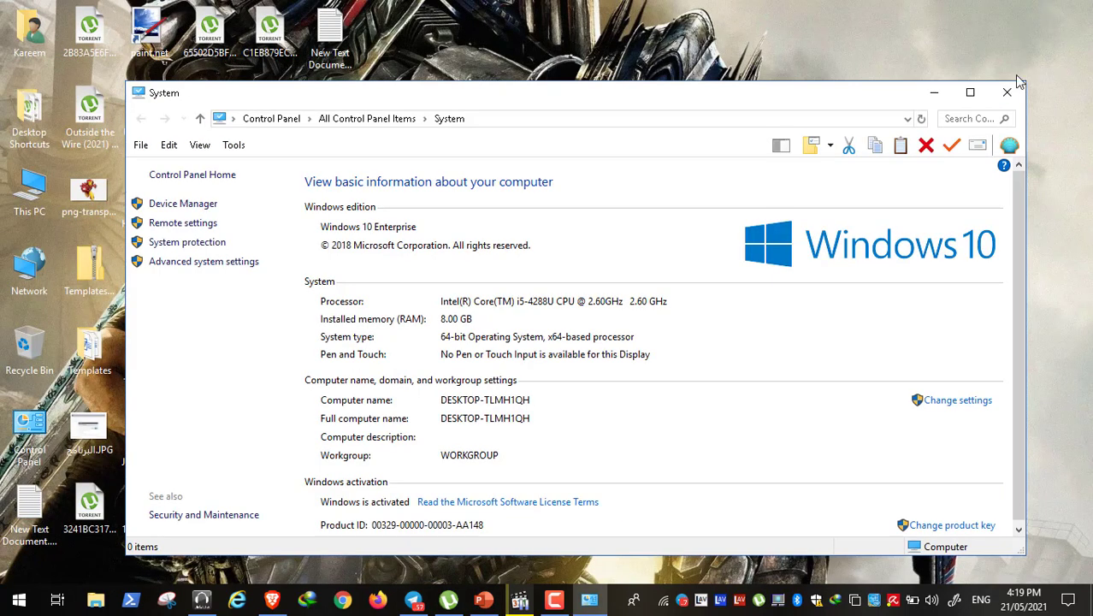
click(1006, 93)
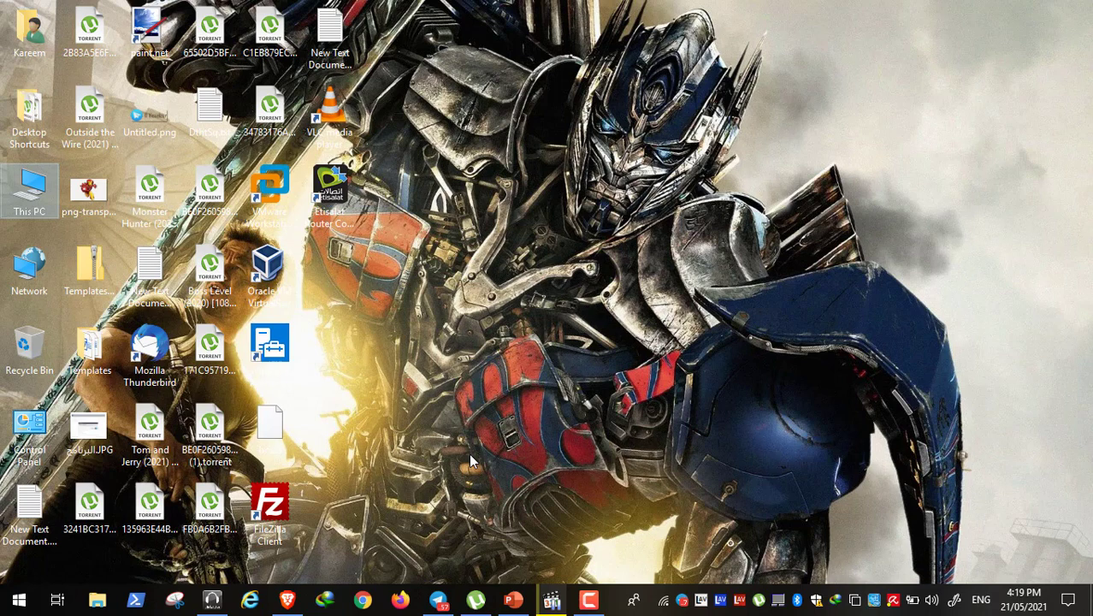
click(555, 601)
double_click(422, 342)
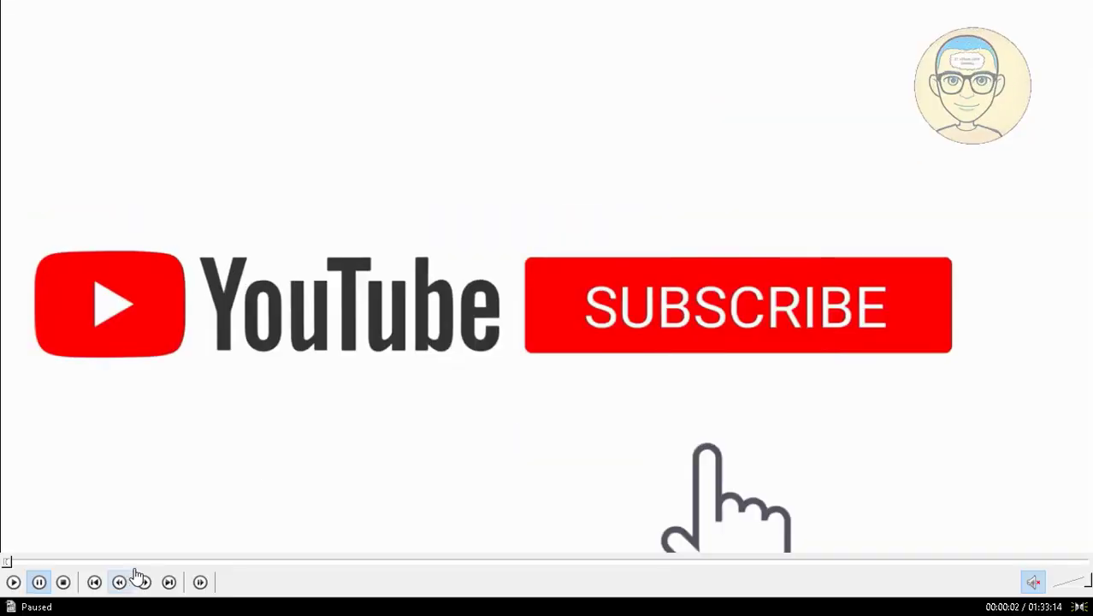
- Skip the paused video ahead to 36:15, where the BRCERRIHEM virtual machine starts in VMware Workstation, and play it
click(152, 569)
click(183, 565)
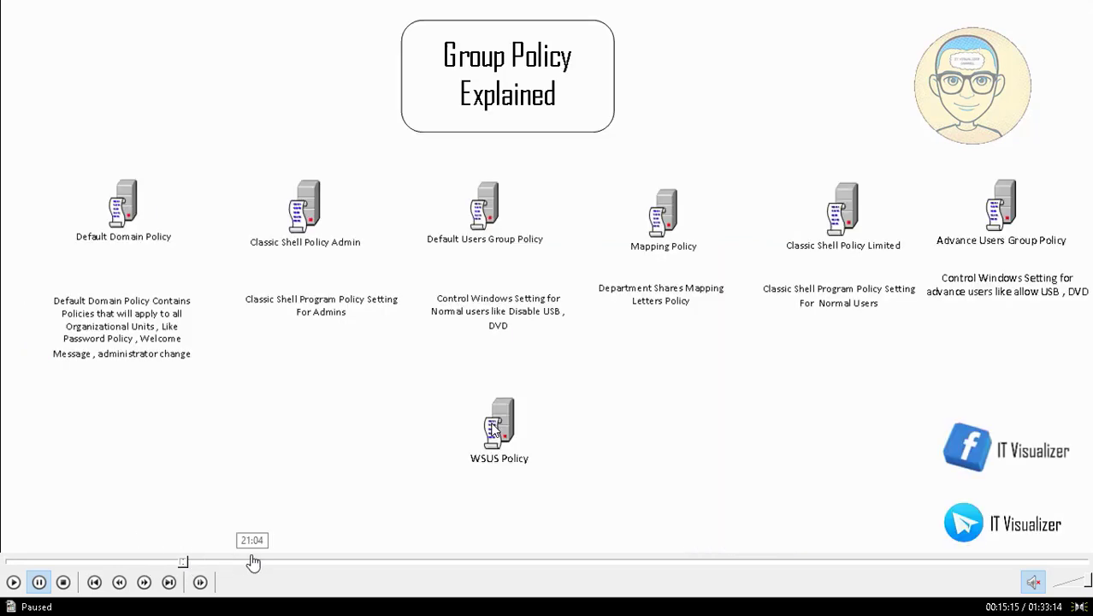
click(253, 562)
click(296, 566)
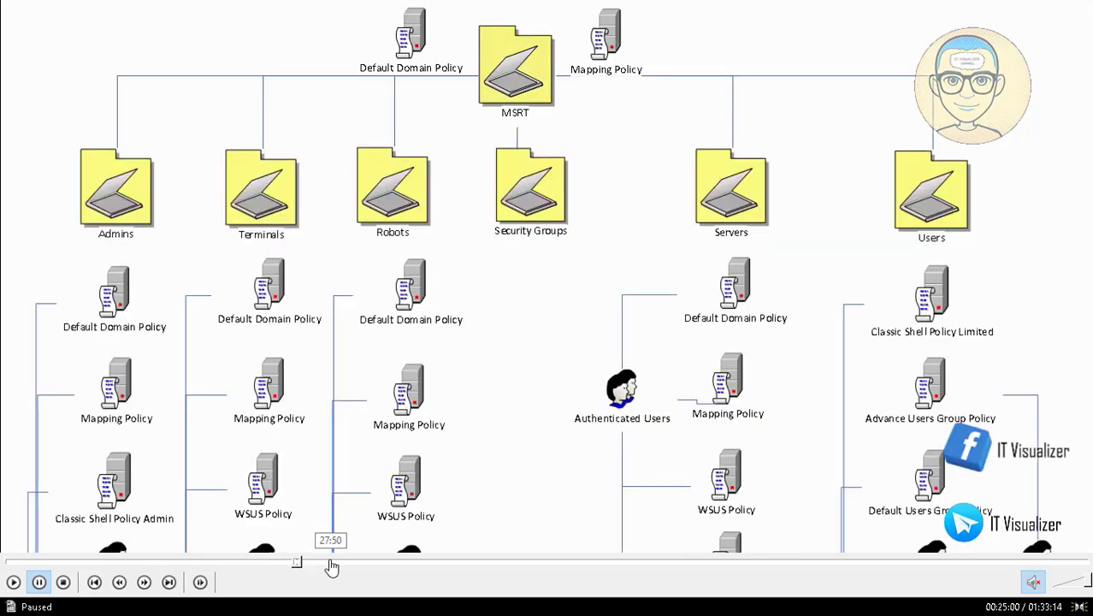
click(330, 565)
click(366, 565)
click(404, 564)
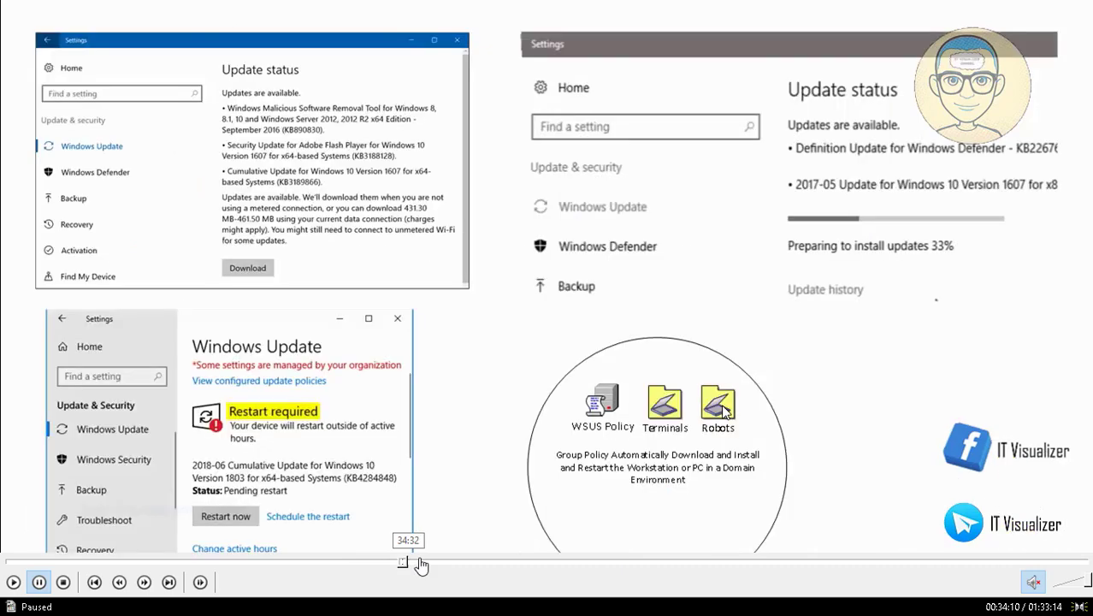
click(432, 564)
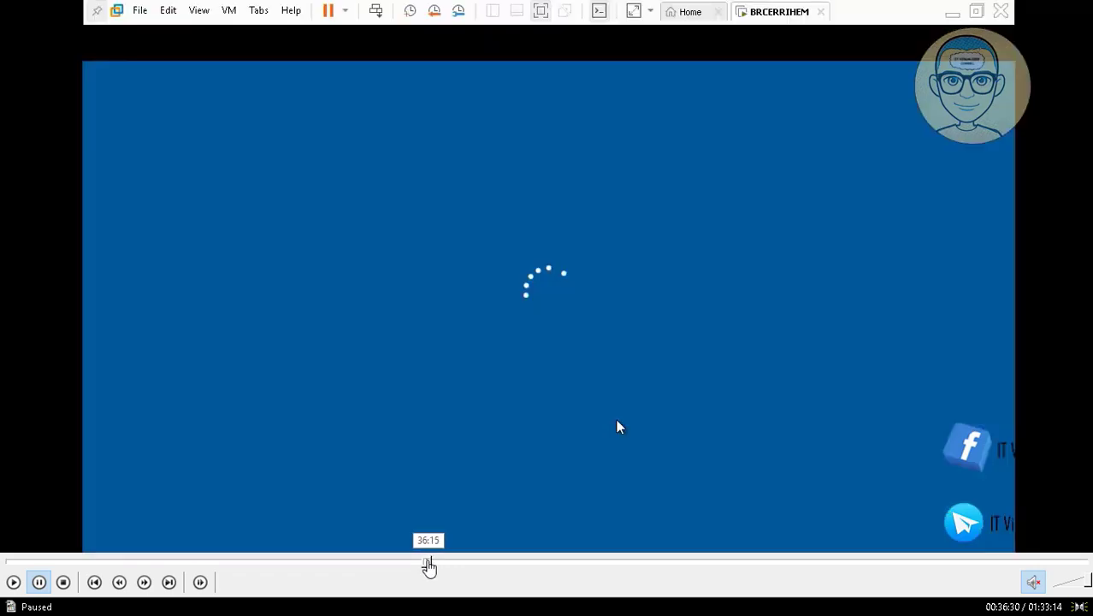
click(429, 564)
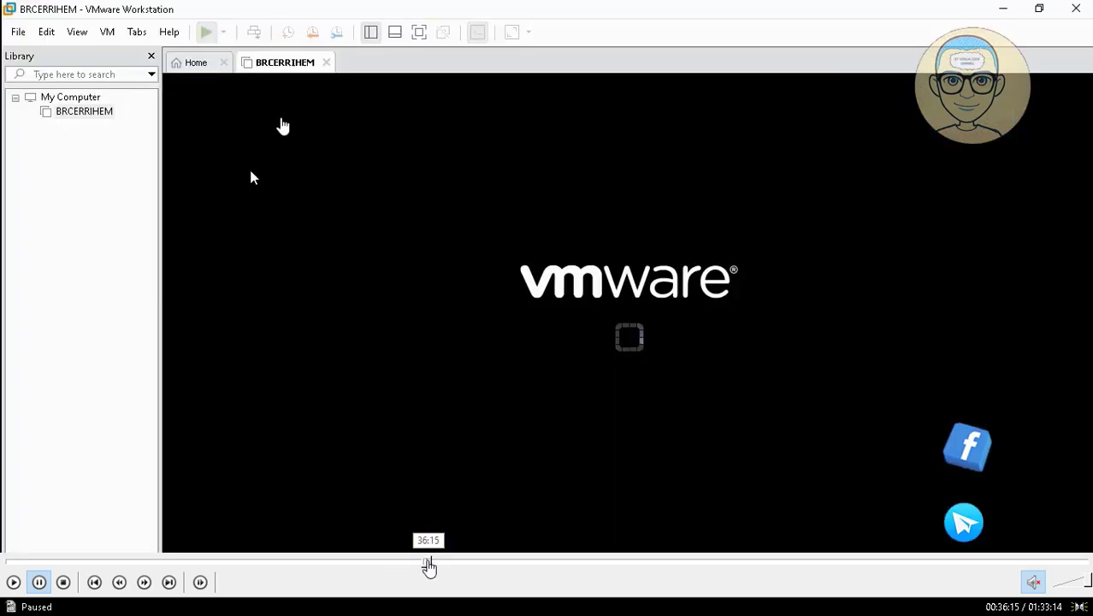
click(13, 582)
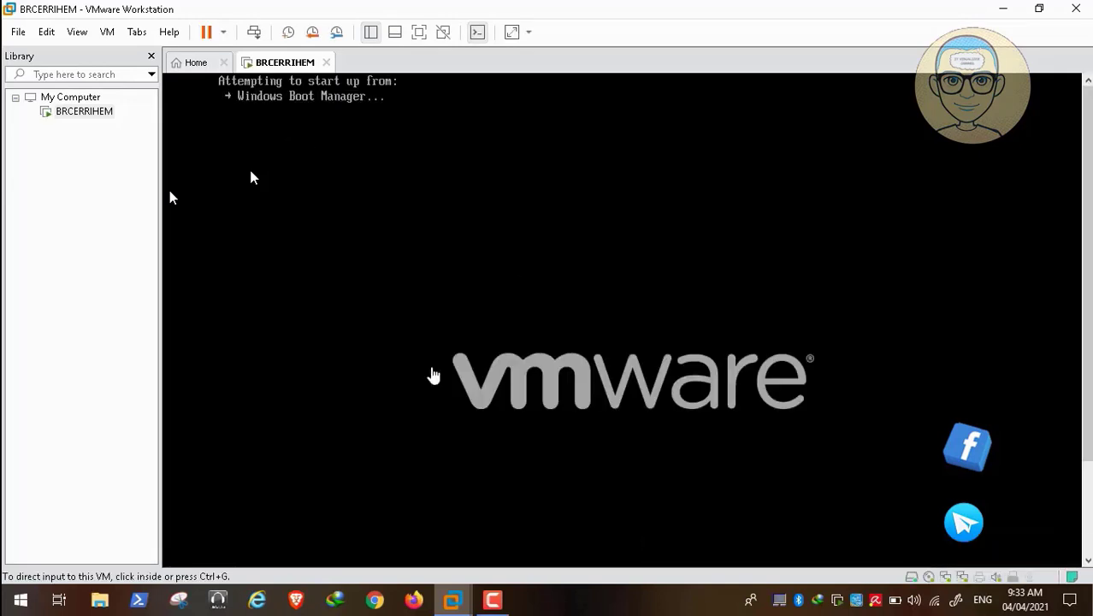
click(493, 603)
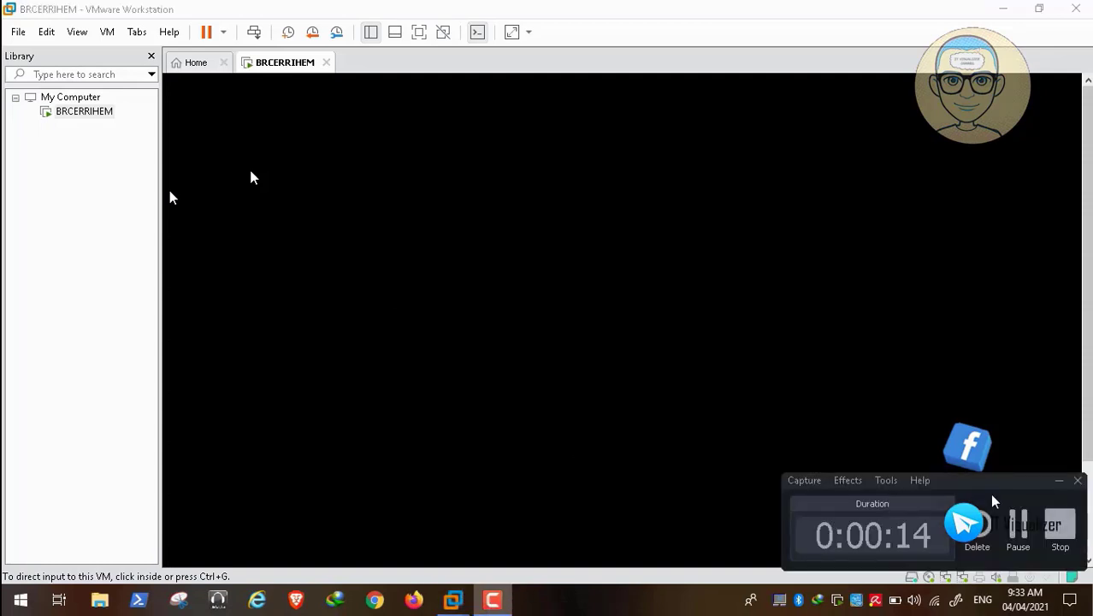
click(1021, 520)
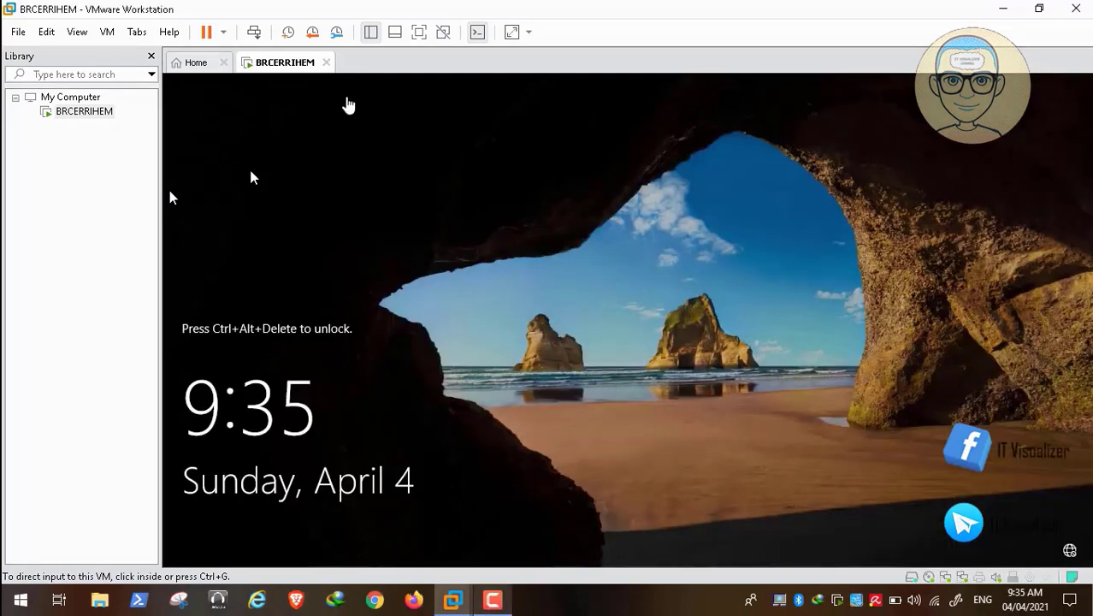
- Send Ctrl+Alt+Del to the locked BRCERRIHEM virtual machine and show the machine in full screen
click(254, 34)
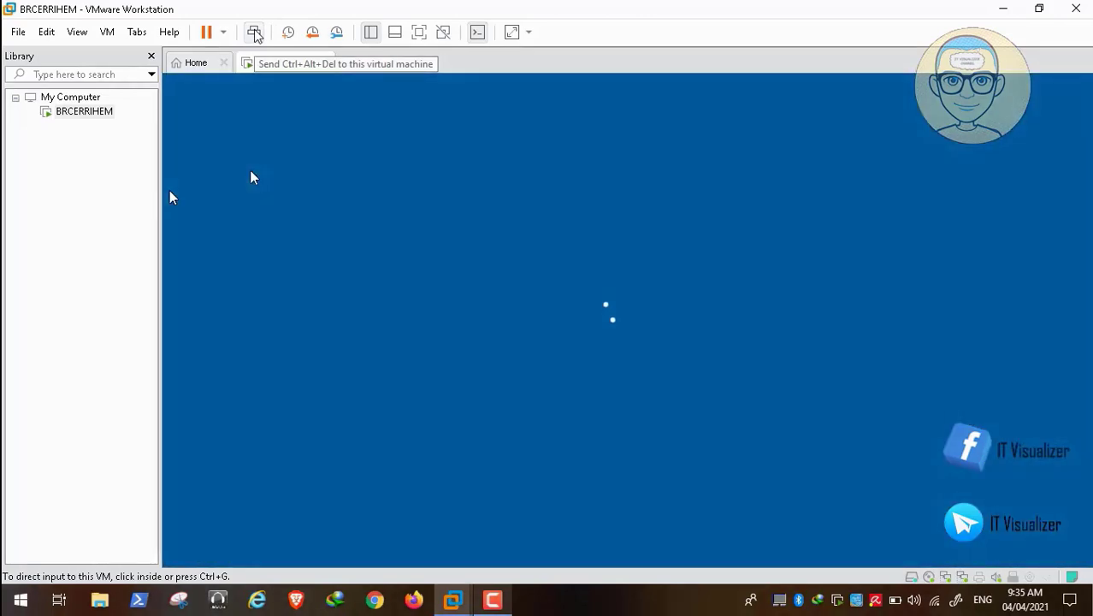
click(419, 31)
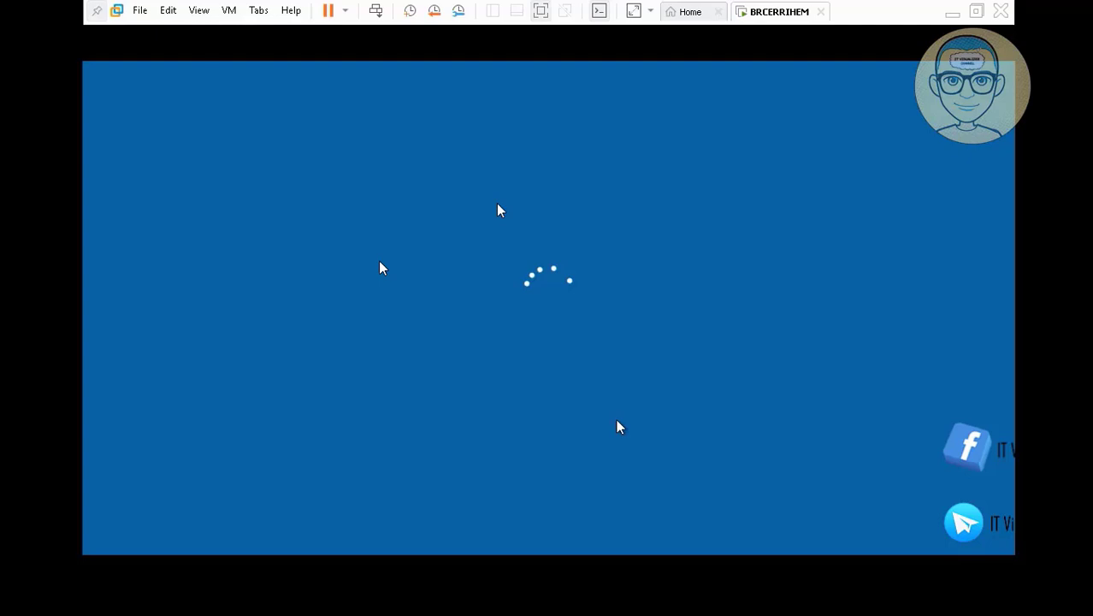
- Resume the paused video and skip it slightly ahead past the virtual machine's sign-in wait
mouse_move(6, 611)
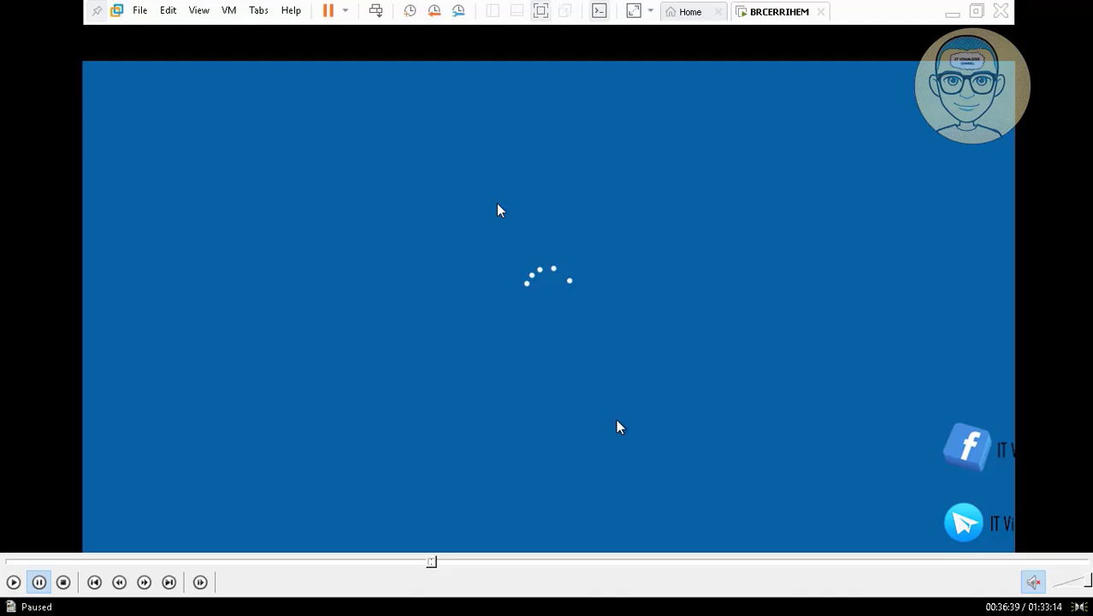
click(12, 583)
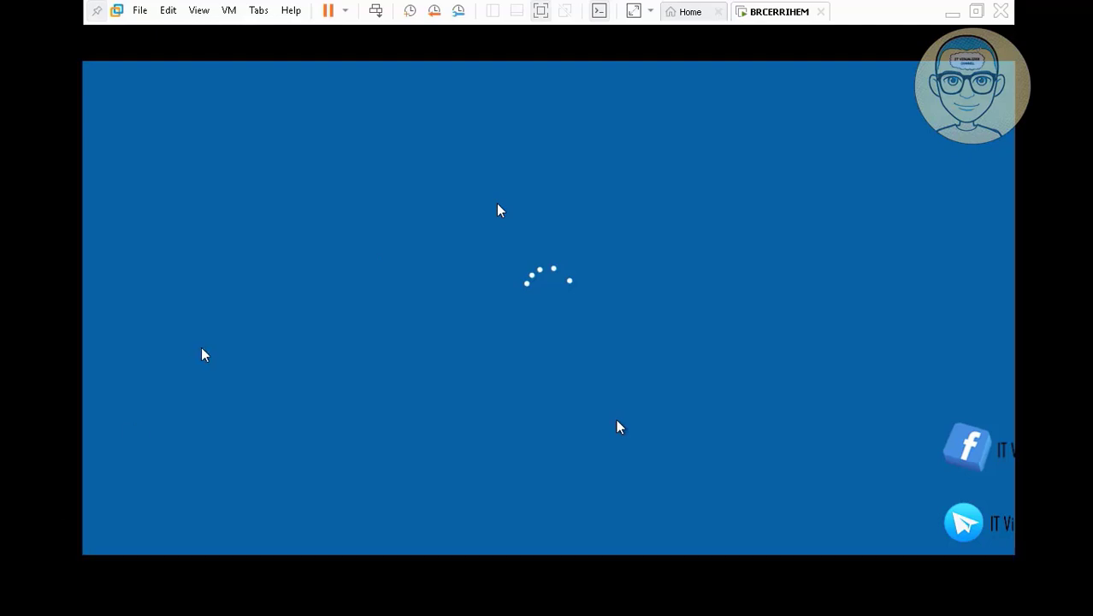
mouse_move(212, 556)
mouse_move(439, 566)
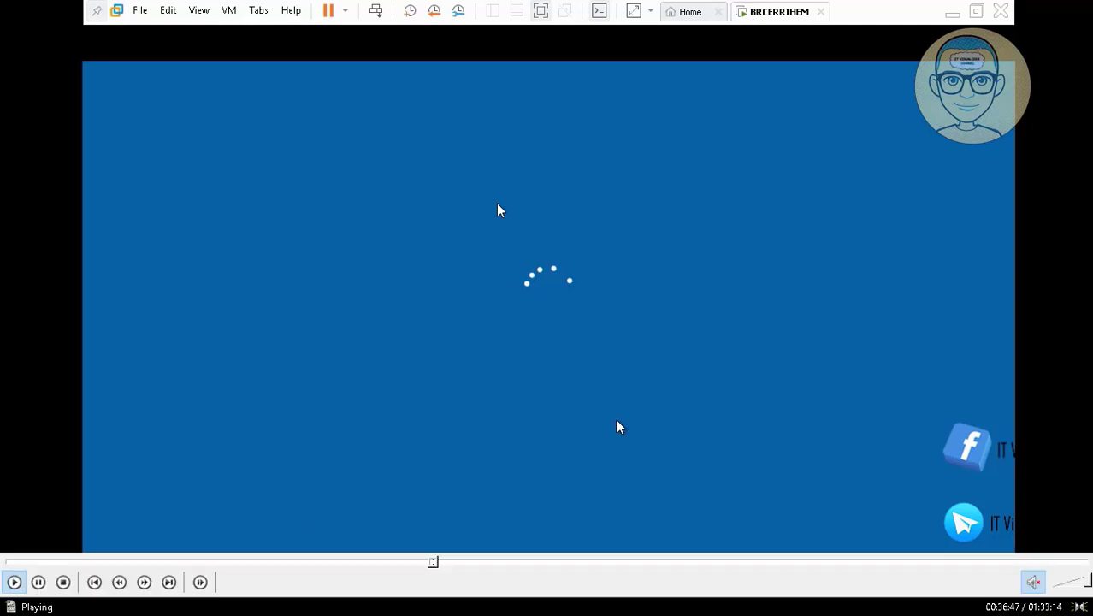
click(439, 566)
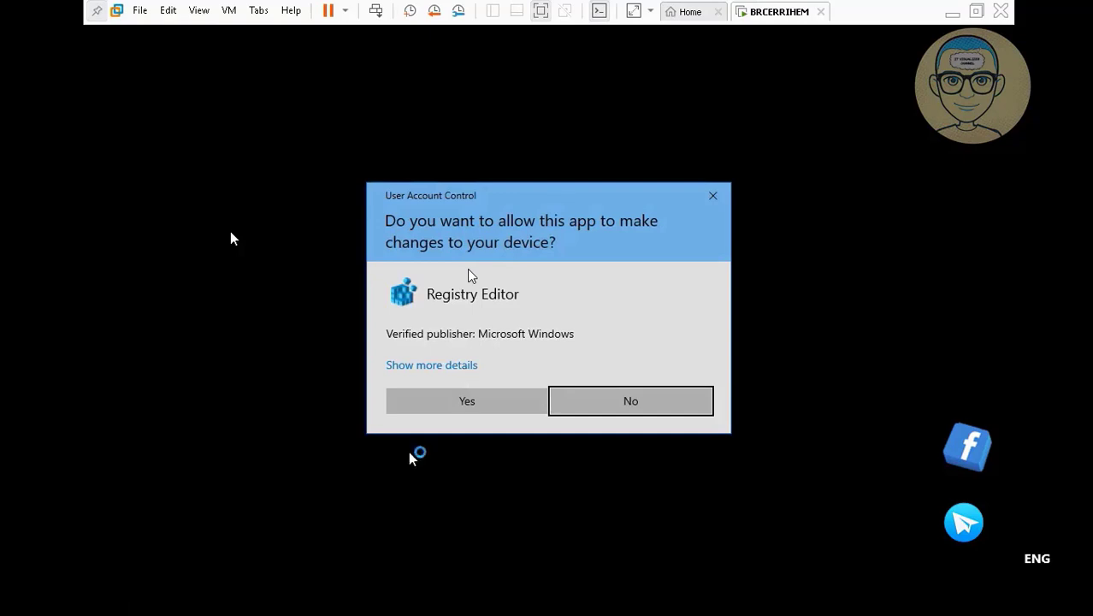
- Allow Registry Editor to make changes in each User Account Control request at sign-in
click(444, 406)
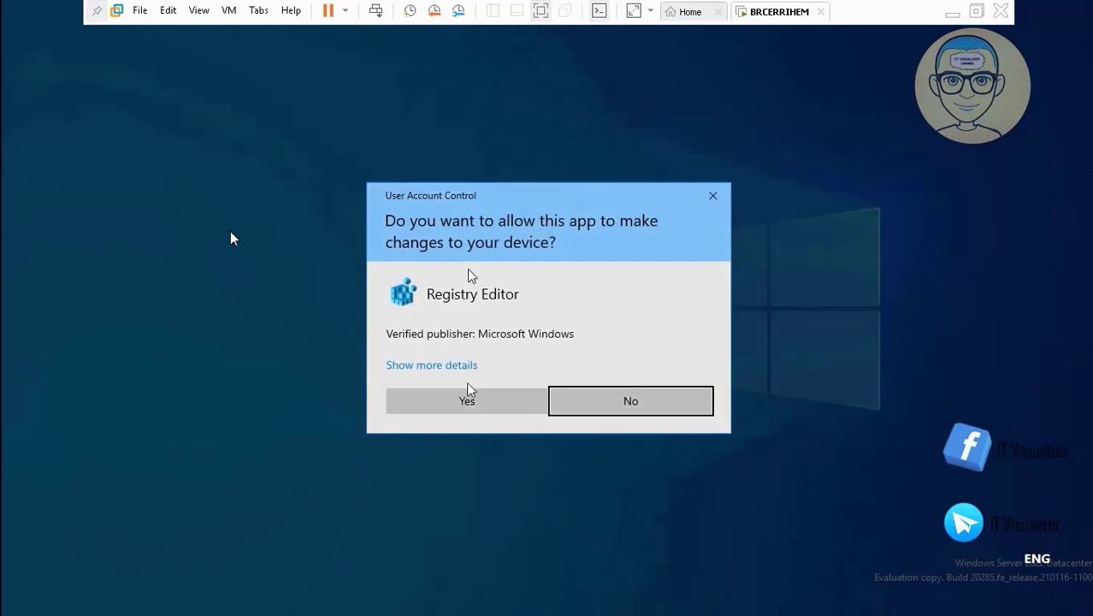
click(466, 400)
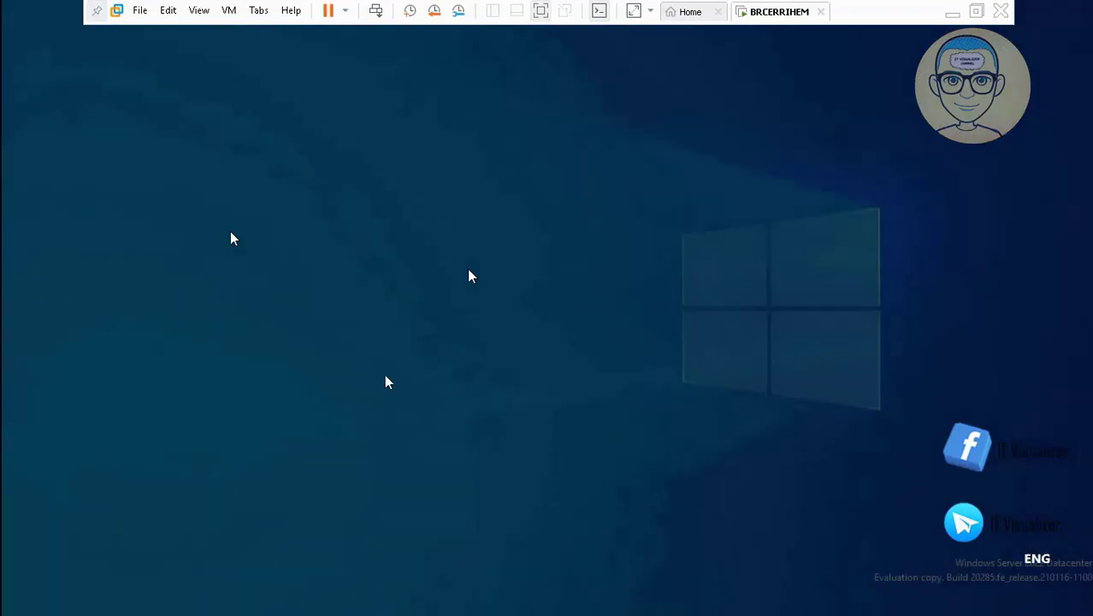
click(465, 402)
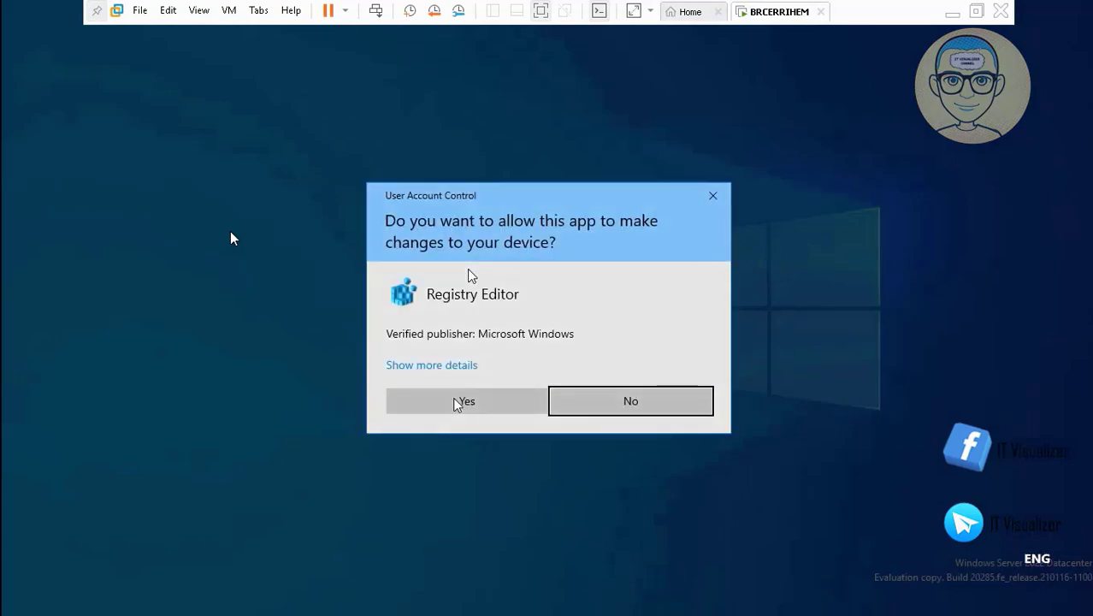
click(455, 405)
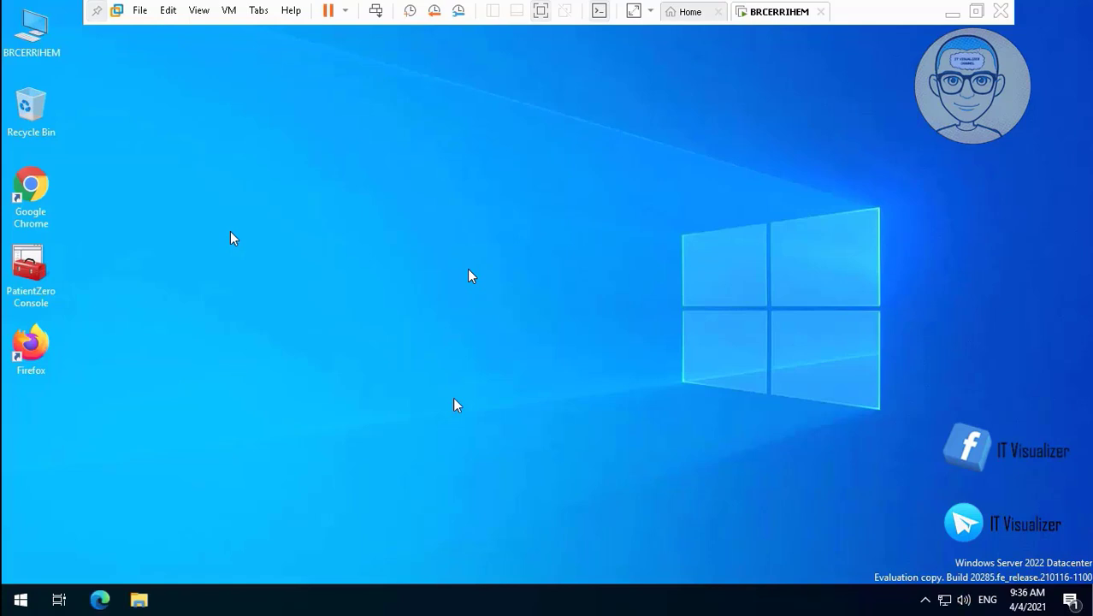
- Browse the VMware shared drive Z: to the folder ADToolsCollection\COVID-19\DCDomain
click(26, 44)
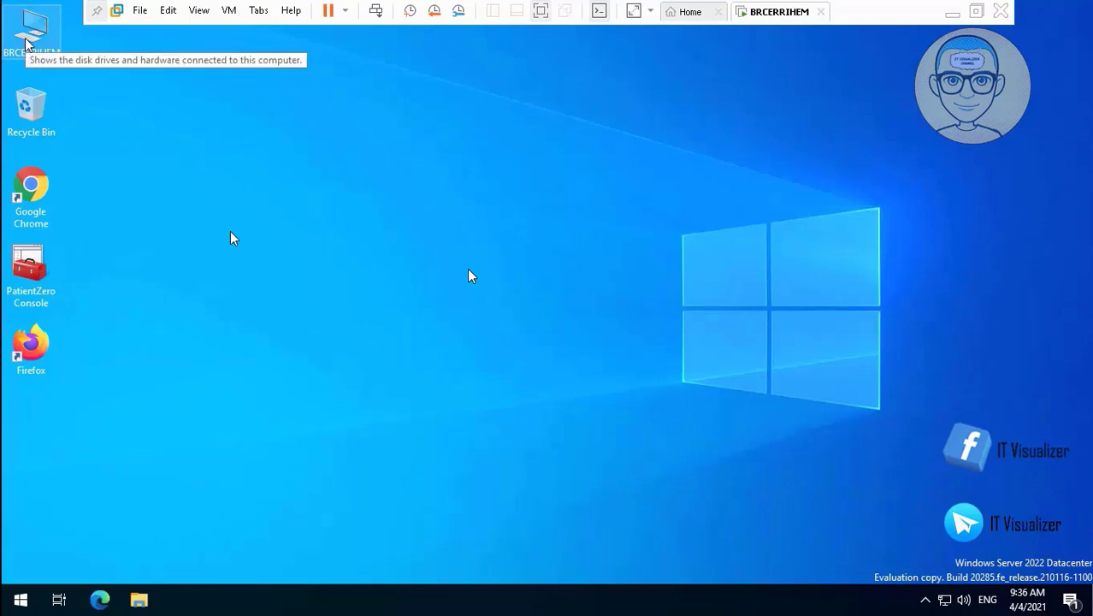
double_click(25, 45)
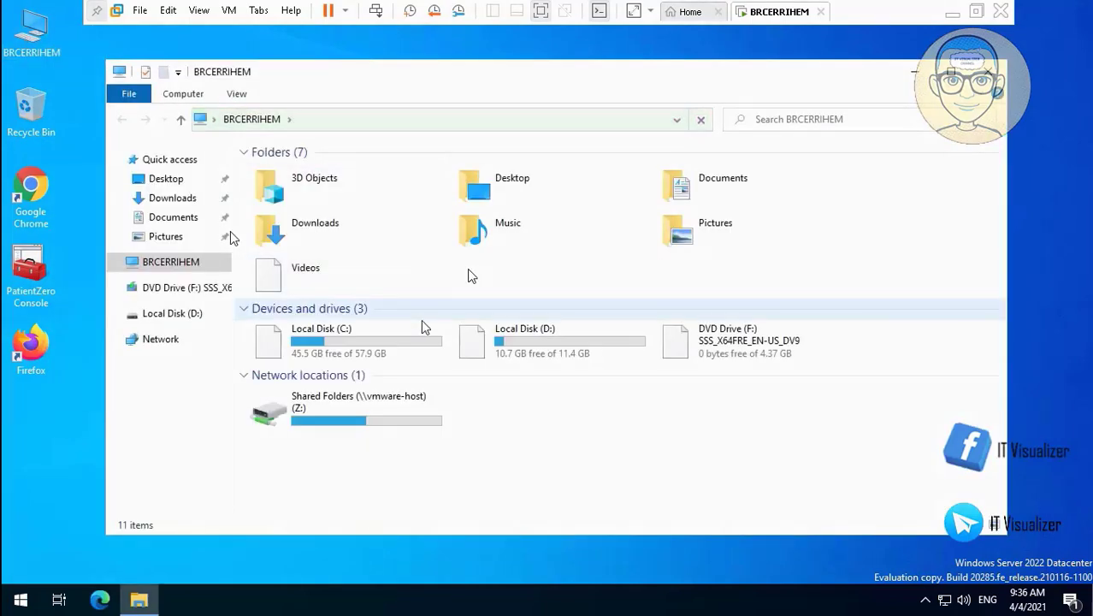
double_click(370, 409)
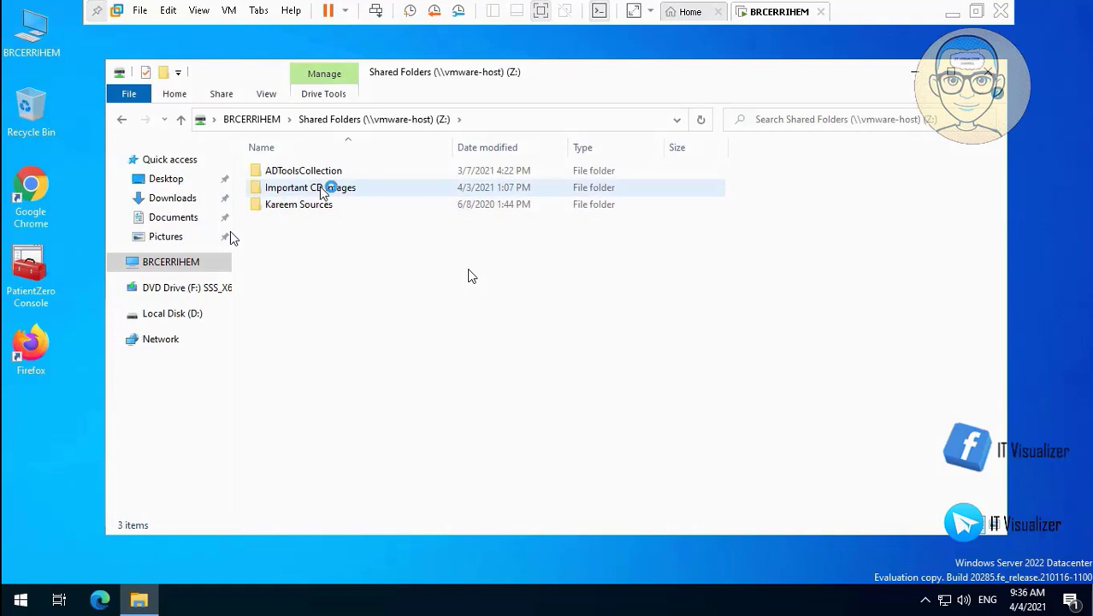
double_click(308, 174)
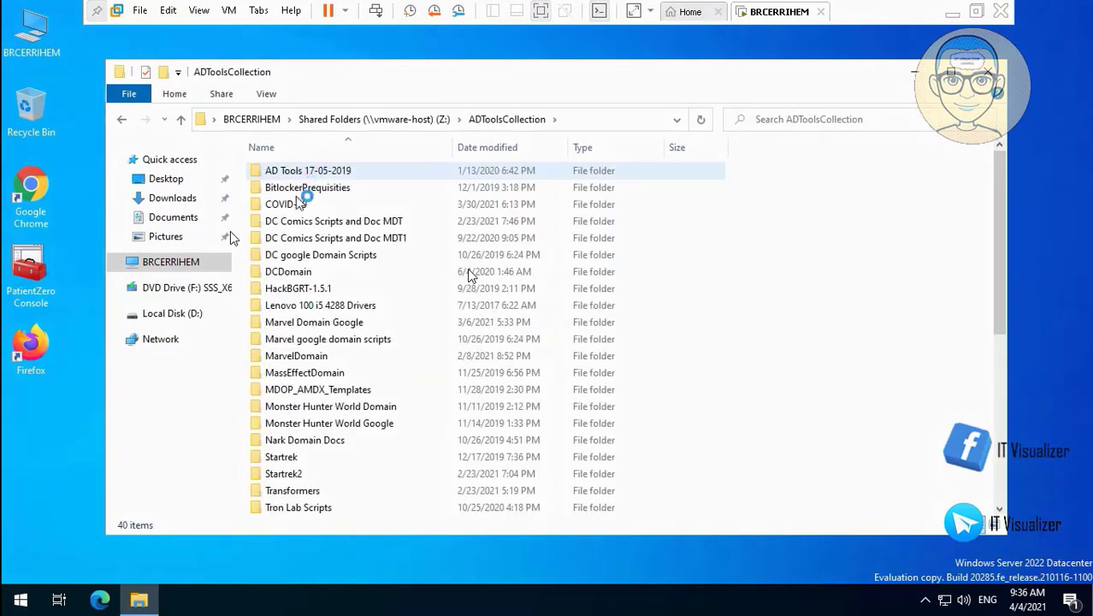
click(309, 207)
double_click(310, 207)
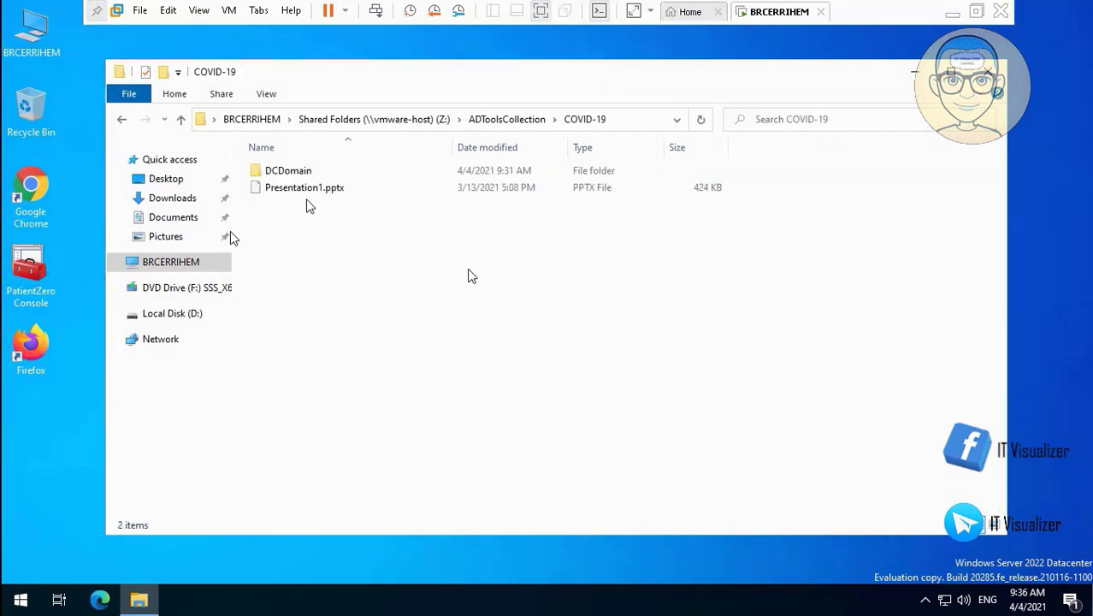
click(289, 178)
double_click(288, 176)
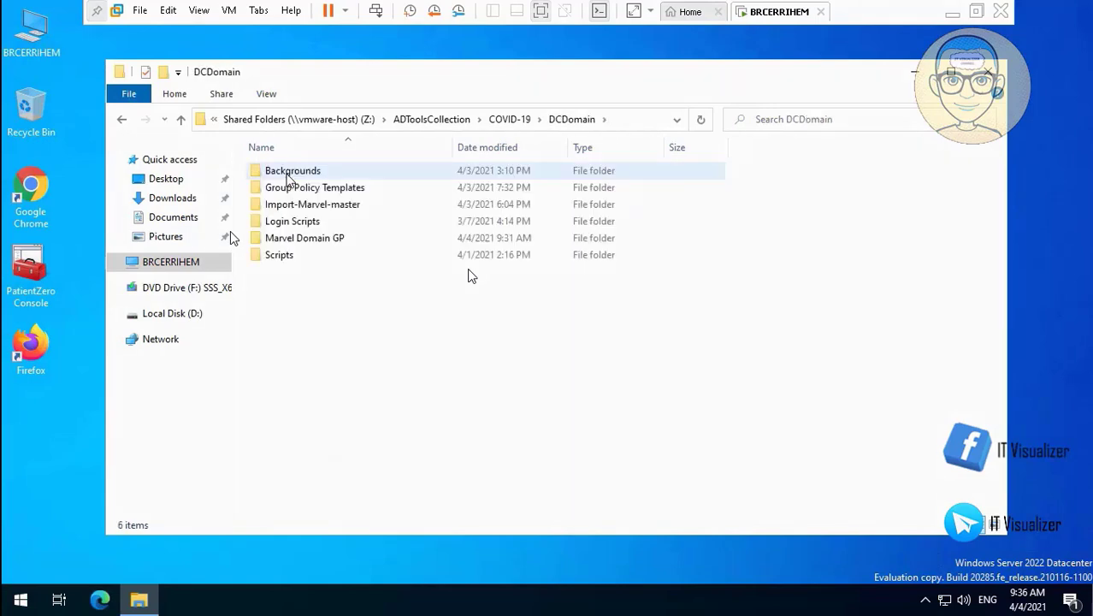
click(300, 239)
key(shift+Down)
key(shift+F10)
click(308, 297)
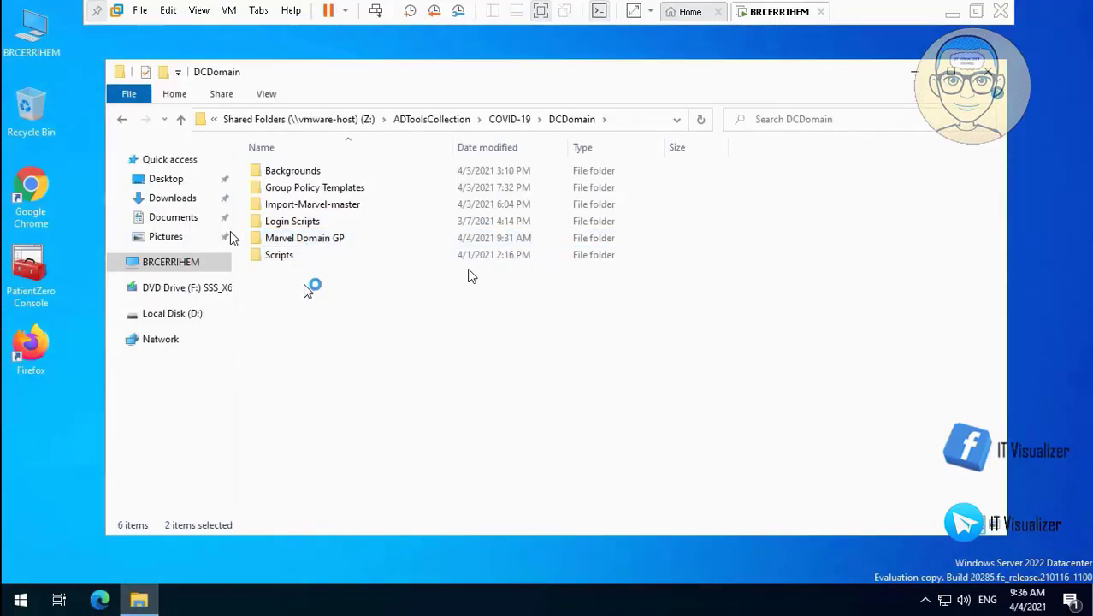
- Copy the Marvel Domain GP folder from the shared DCDomain folder into COVID-19\DCDomain on Local Disk (D:)
click(299, 240)
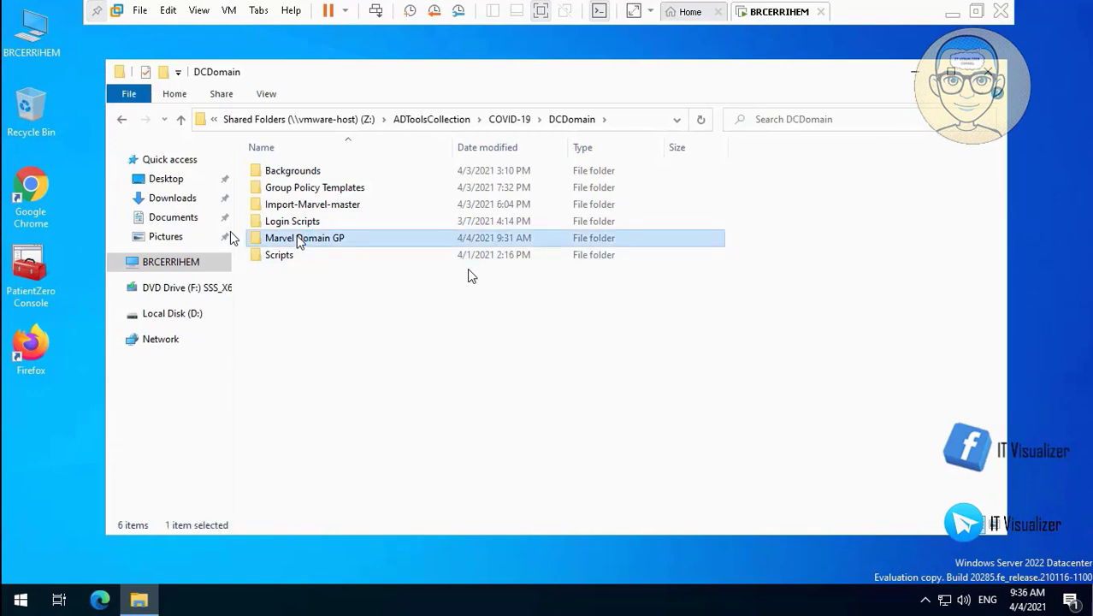
right_click(299, 239)
click(344, 419)
click(191, 311)
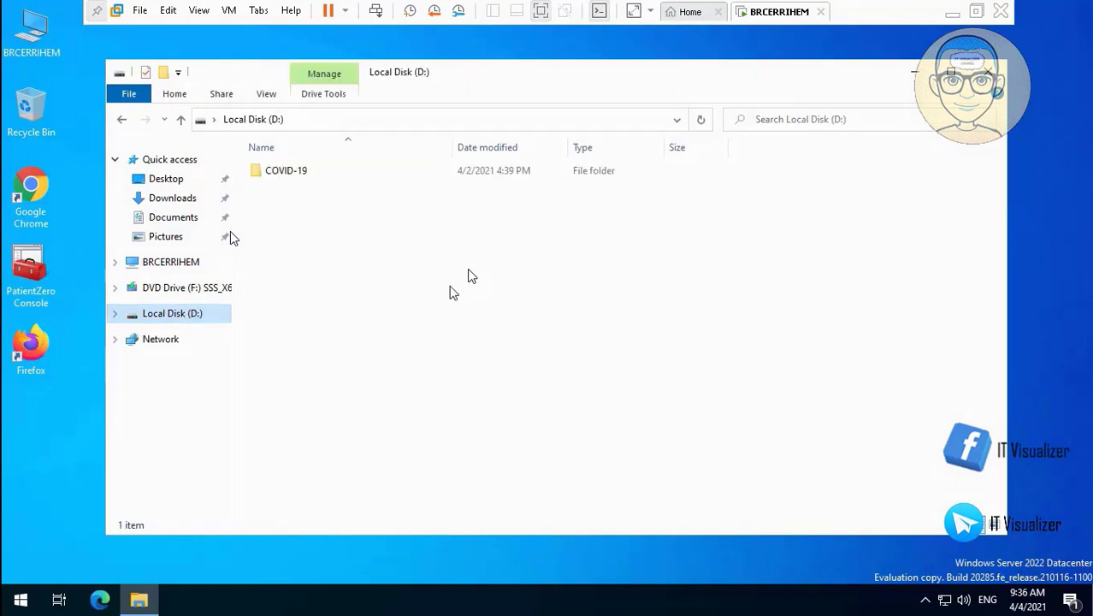
double_click(283, 172)
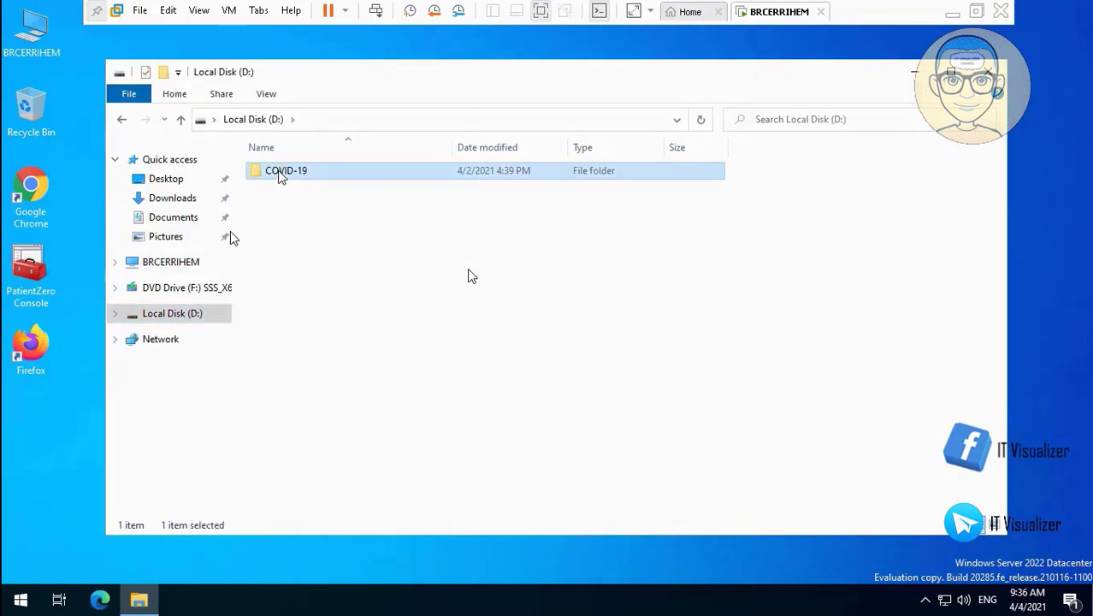
key(Down)
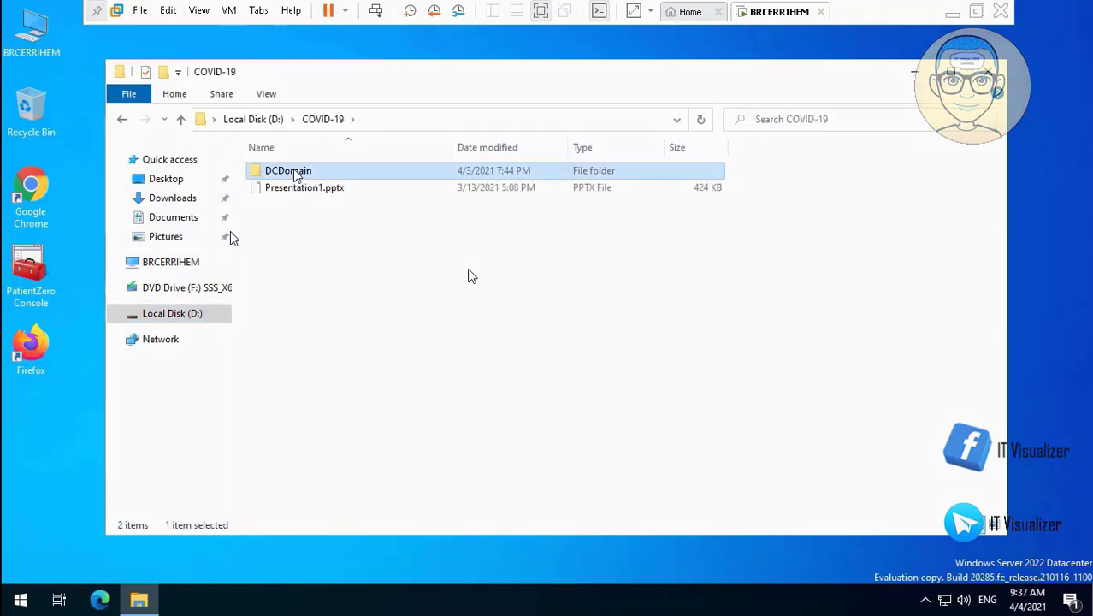
key(Return)
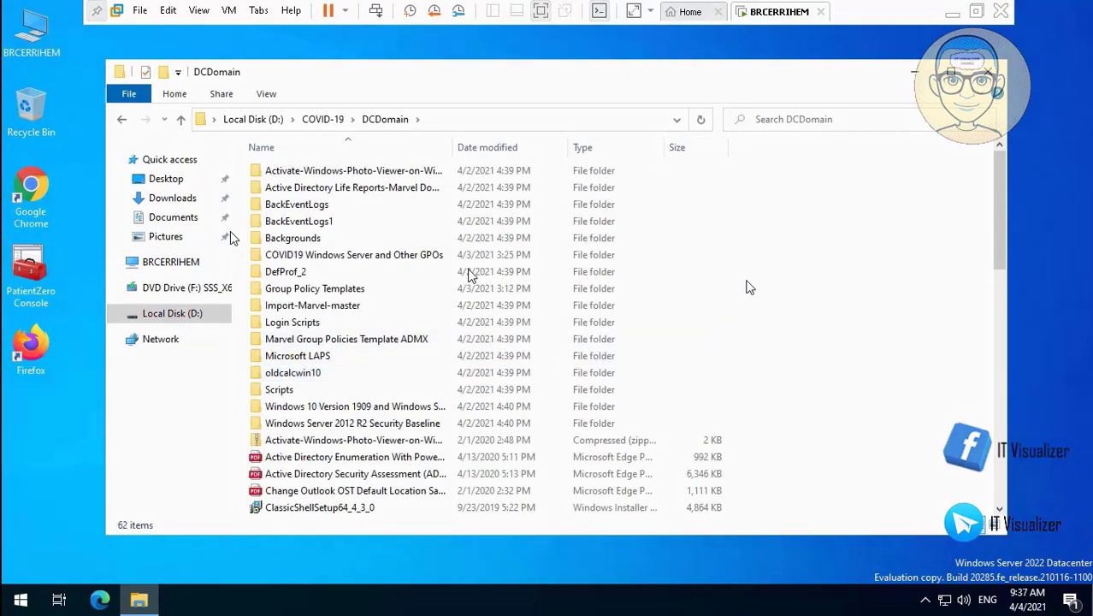
right_click(746, 286)
click(787, 397)
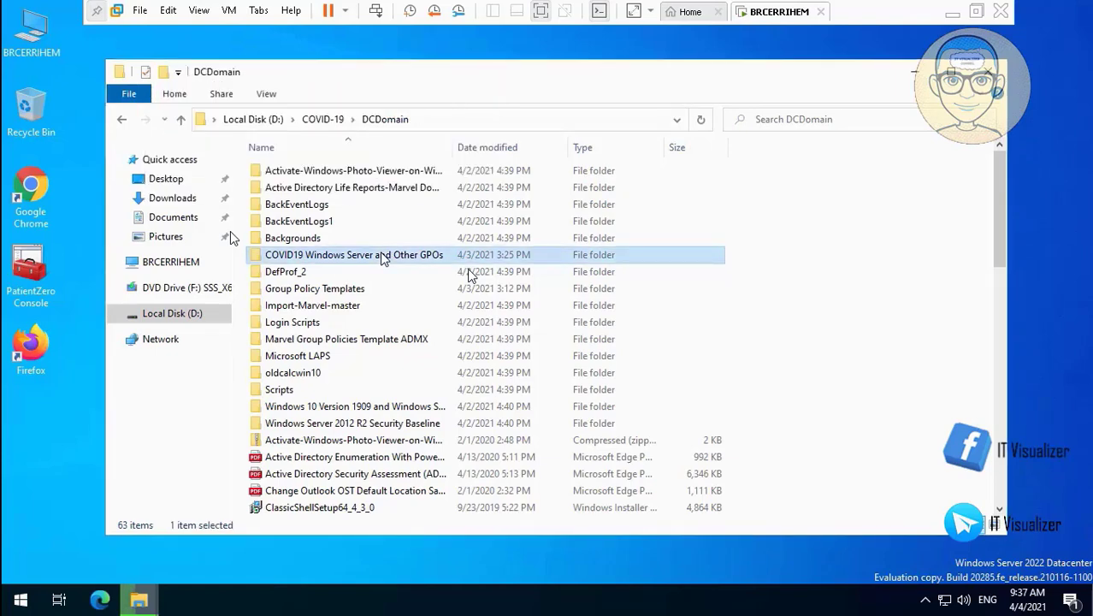
- Copy the COVID19 Windows Server and Other GPOs folder from D: into the vmware-host share's ADToolsCollection\COVID-19\DCDomain folder
right_click(382, 255)
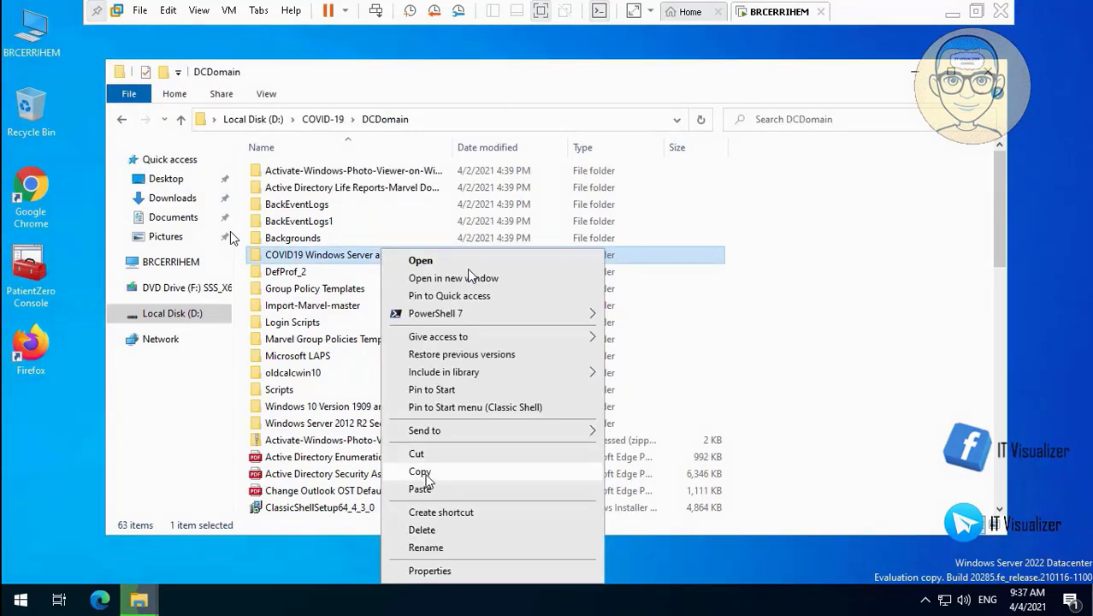
click(423, 472)
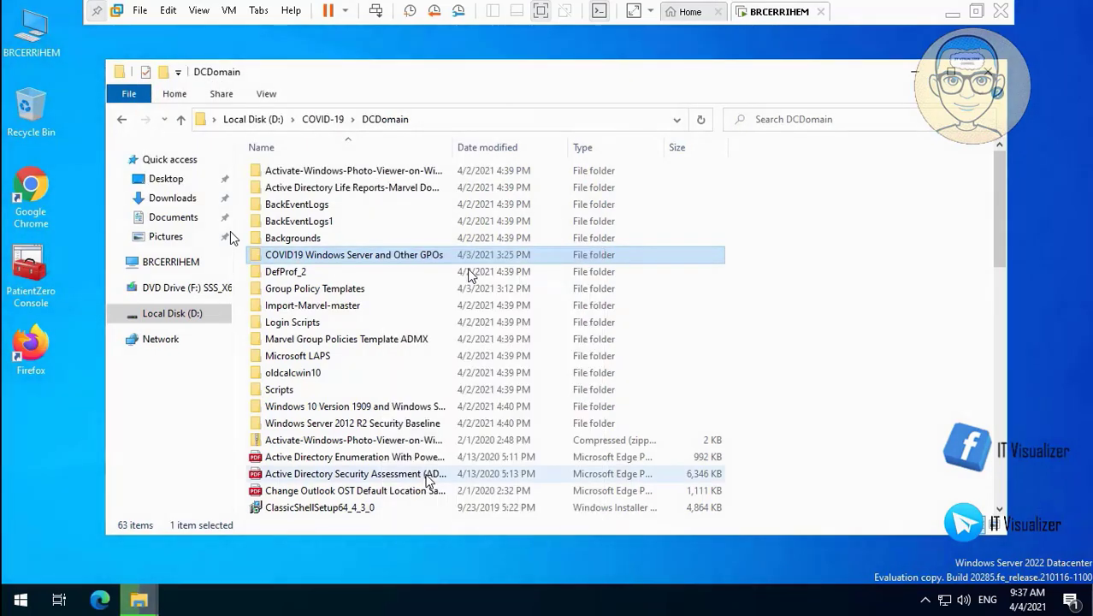
click(155, 342)
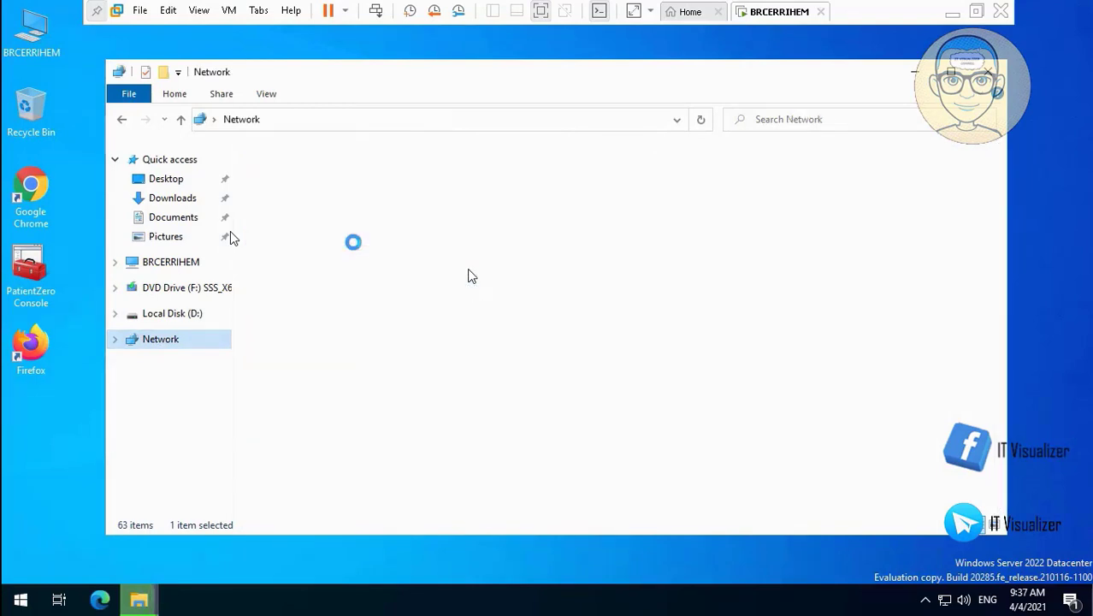
double_click(295, 187)
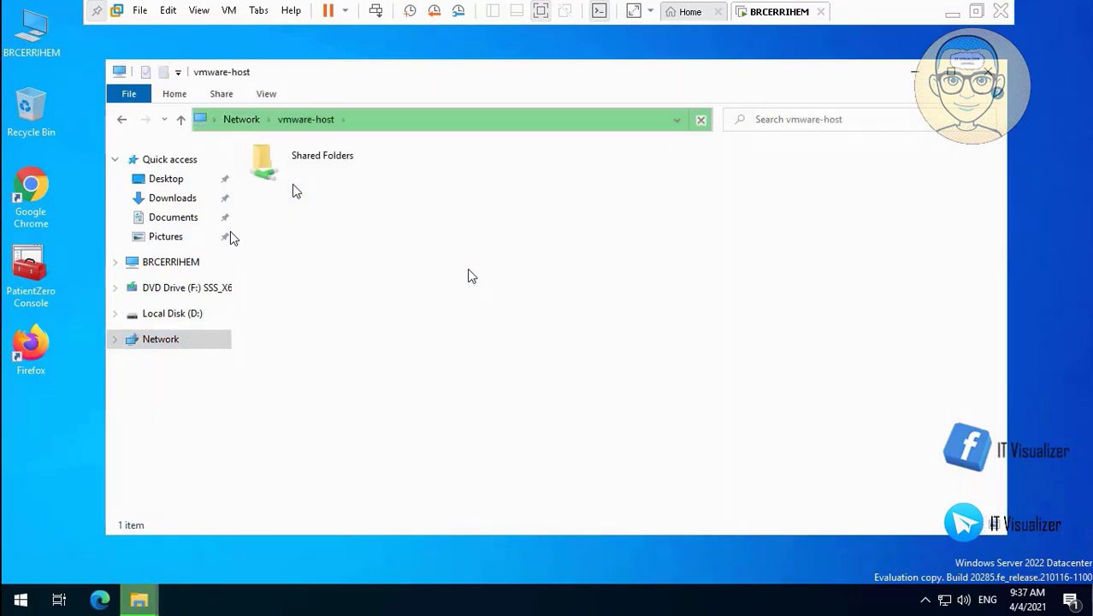
double_click(276, 175)
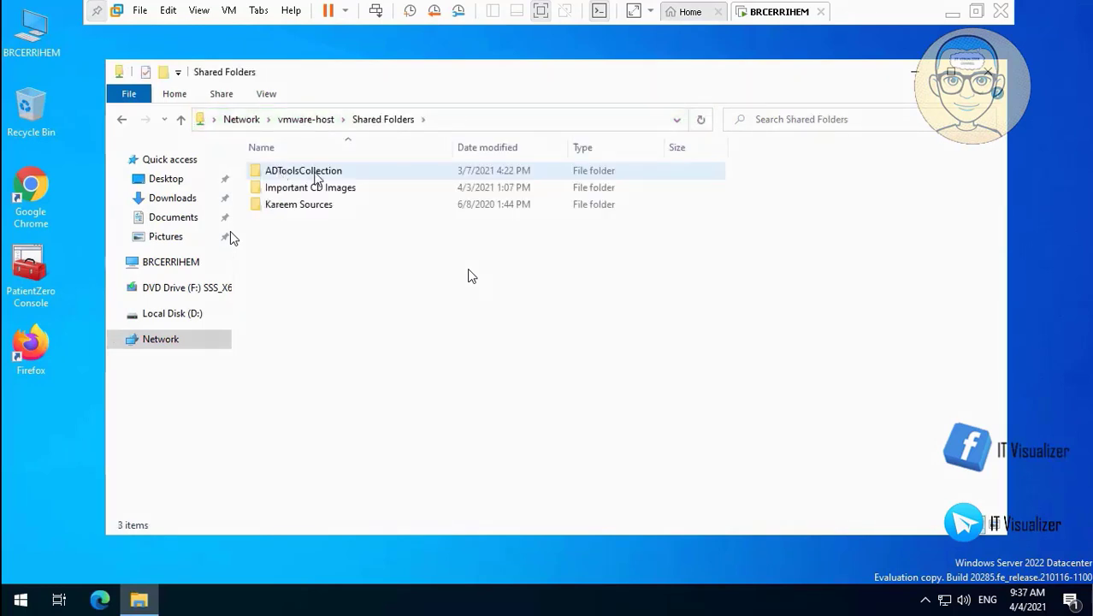
double_click(323, 176)
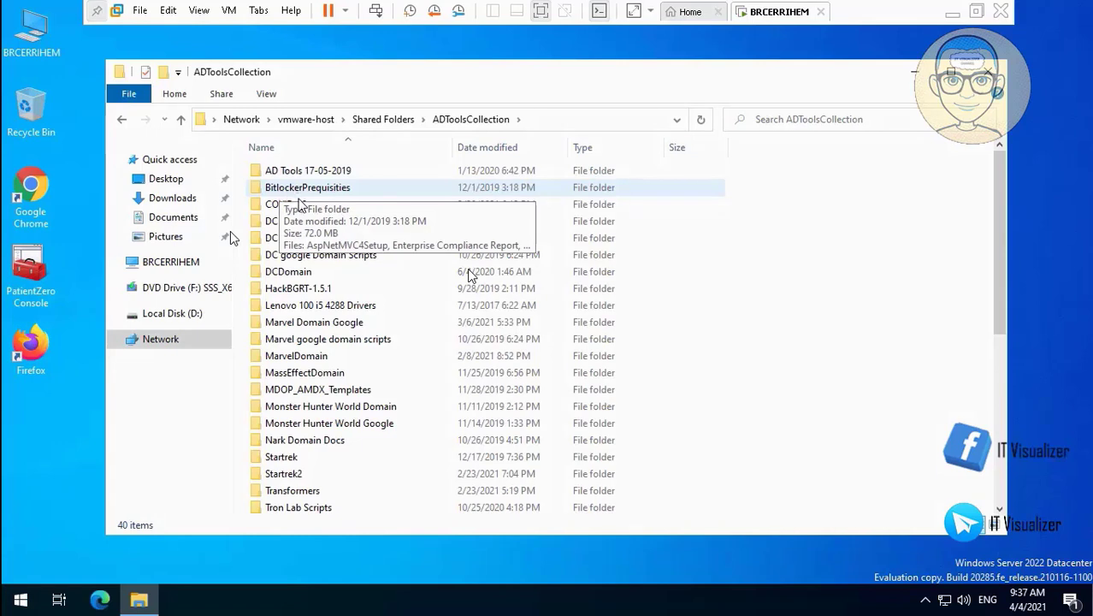
double_click(300, 208)
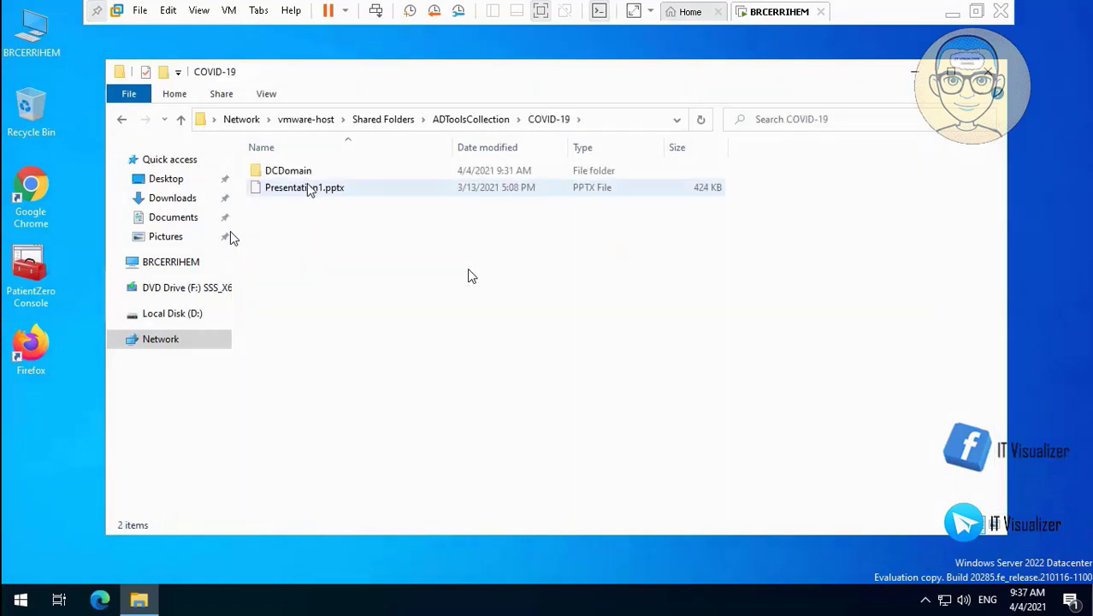
double_click(291, 178)
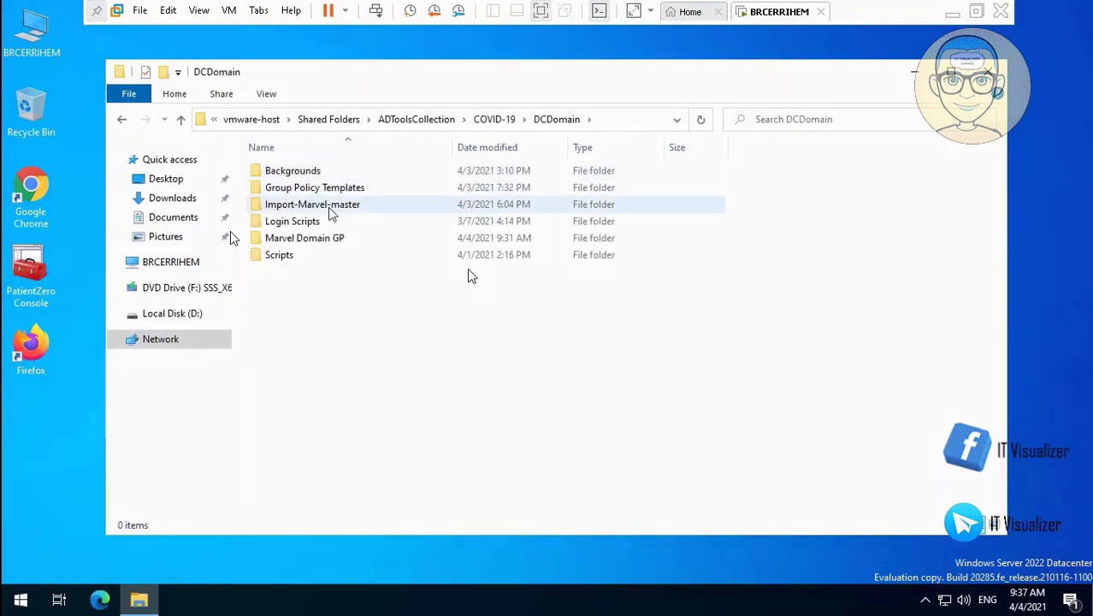
right_click(339, 298)
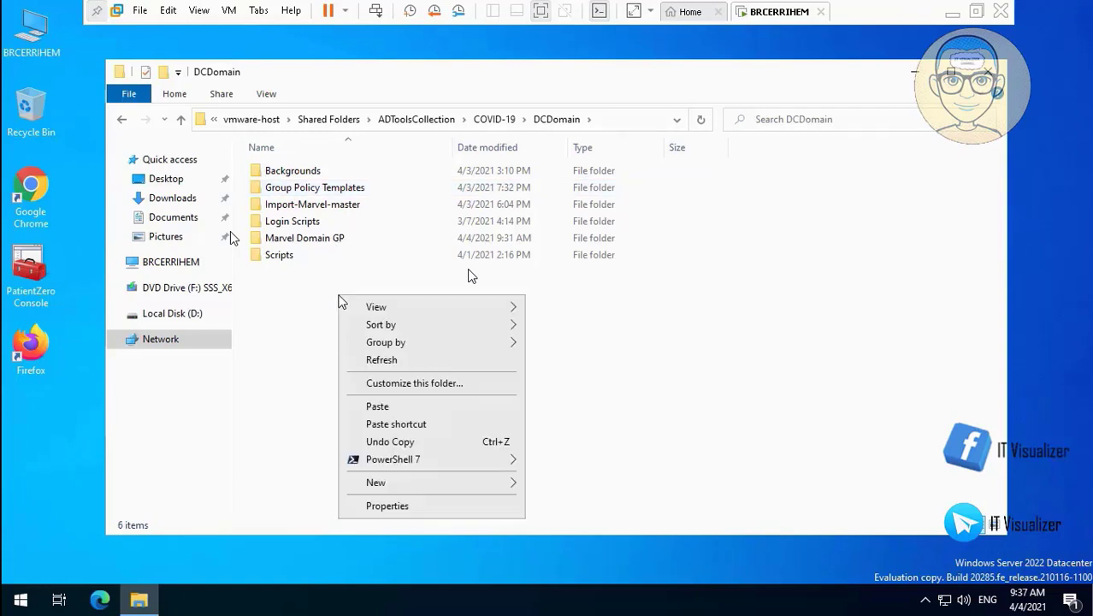
click(378, 406)
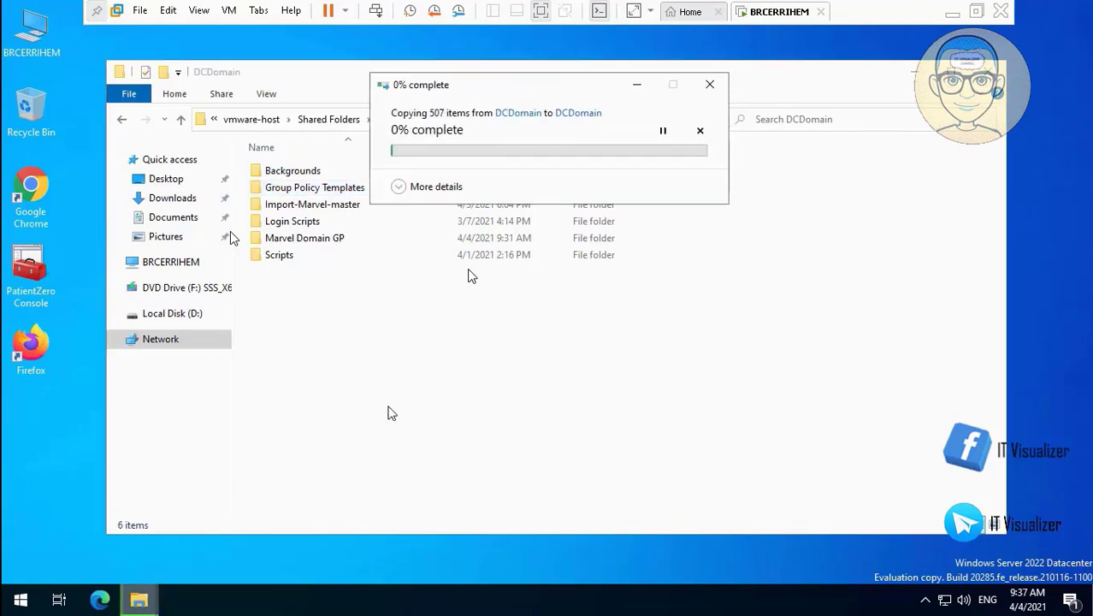
- Launch the PatientZero Console from the desktop and allow Microsoft Management Console to make changes
click(32, 268)
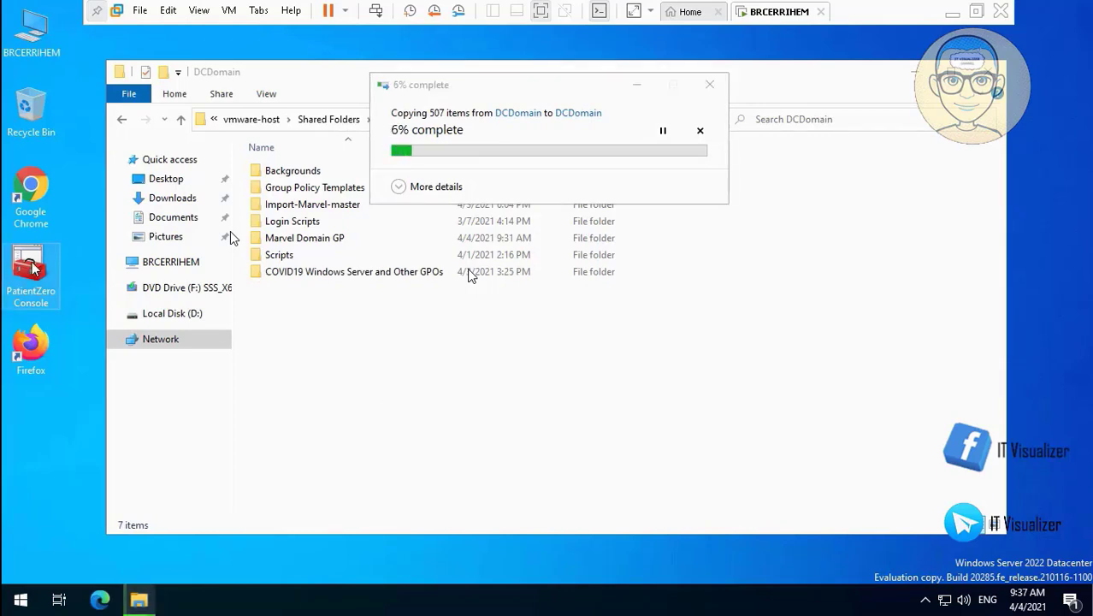
double_click(32, 267)
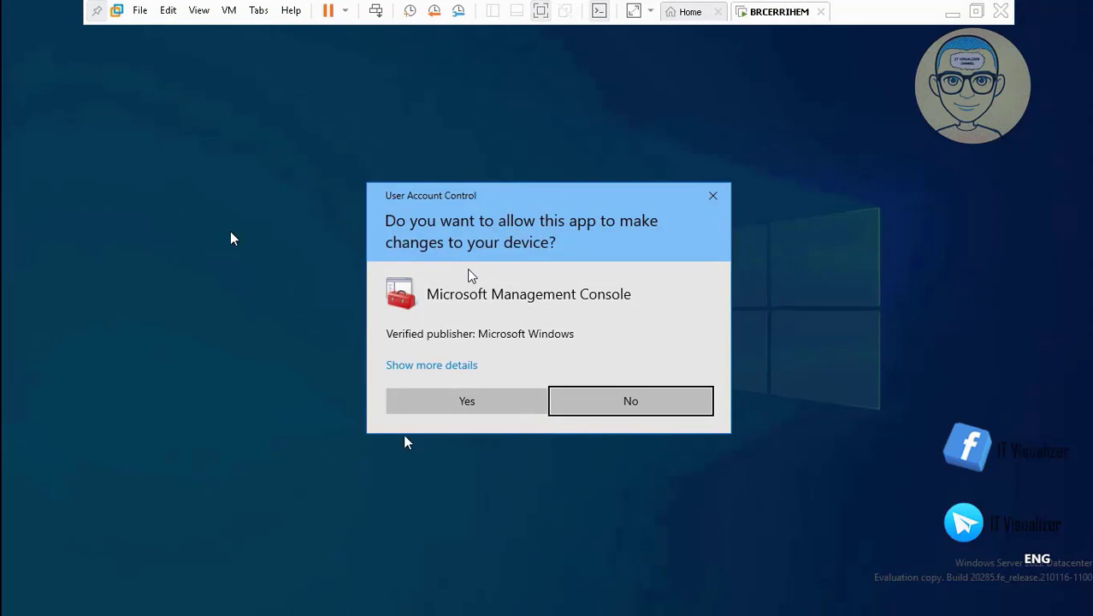
click(435, 402)
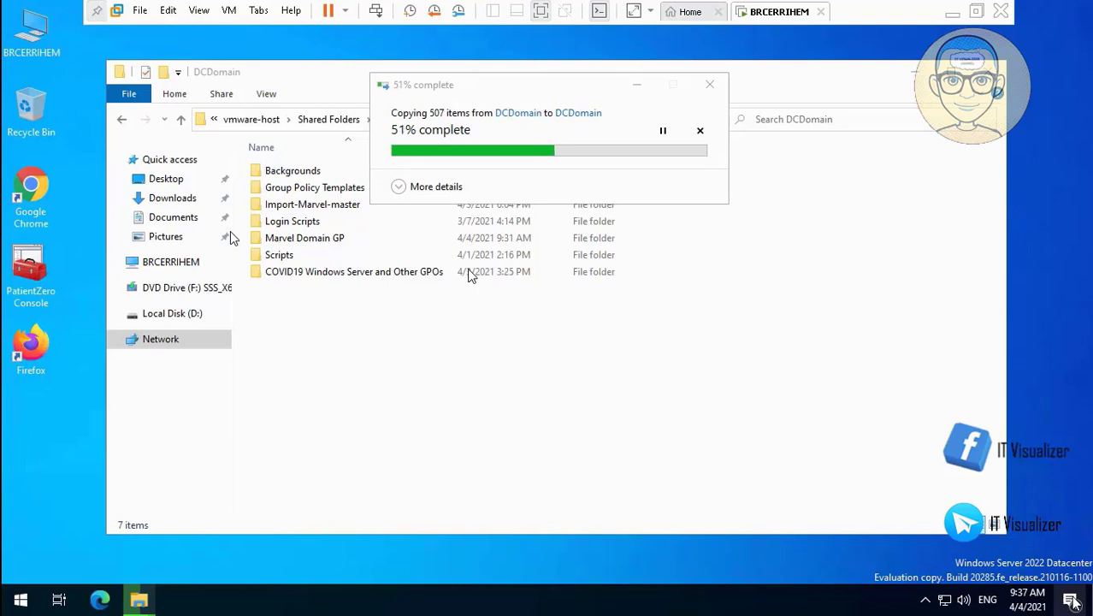
- Open the startup app notification, review the Startup Apps list in Settings, and close Settings
click(1071, 601)
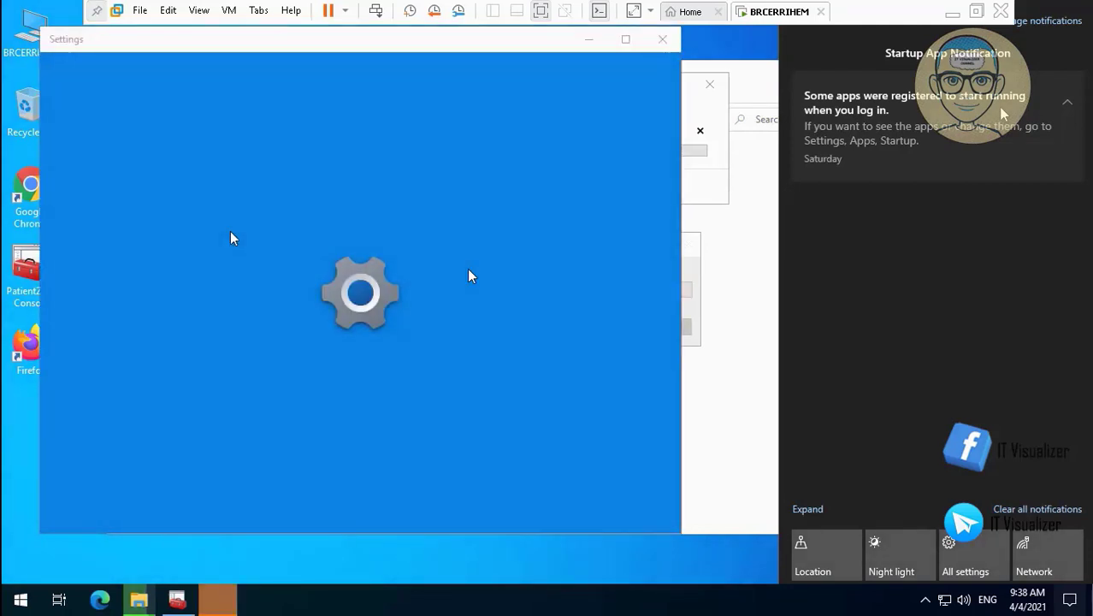
click(1063, 83)
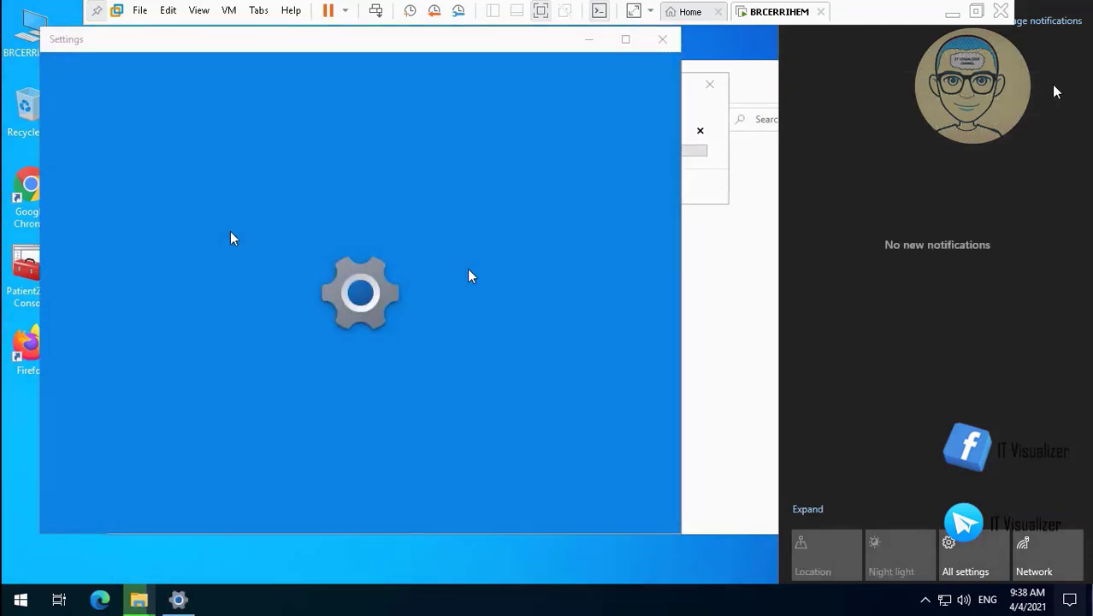
click(1080, 599)
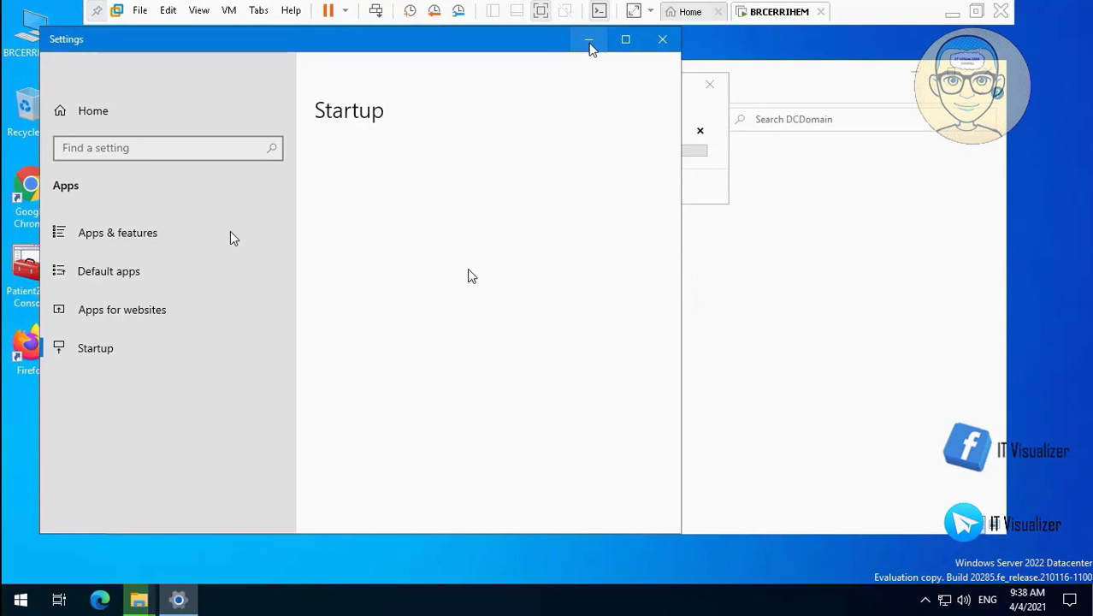
key(super+Down)
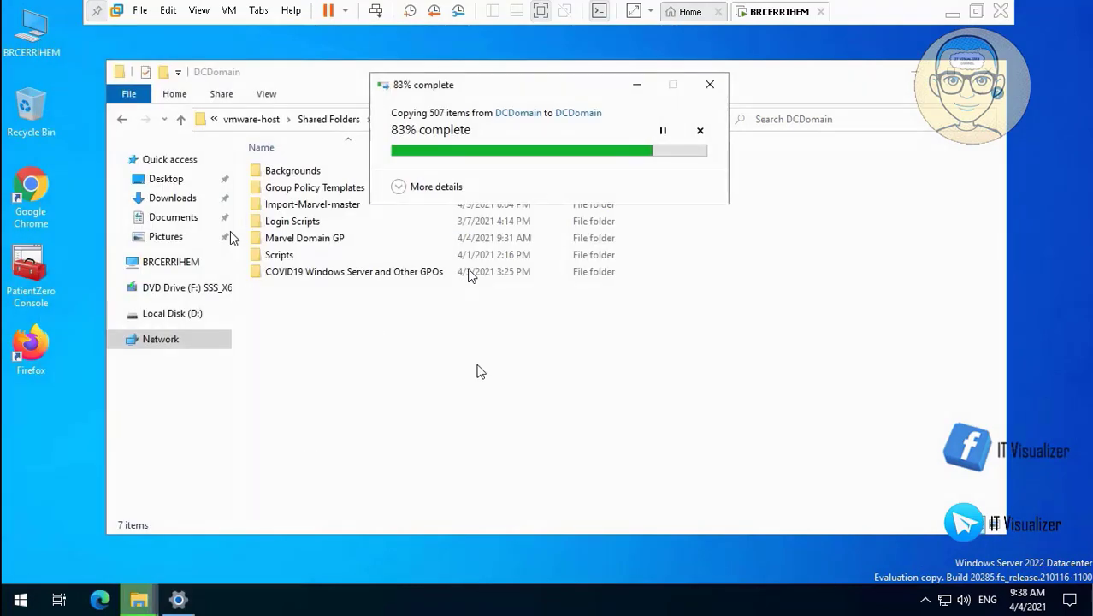
key(alt+Tab)
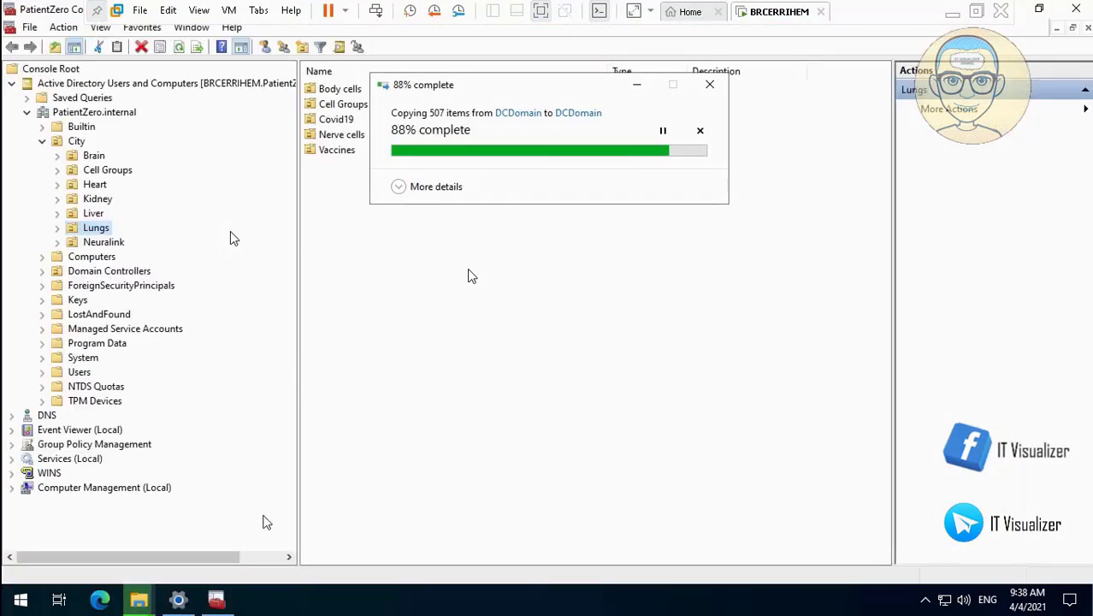
click(177, 599)
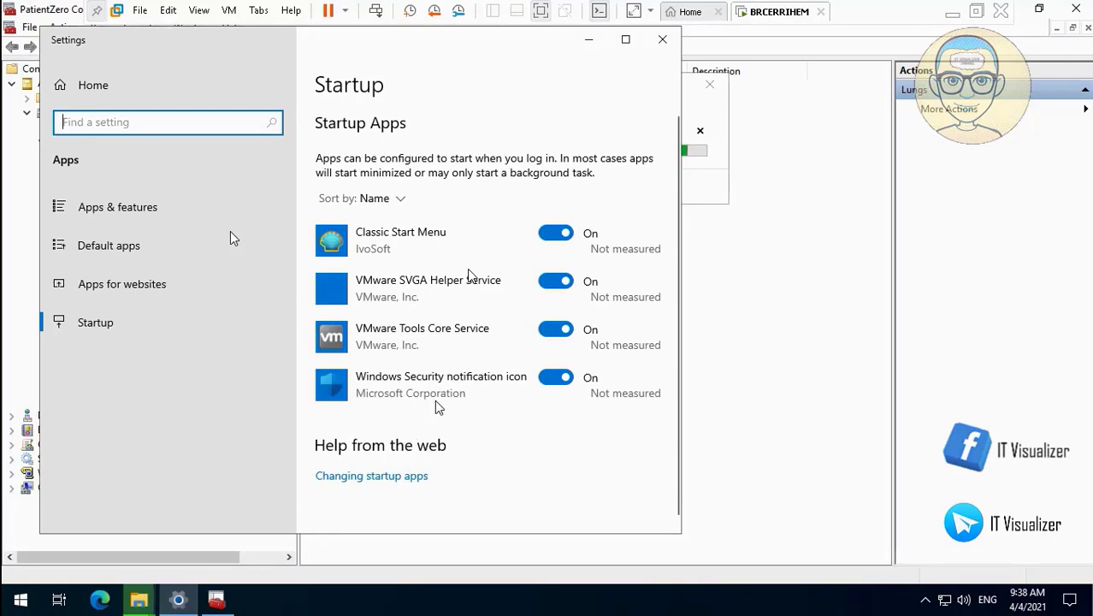
click(665, 43)
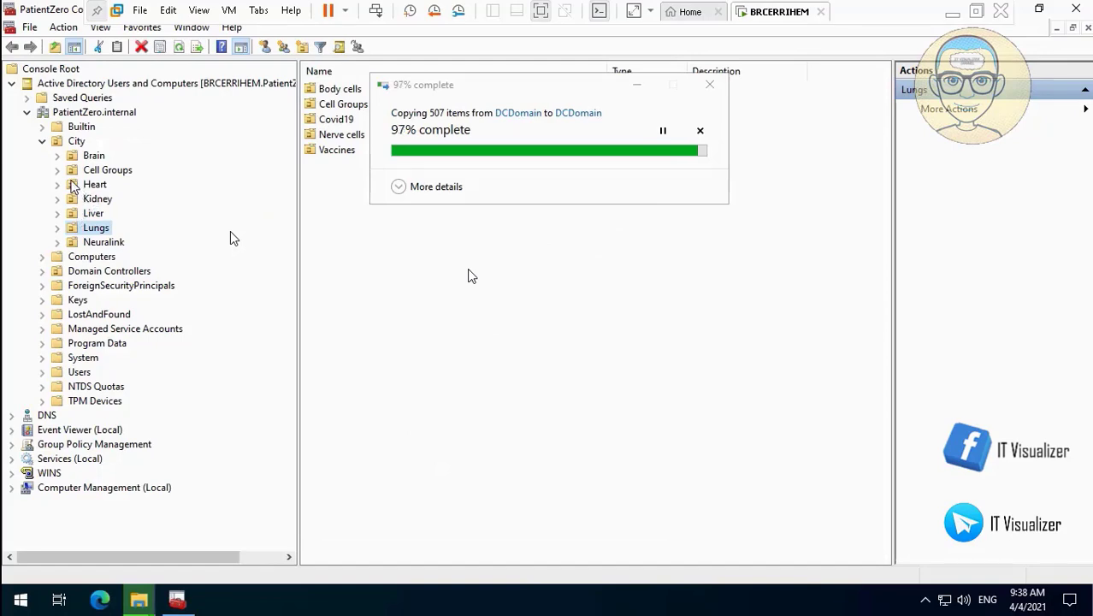
- Expand the Brain organizational unit under City and view the computers in its Nerve cells unit
click(57, 156)
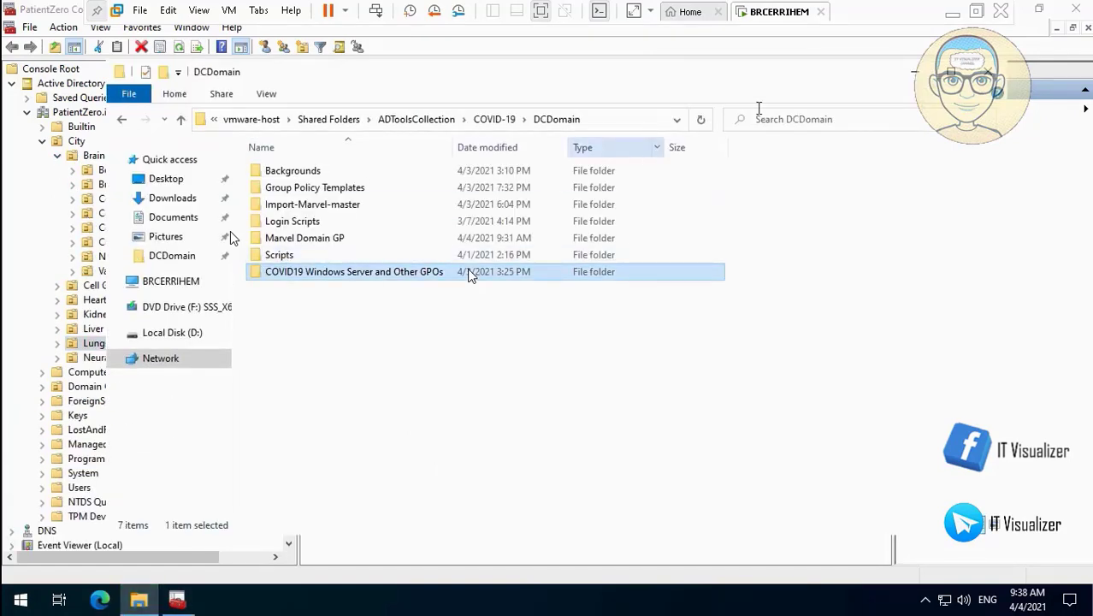
key(alt+Tab)
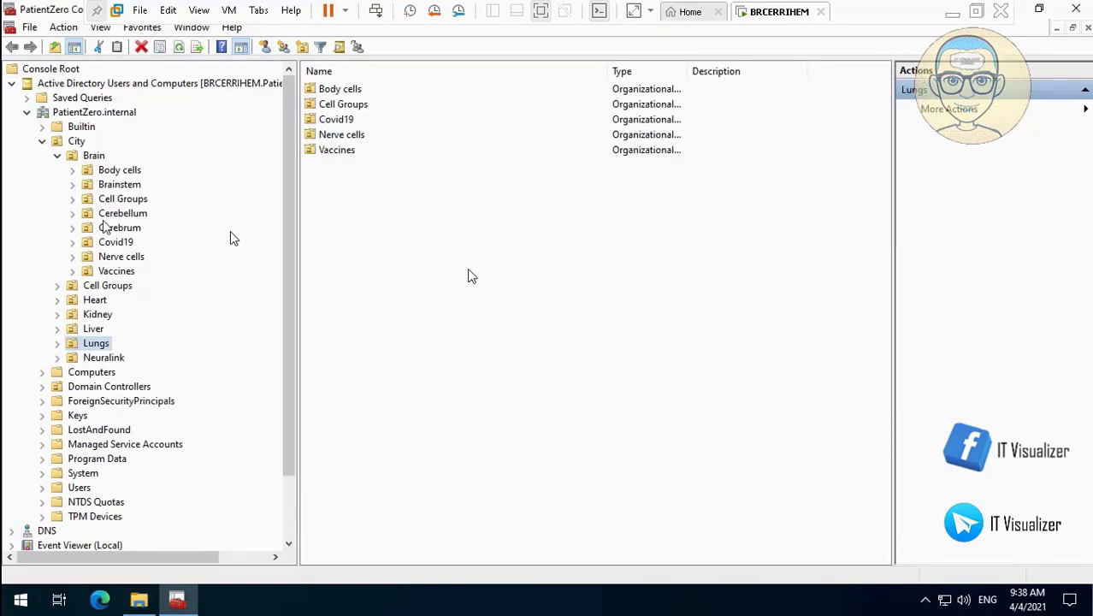
click(126, 261)
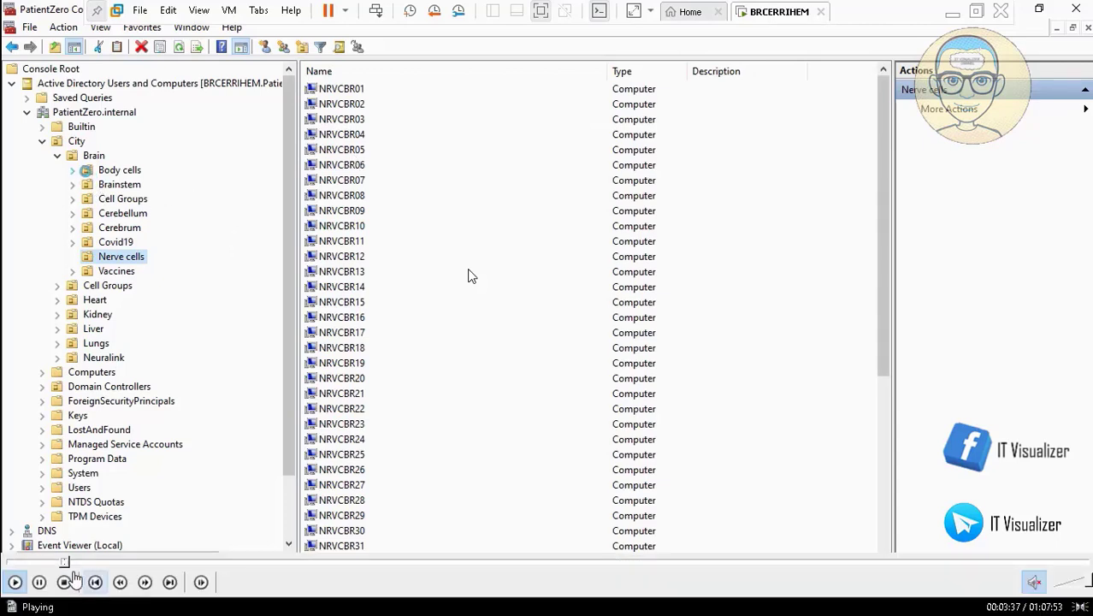
- Pause the recording and skip through it to the Neuralink users part at about 04:59
click(40, 581)
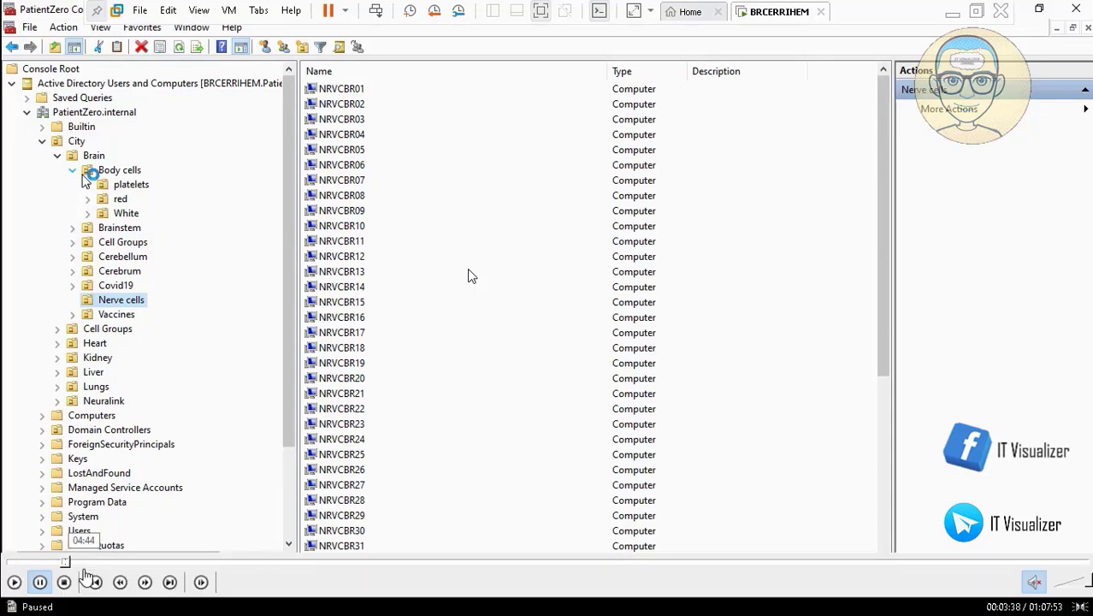
click(88, 564)
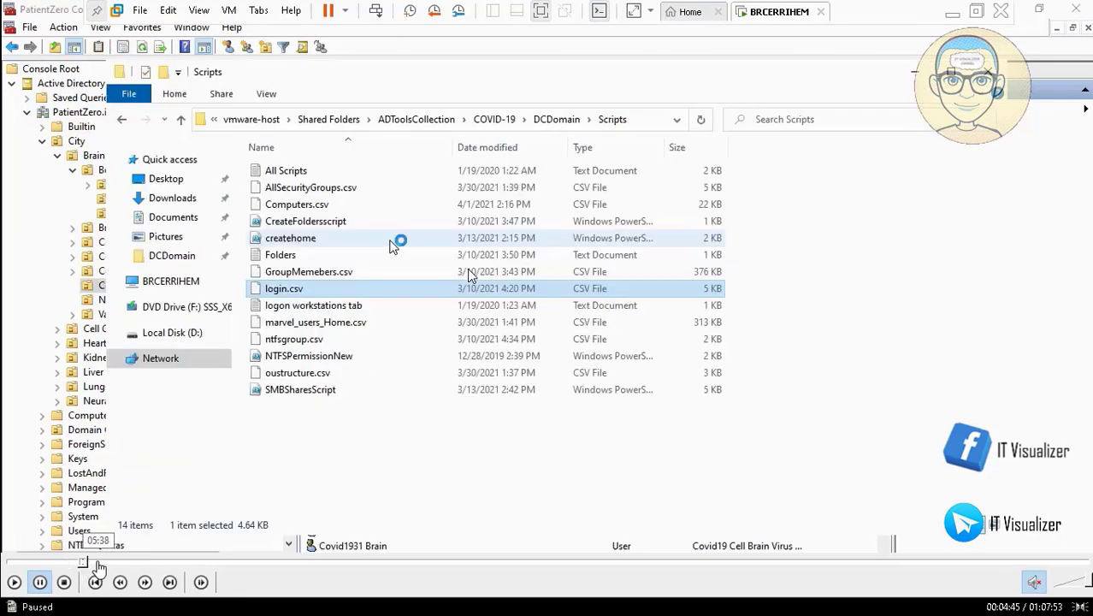
click(96, 565)
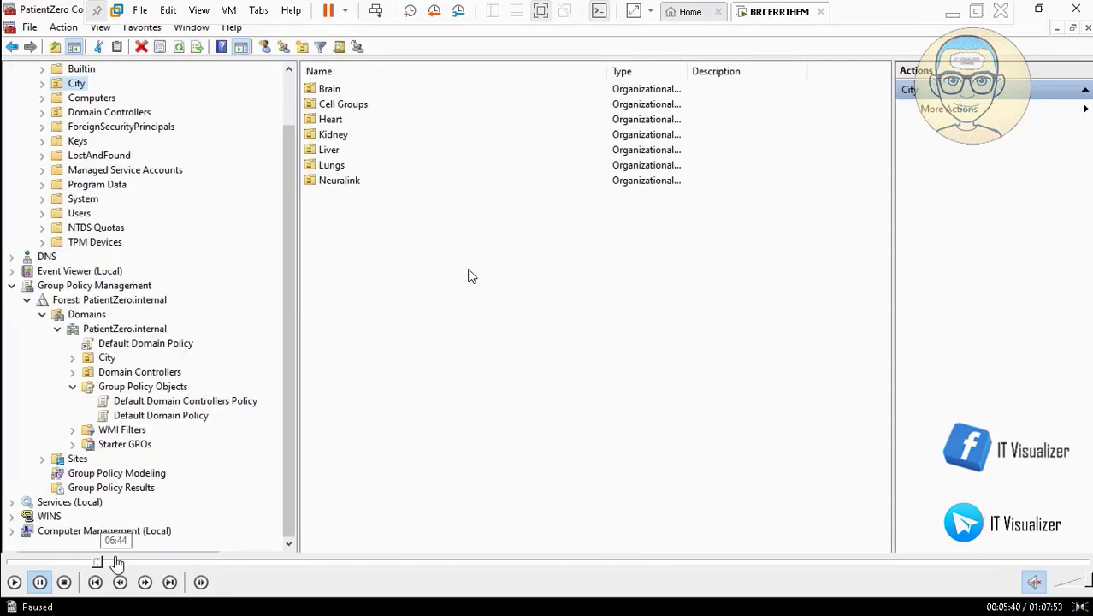
click(110, 565)
click(107, 565)
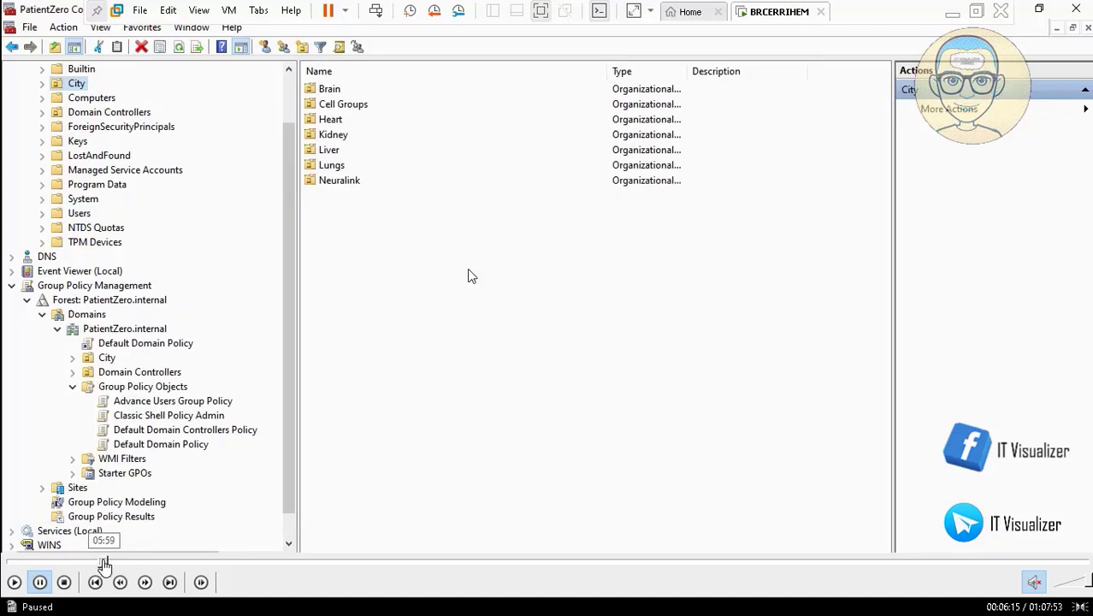
click(98, 564)
click(97, 565)
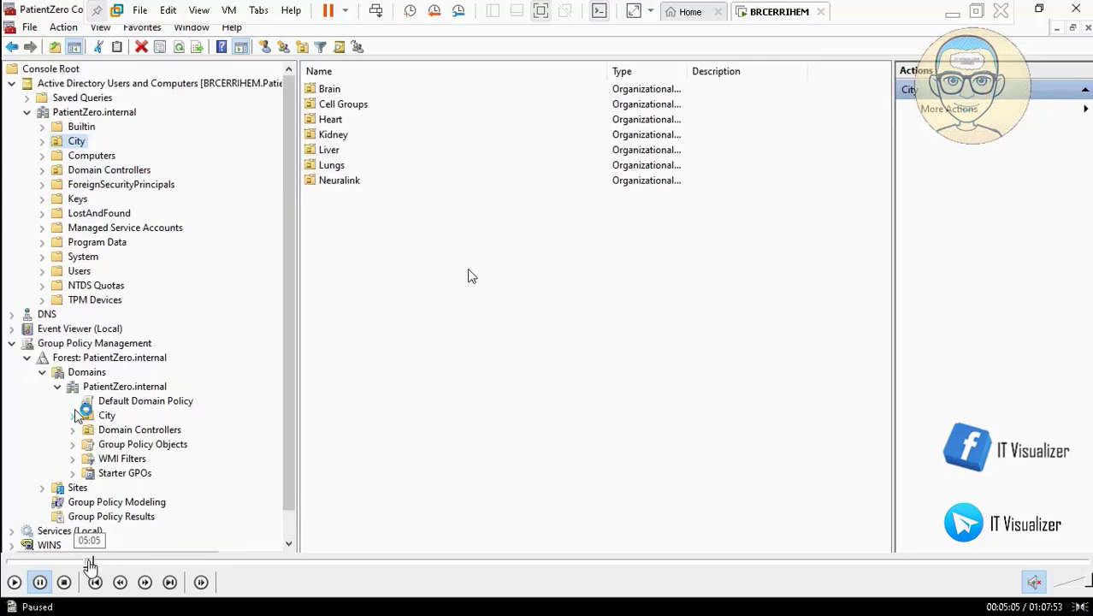
click(90, 565)
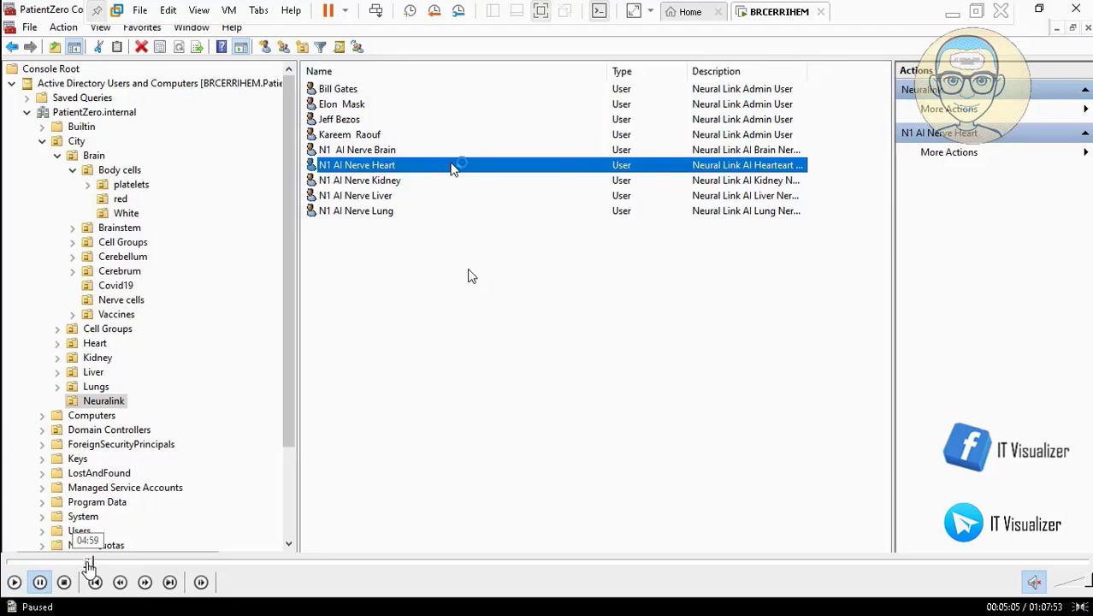
click(88, 565)
- Switch to the 01:33:14 recording, pause it at about 40:56, and resume playback from there
click(94, 582)
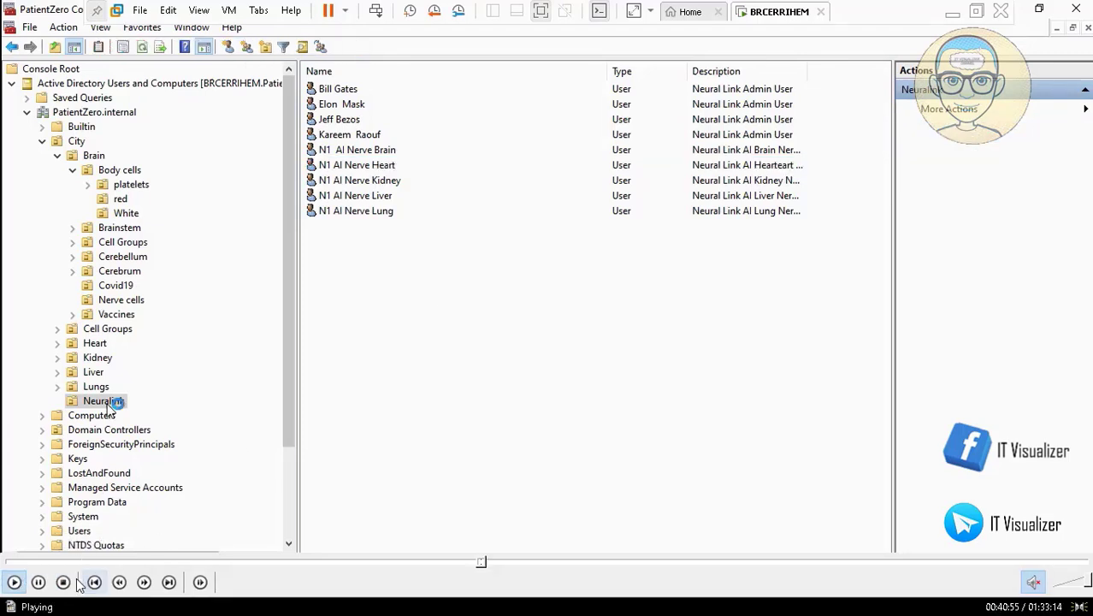
click(40, 582)
key(Page_Up)
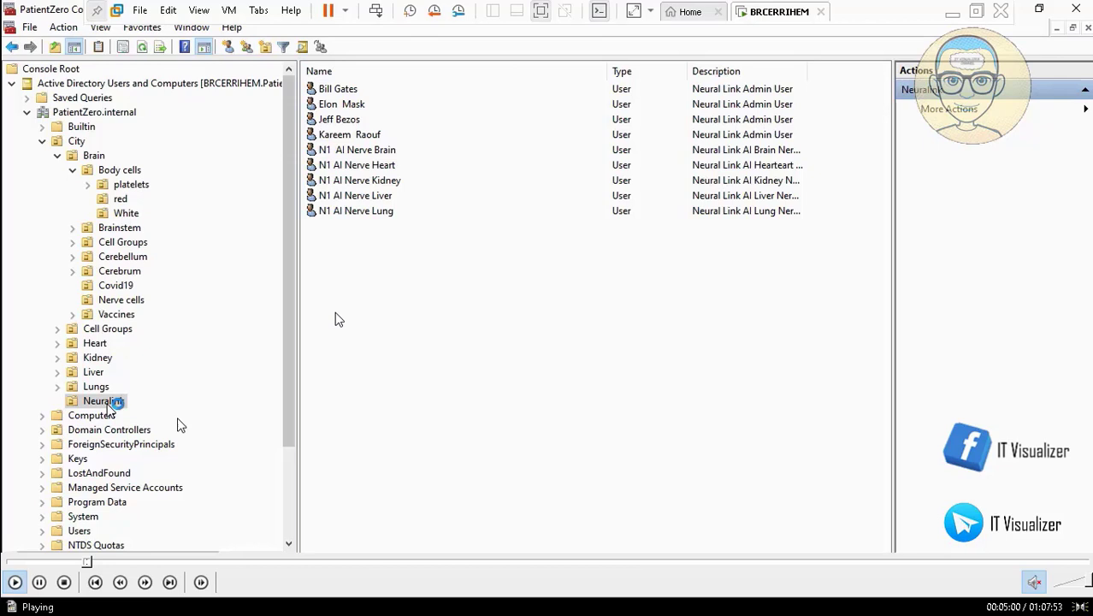
key(Page_Down)
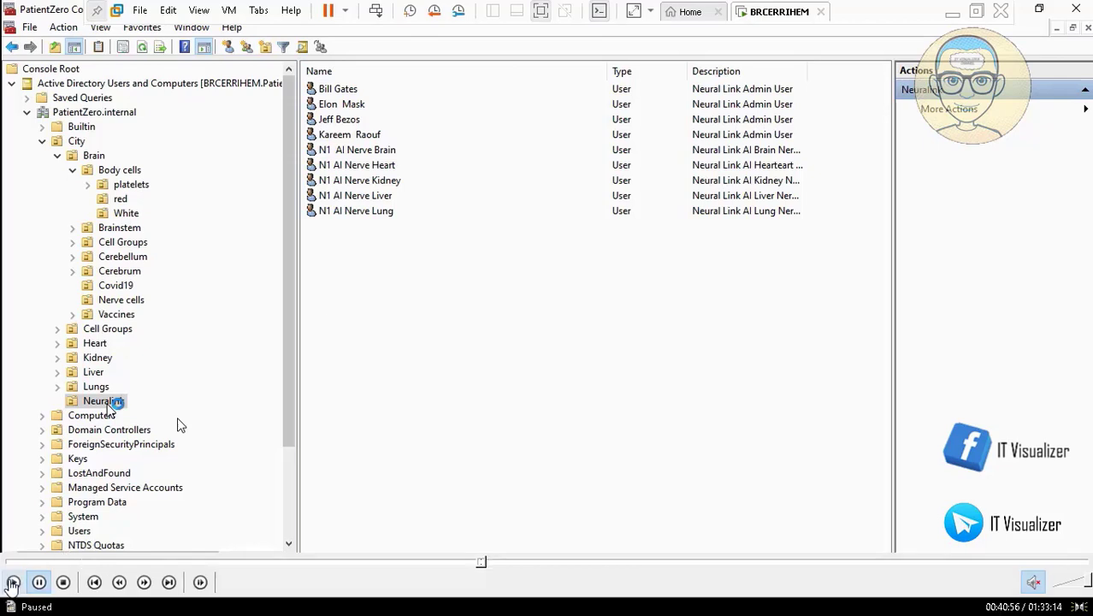
key(space)
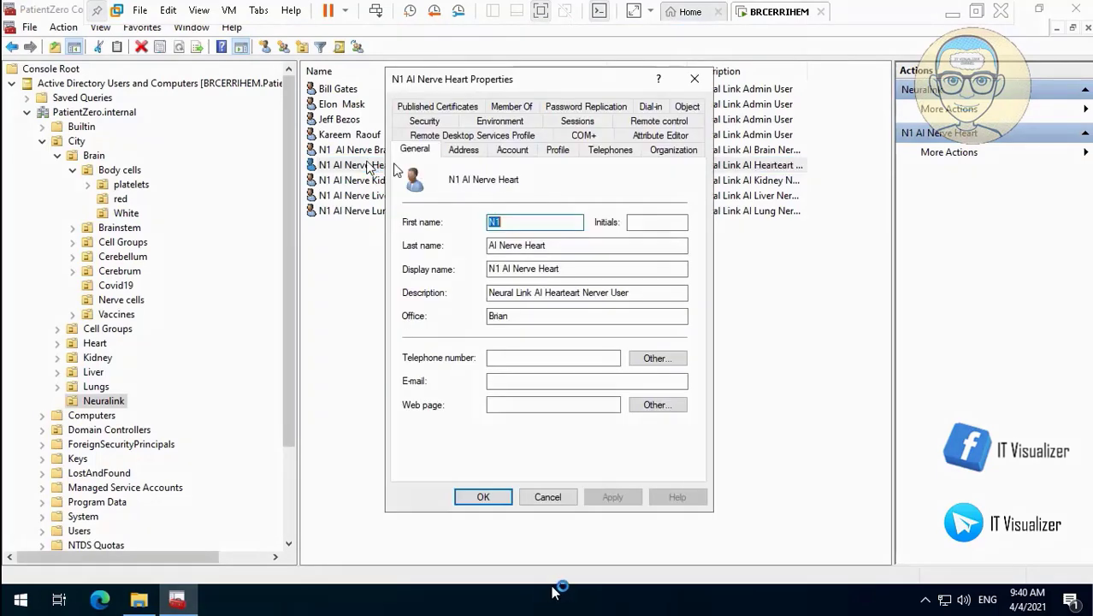
- View the allowed logon workstations in the account properties of the N1 AI Nerve Heart user
click(505, 150)
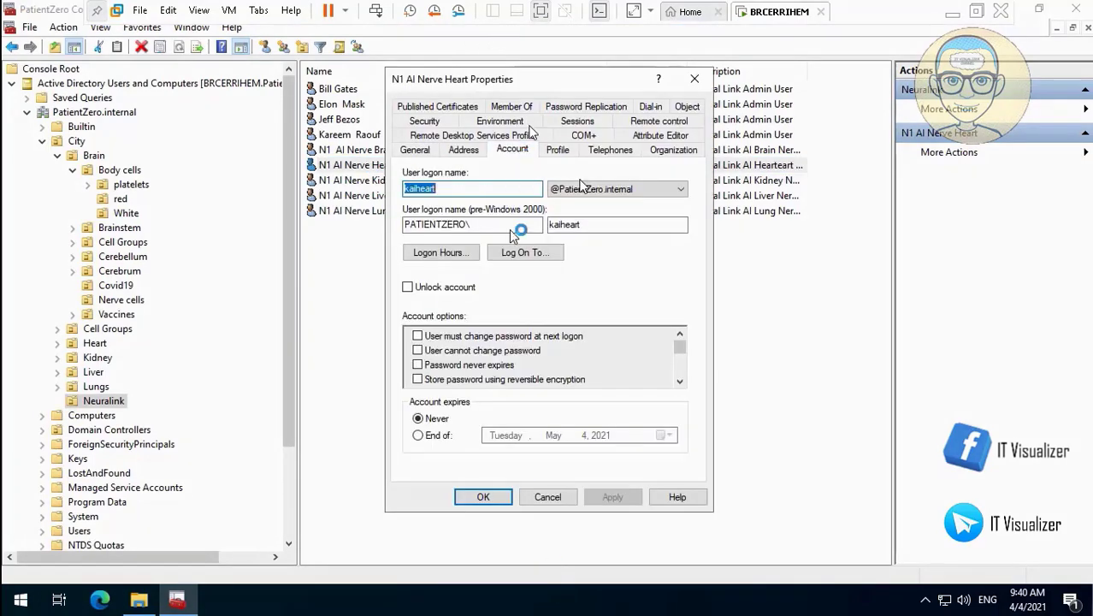
click(525, 252)
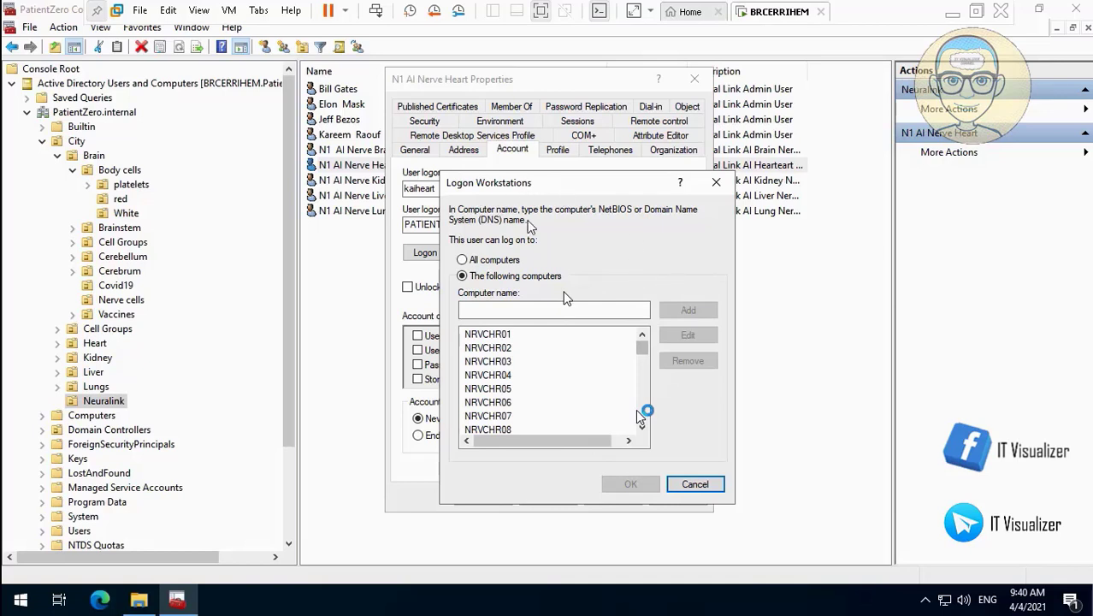
- Skip the recording to about 42:03 and expand Group Policy Objects under the PatientZero.internal domain in Group Policy Management
click(494, 565)
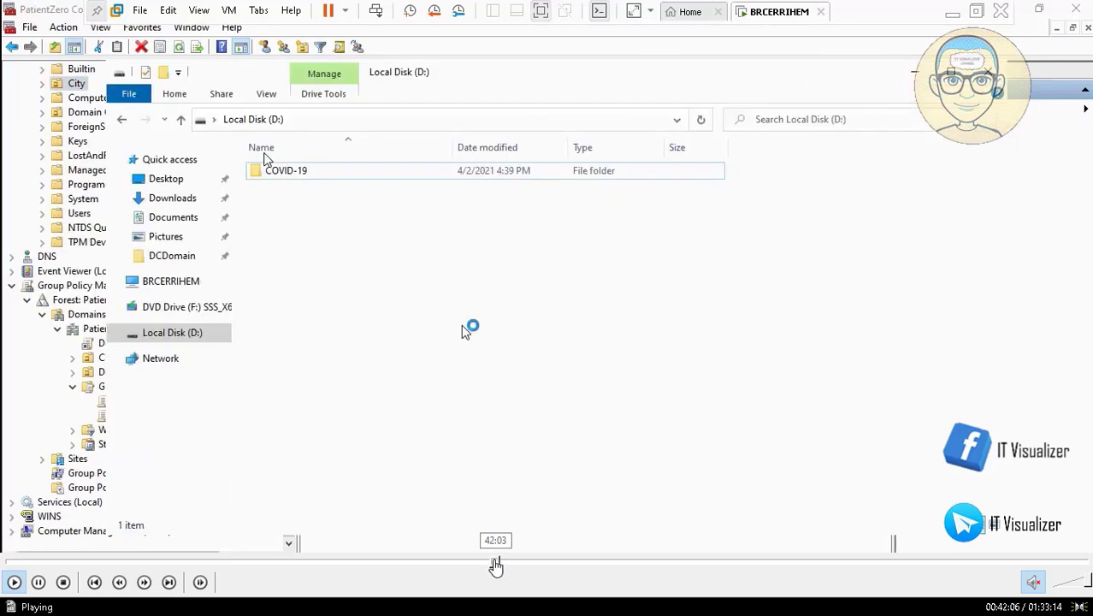
click(494, 566)
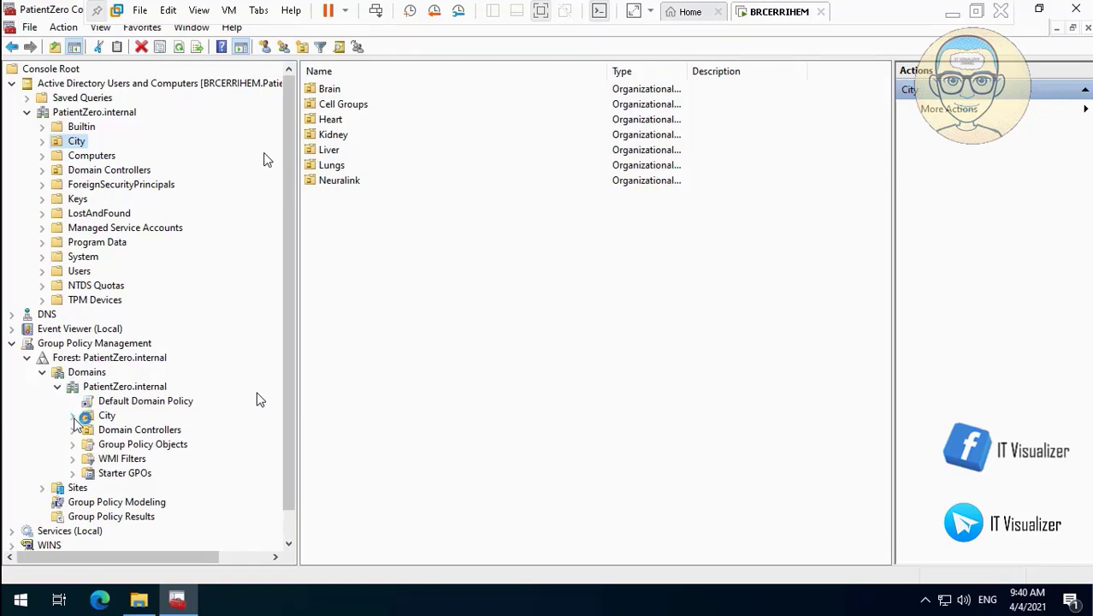
click(73, 444)
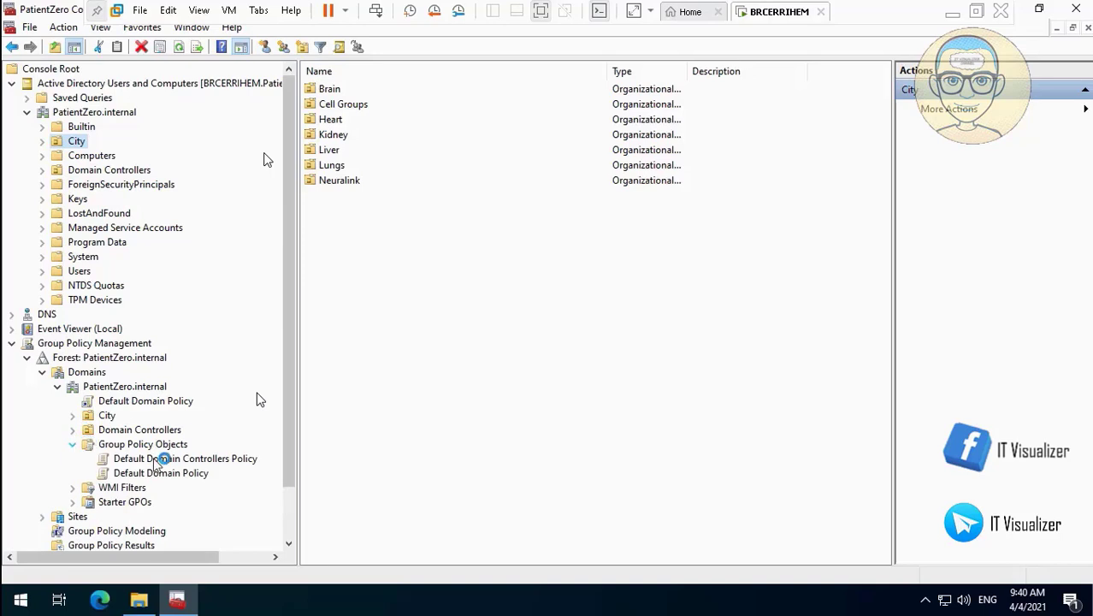
scroll(290, 517, down, 2)
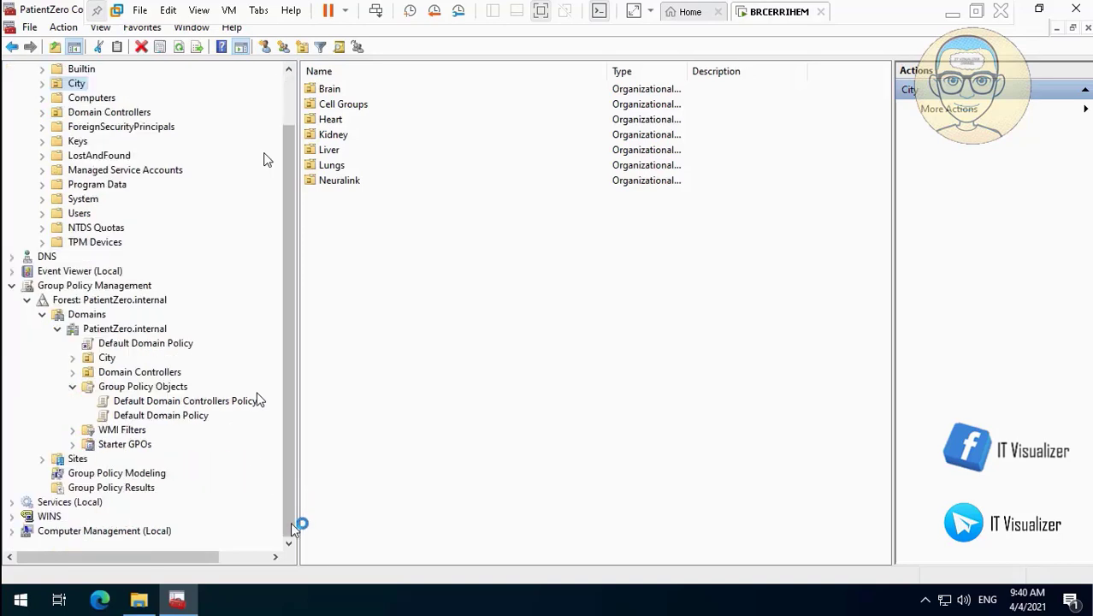
- Browse Local Disk (D:) to the folder COVID-19\DCDomain\Marvel Domain GP
click(138, 600)
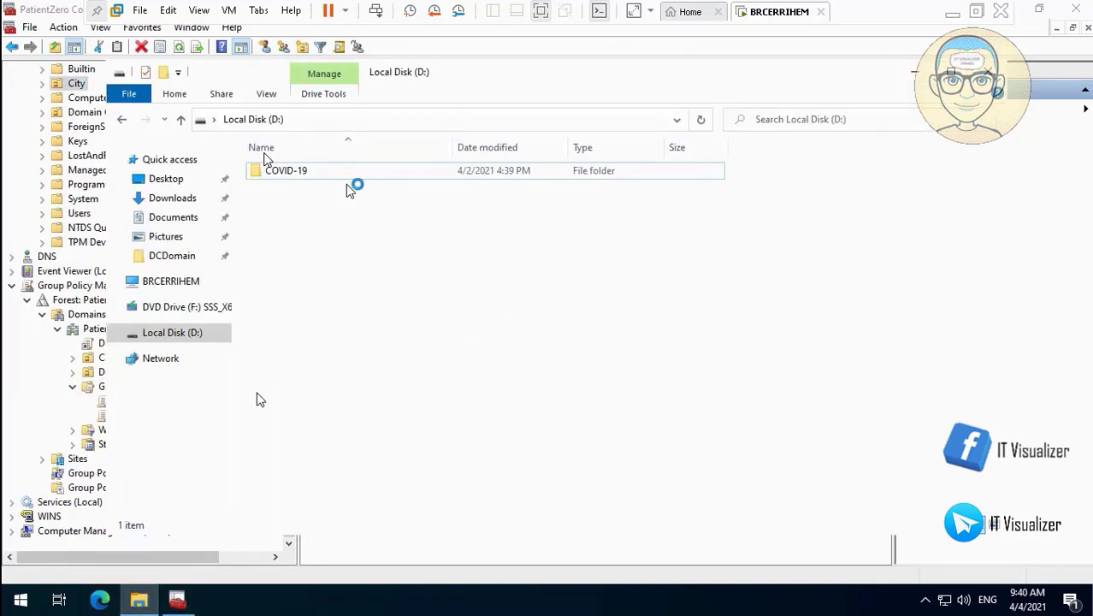
double_click(293, 173)
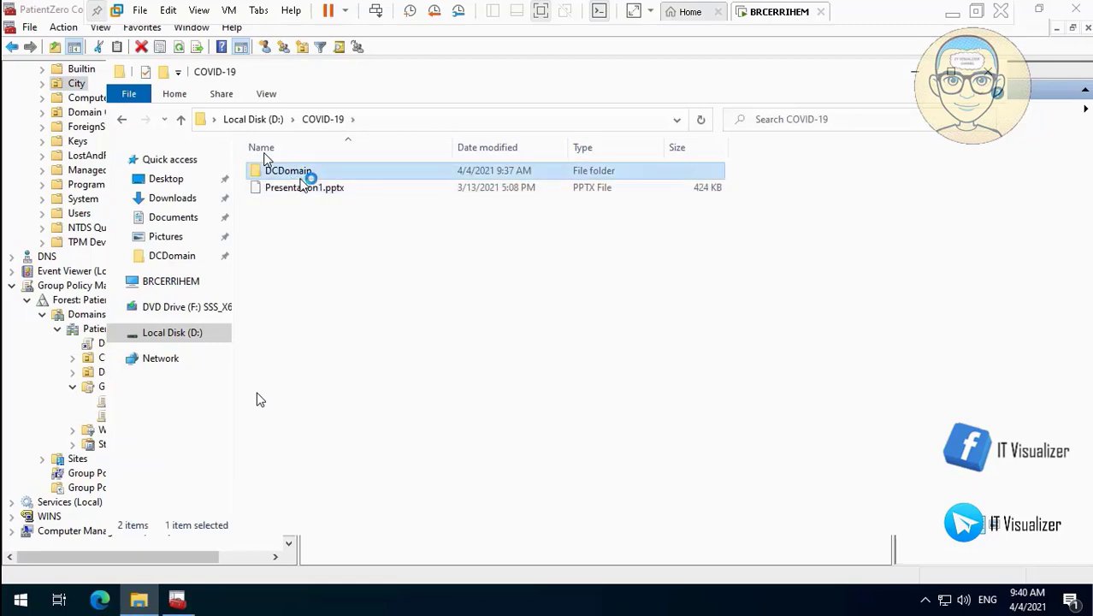
double_click(290, 172)
double_click(330, 341)
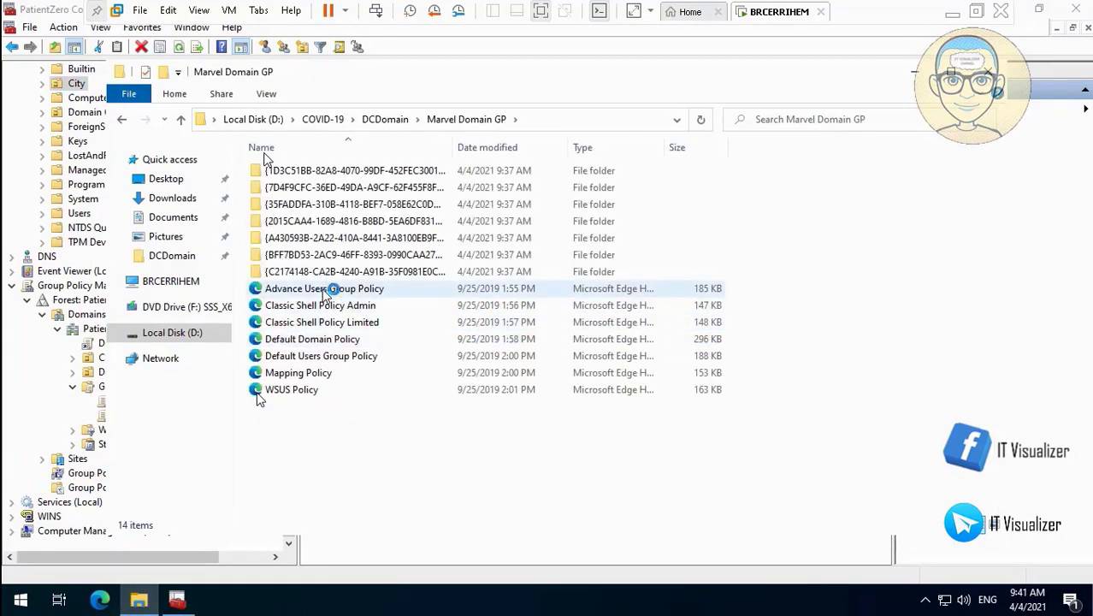
- Open the file name of the Advance Users Group Policy report for editing, and return to the PatientZero Console
right_click(323, 290)
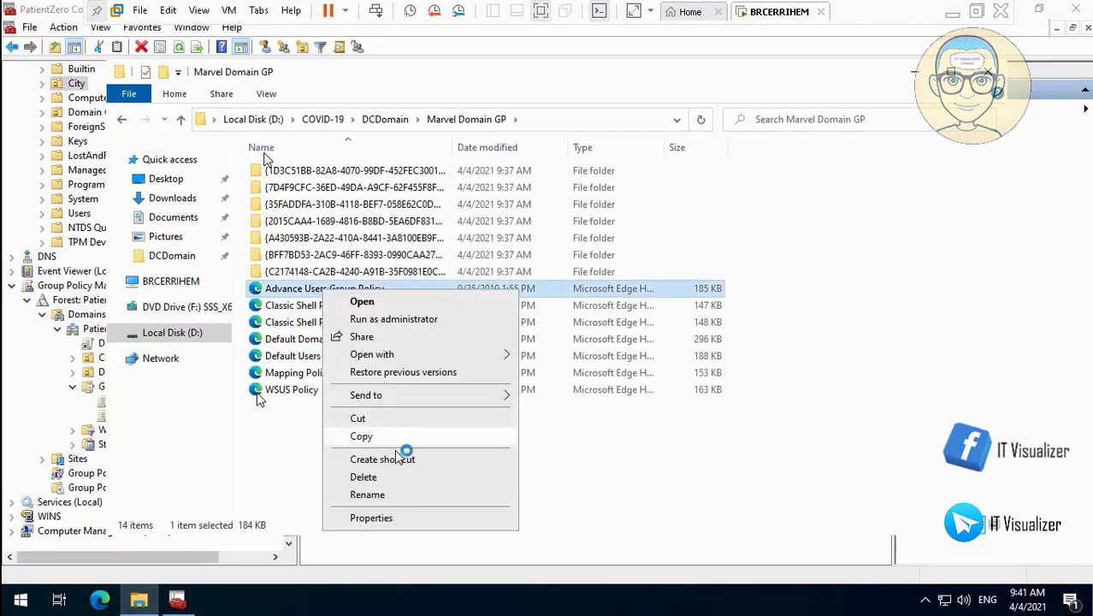
click(402, 495)
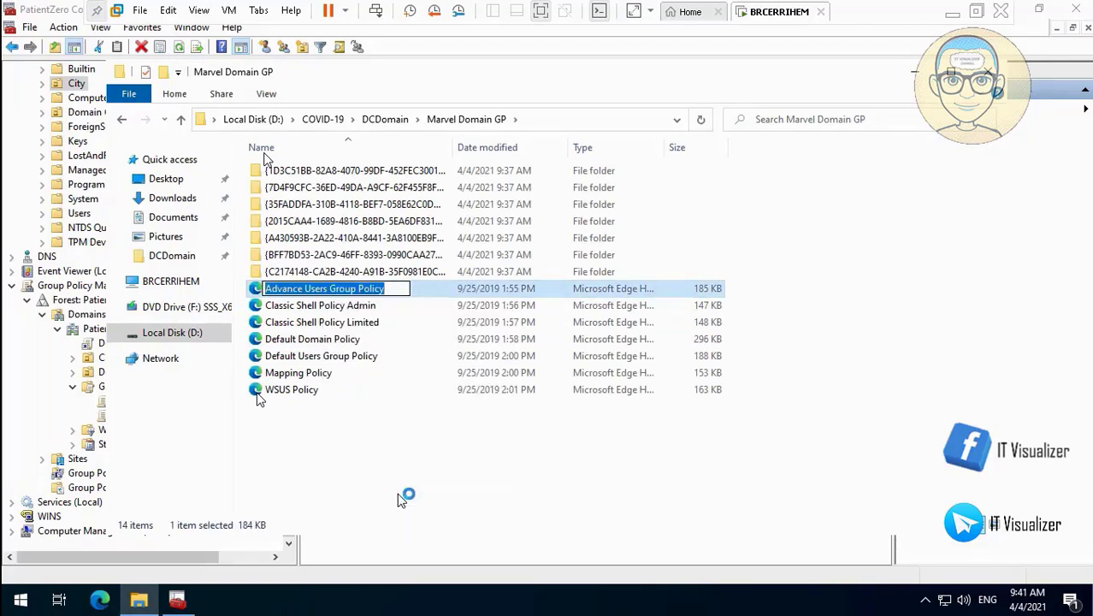
click(922, 69)
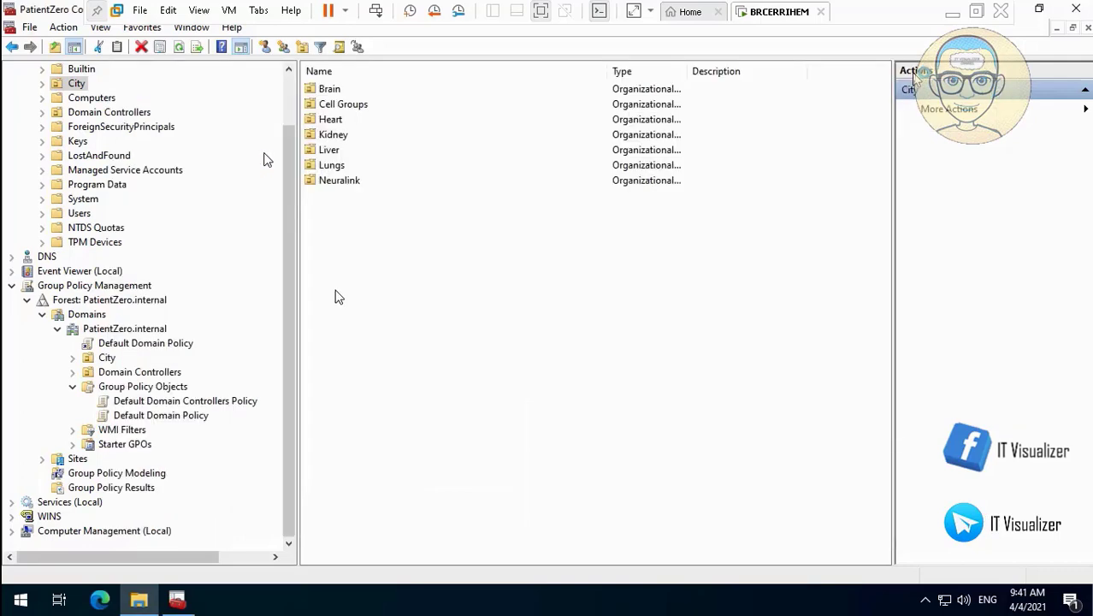
- Create a new GPO named Advance Users Group Policy under Group Policy Objects, with no source starter GPO
right_click(154, 386)
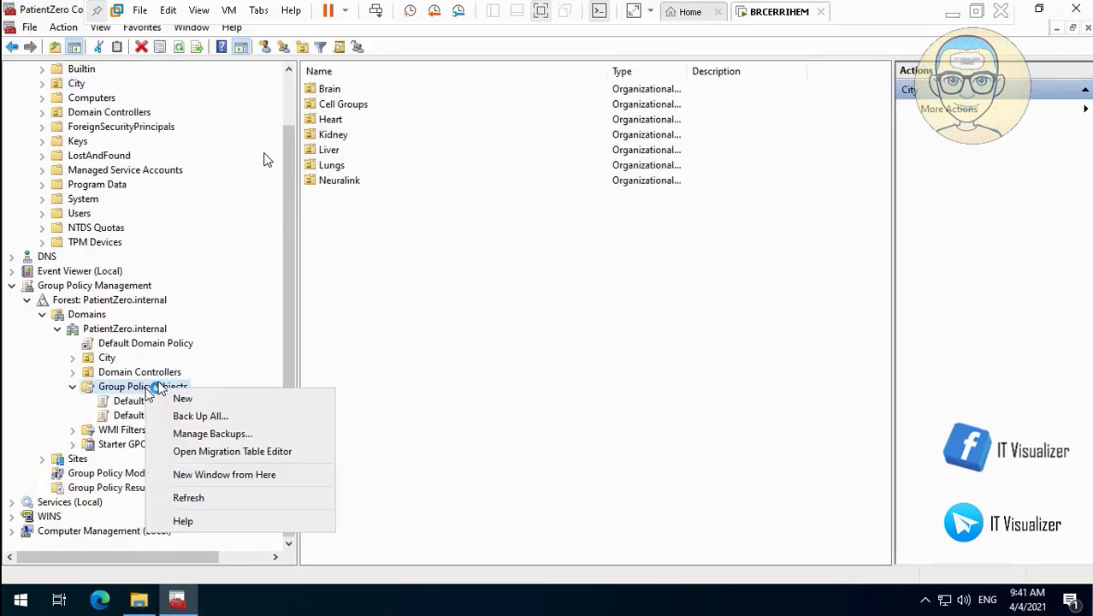
click(182, 399)
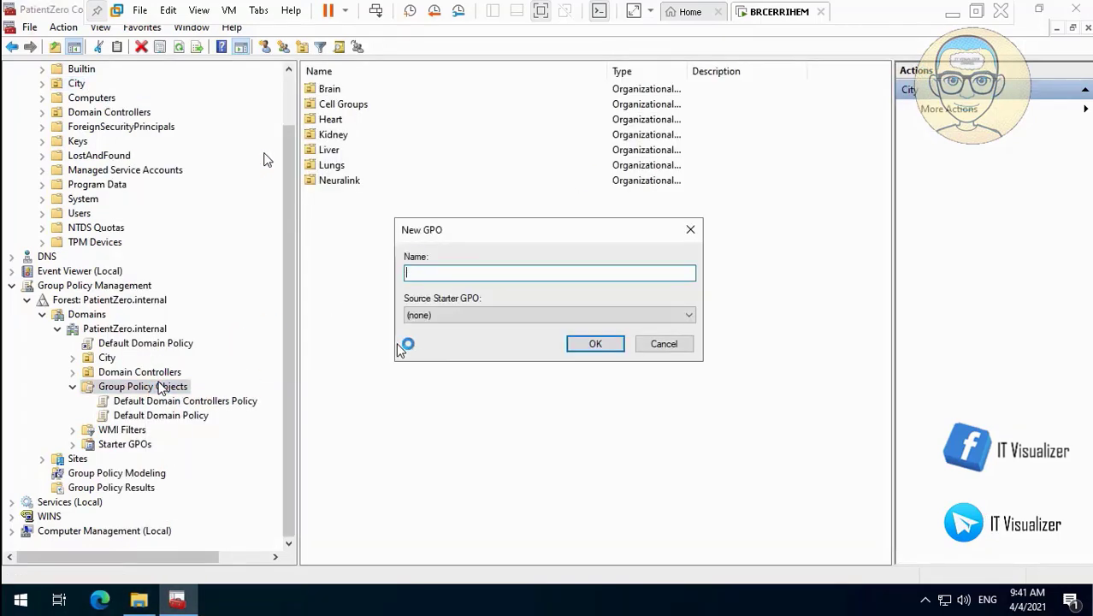
text(Advanced Users Group Policy)
click(590, 345)
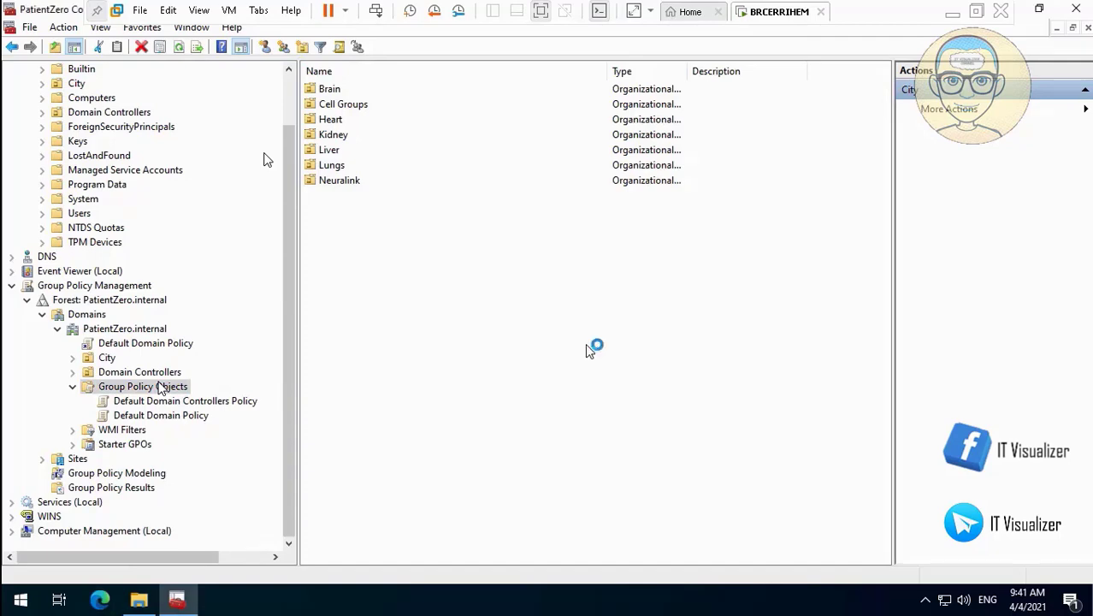
- Copy the Classic Shell Policy Admin report's file name from the Marvel Domain GP folder and create a GPO with that name in the PatientZero Console
click(139, 598)
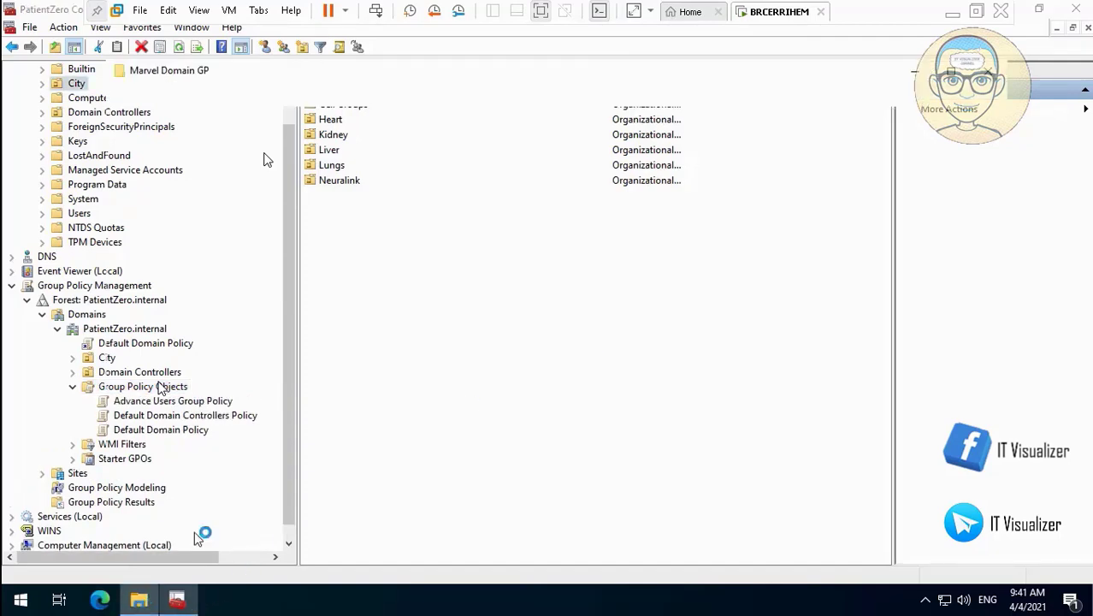
right_click(335, 305)
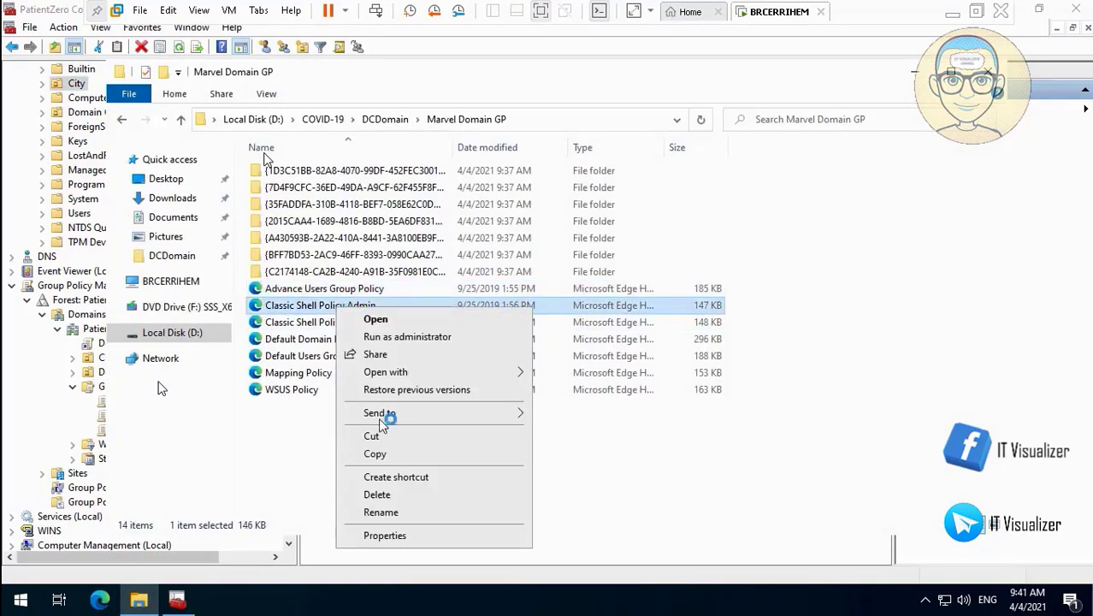
click(413, 513)
key(ctrl+c)
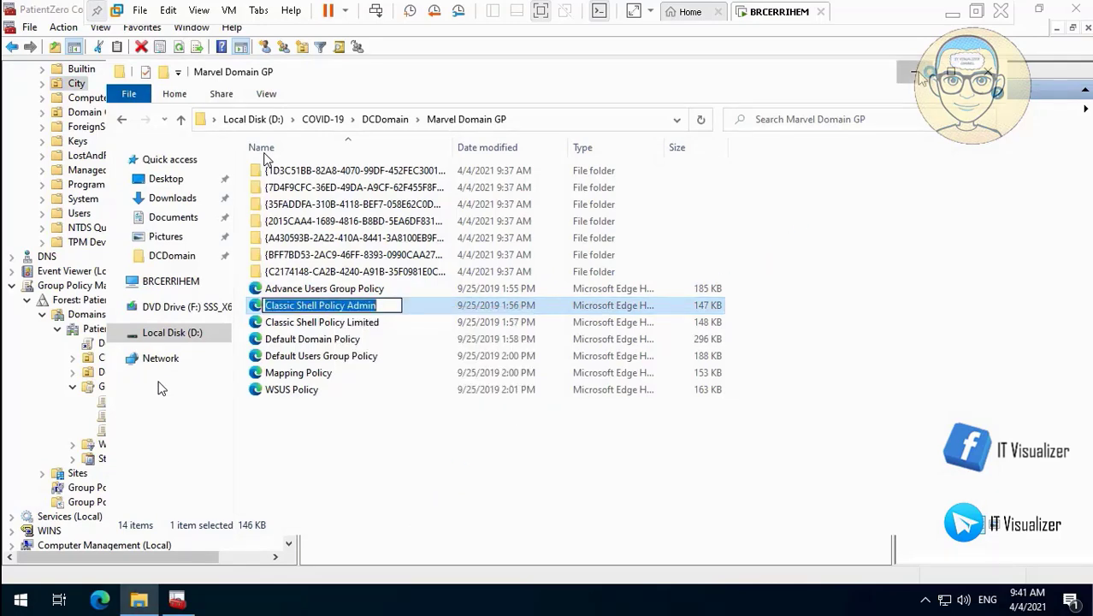
click(912, 72)
right_click(164, 389)
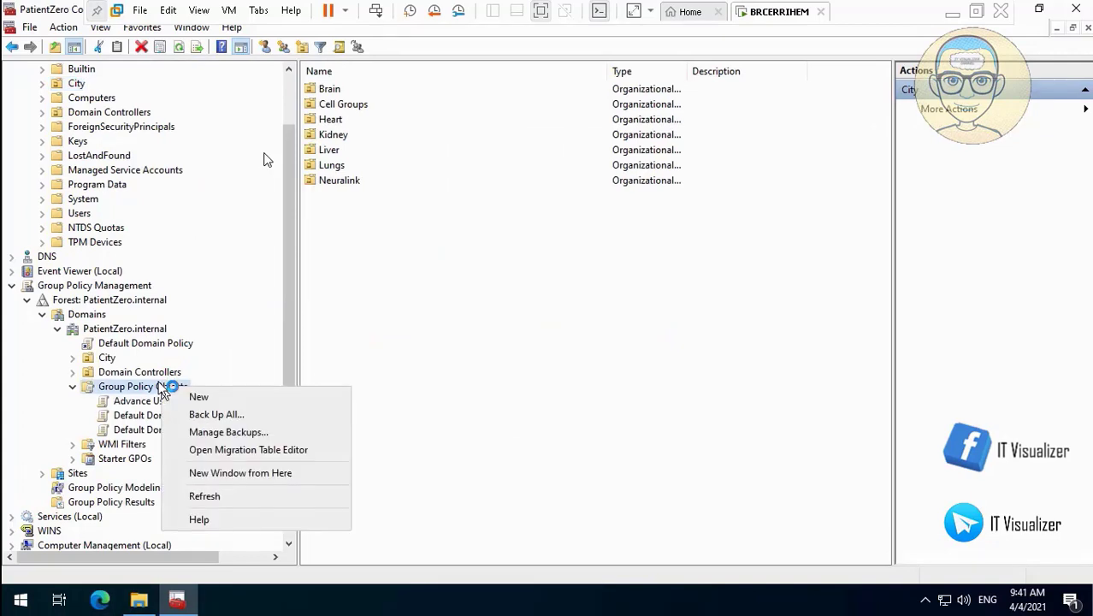
click(198, 394)
key(BackSpace)
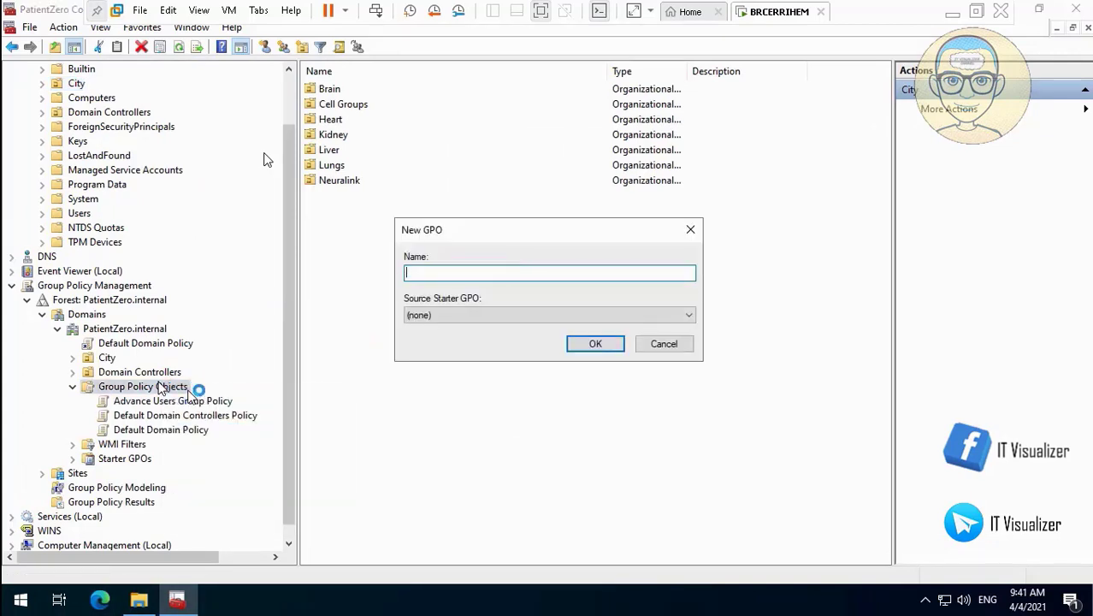
key(ctrl+v)
click(596, 345)
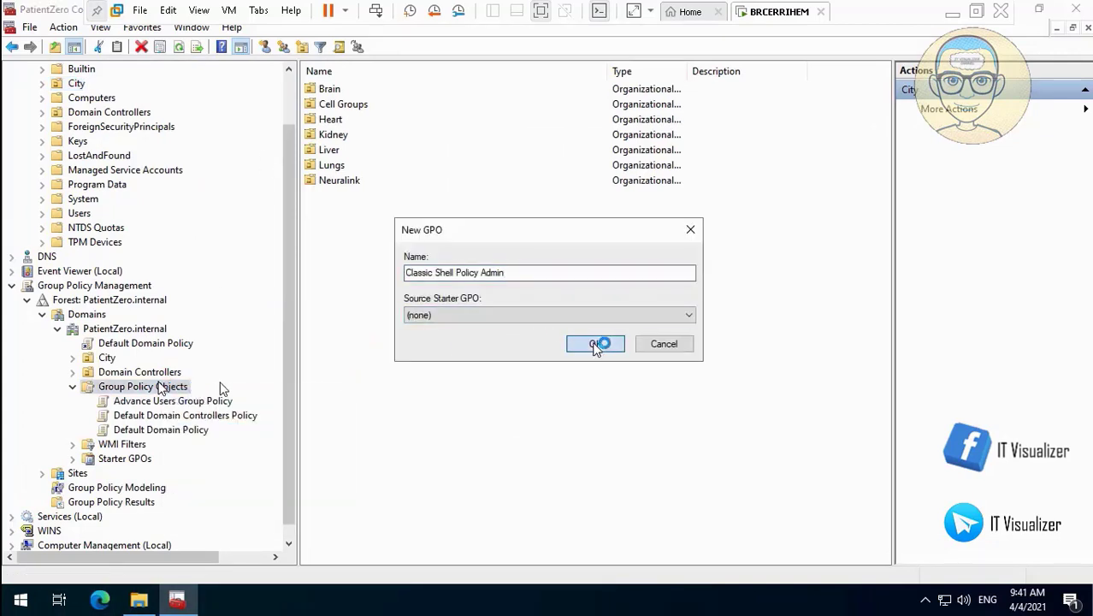
- Take the Classic Shell Policy Limited report's file name from File Explorer and create a GPO with that name under Group Policy Objects
click(142, 602)
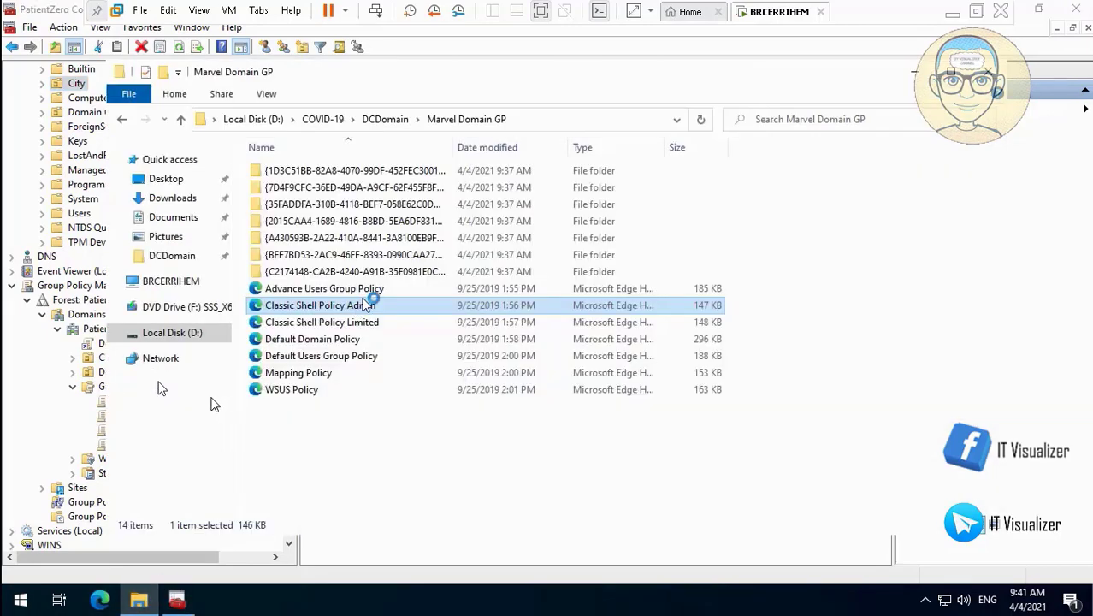
right_click(341, 323)
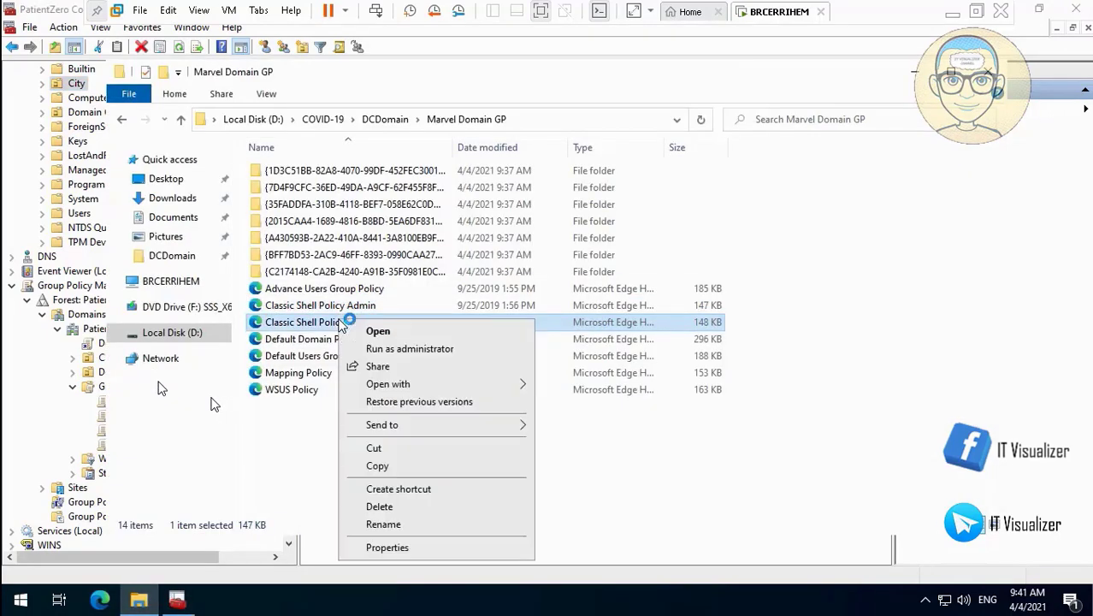
click(432, 524)
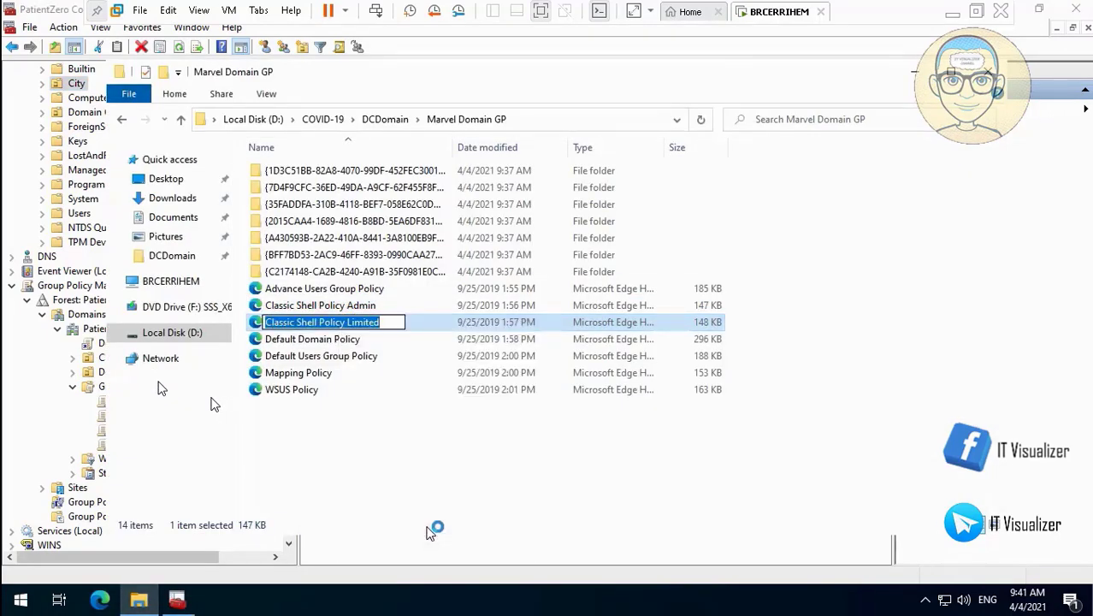
click(914, 72)
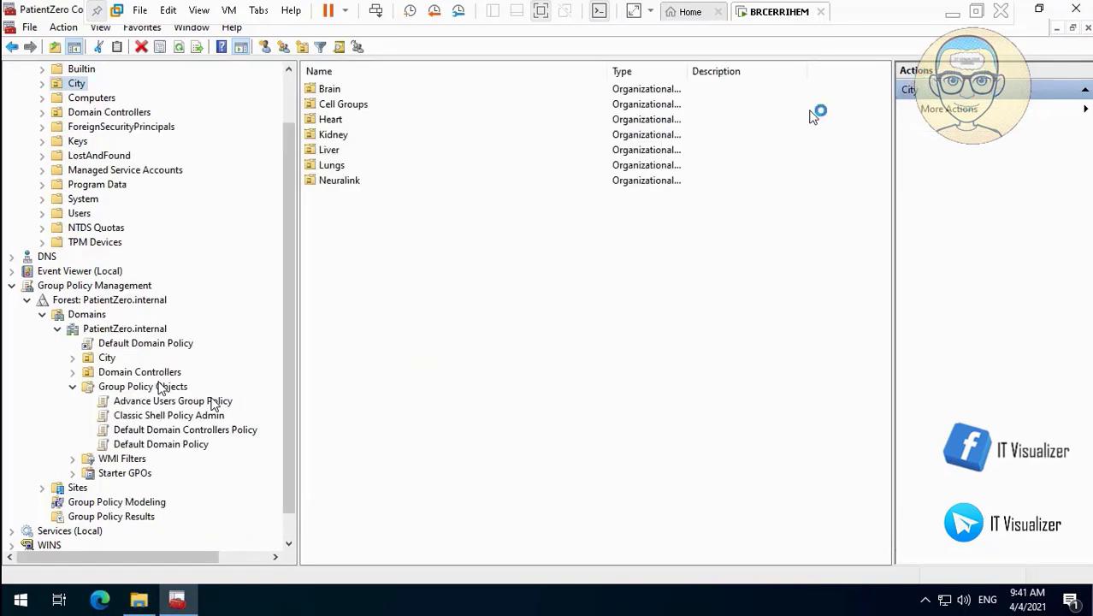
right_click(174, 385)
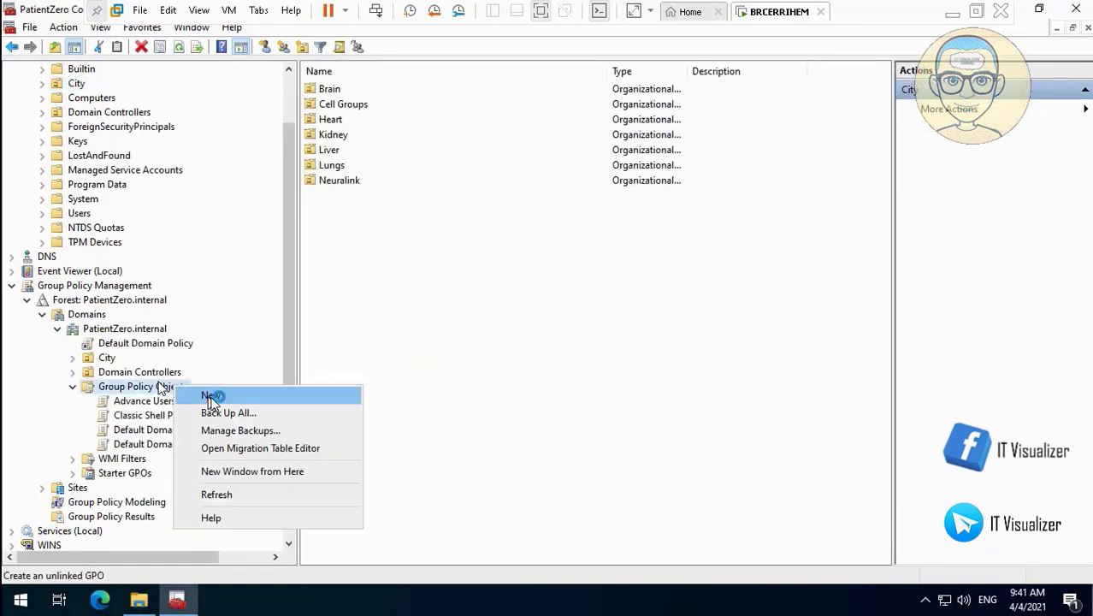
click(211, 396)
text(Classic Shell Policy Limited)
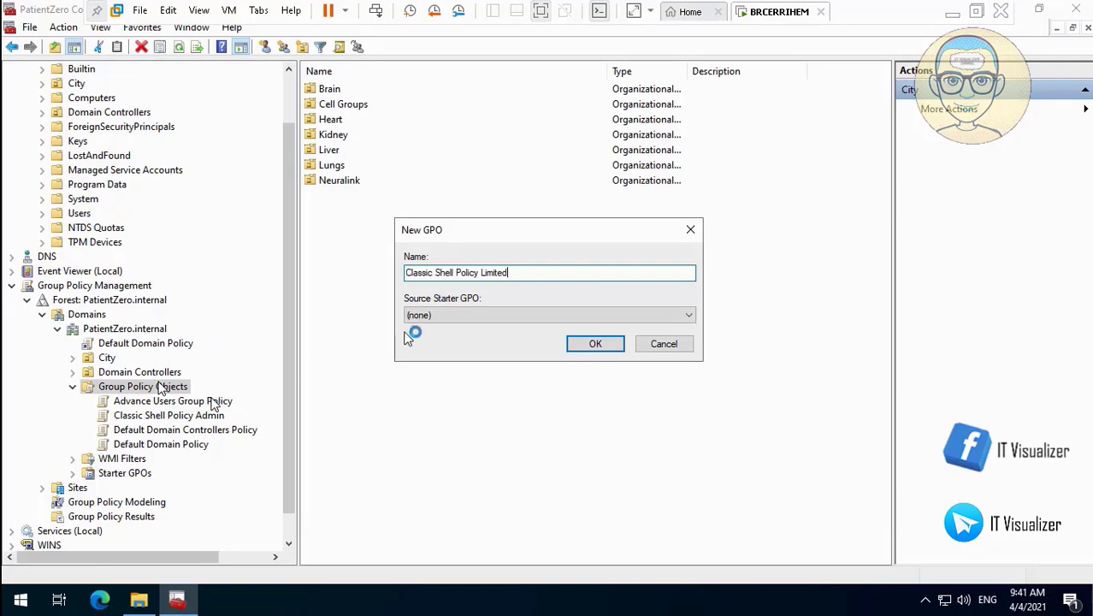
click(595, 344)
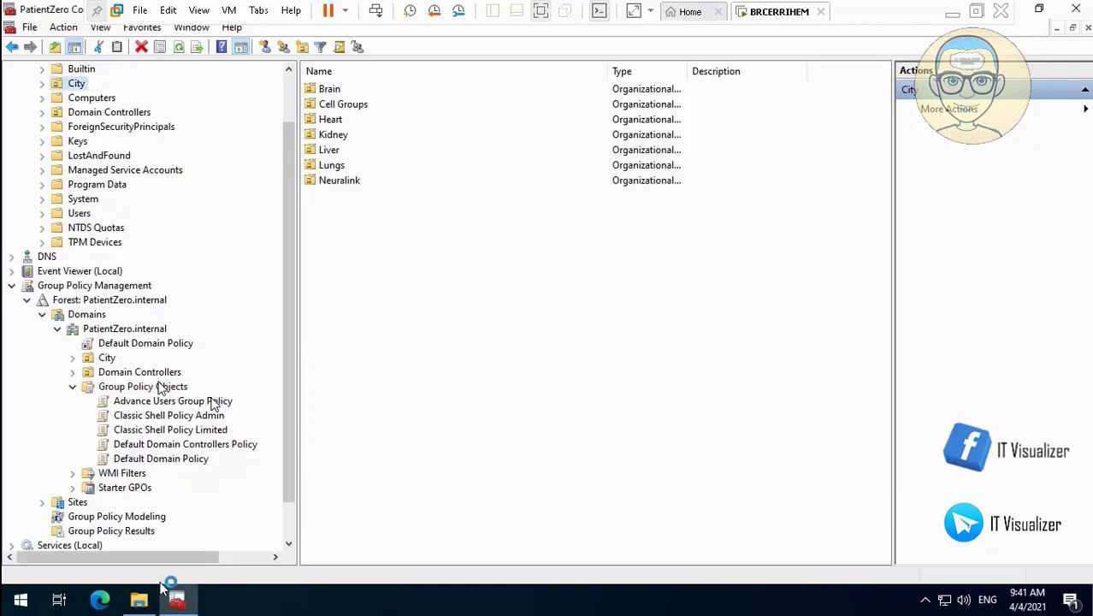
- Copy the Default Users Group Policy report's file name in File Explorer and create a GPO named Default Users Group Policy in the console
click(139, 601)
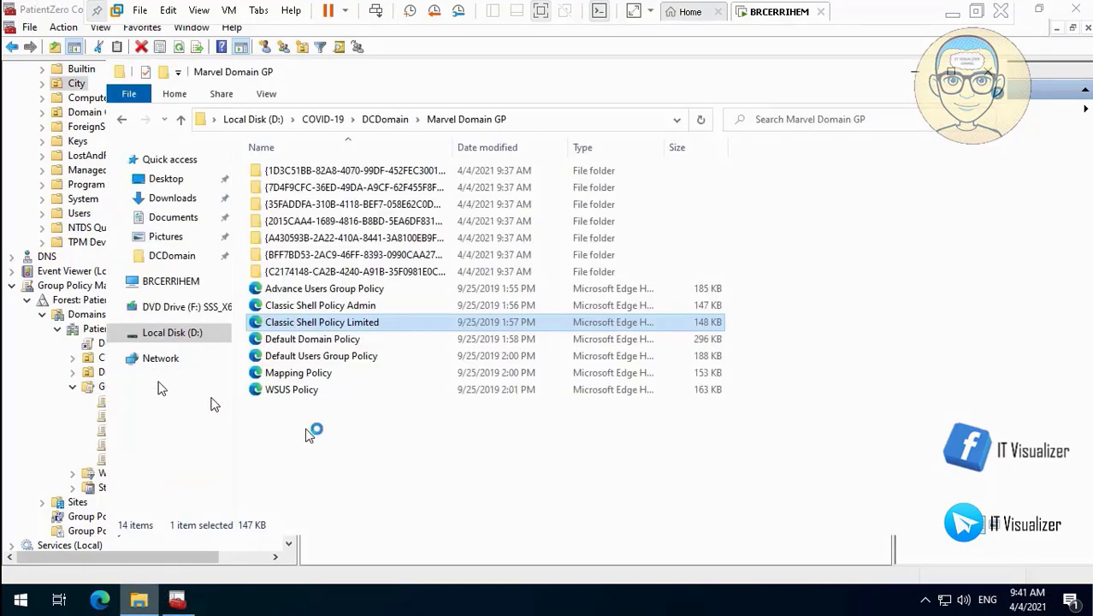
right_click(346, 358)
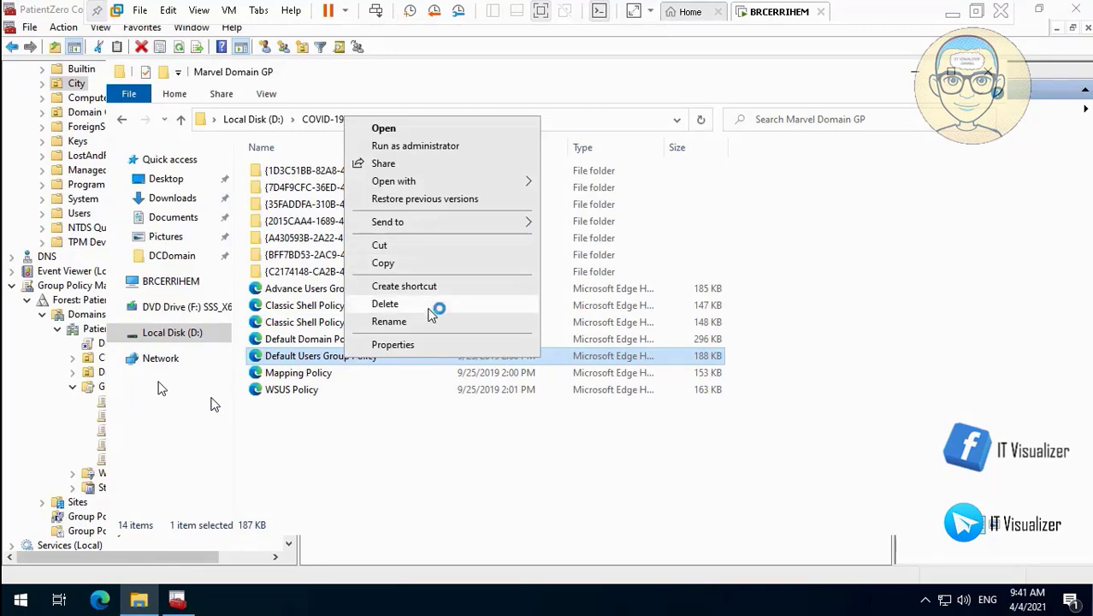
click(389, 322)
key(ctrl+c)
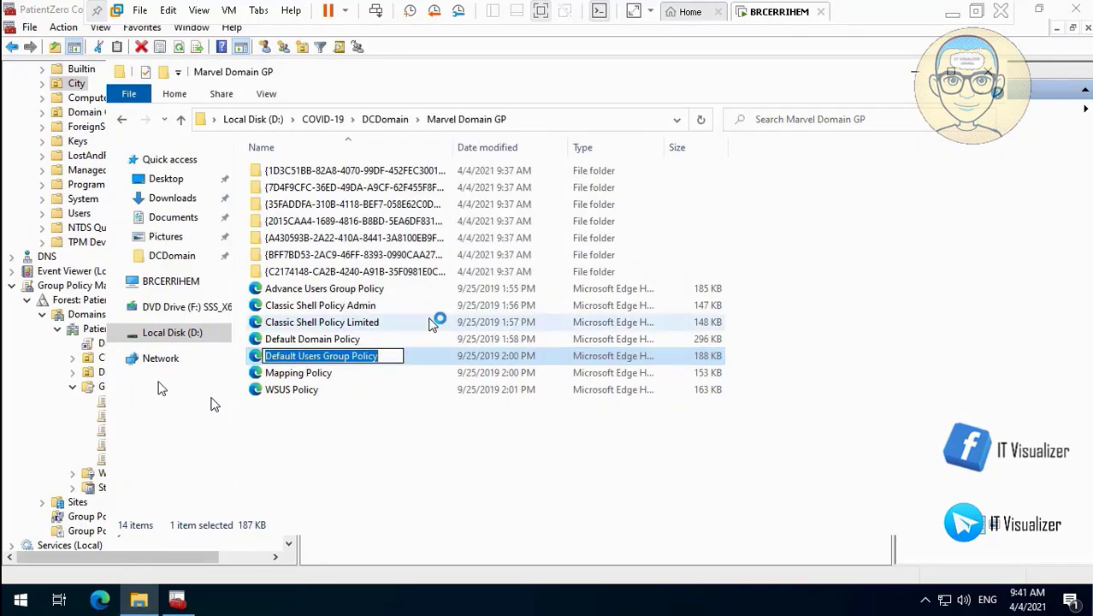
click(913, 72)
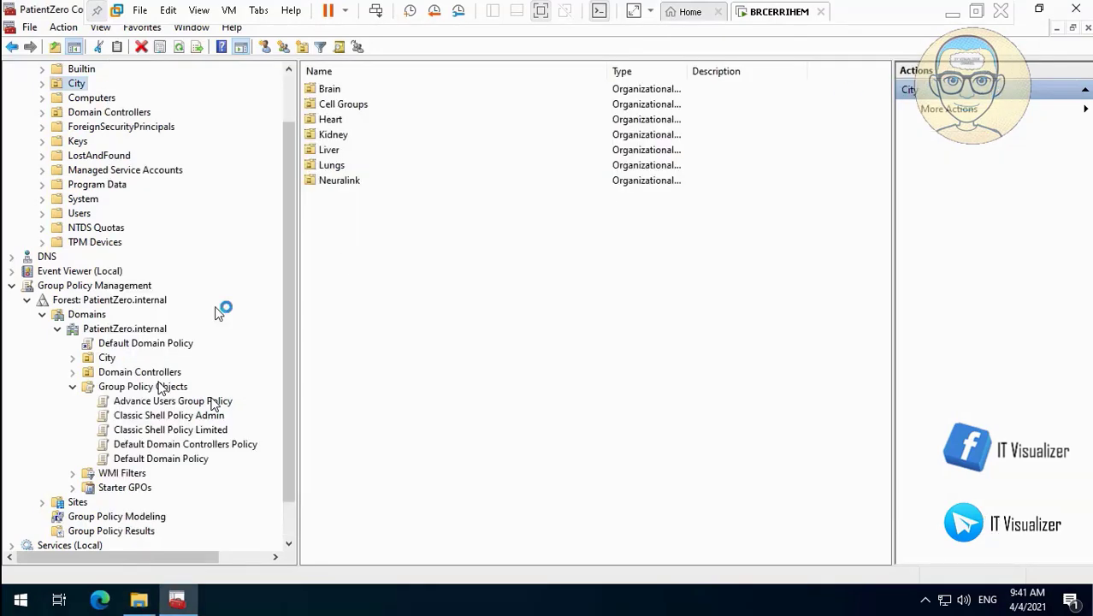
right_click(165, 387)
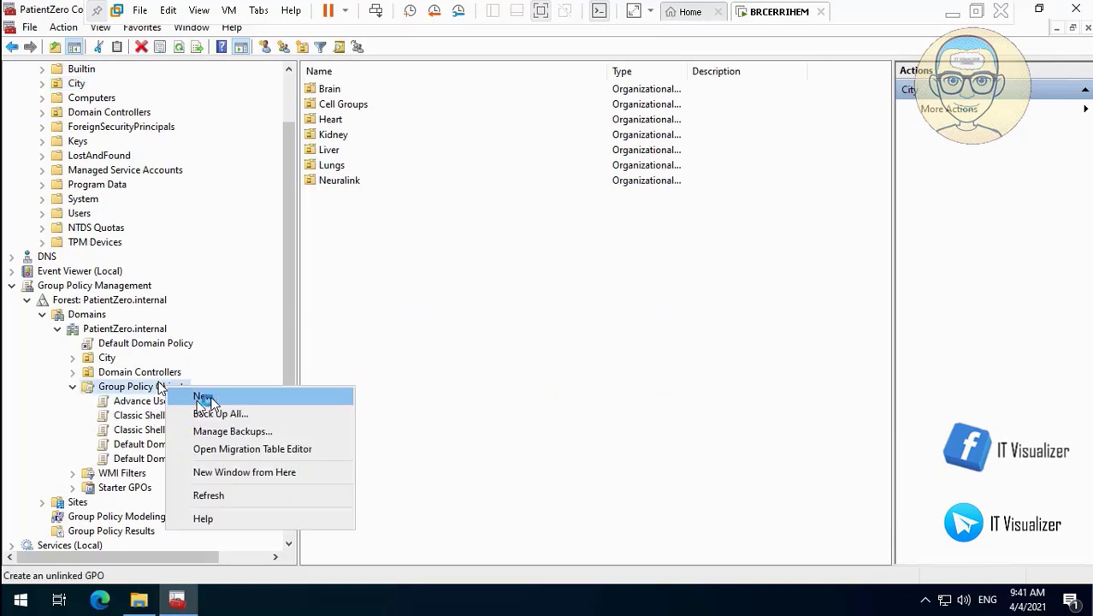
click(204, 397)
key(BackSpace)
key(ctrl+v)
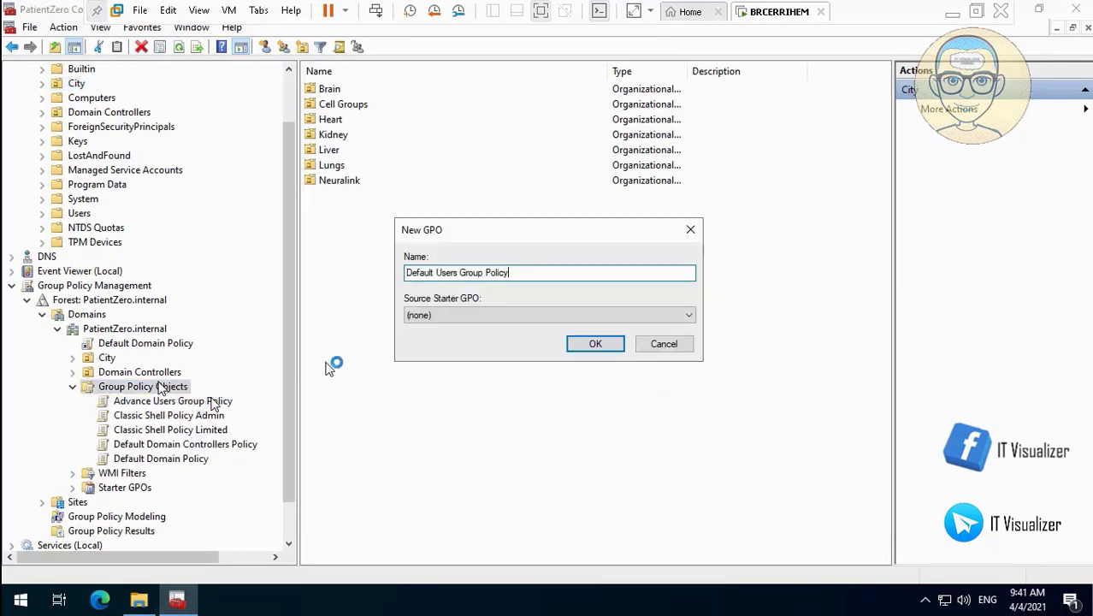
click(588, 345)
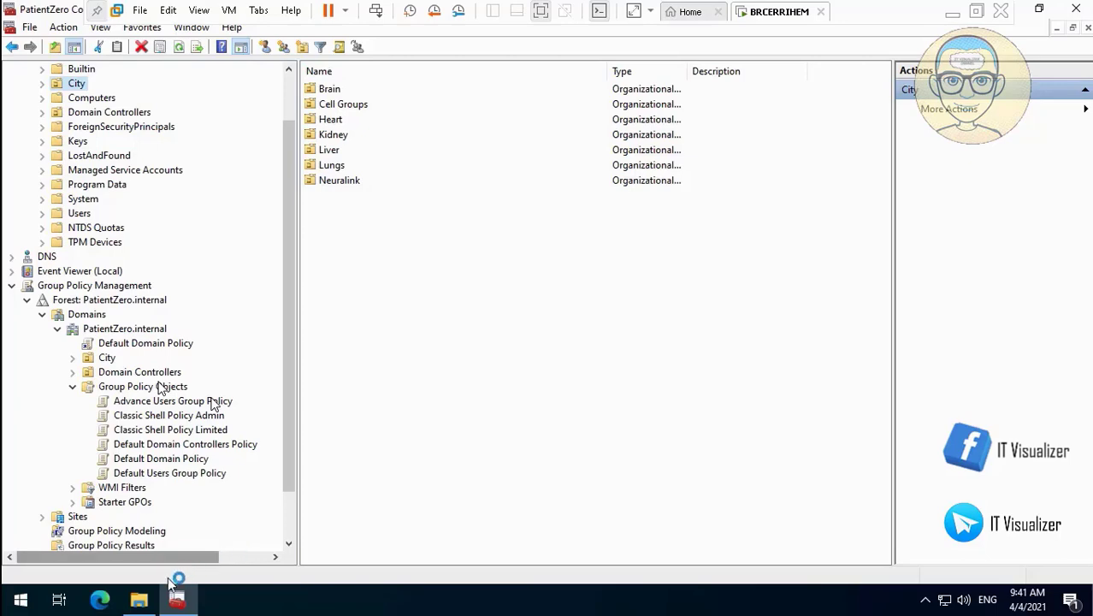
- Copy the Mapping Policy report's file name in File Explorer and create a GPO named Mapping Policy under Group Policy Objects
click(138, 599)
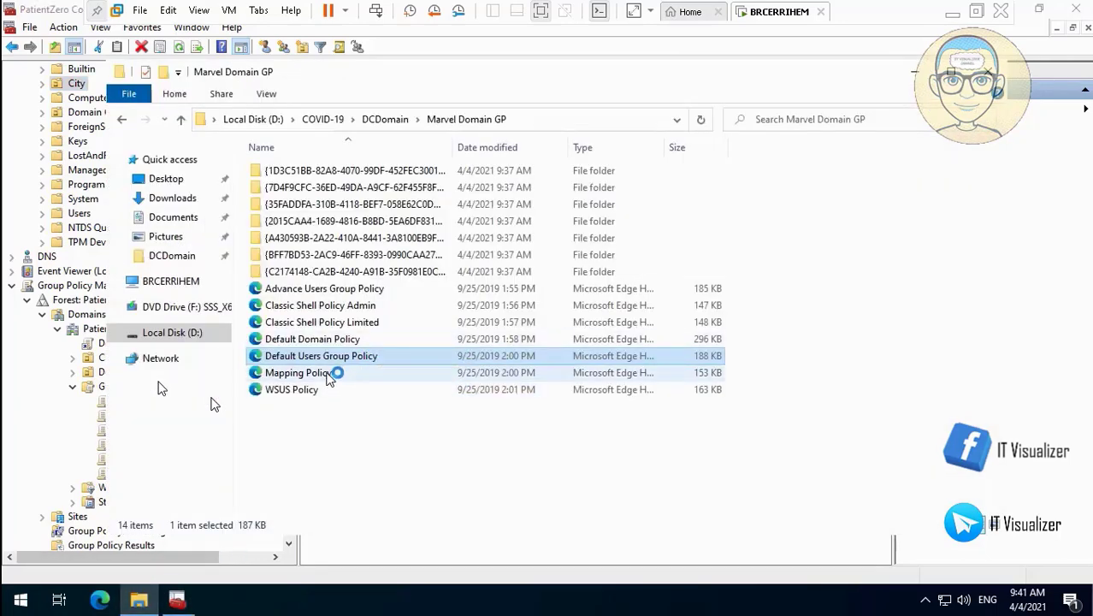
right_click(328, 379)
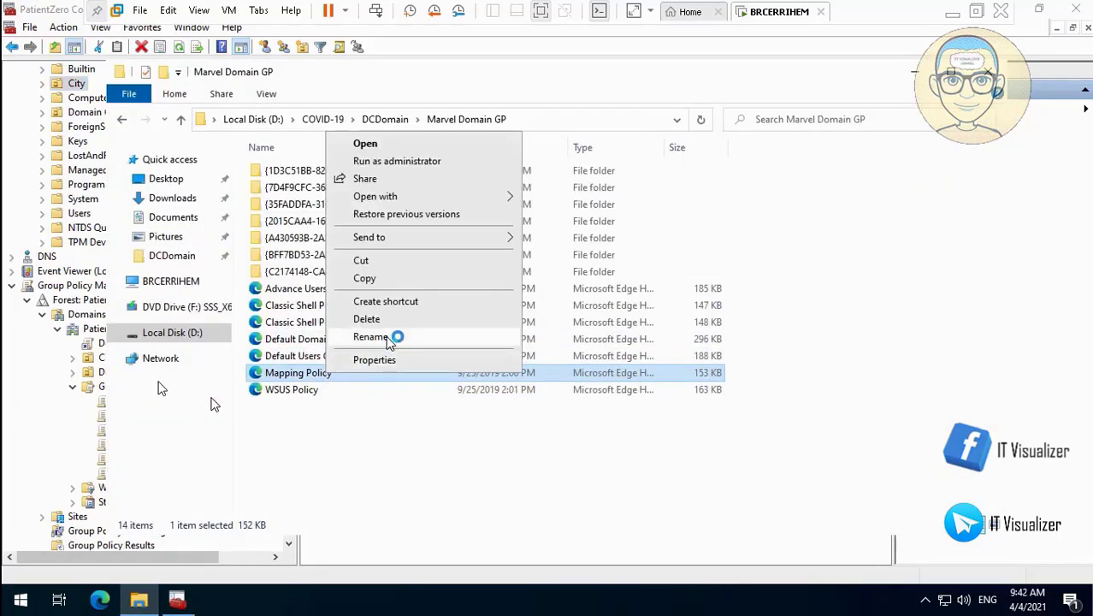
click(390, 342)
key(ctrl+c)
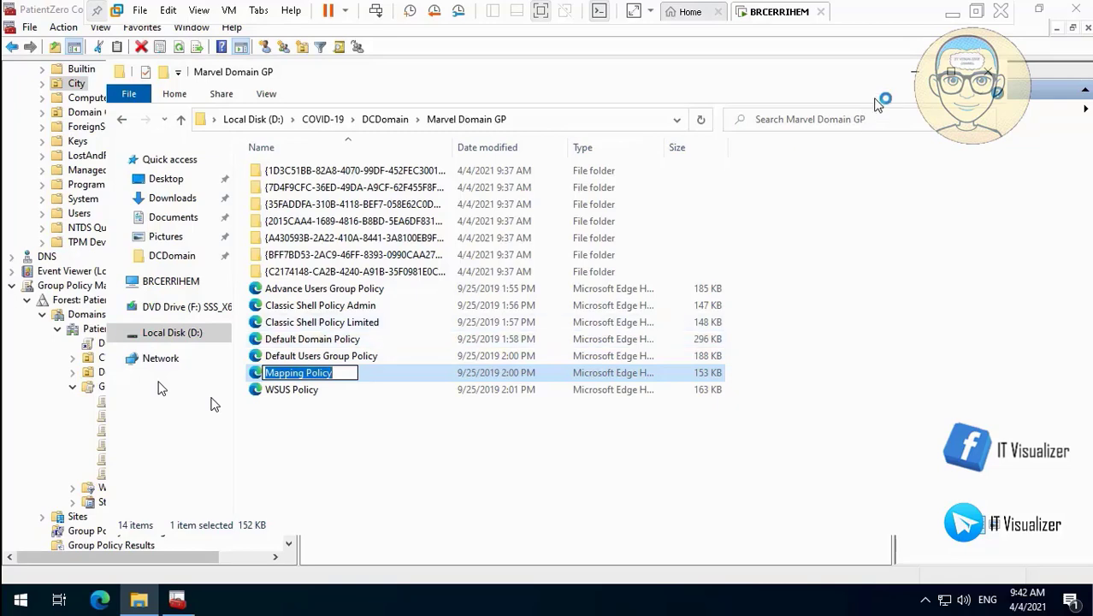
click(913, 71)
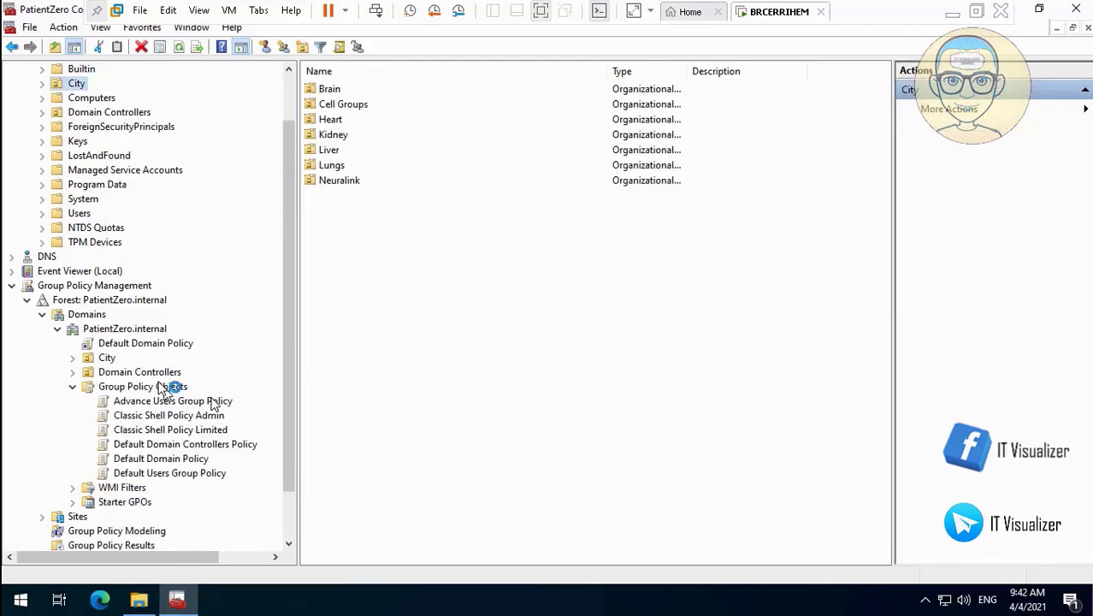
right_click(166, 386)
click(200, 400)
key(BackSpace)
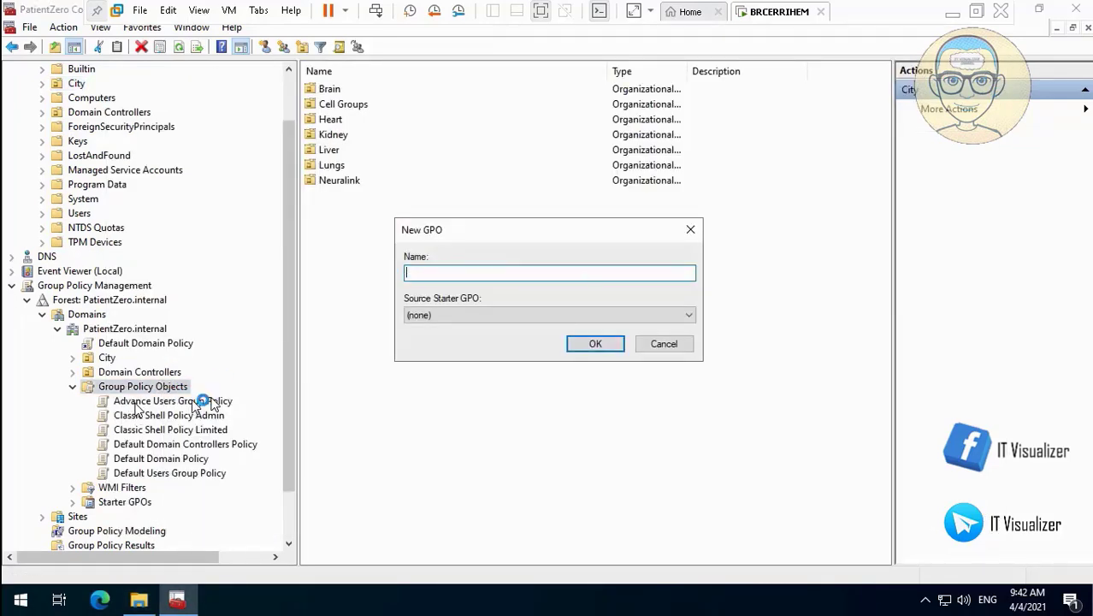
key(ctrl+v)
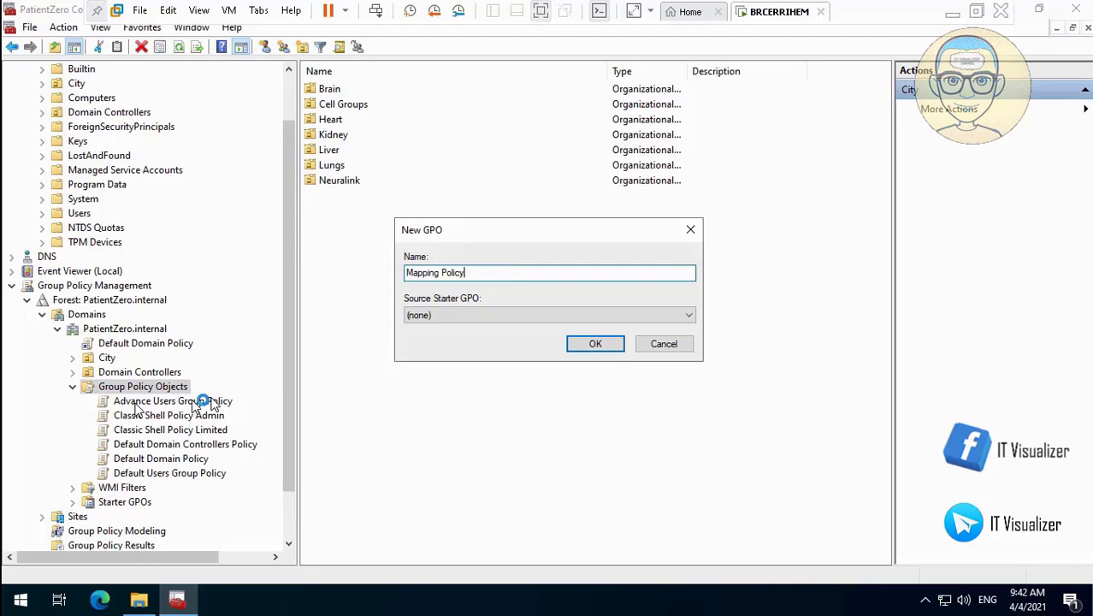
click(590, 343)
- Copy the WSUS Policy report's file name in File Explorer and create a GPO named WSUS Policy under Group Policy Objects
click(139, 600)
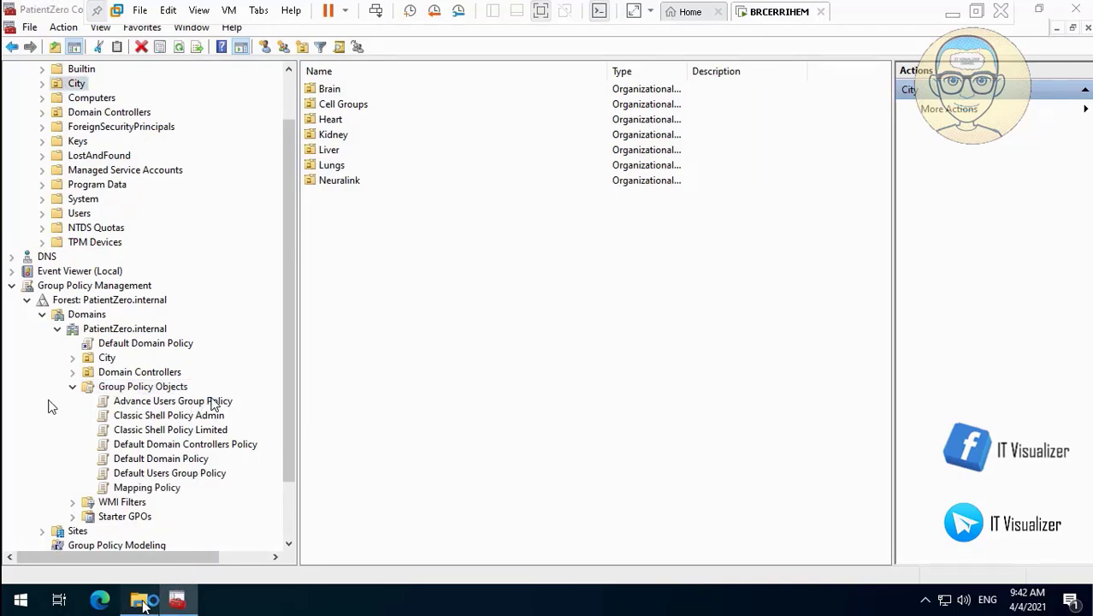
click(301, 392)
right_click(301, 392)
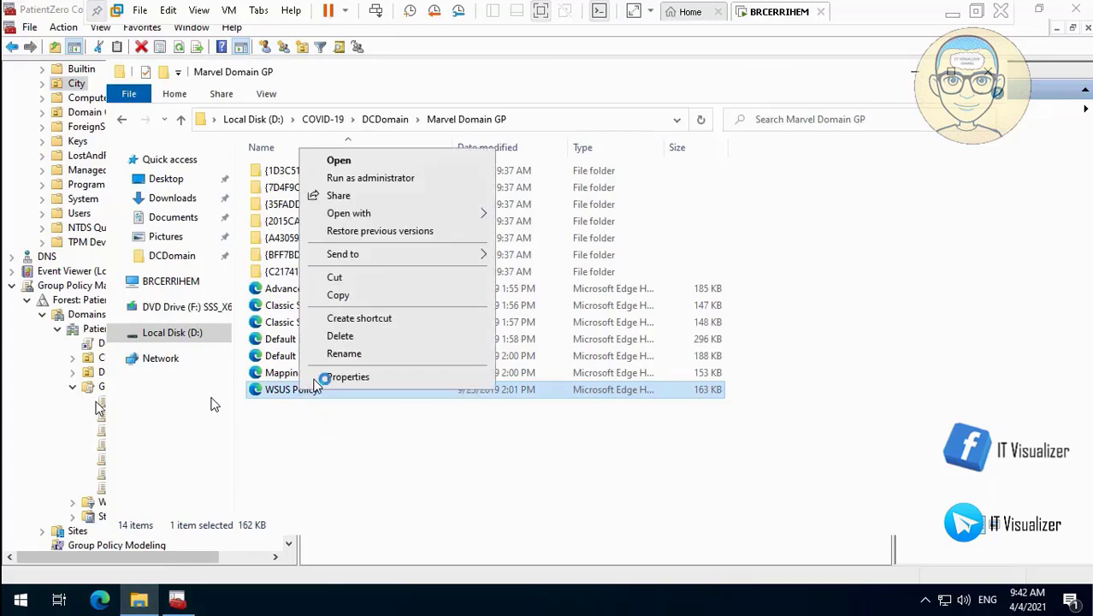
click(358, 352)
key(ctrl+c)
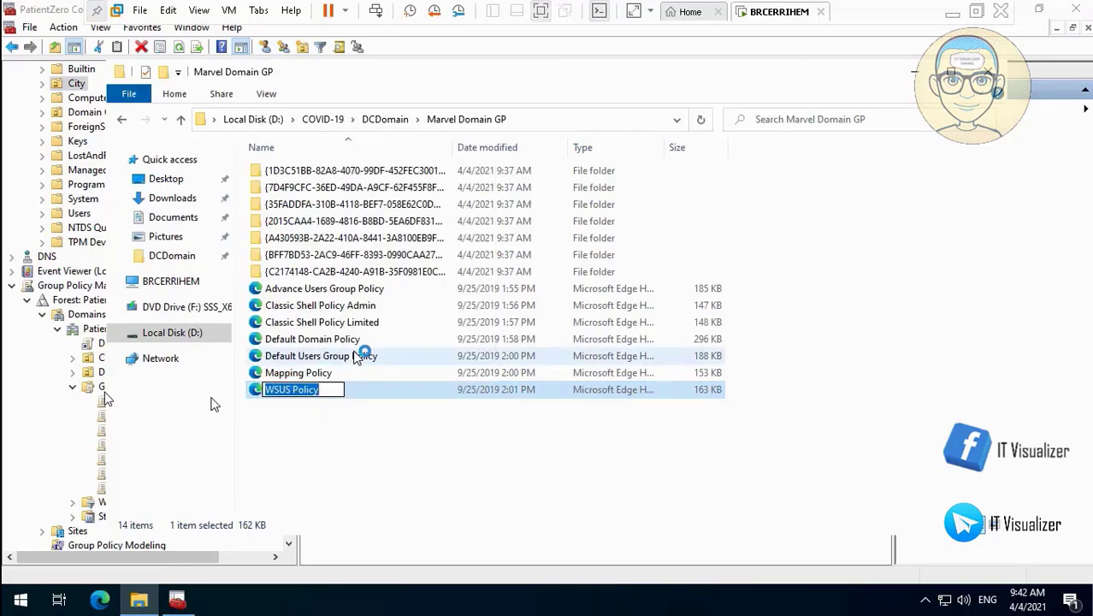
key(alt+Tab)
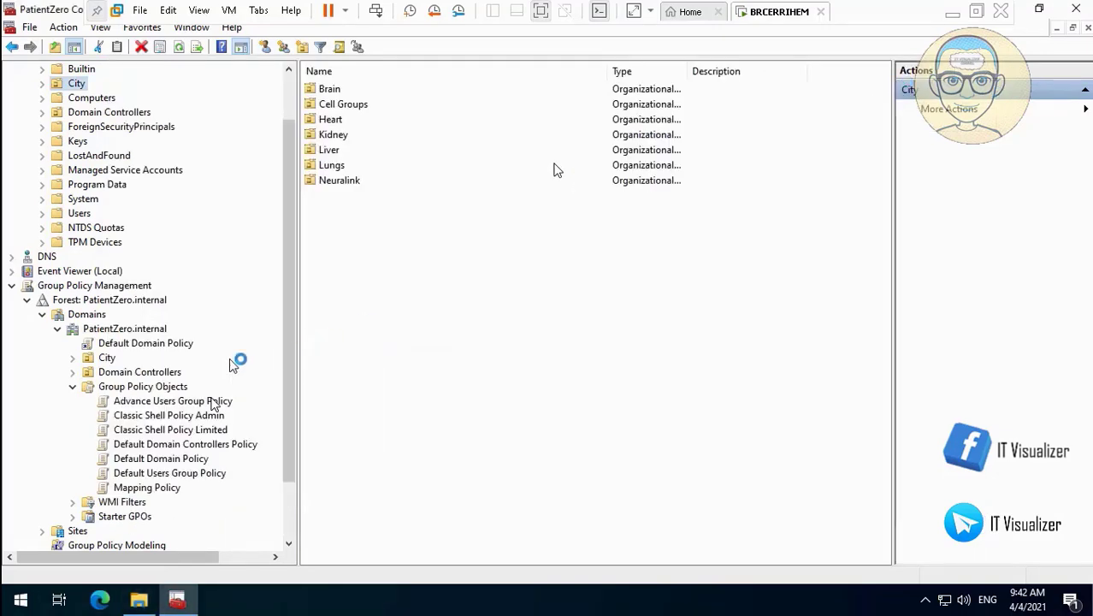
right_click(177, 387)
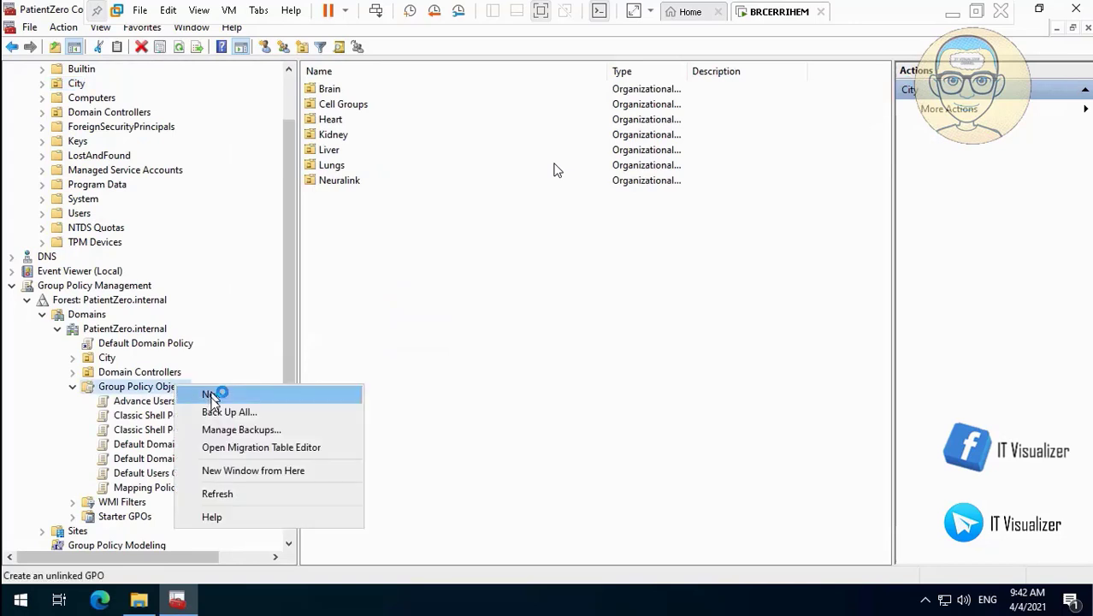
click(215, 391)
key(BackSpace)
key(ctrl+v)
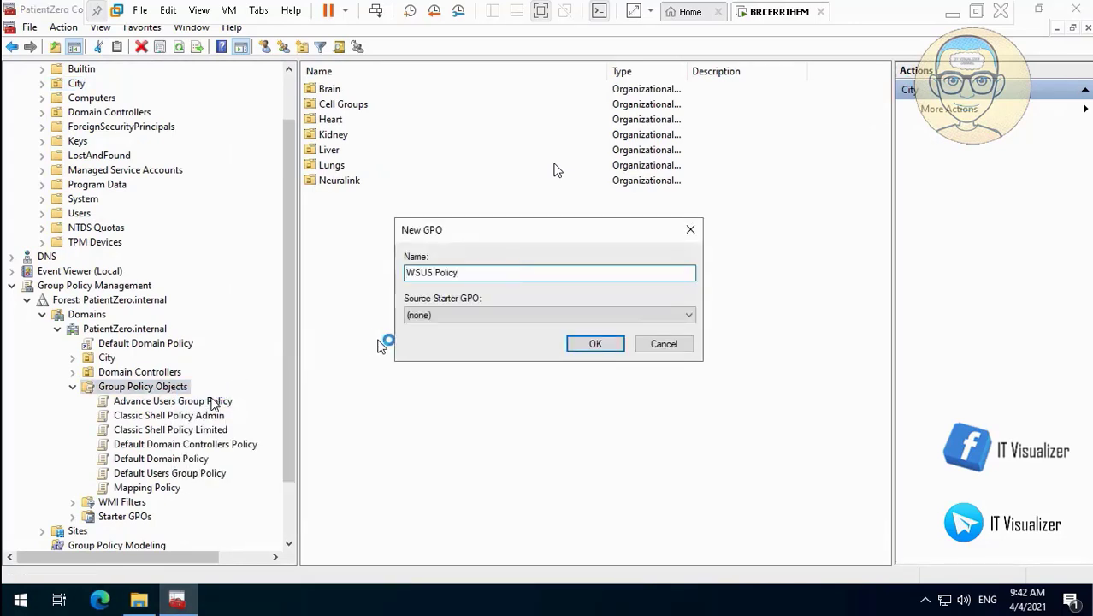
click(609, 343)
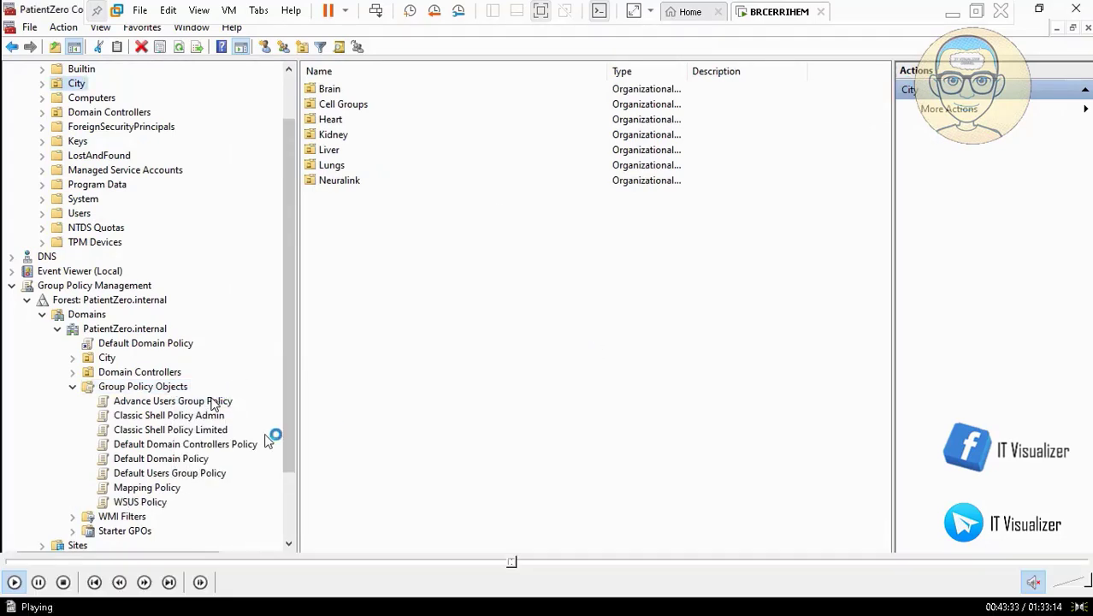
- Pause and minimize the Video48.mp4 player, switch to Login Process.pptx in PowerPoint and start the slide show from slide 4
double_click(484, 218)
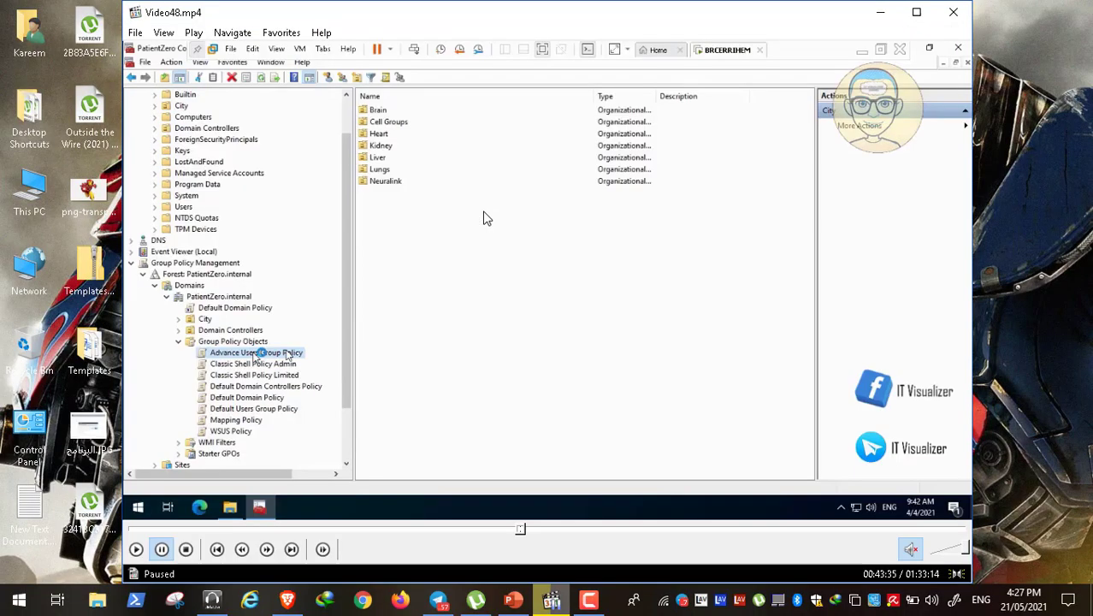
click(881, 12)
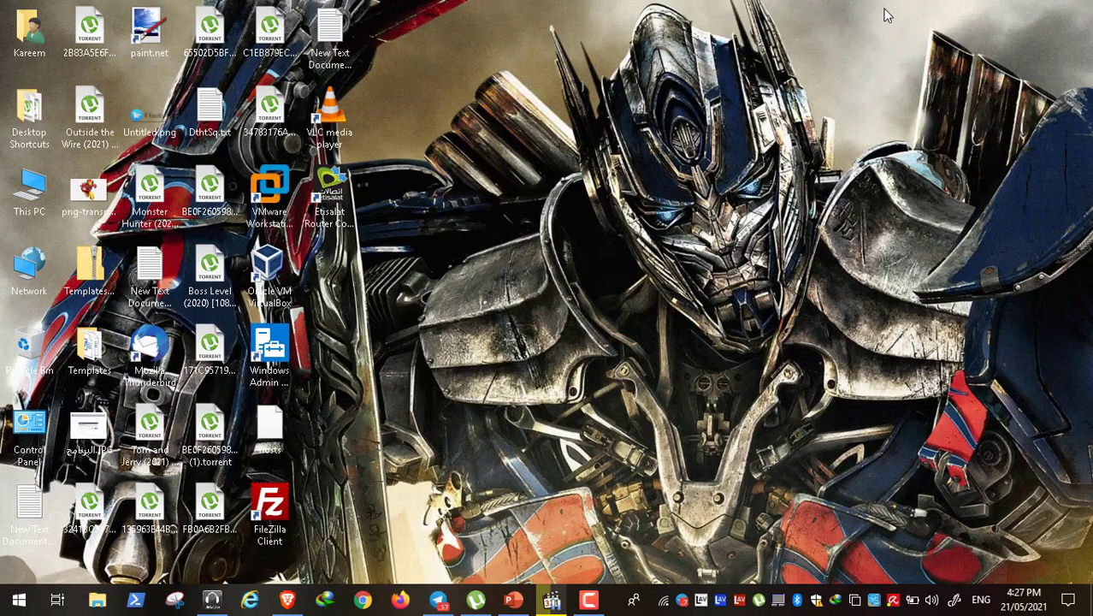
click(512, 601)
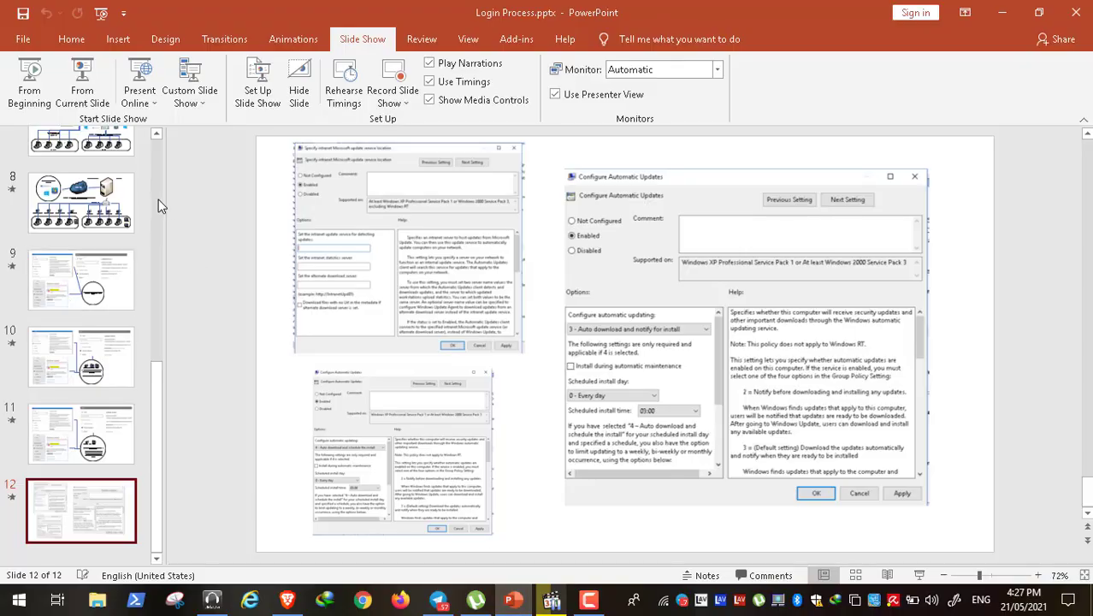
scroll(158, 199, up, 5)
click(100, 327)
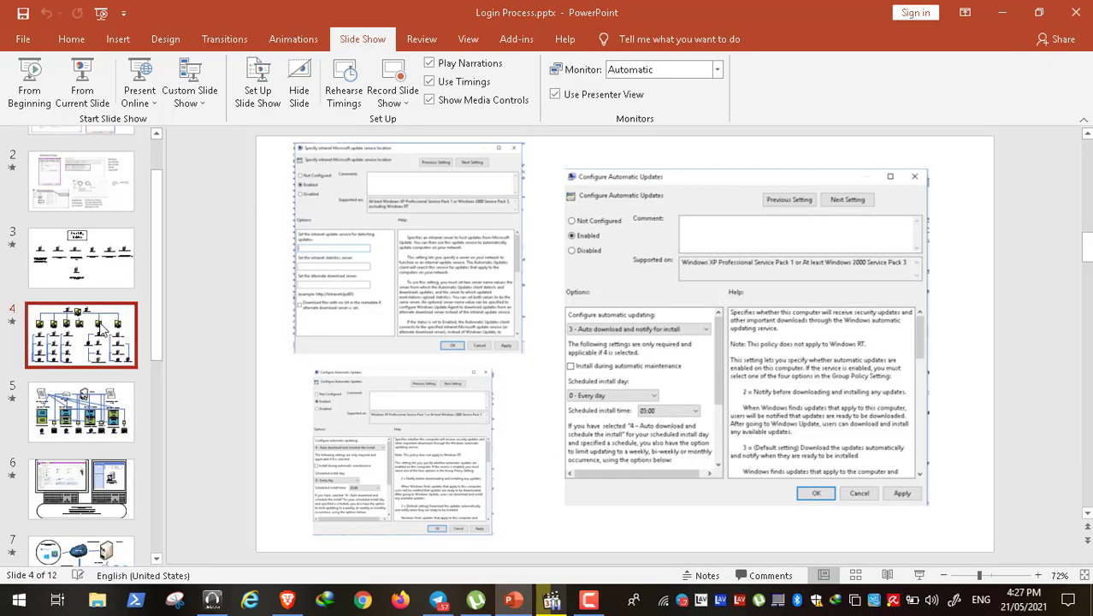
click(81, 85)
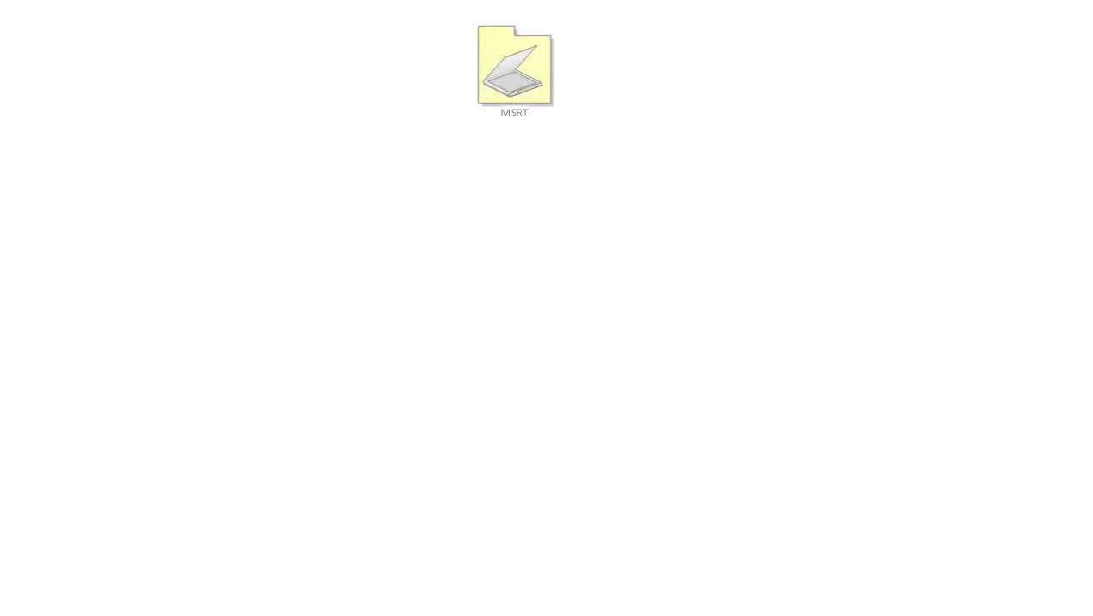
- Advance the OU diagram's animations through Admins, Terminals, Robots, Security Groups, Servers and Users to the connector between MSRT and Admins
click(495, 64)
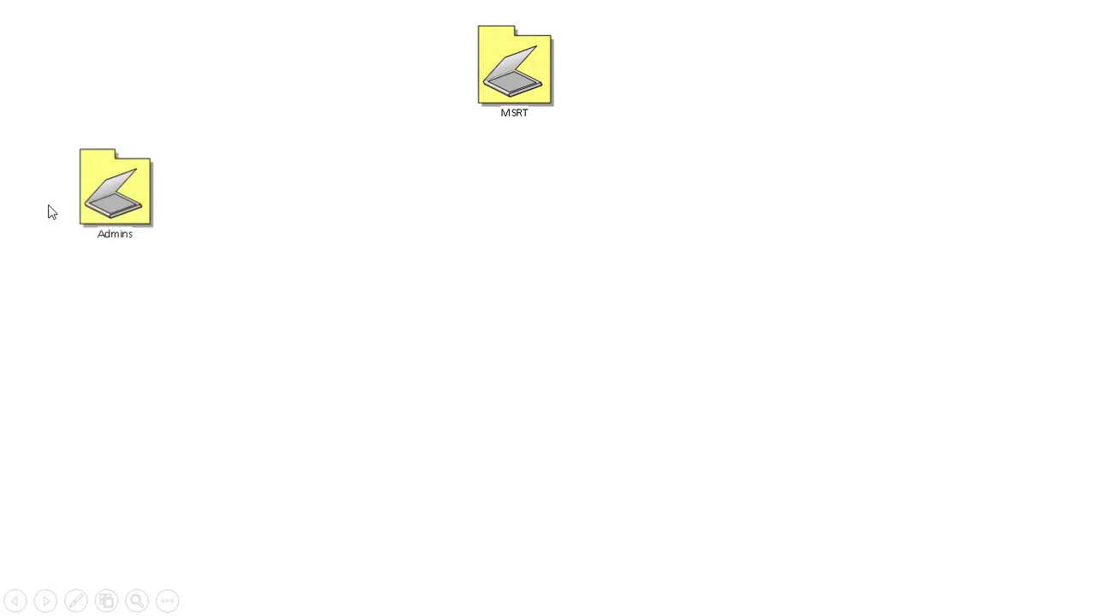
click(145, 194)
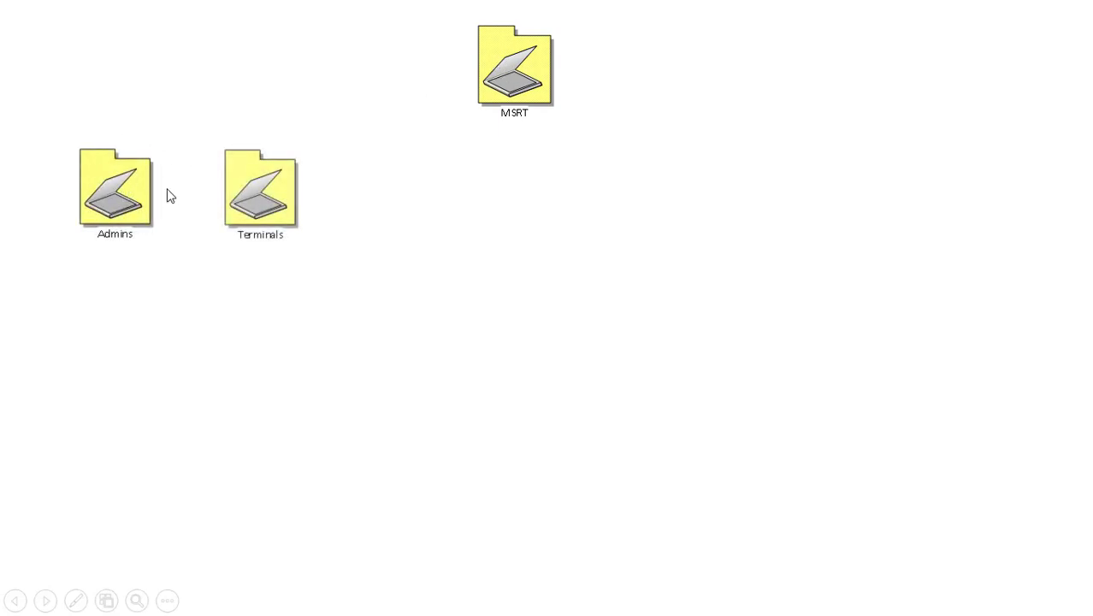
click(276, 186)
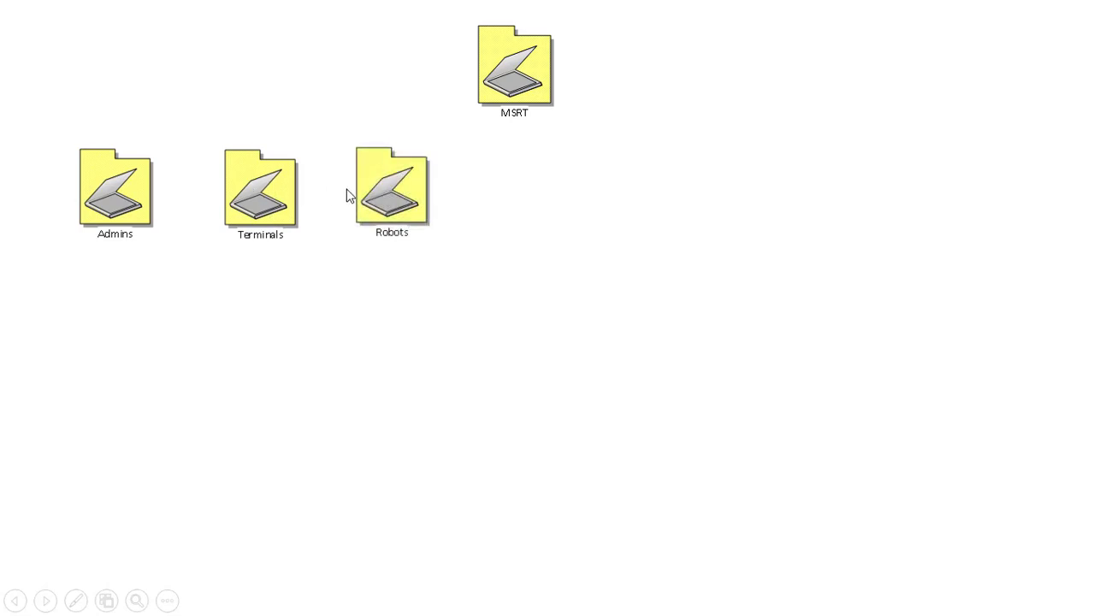
click(322, 211)
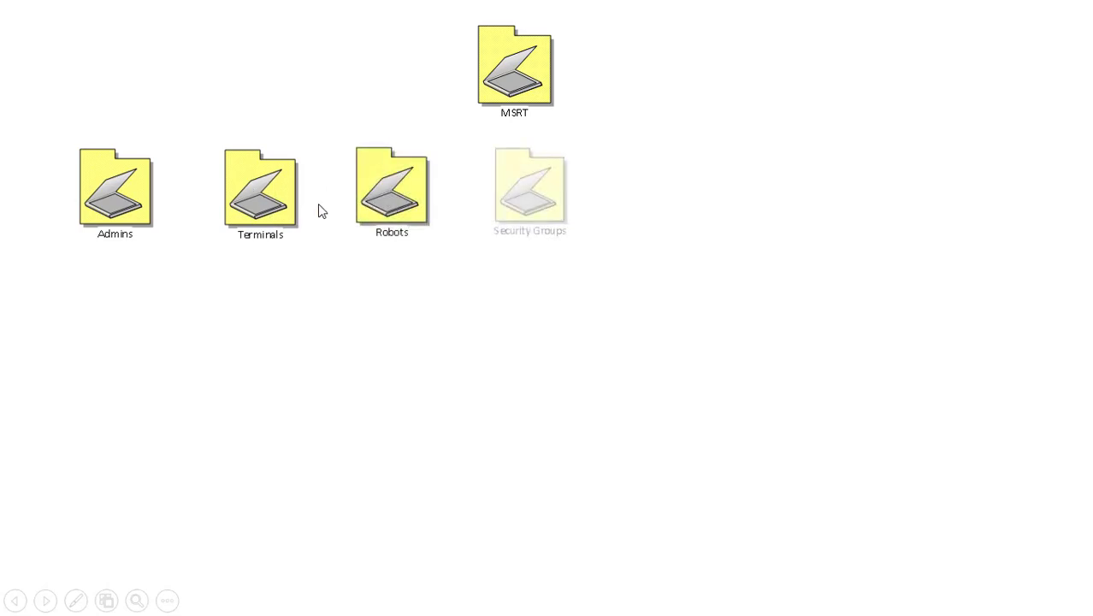
click(538, 177)
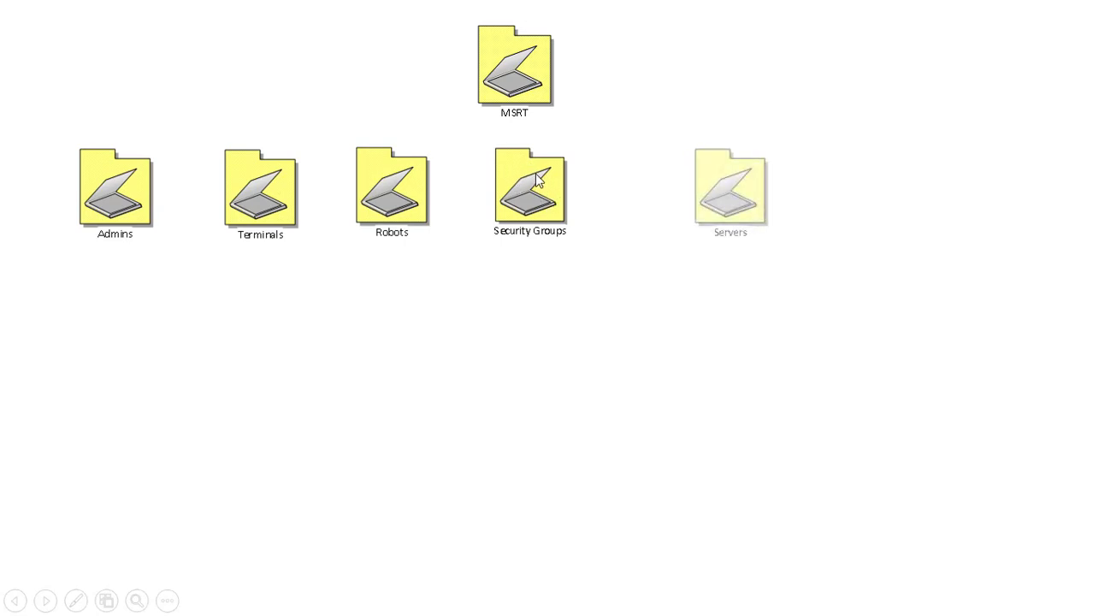
click(739, 193)
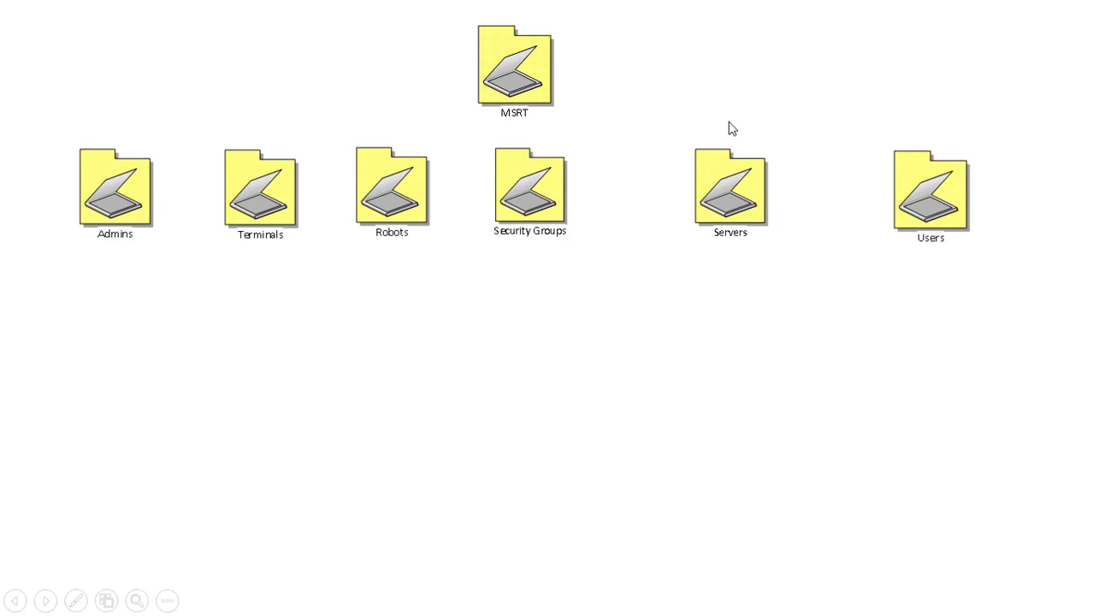
click(673, 132)
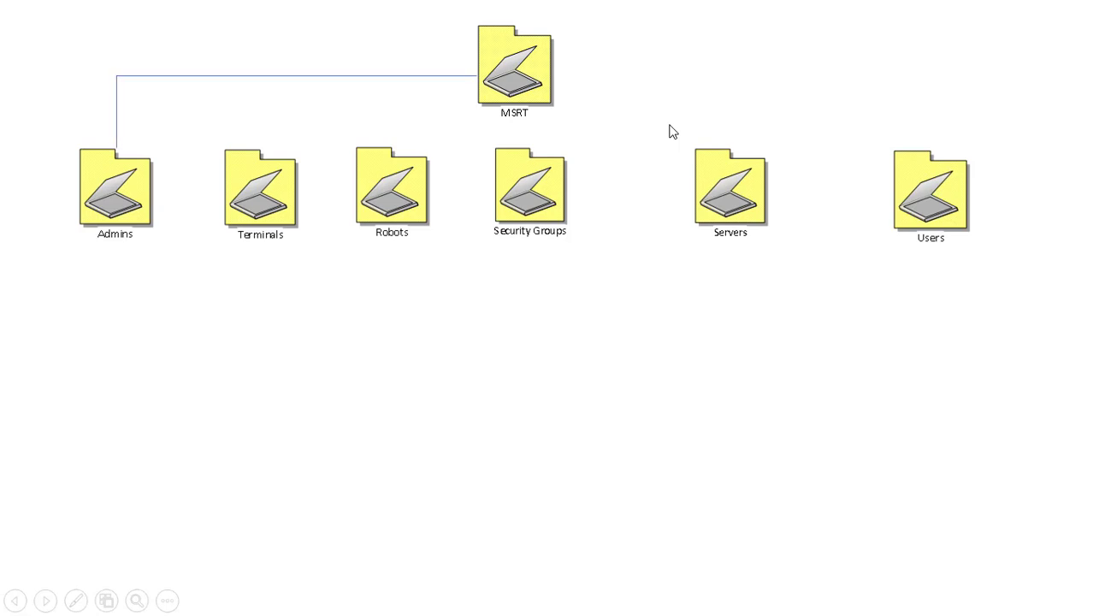
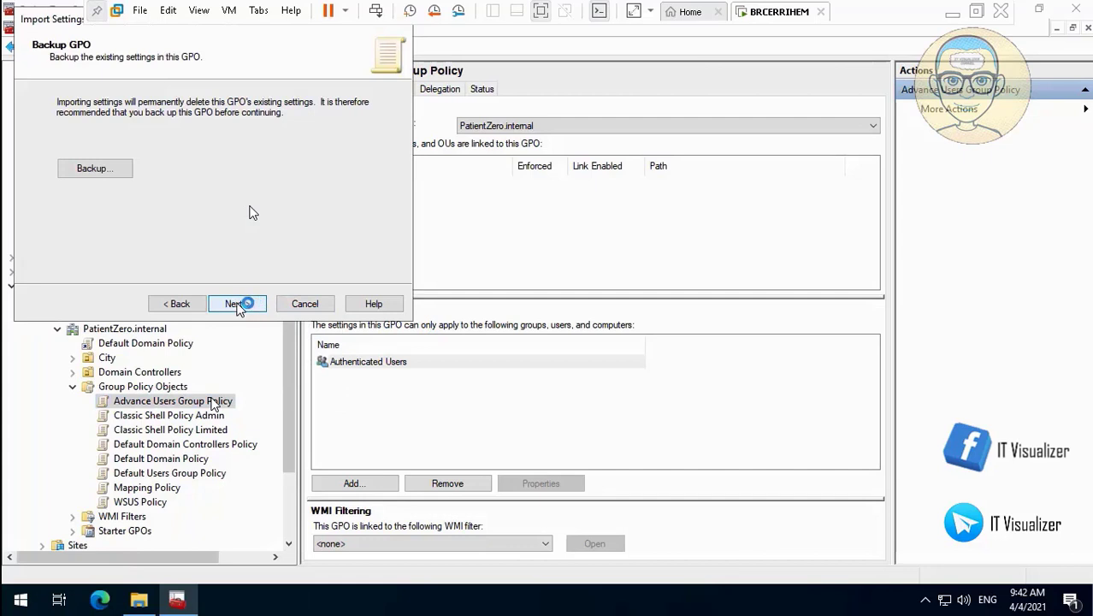
- Choose D:\COVID-19\DCDomain\Marvel Domain GP as the backup folder for importing settings into Advance Users Group Policy
click(237, 307)
click(371, 116)
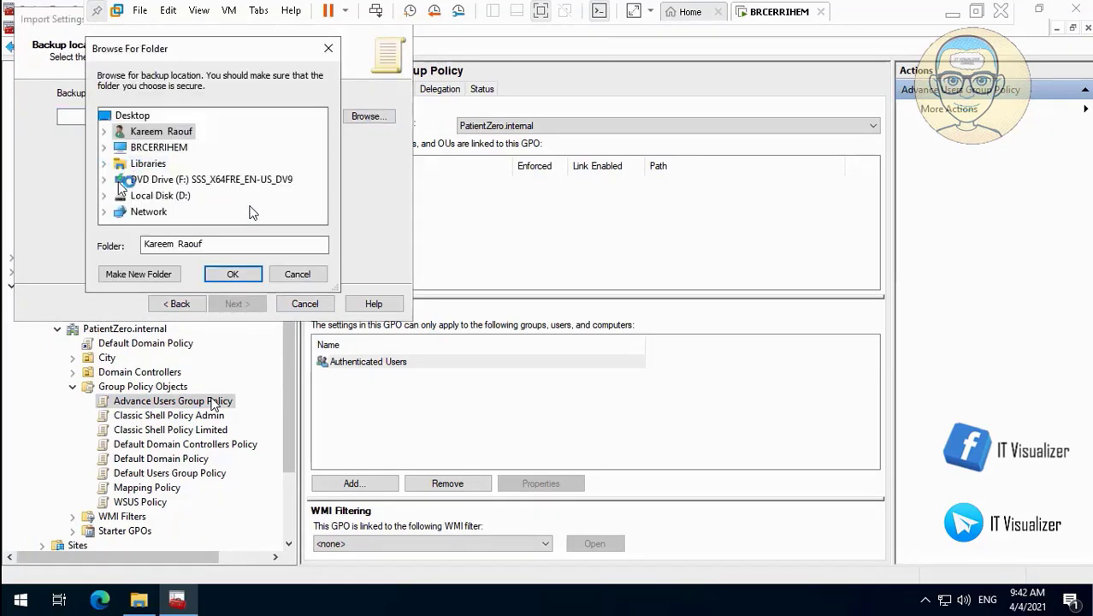
click(104, 196)
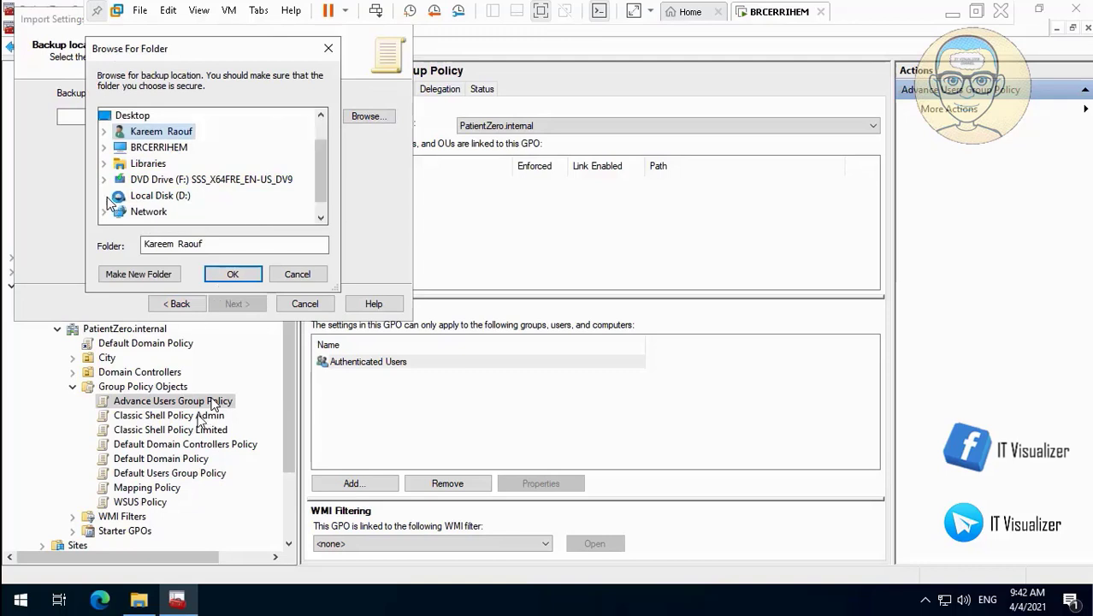
click(120, 196)
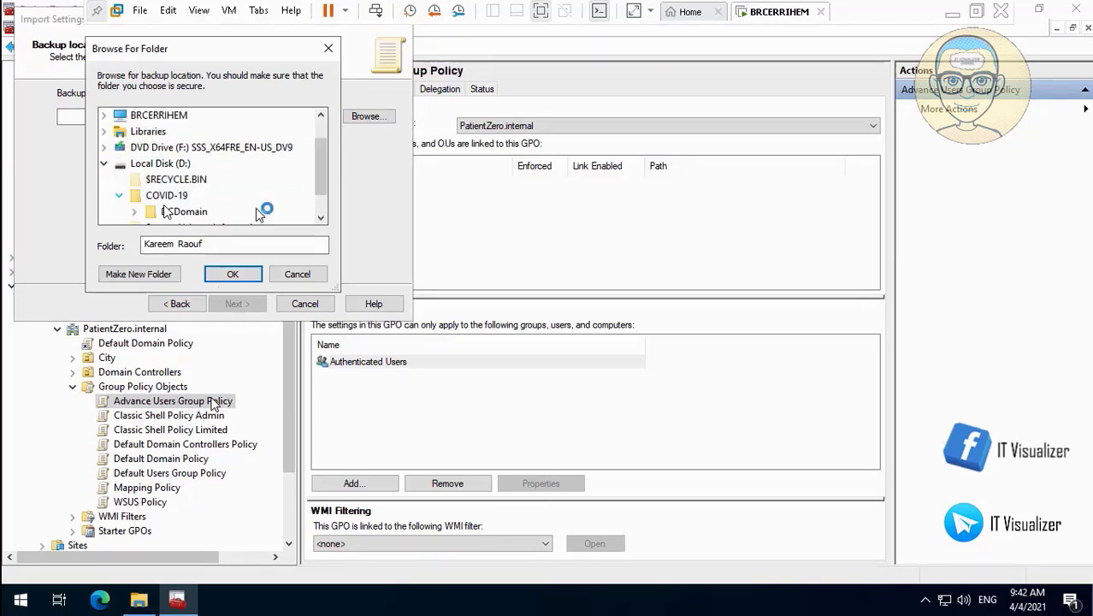
click(324, 218)
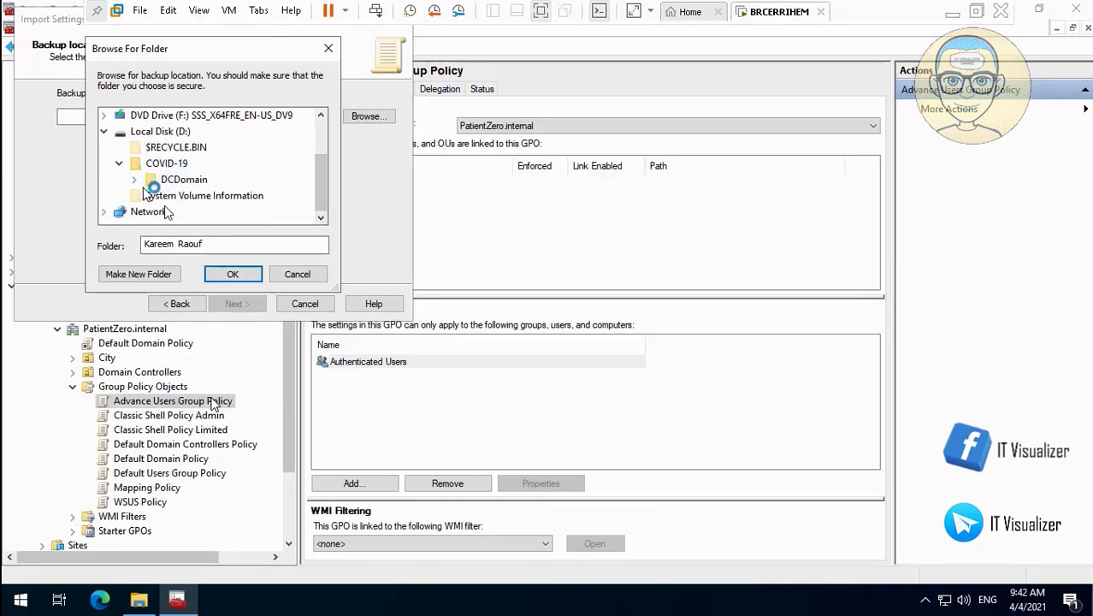
double_click(133, 179)
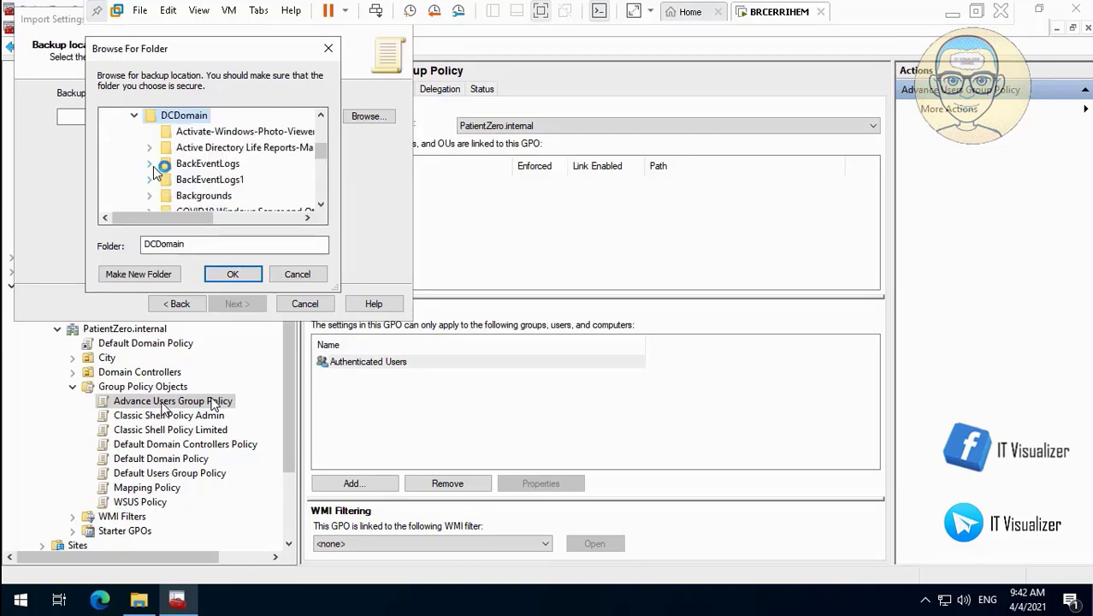
scroll(324, 206, down, 2)
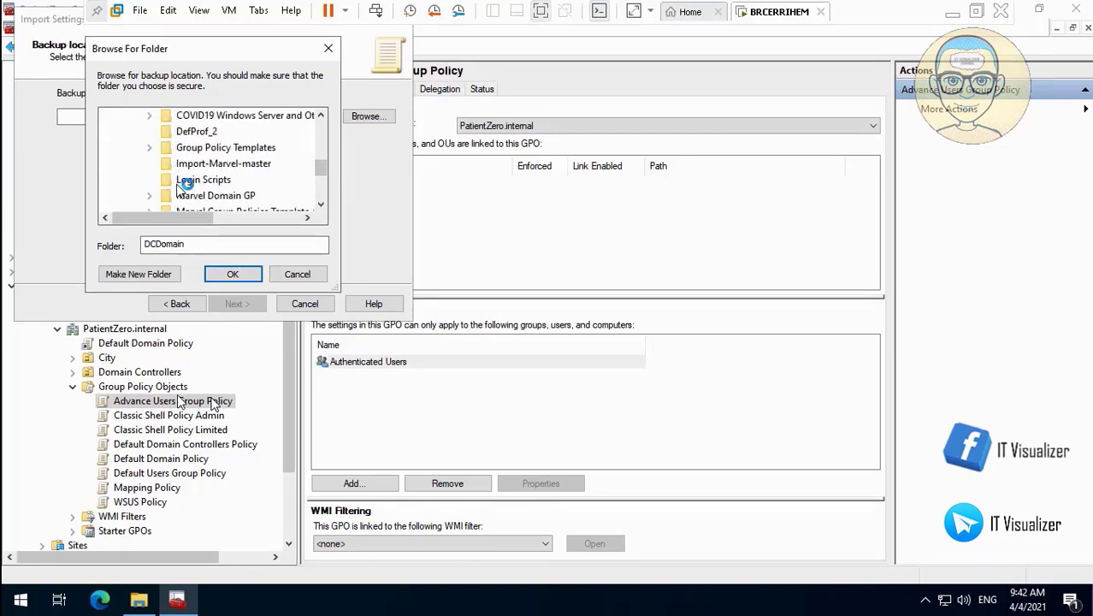
click(232, 195)
click(242, 278)
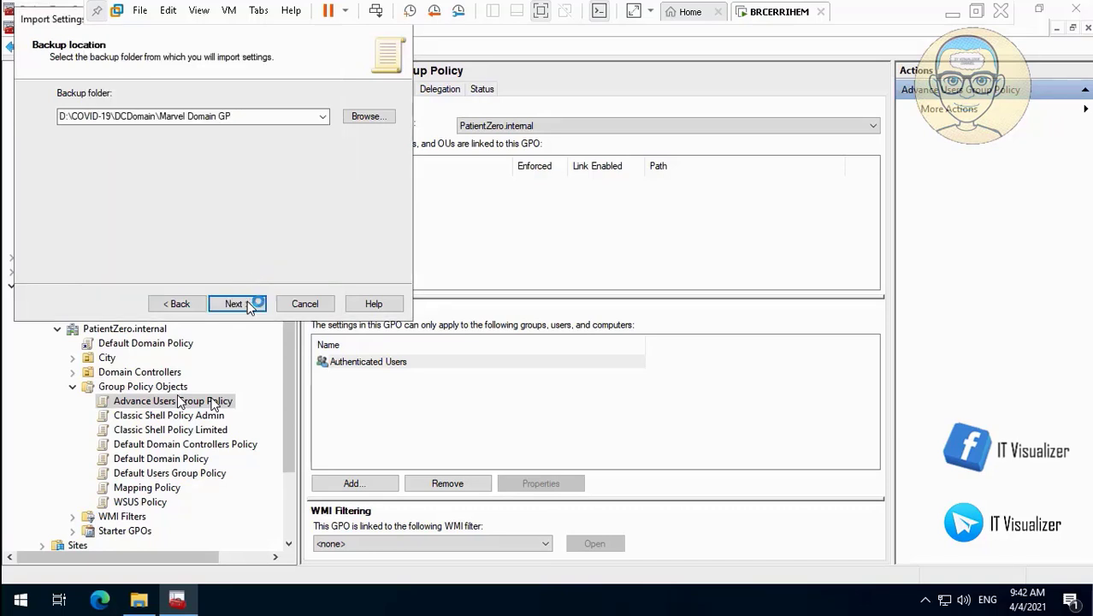
- Complete the settings import into Advance Users Group Policy from its backup and close the import progress window
click(249, 305)
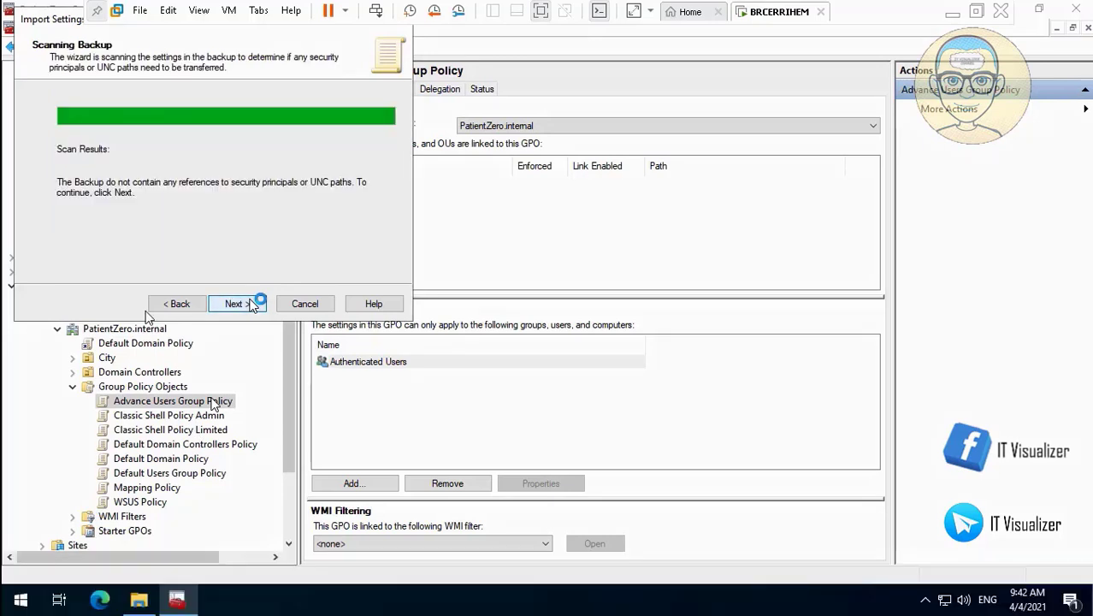
click(253, 305)
click(253, 306)
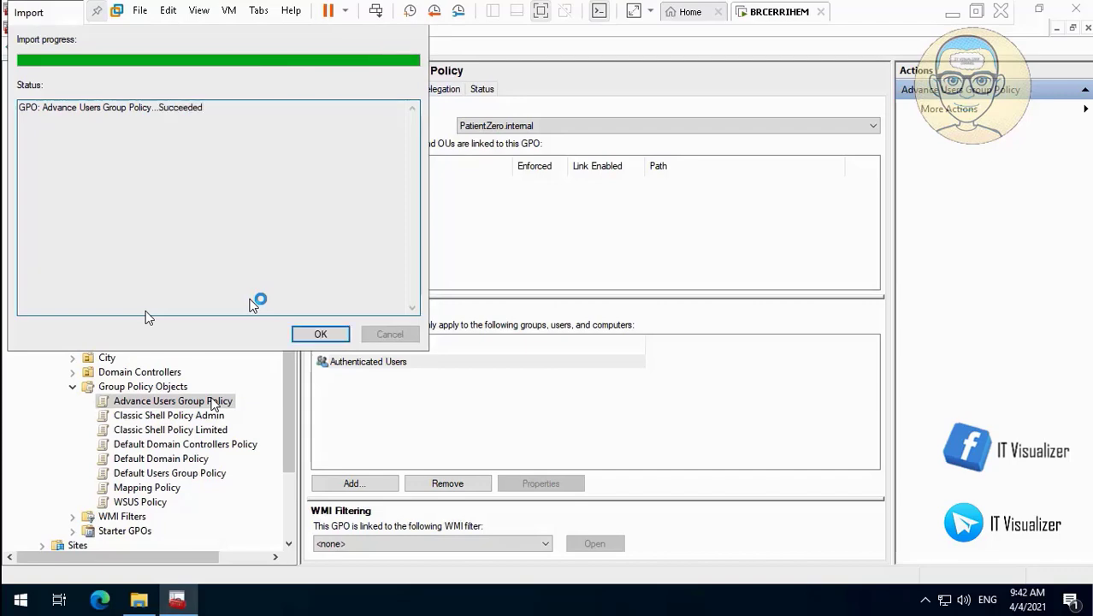
click(320, 334)
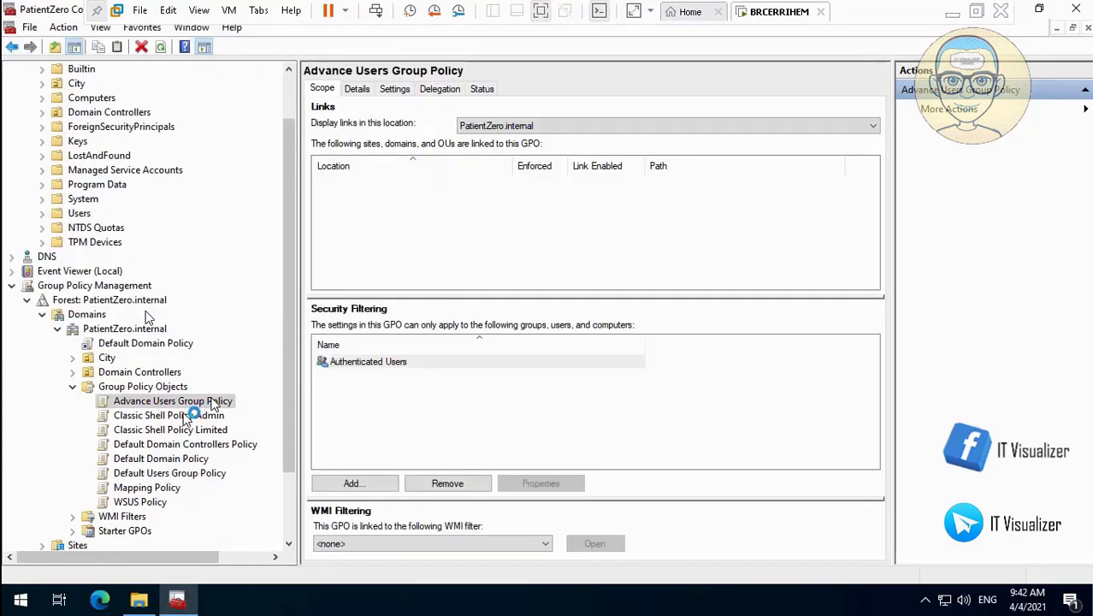
- Import the Classic Shell Policy Admin backup from D:\COVID-19\DCDomain\Marvel Domain GP into the matching GPO and close the import progress window
click(190, 414)
right_click(190, 413)
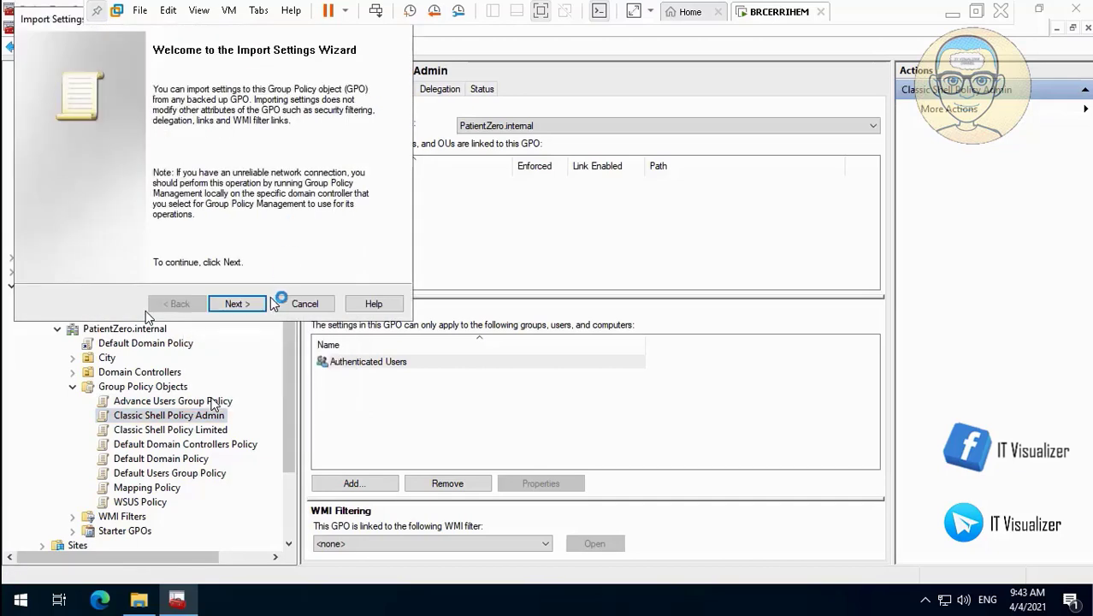
click(233, 303)
click(254, 304)
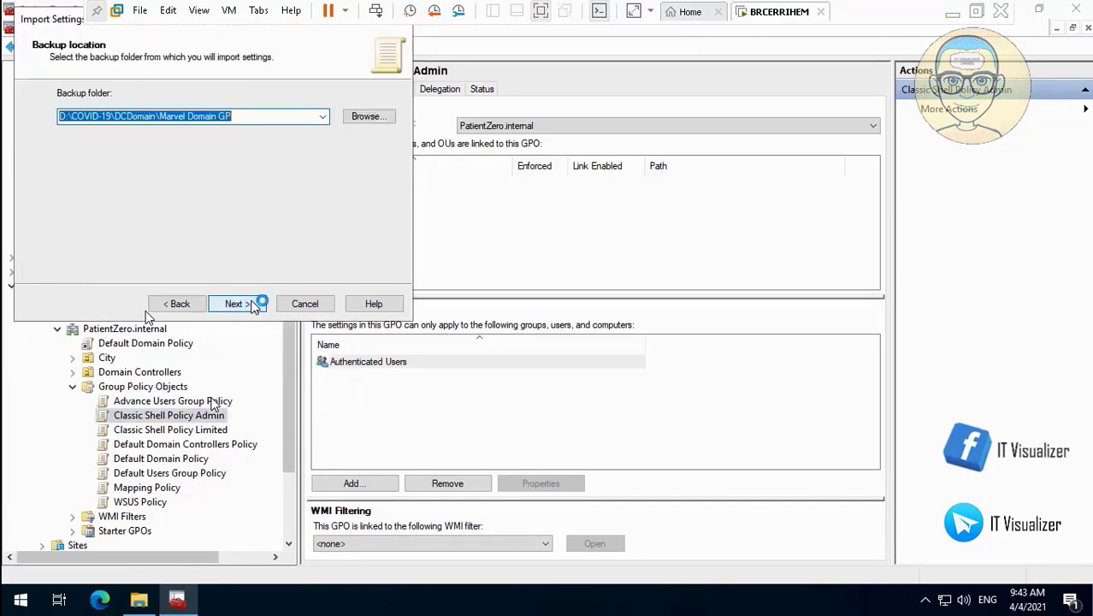
click(254, 305)
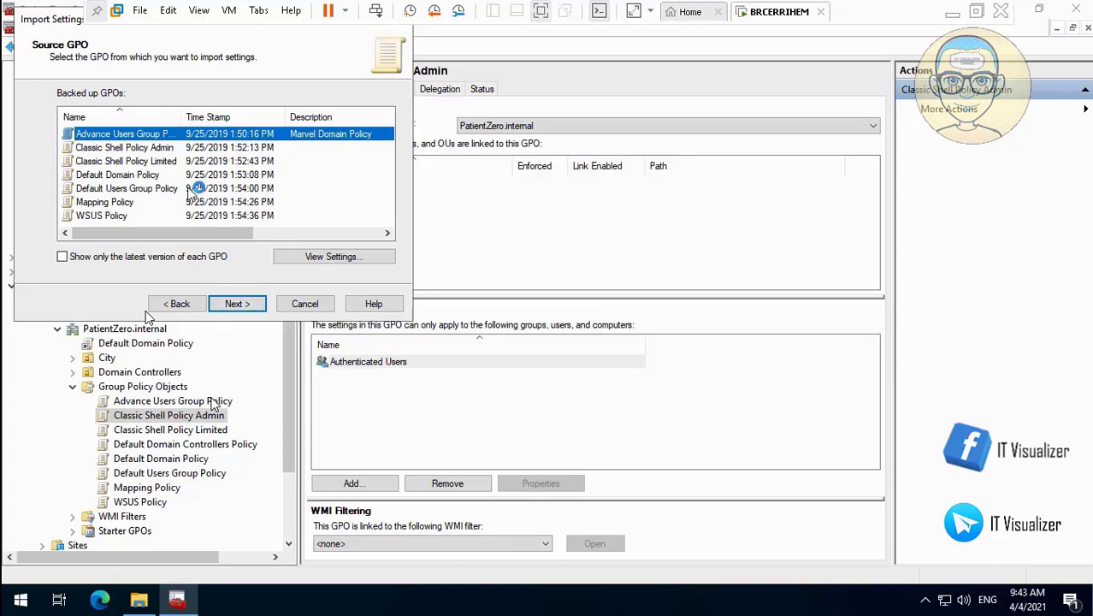
click(168, 147)
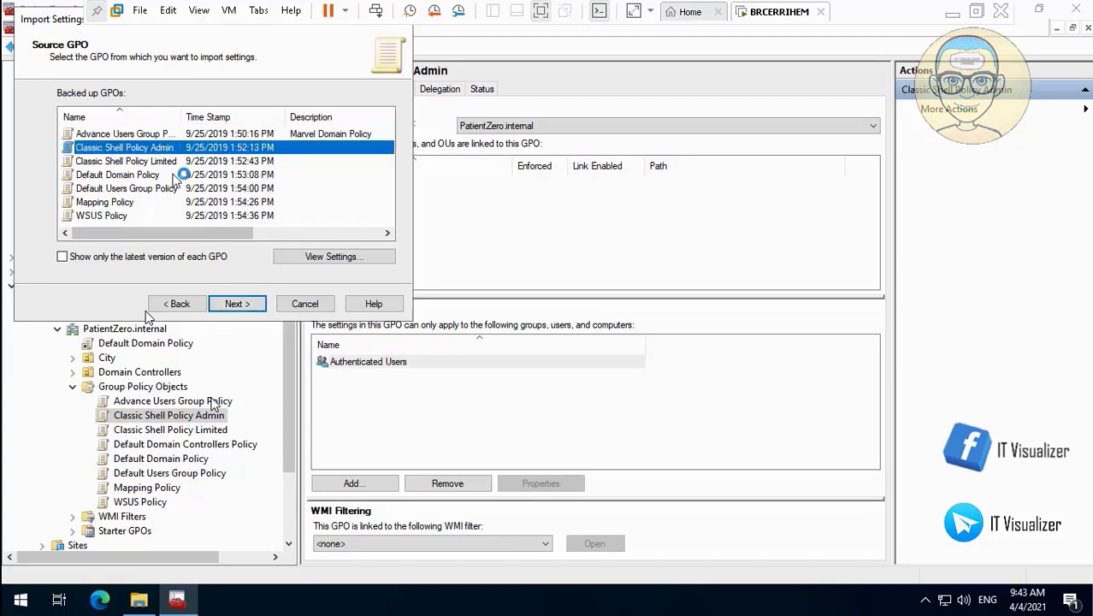
click(247, 306)
click(247, 305)
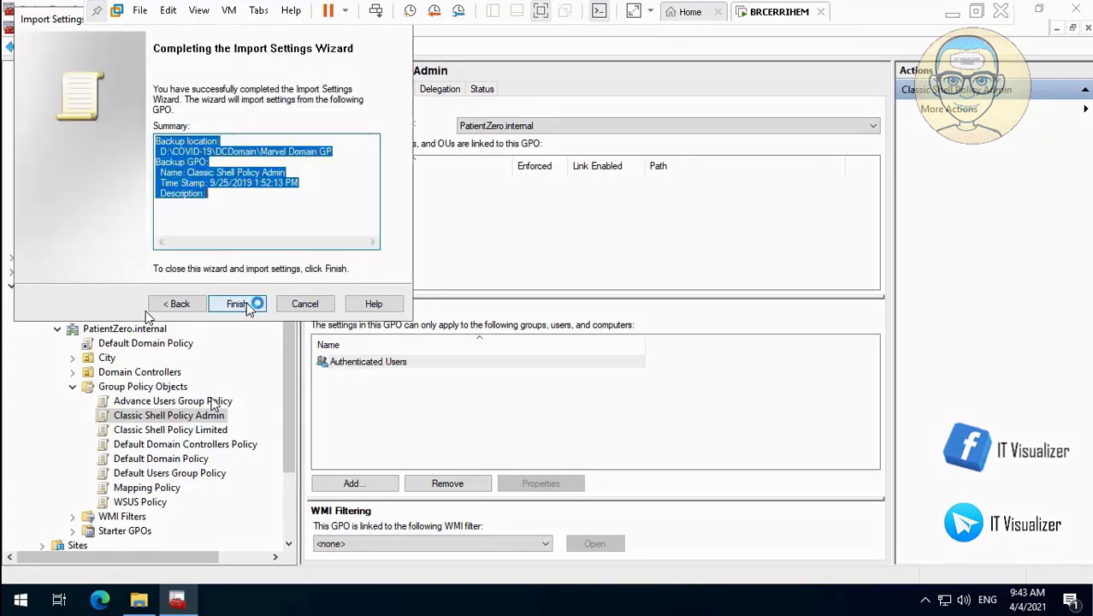
click(238, 304)
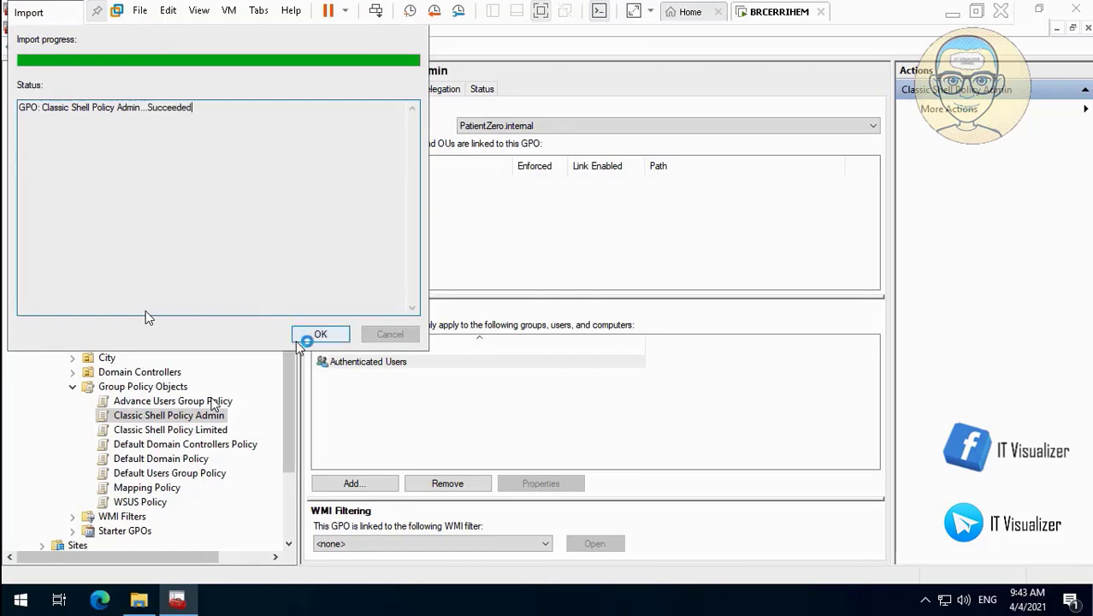
click(320, 335)
- Import the Classic Shell Policy Limited backup from the Marvel Domain GP folder into the GPO of the same name and close the progress window
click(210, 430)
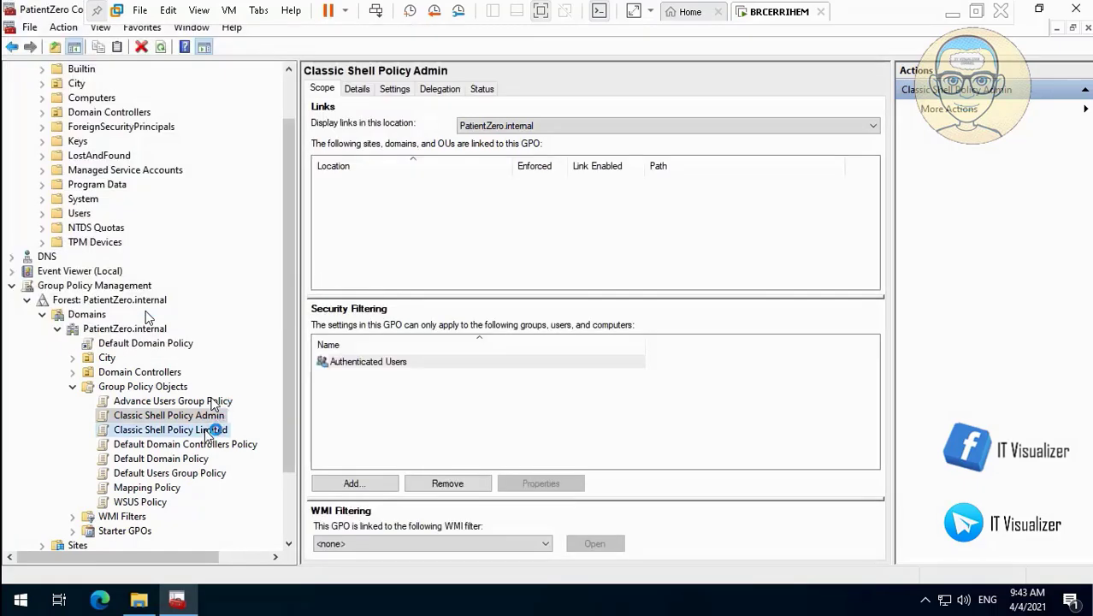
right_click(211, 431)
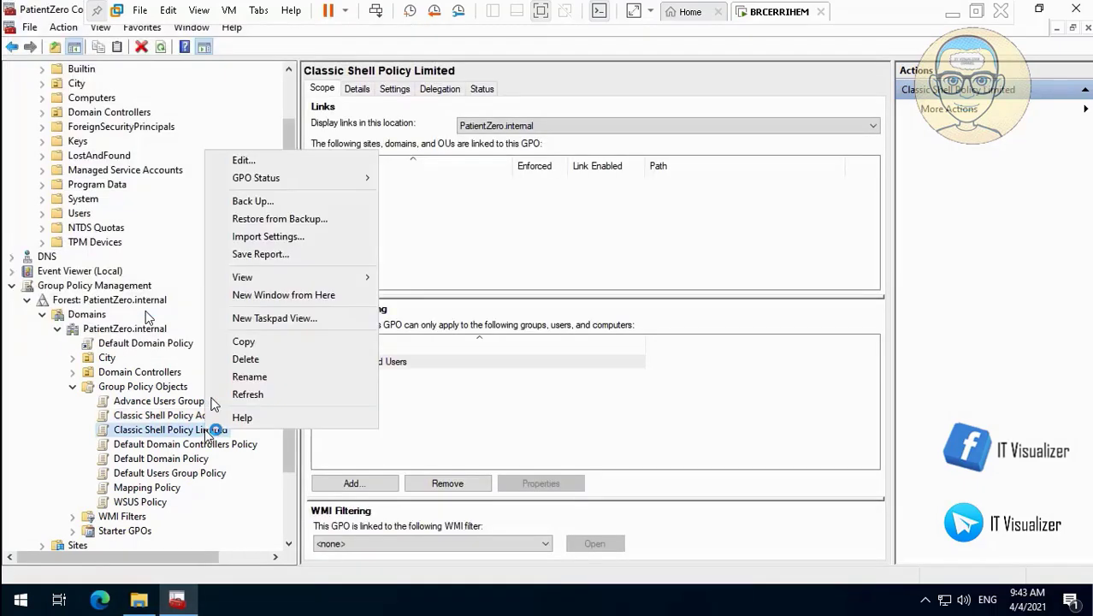
click(306, 239)
click(246, 304)
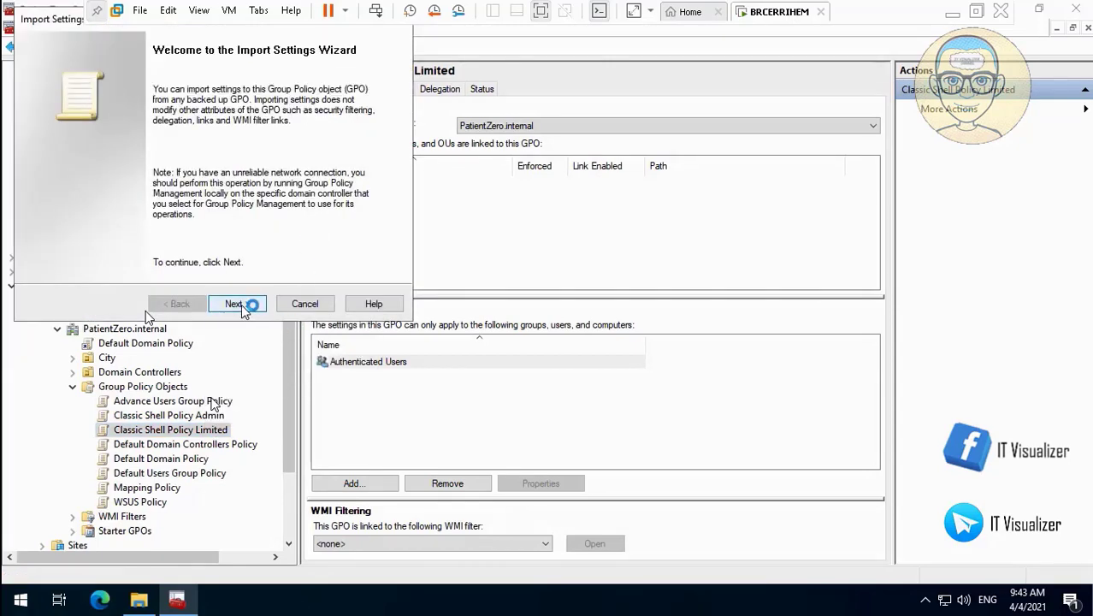
click(237, 305)
click(237, 305)
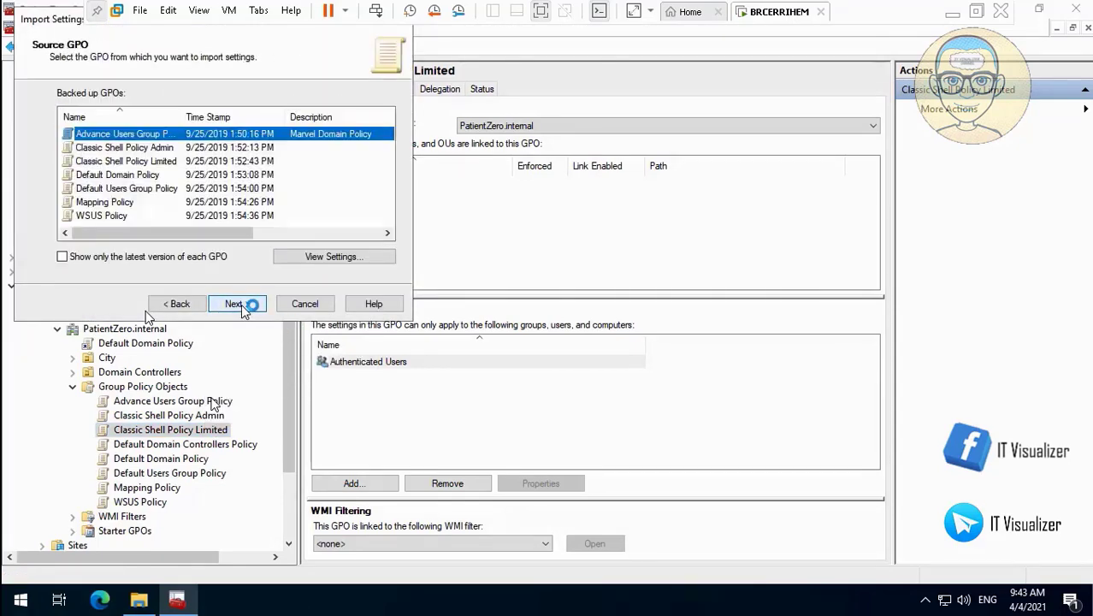
click(161, 162)
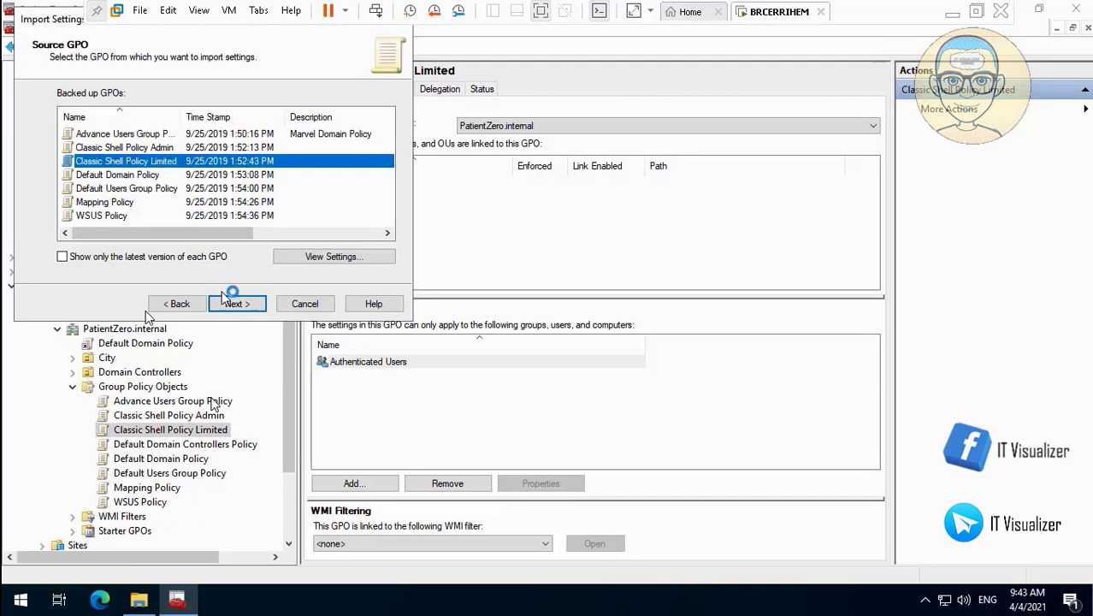
click(242, 305)
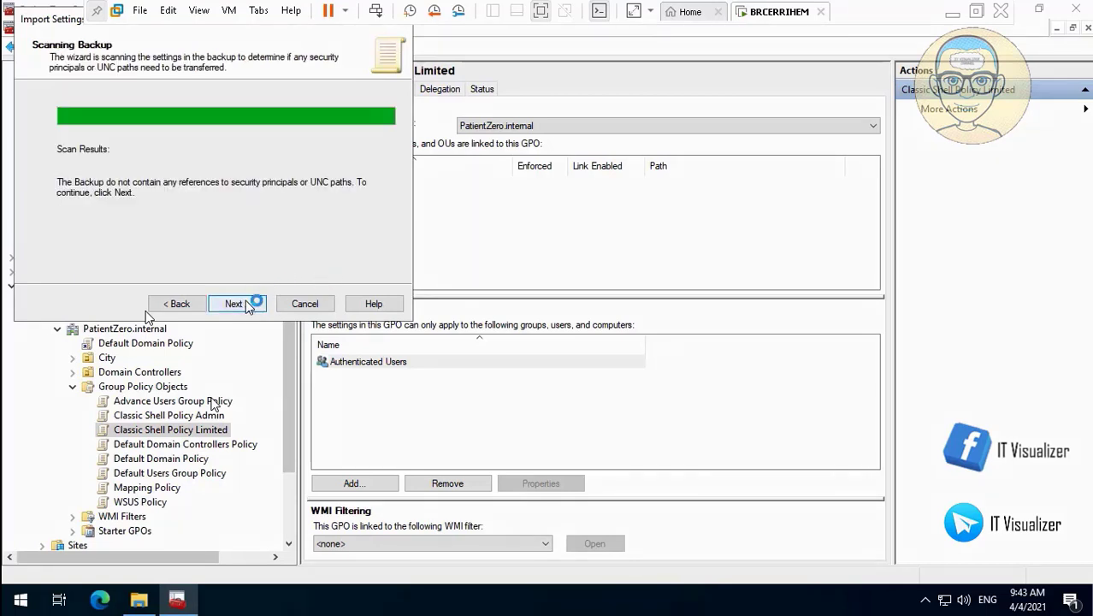
click(243, 305)
click(244, 305)
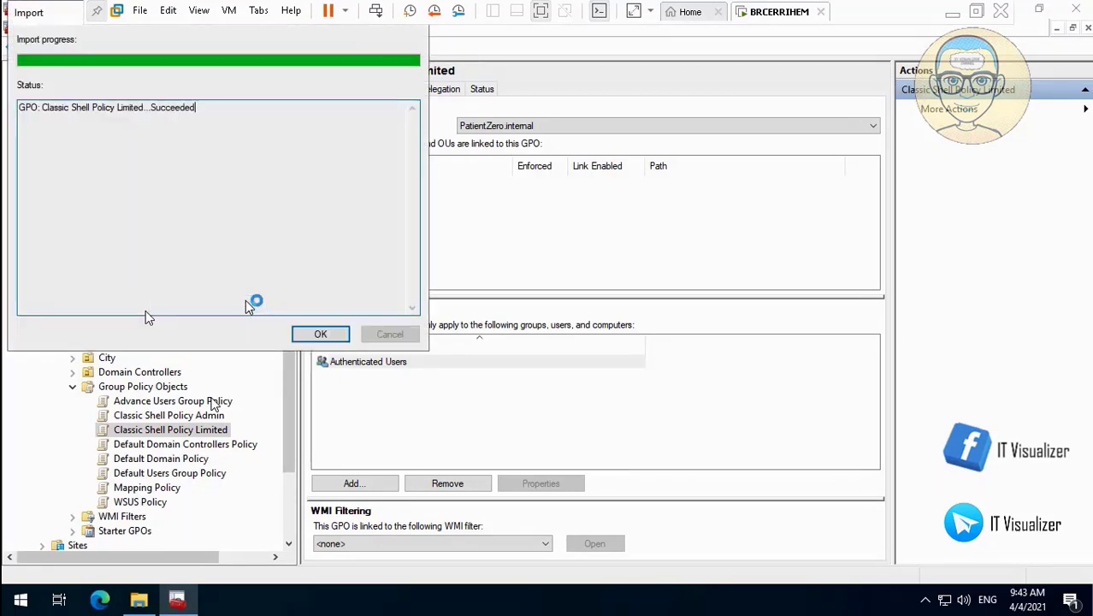
click(322, 334)
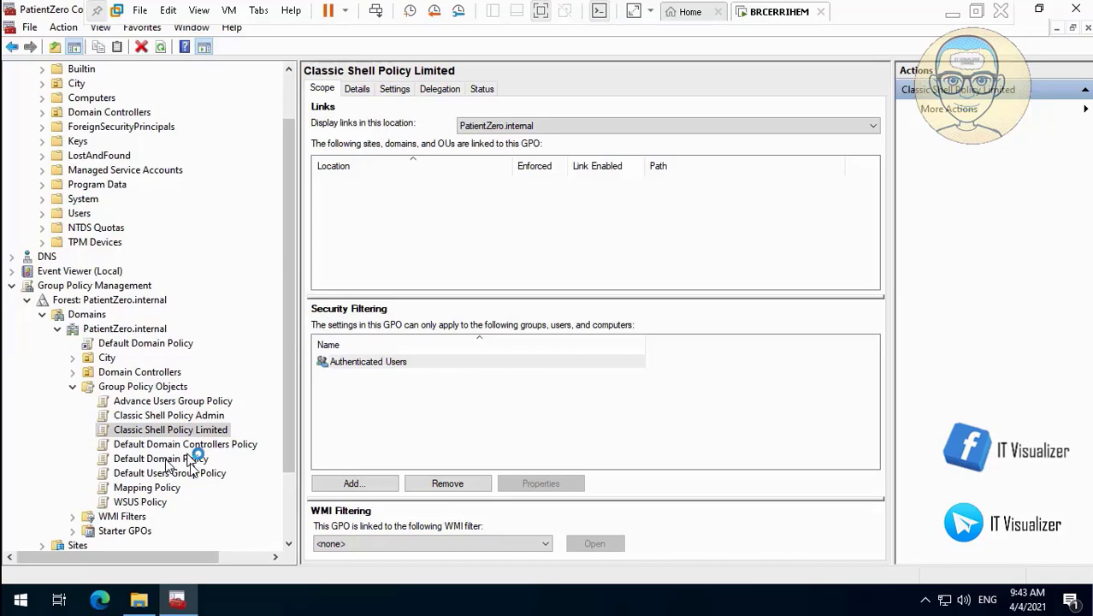
- Pause Video48.mp4, leave its full-screen view and pause the screen recorder
key(space)
key(Escape)
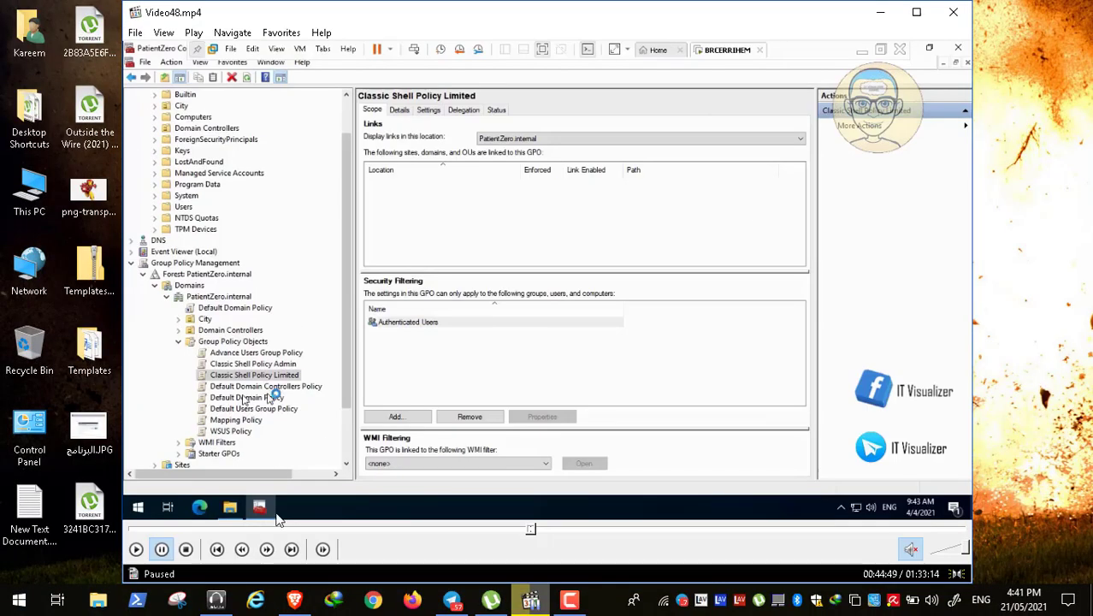
click(569, 599)
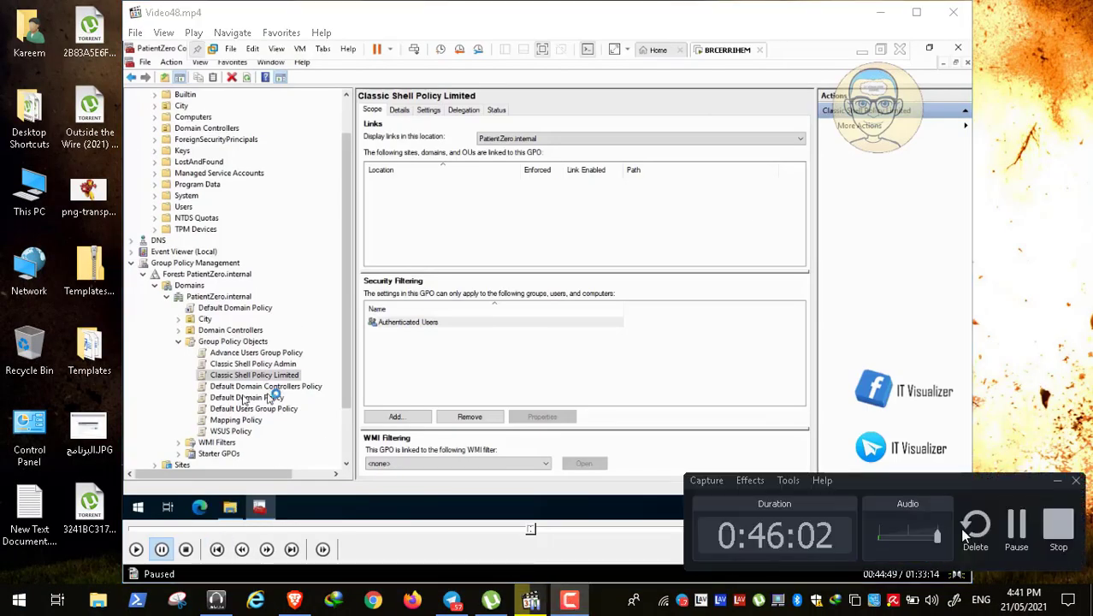
click(1014, 525)
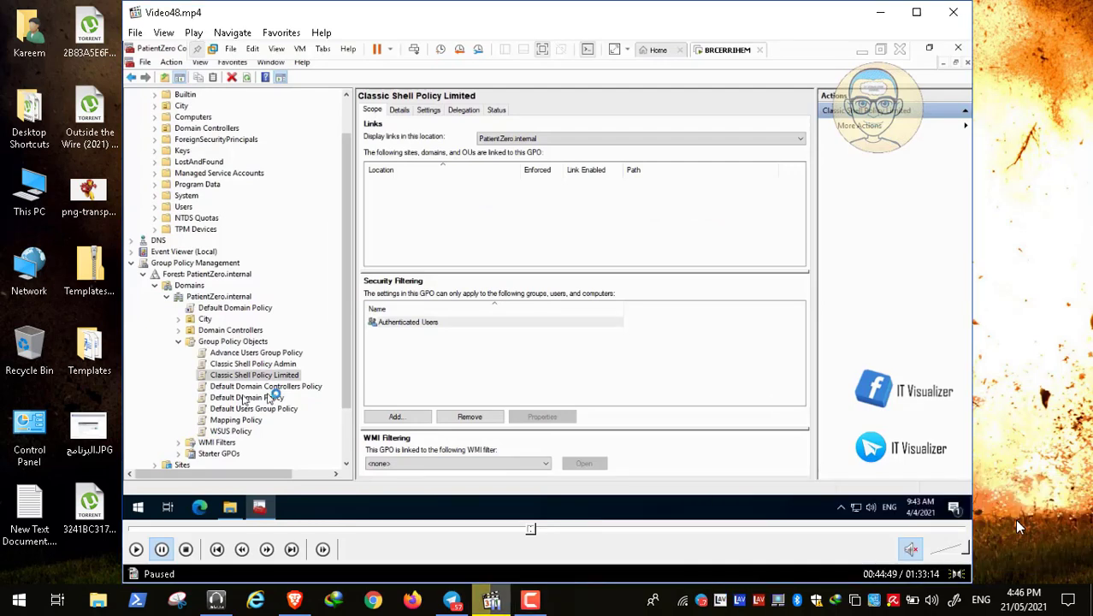
- Return the Video48.mp4 player to full screen and resume playback, pausing and resuming it once more
double_click(284, 335)
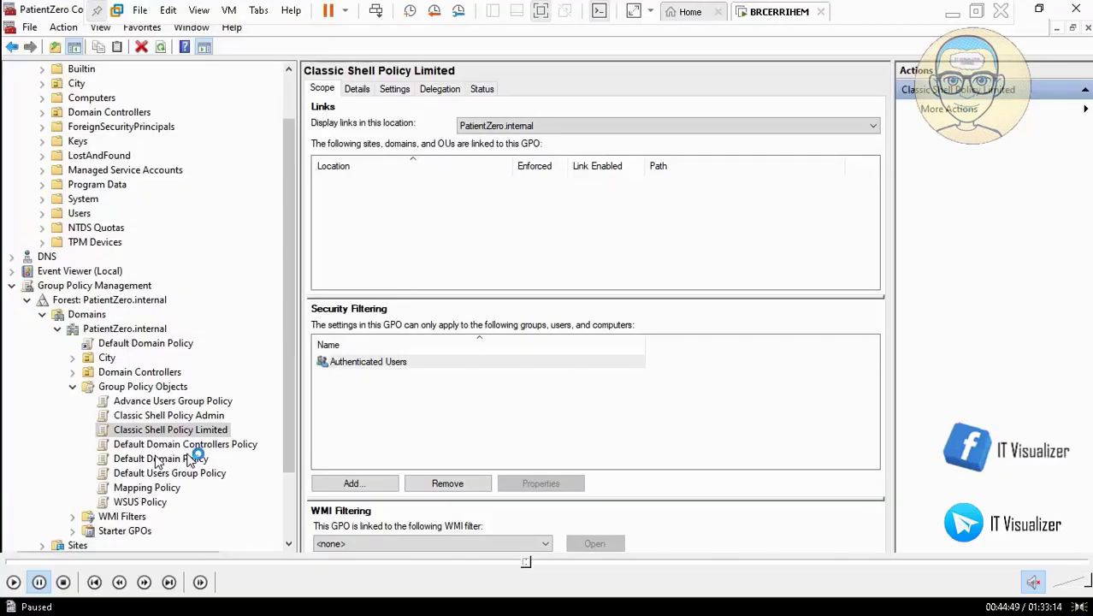
click(15, 582)
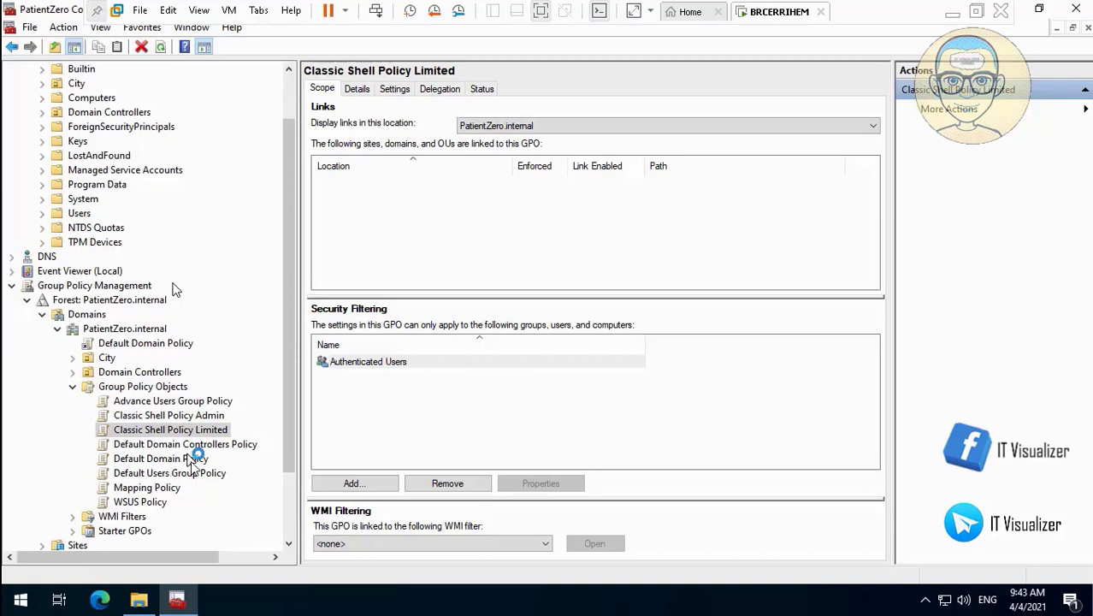
key(space)
click(14, 582)
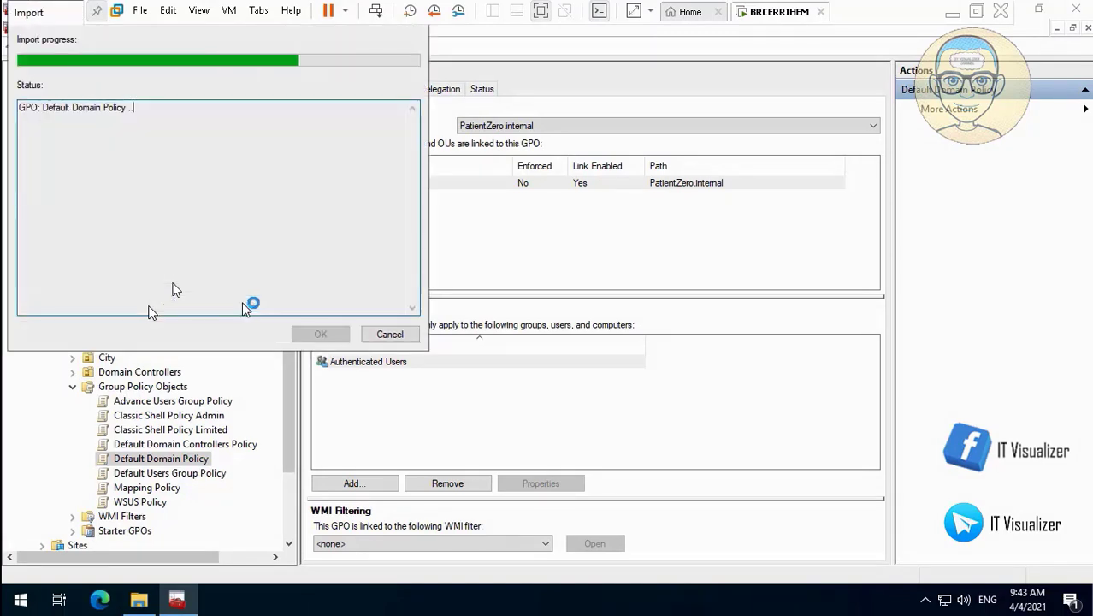
- Close the Default Domain Policy import progress window and import the Default Users Group Policy backup from D:\COVID-19\DCDomain\Marvel Domain GP into its matching GPO
click(332, 332)
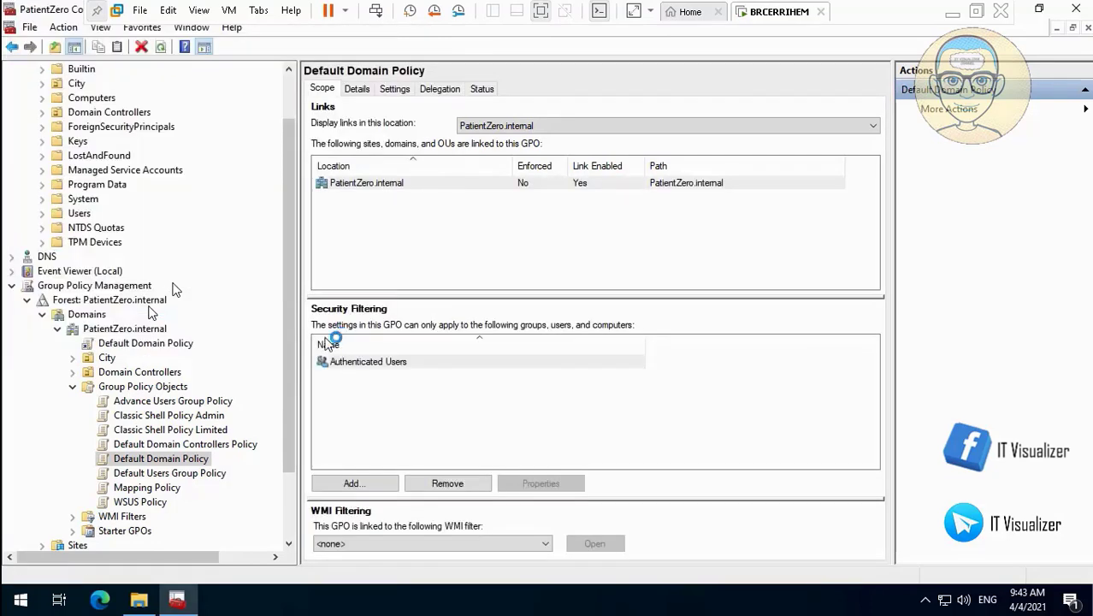
click(189, 474)
right_click(187, 474)
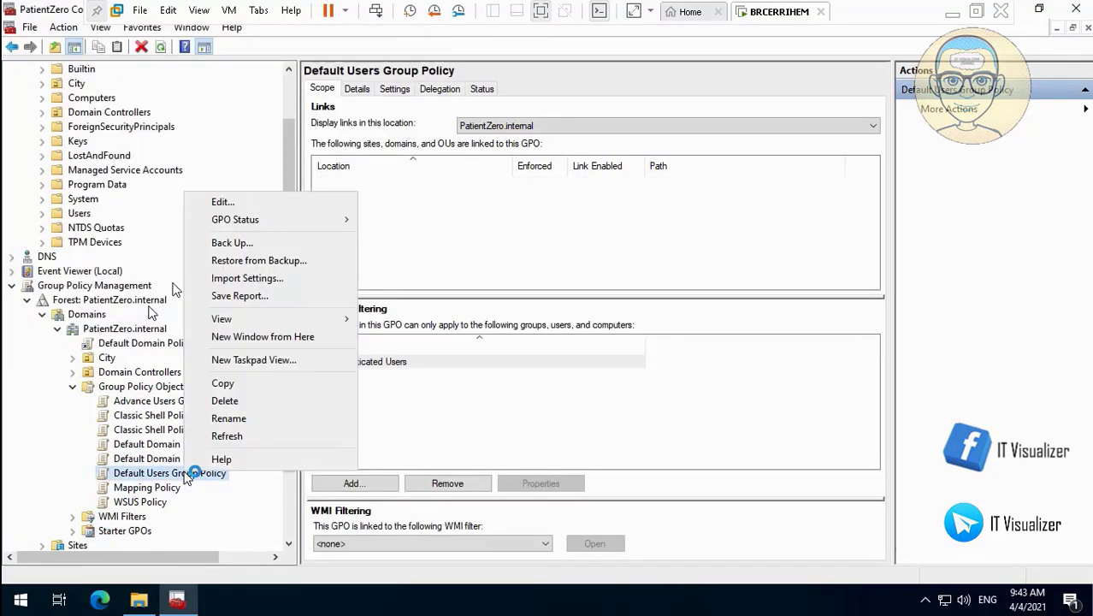
click(244, 278)
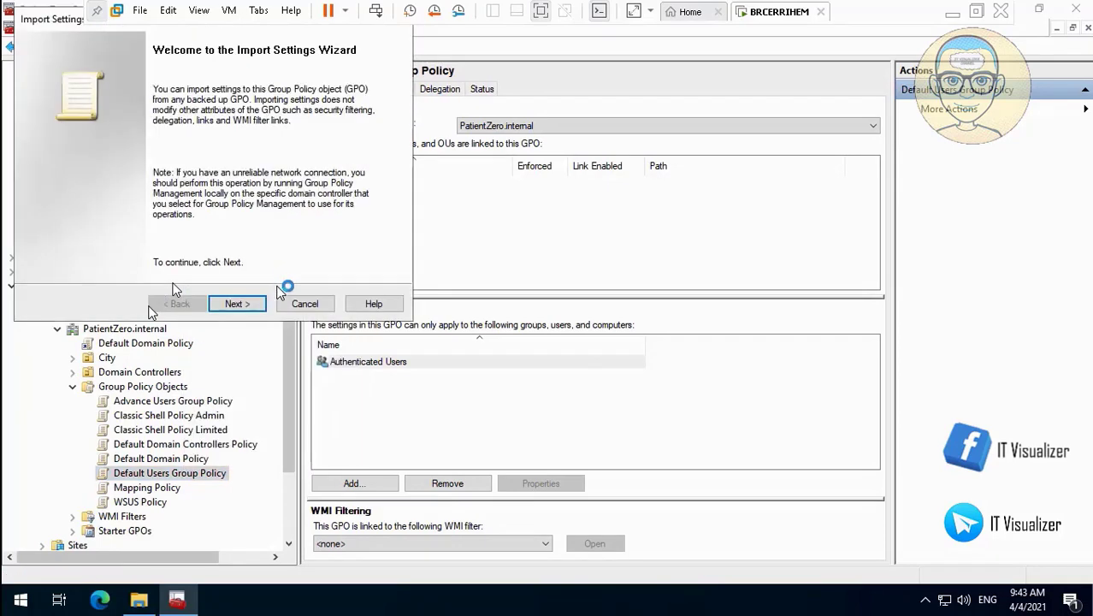
click(244, 304)
click(251, 304)
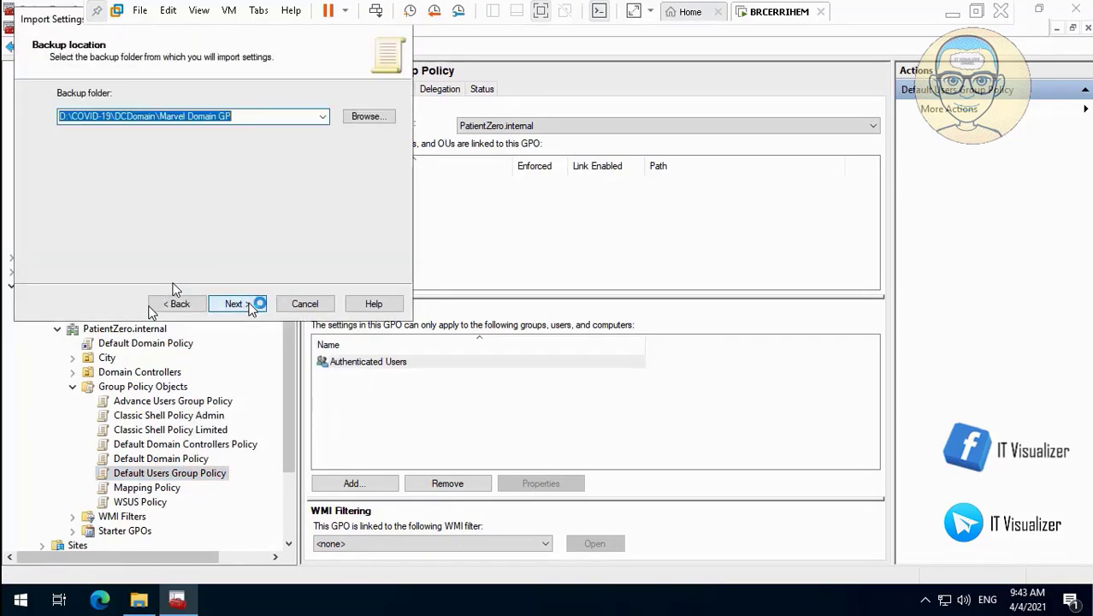
click(251, 305)
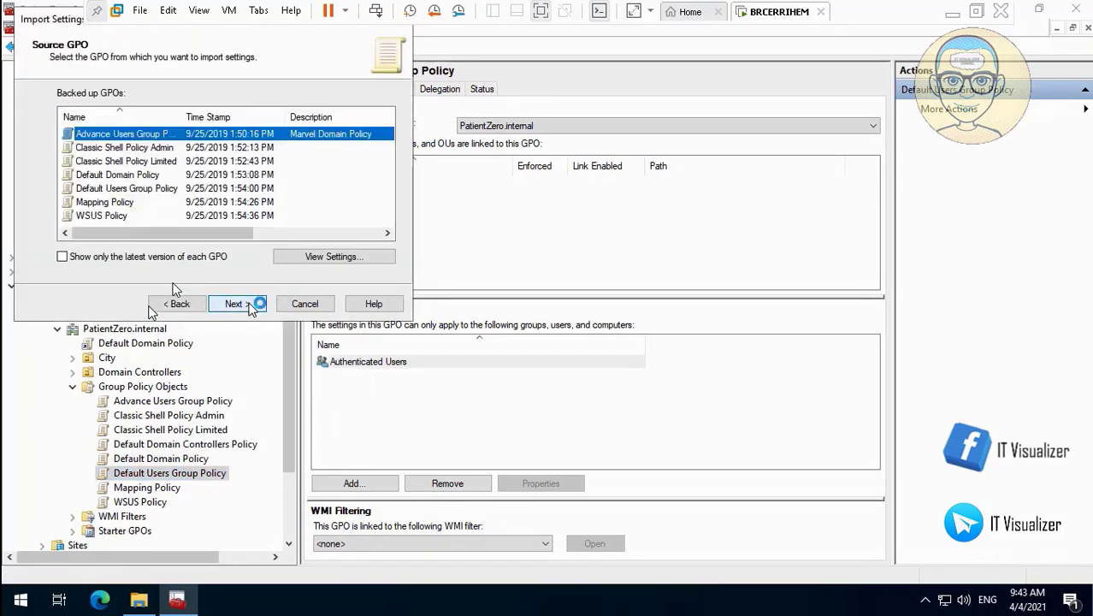
click(153, 188)
click(256, 304)
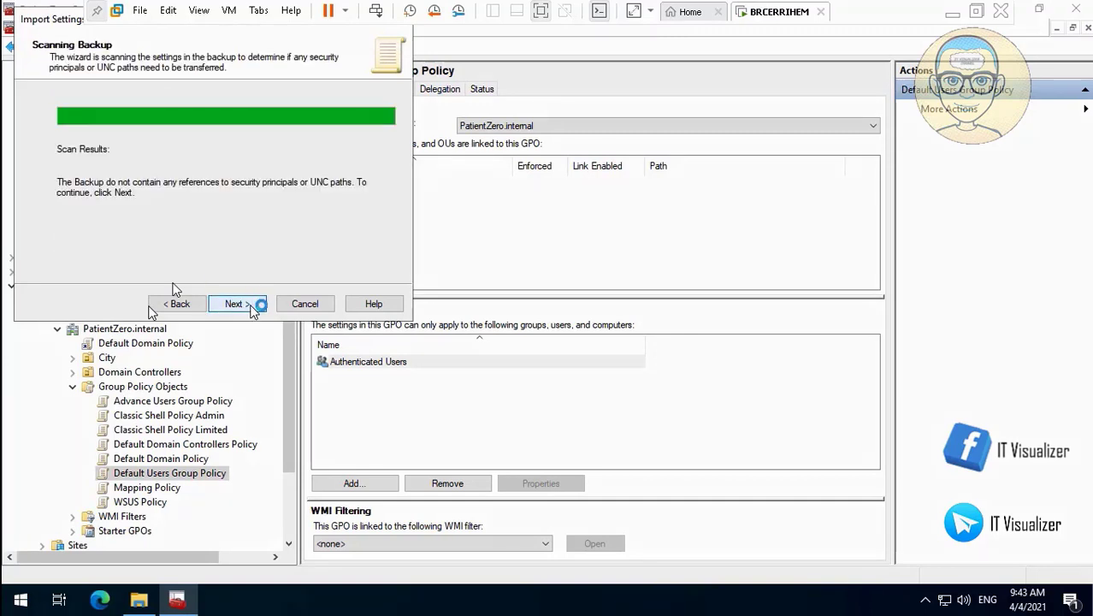
click(260, 304)
click(258, 306)
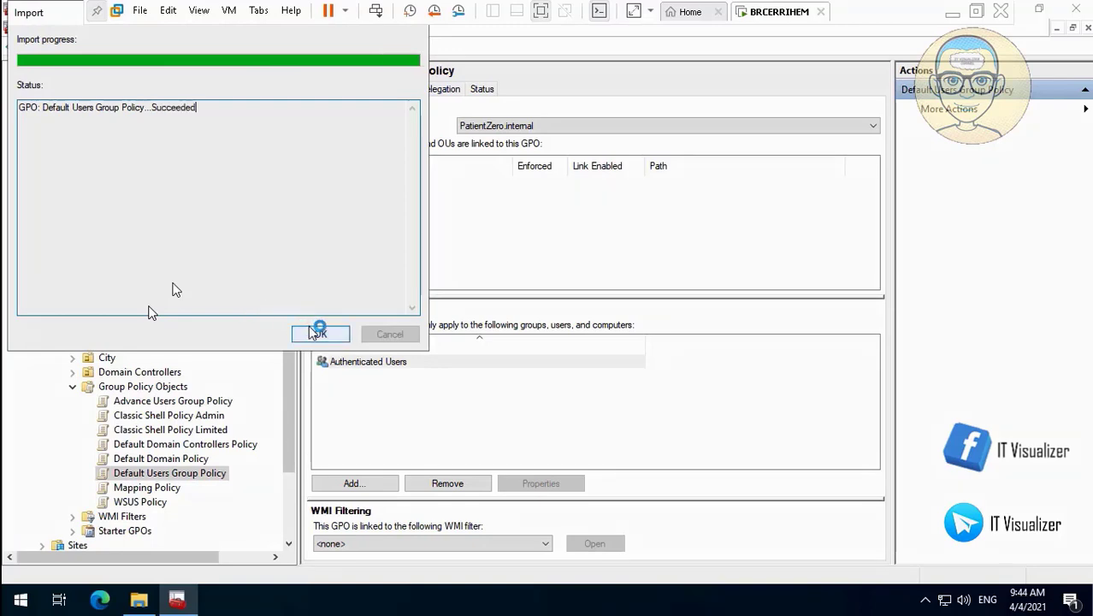
click(319, 334)
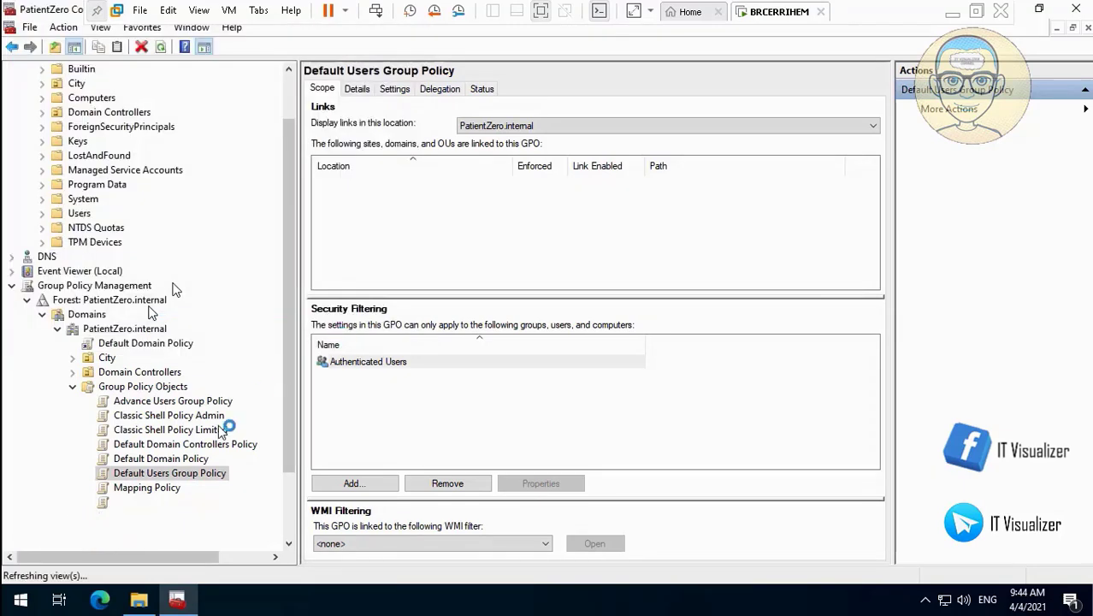
- Import the Mapping Policy backup from the Marvel Domain GP folder into the Mapping Policy GPO and close the import progress window
click(169, 487)
right_click(167, 487)
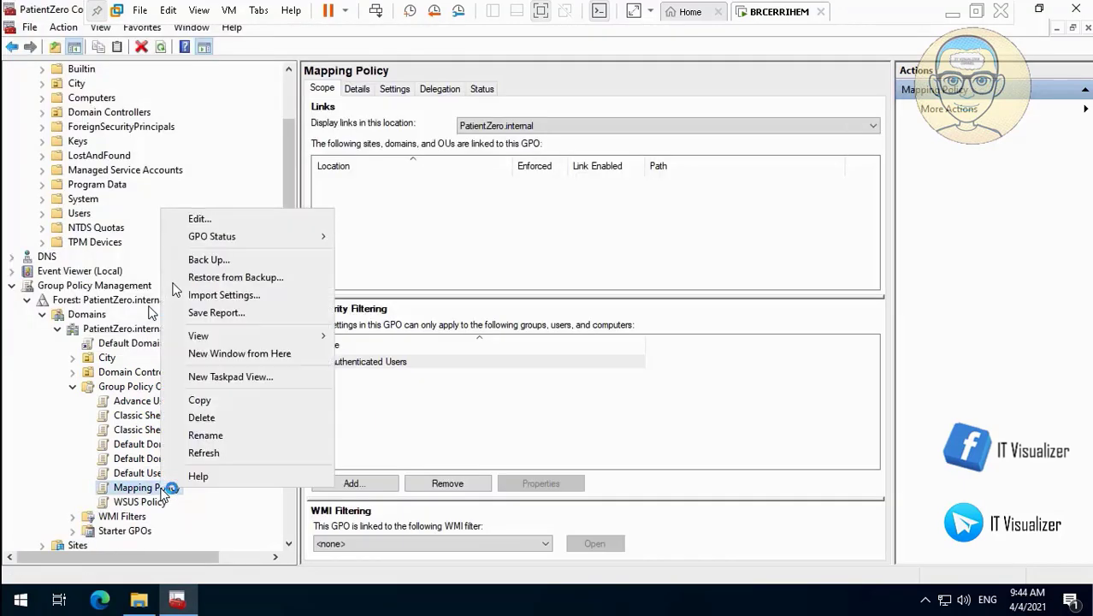
click(259, 296)
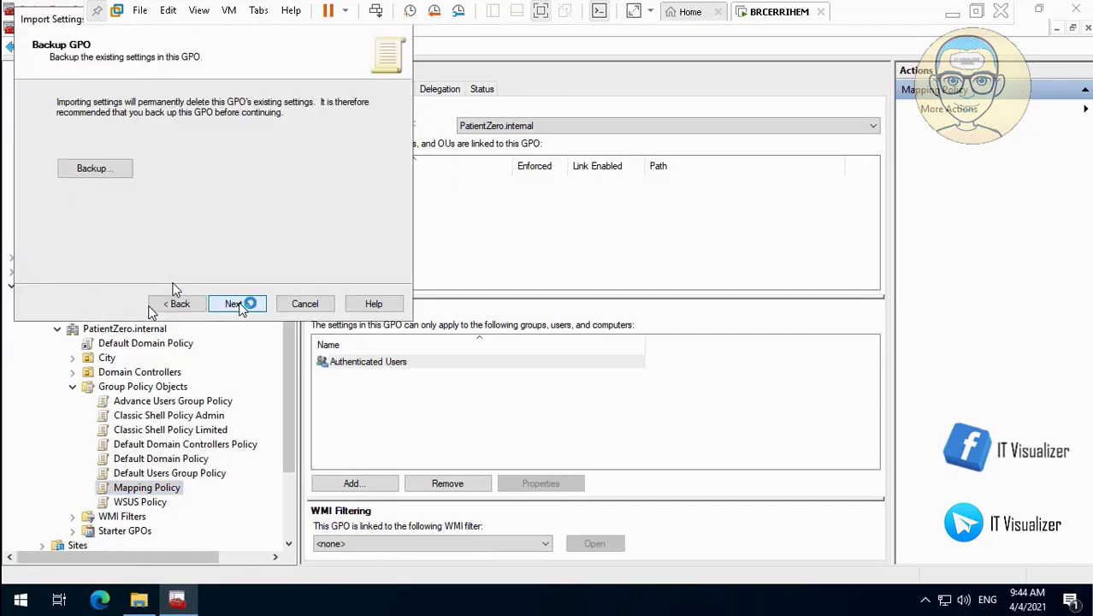
click(237, 305)
click(239, 305)
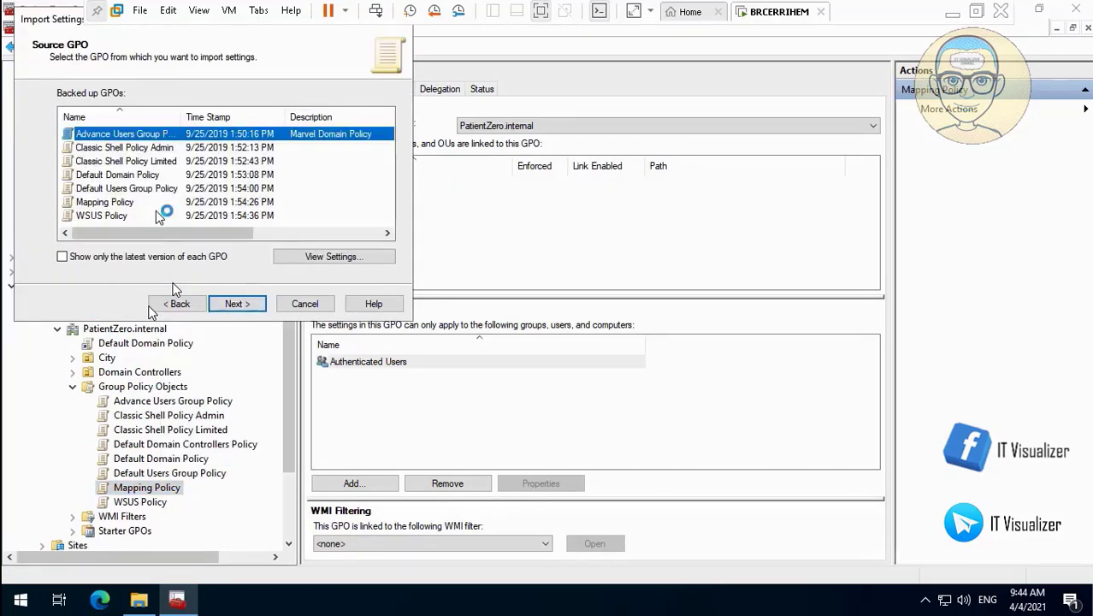
click(136, 203)
click(238, 304)
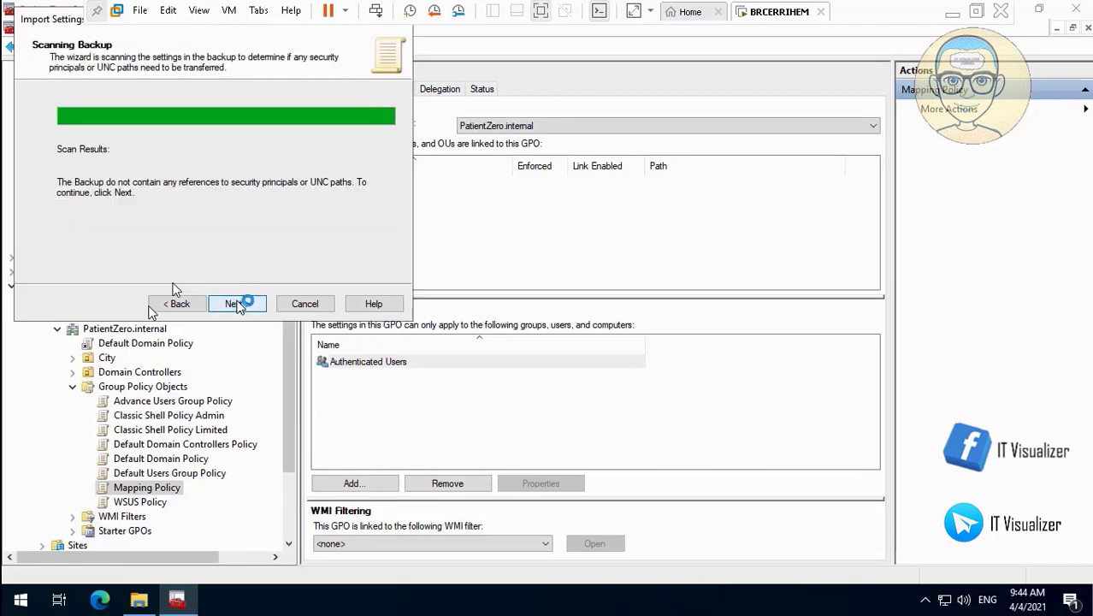
click(236, 304)
click(238, 304)
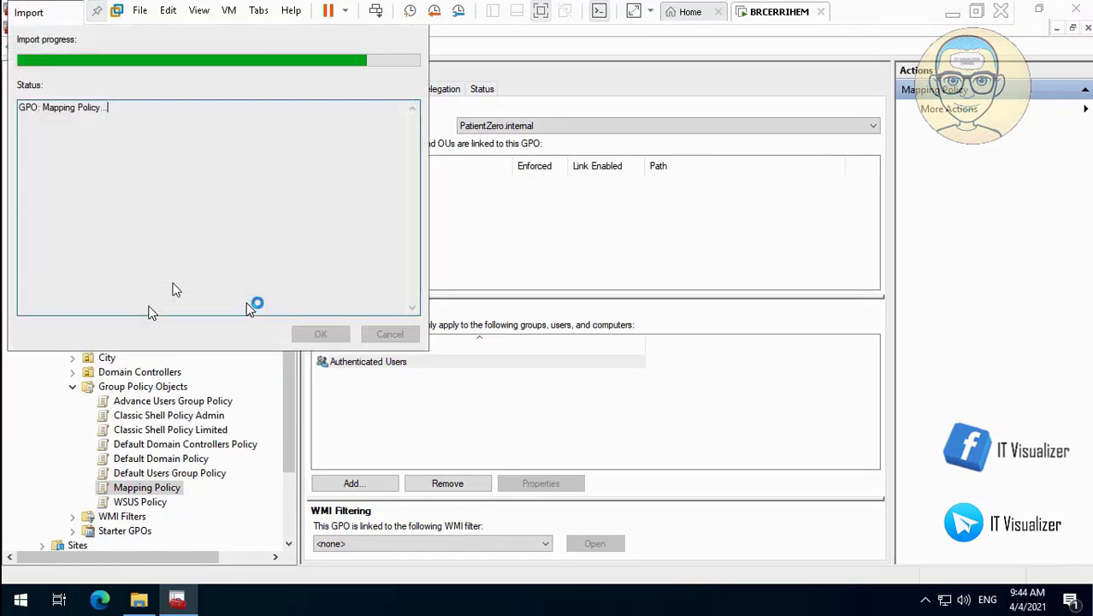
click(320, 334)
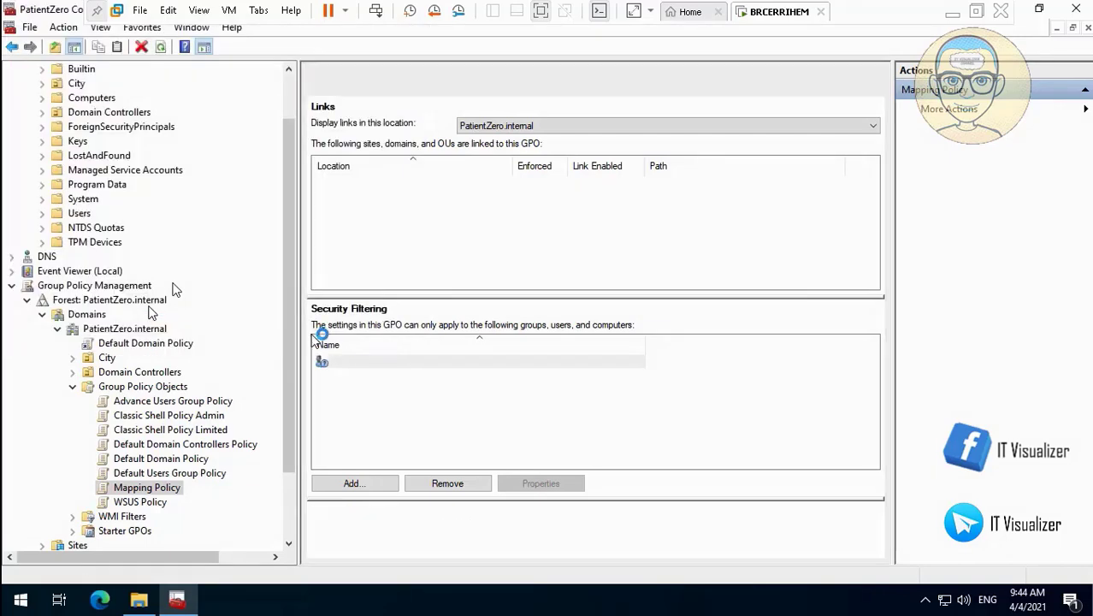
- Import the WSUS Policy backup from D:\COVID-19\DCDomain\Marvel Domain GP into the WSUS Policy GPO and close the import progress window
click(158, 503)
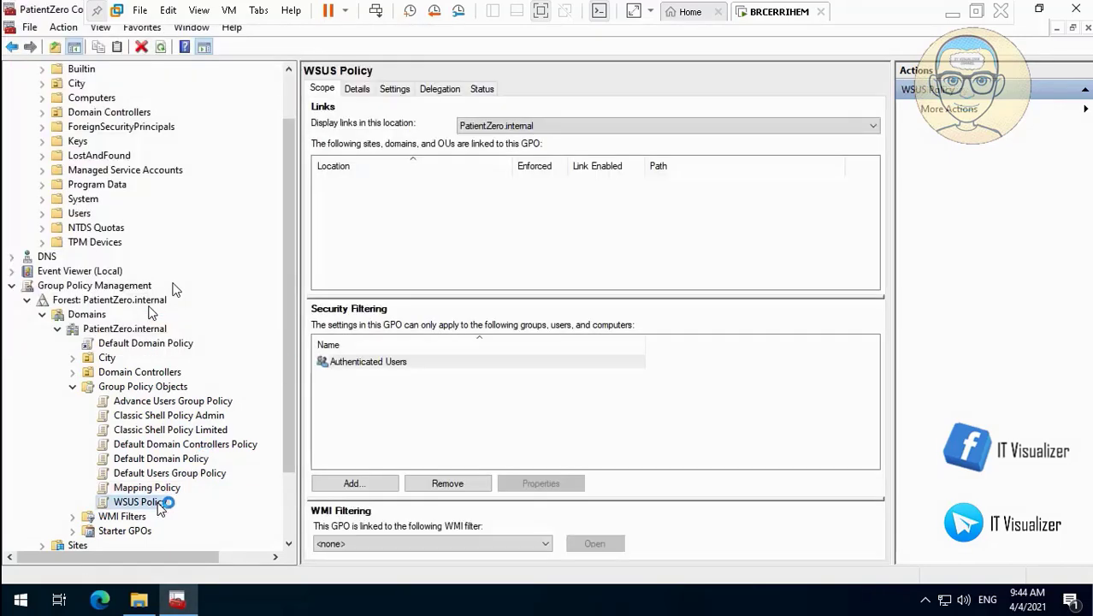
right_click(158, 503)
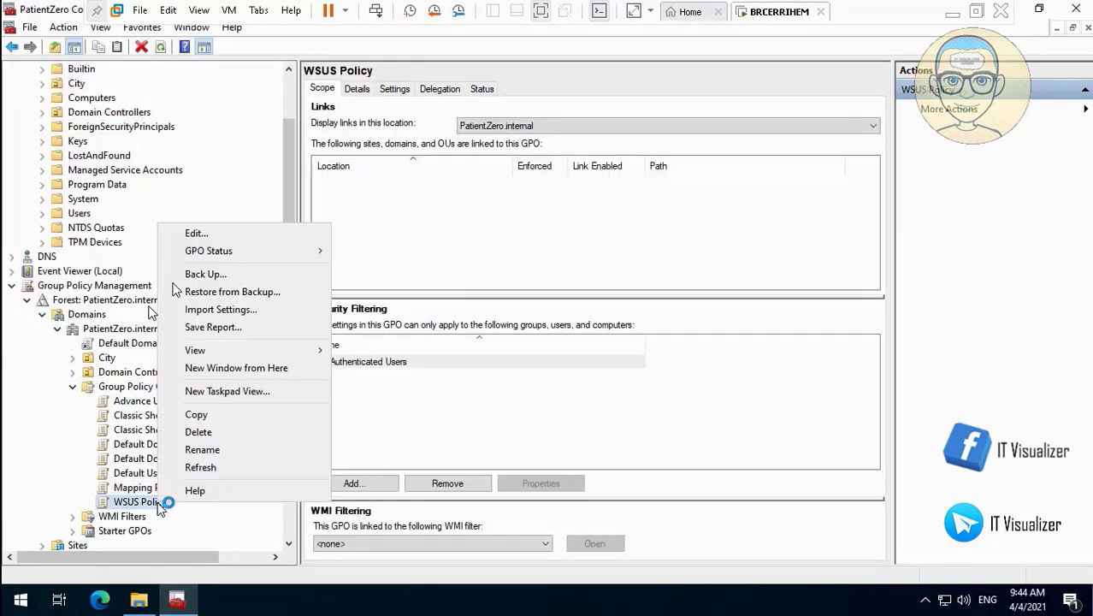
click(263, 311)
click(237, 305)
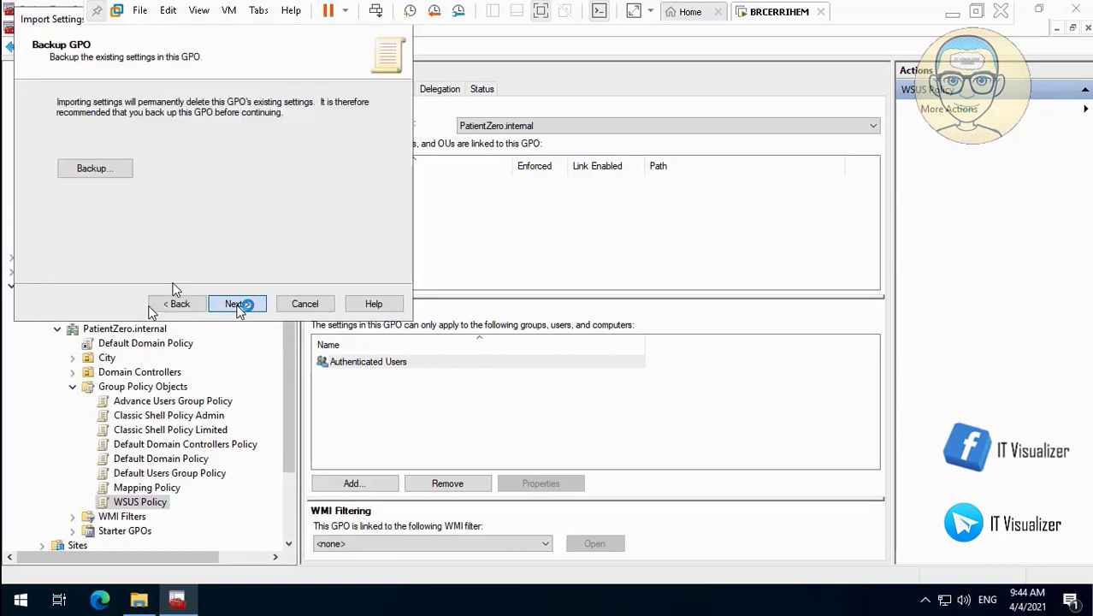
click(238, 304)
click(238, 305)
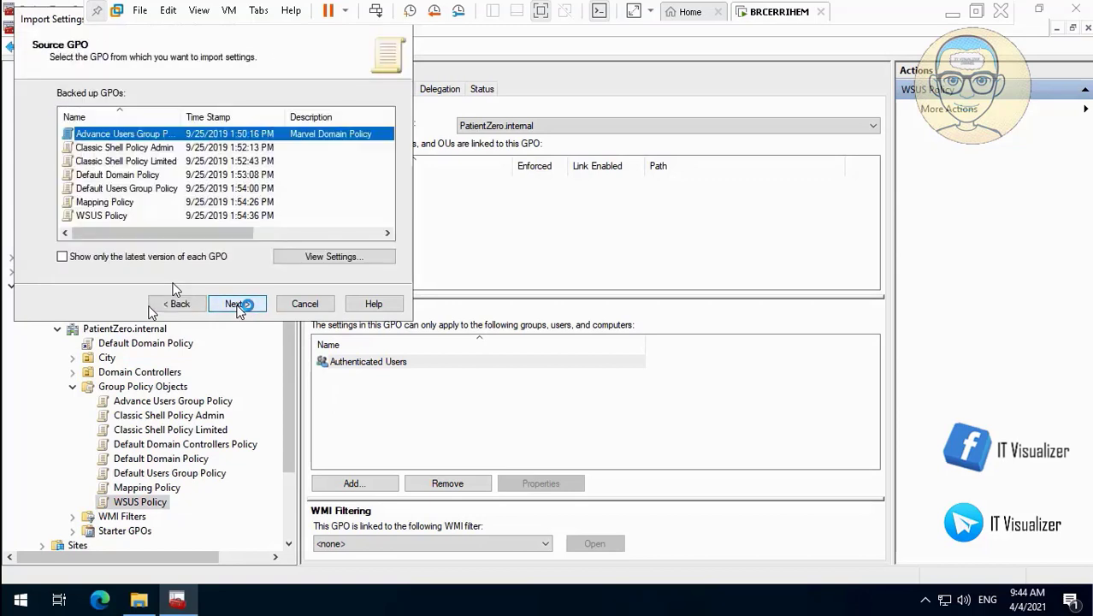
click(137, 222)
click(237, 304)
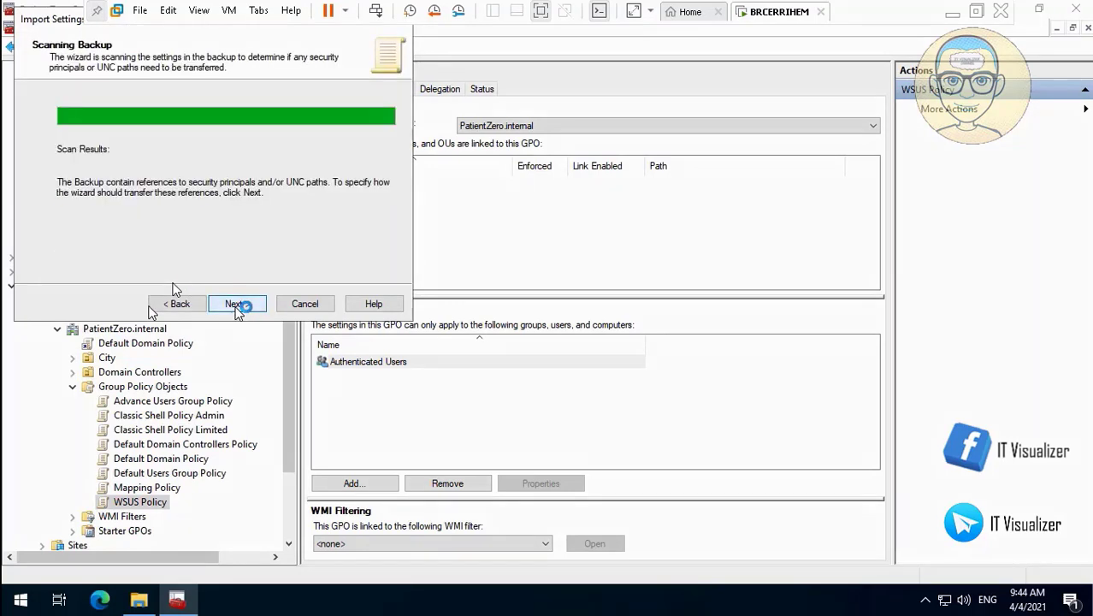
click(245, 304)
click(236, 304)
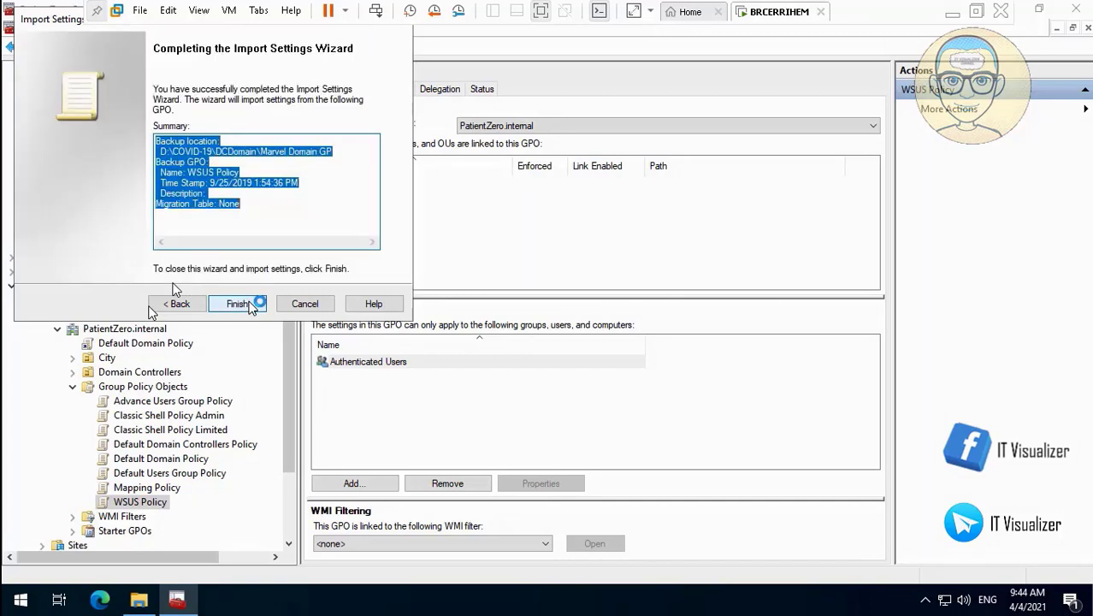
click(251, 306)
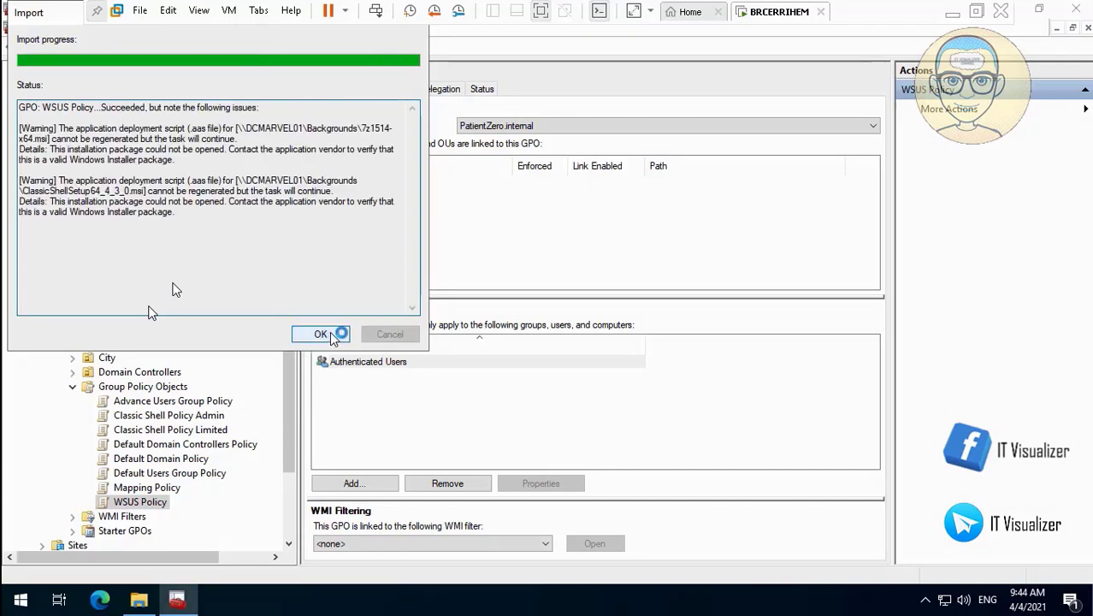
click(318, 336)
- Expand the City OU under PatientZero.internal and its Brain, Cell Groups, Heart, Kidney and Liver OUs
click(74, 361)
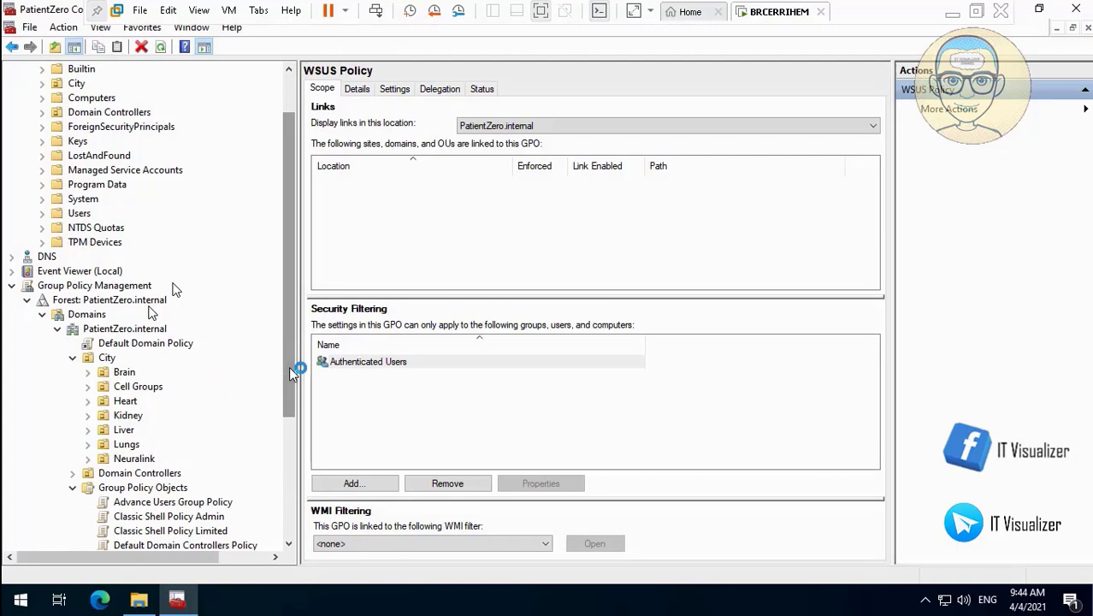
drag(291, 368, 294, 434)
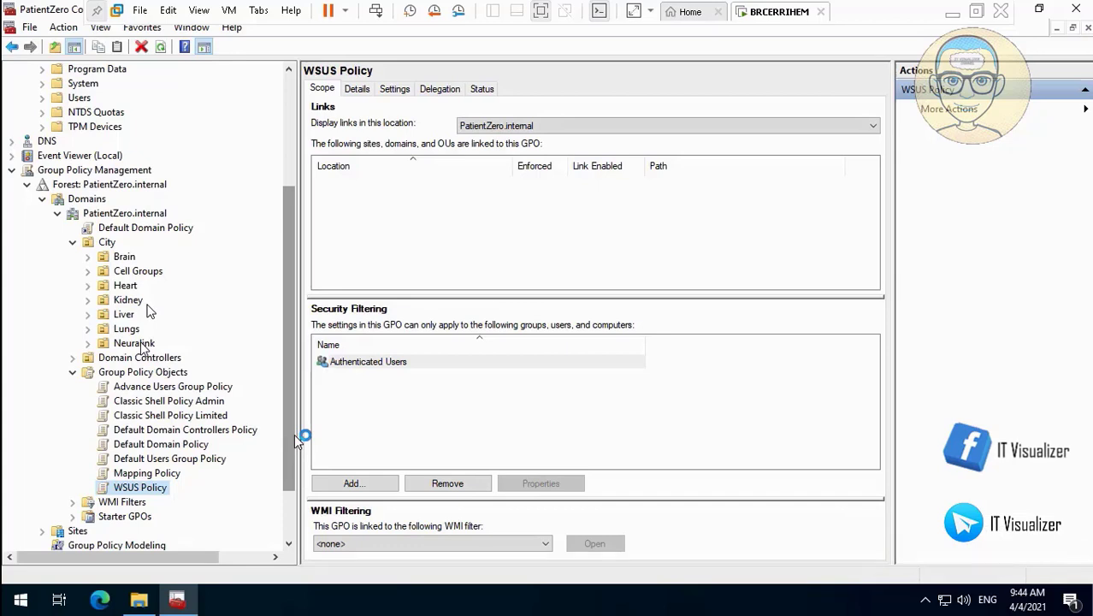
mouse_move(25, 599)
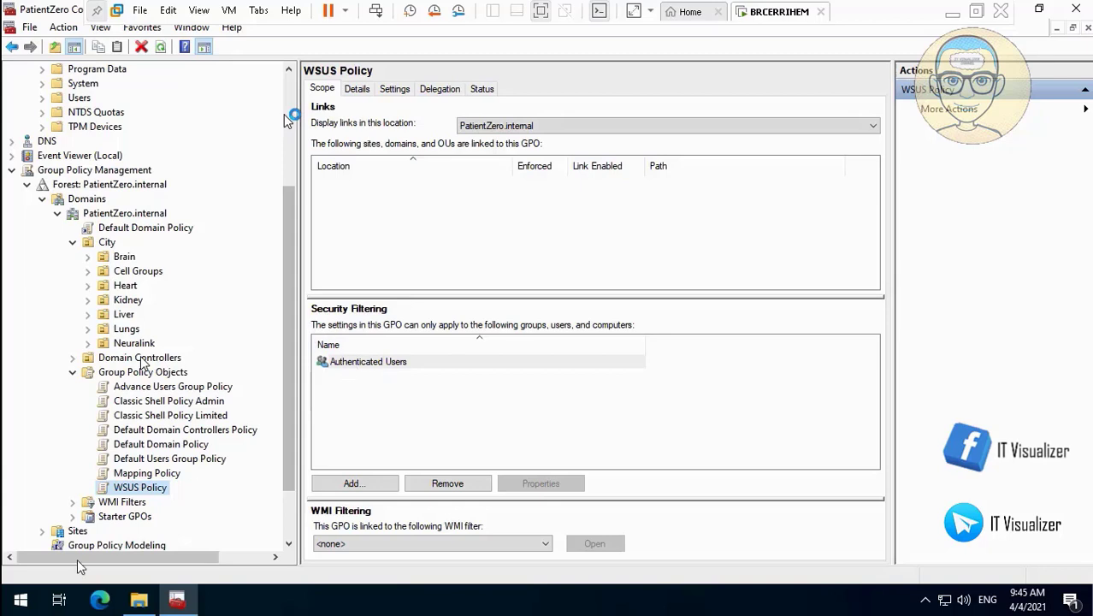
click(12, 582)
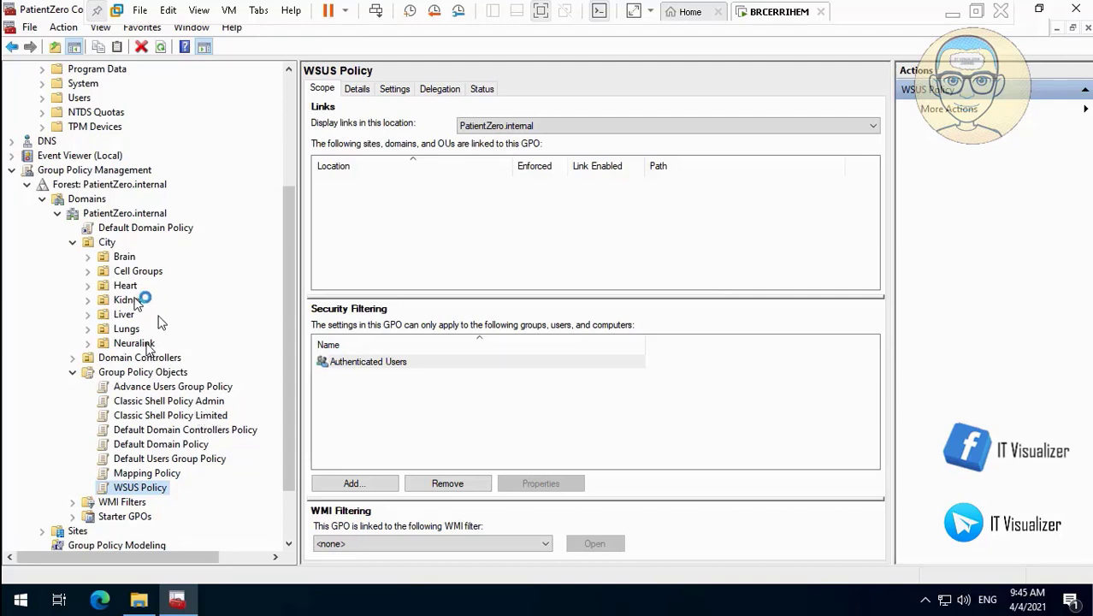
click(87, 257)
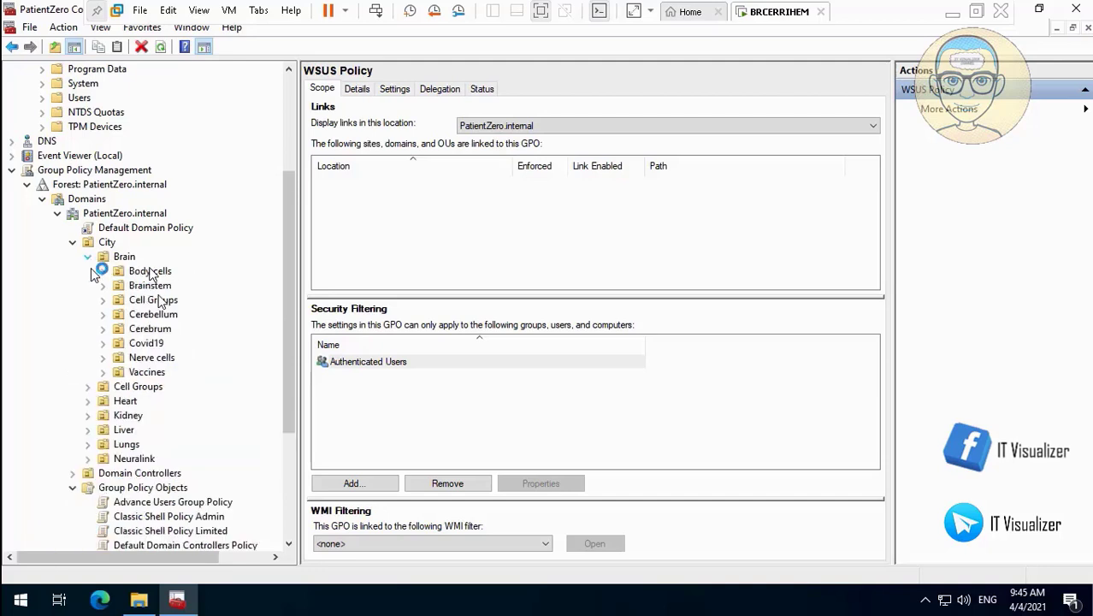
click(88, 387)
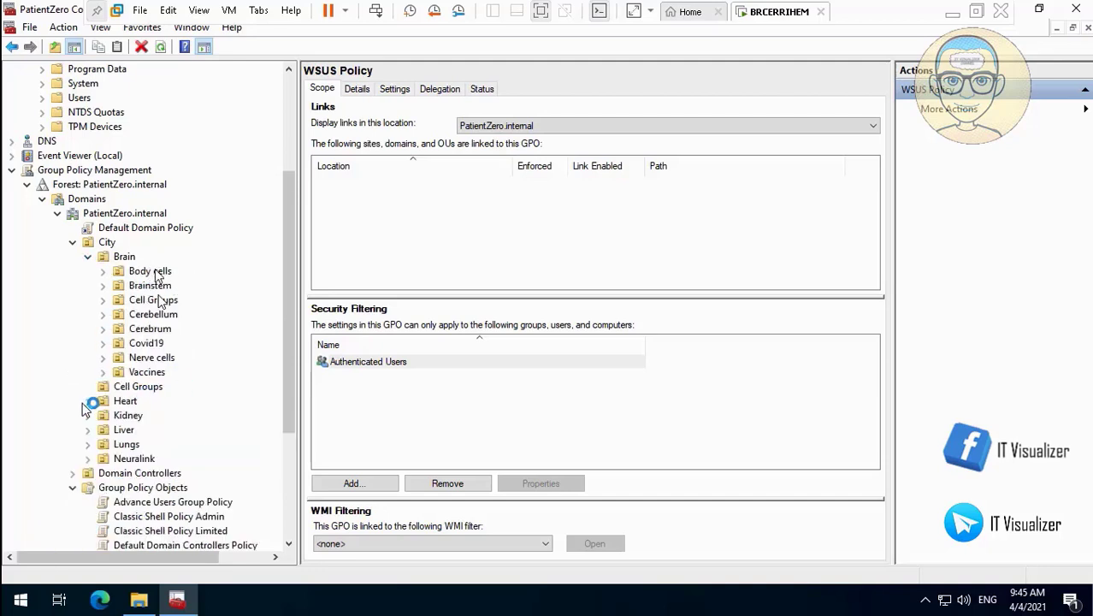
click(89, 402)
drag(287, 381, 293, 446)
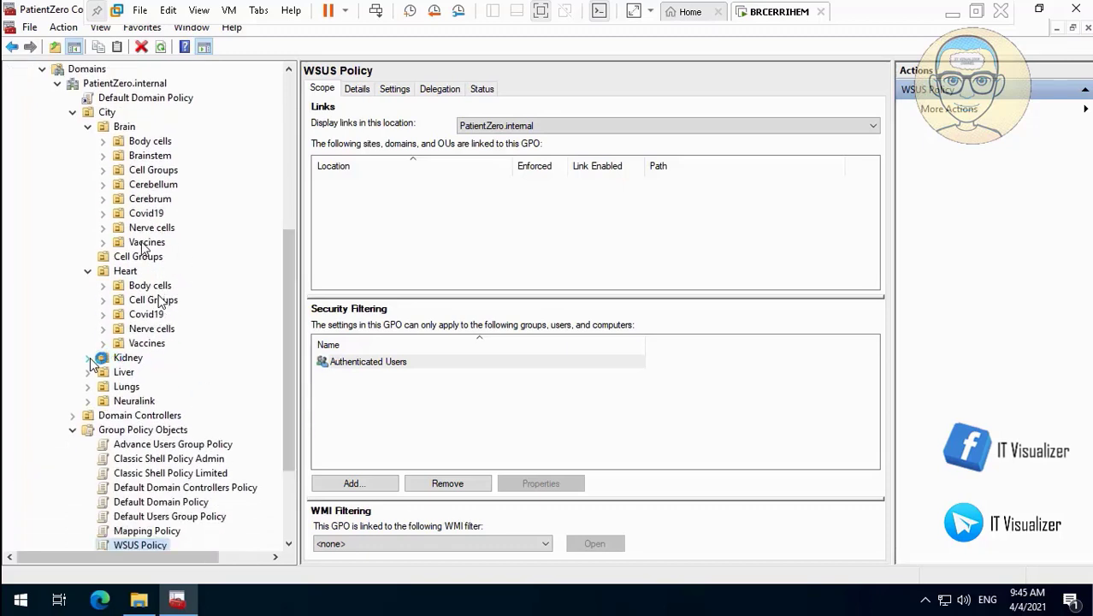
click(89, 357)
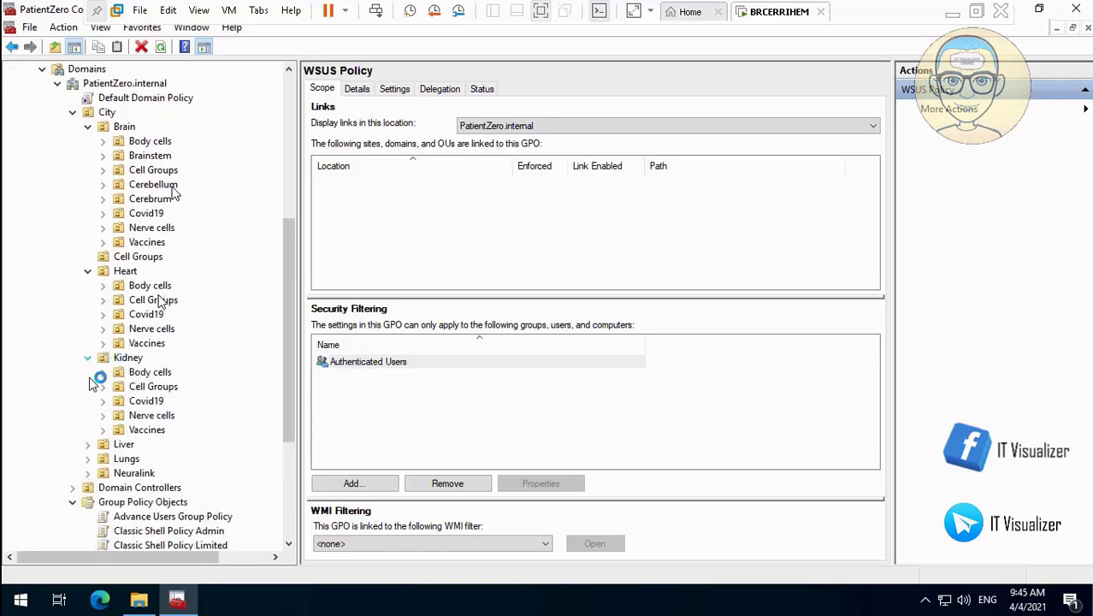
click(90, 443)
scroll(256, 428, down, 3)
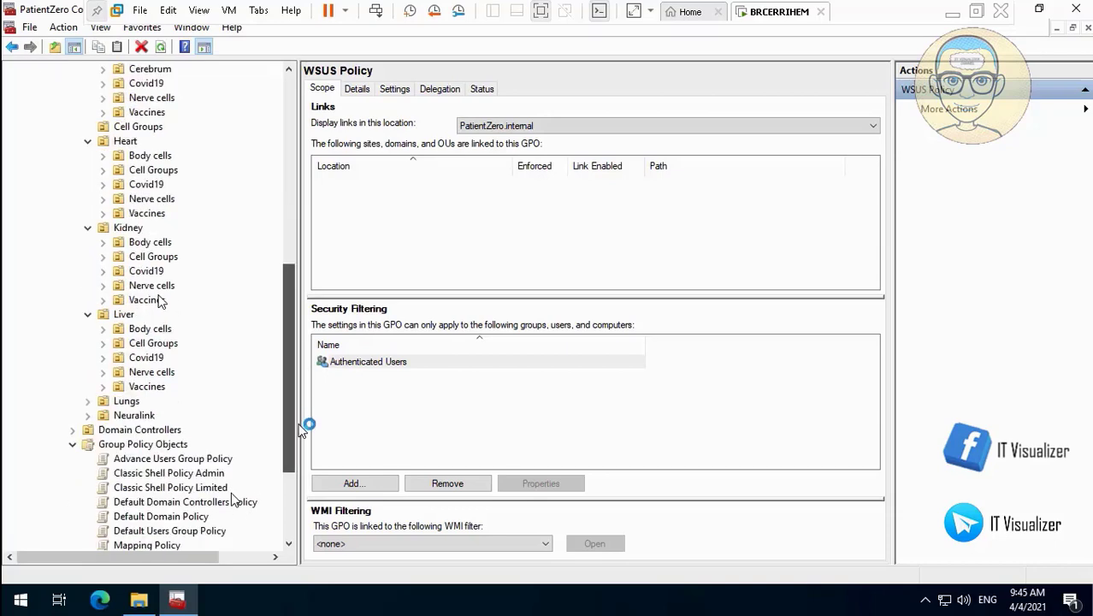
scroll(149, 301, down, 1)
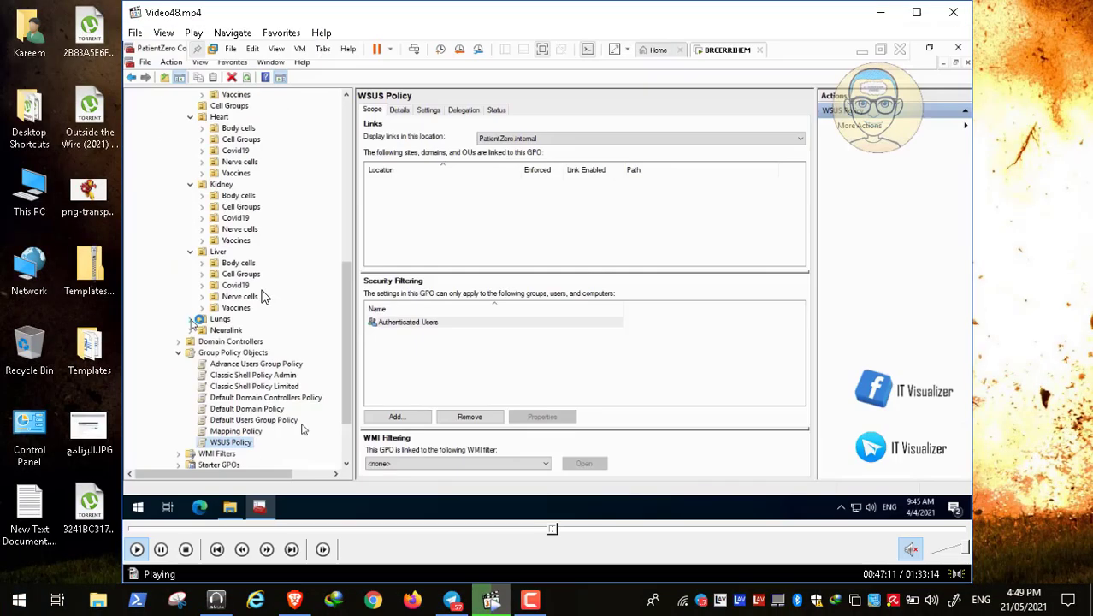
- Pause Video48.mp4 and the screen recorder, and return the player to full screen to resume playback
click(161, 549)
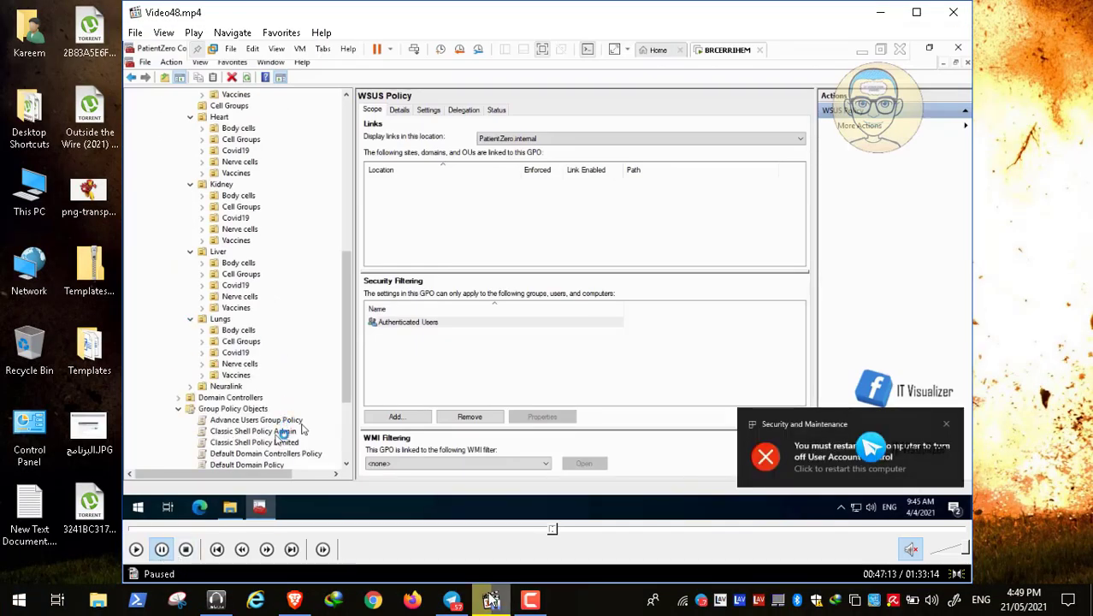
click(492, 602)
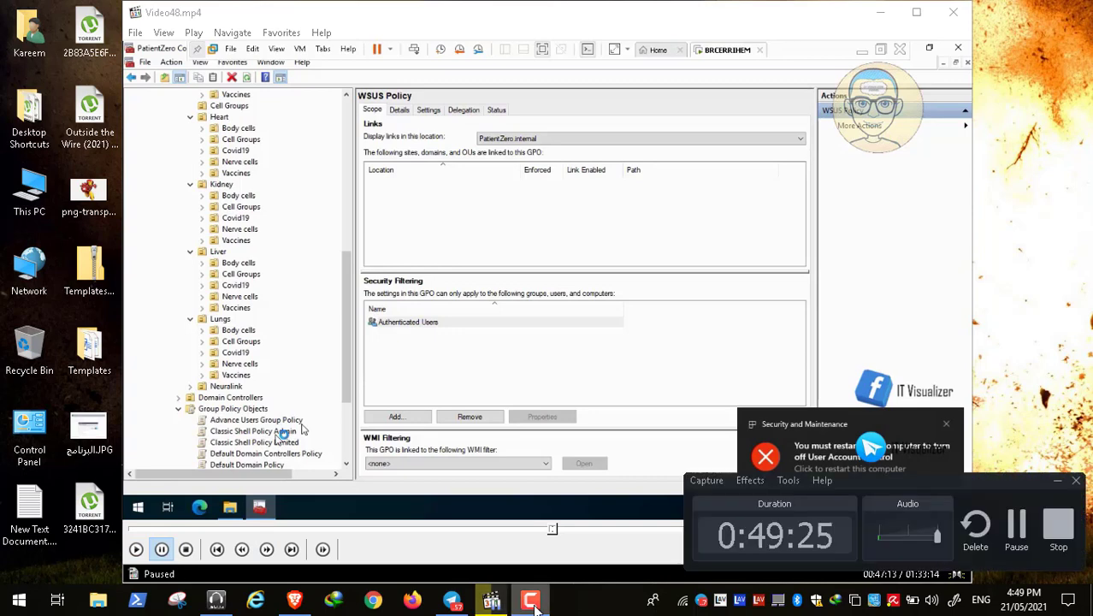
click(1018, 526)
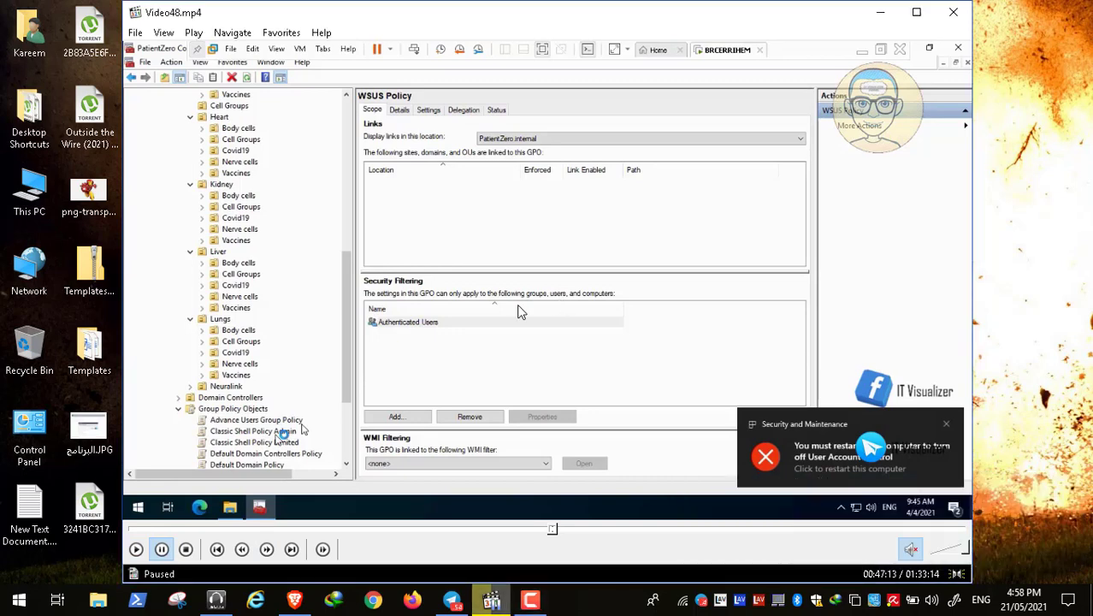
double_click(522, 312)
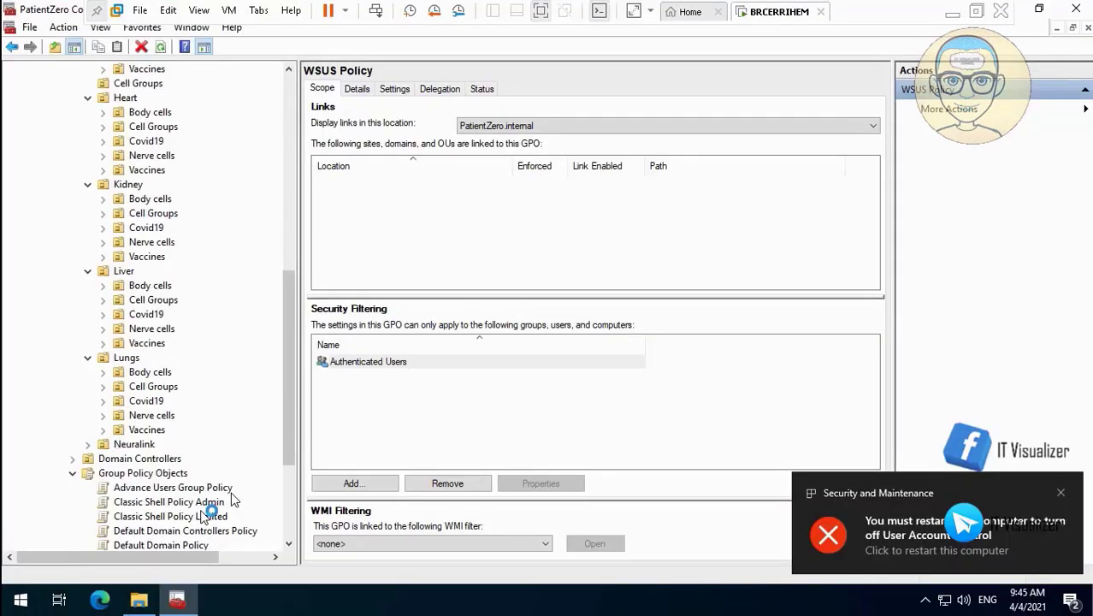
click(13, 582)
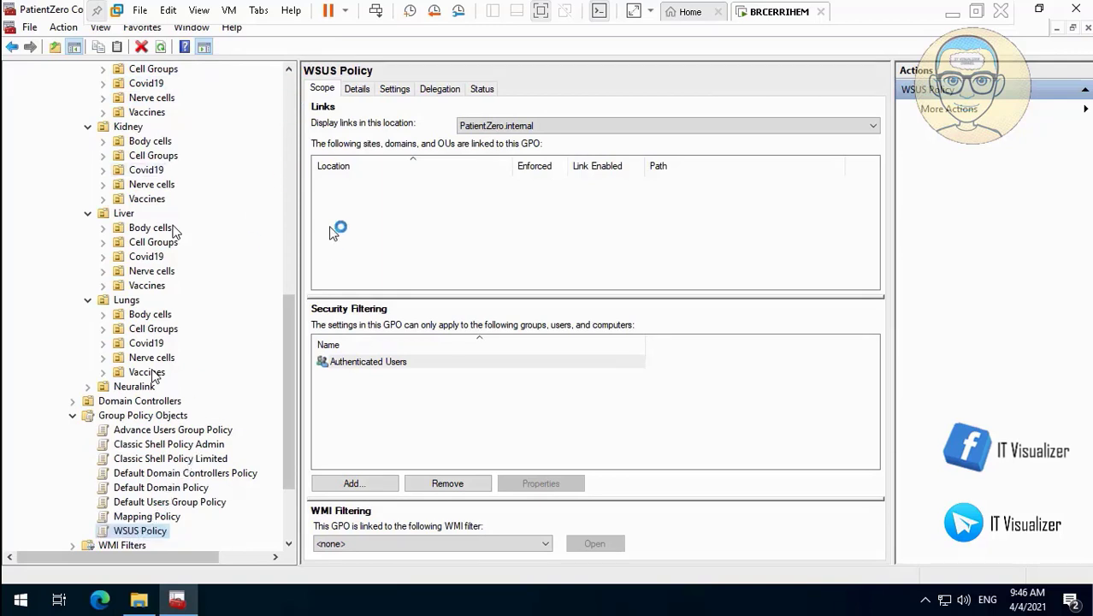
- Link the existing Classic Shell Policy Limited GPO to the Body cells OU under City > Brain
click(291, 120)
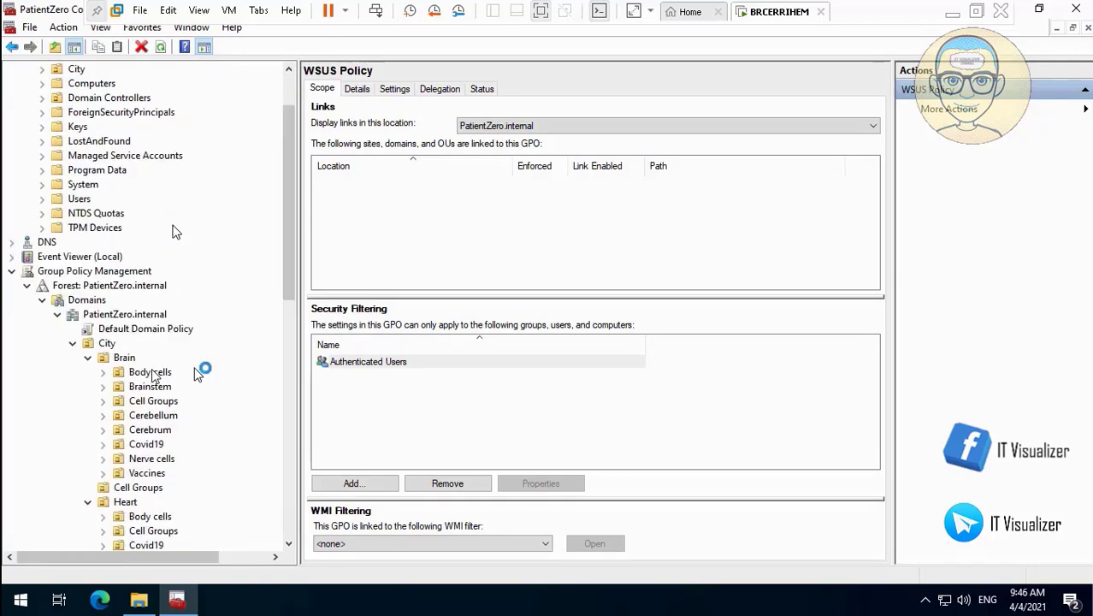
click(154, 374)
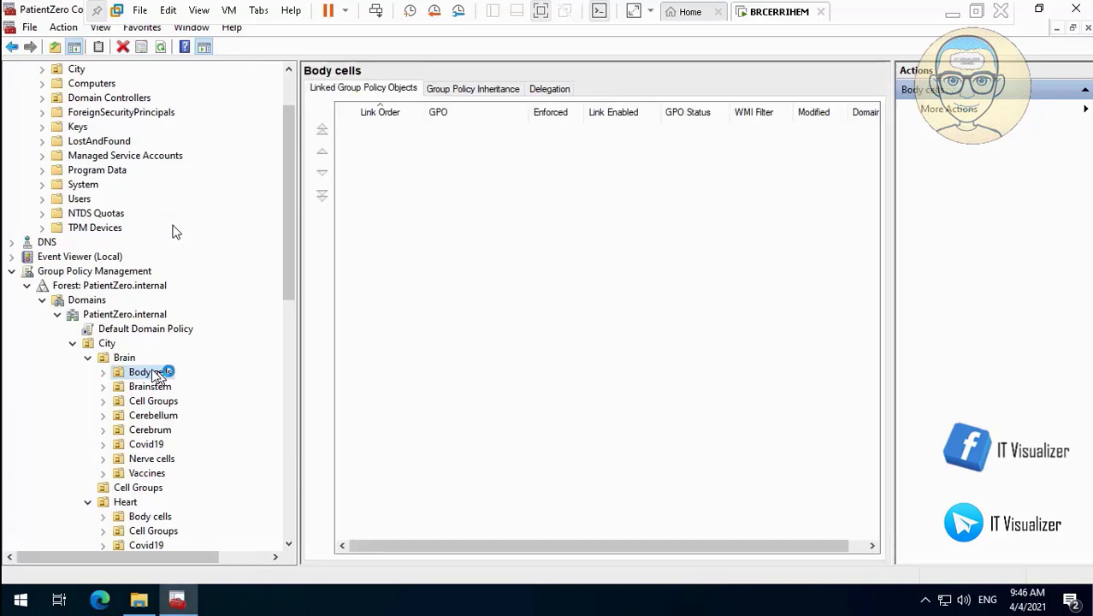
right_click(151, 374)
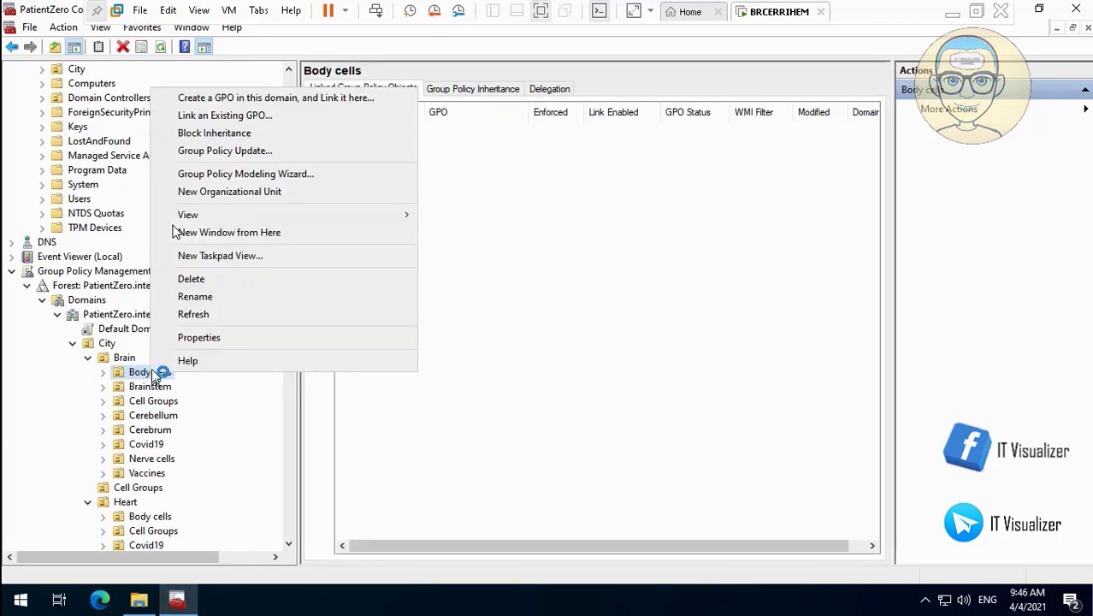
click(291, 122)
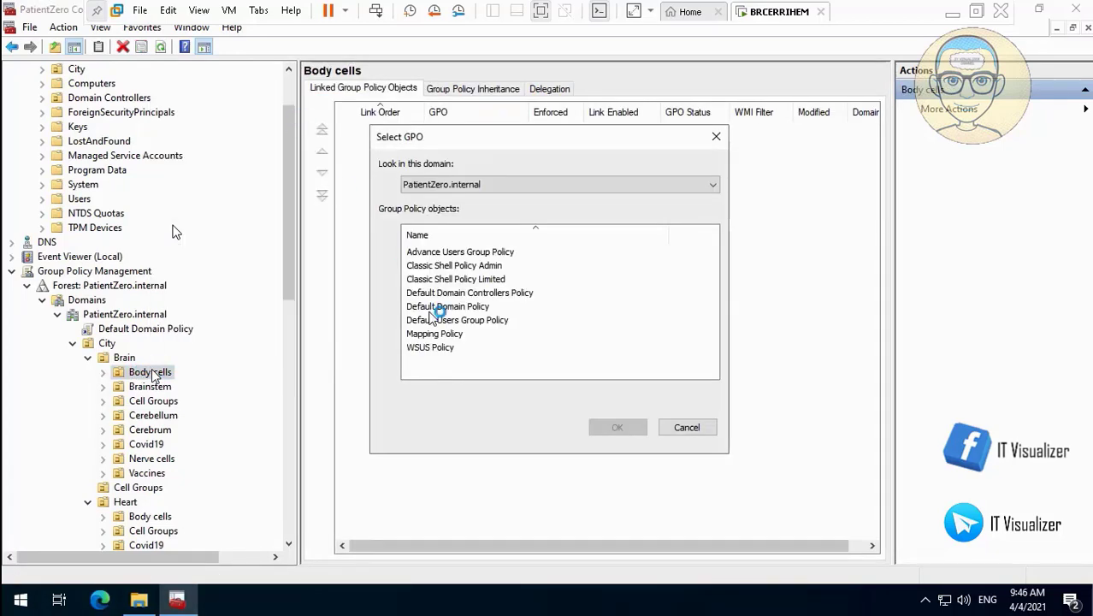
click(504, 280)
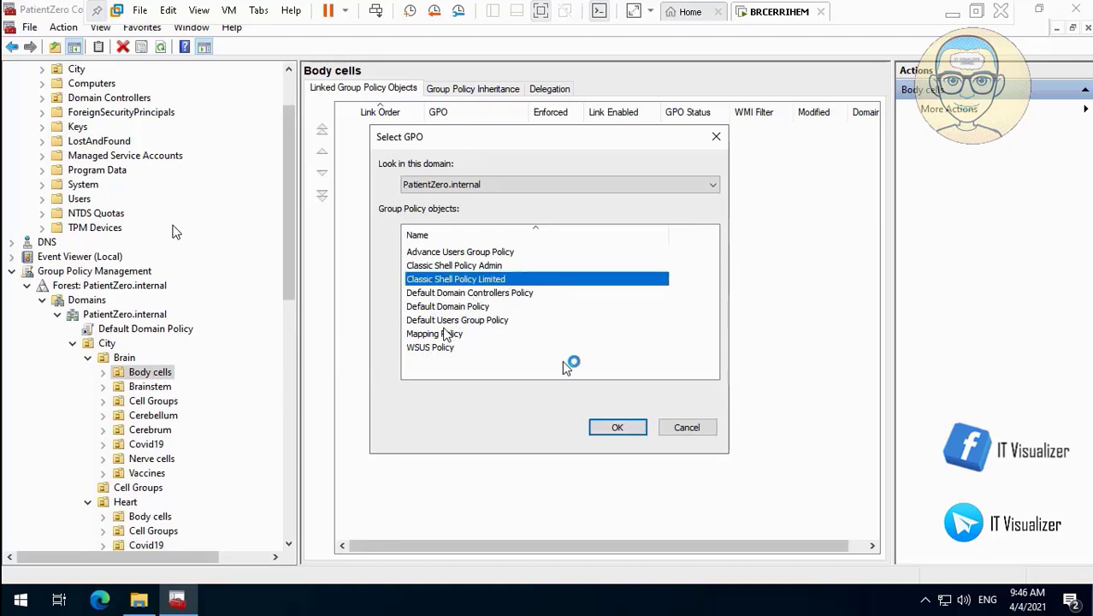
click(618, 426)
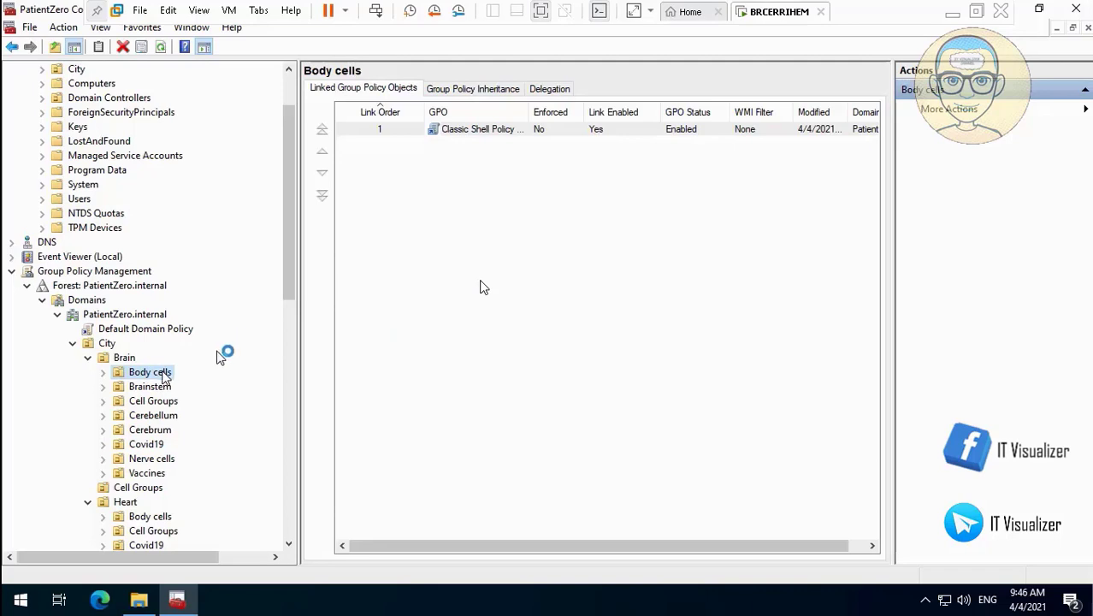
- Expand the Body cells OUs under Brain, Heart, Kidney, Liver and Lungs to examine their linked GPOs
scroll(293, 272, down, 2)
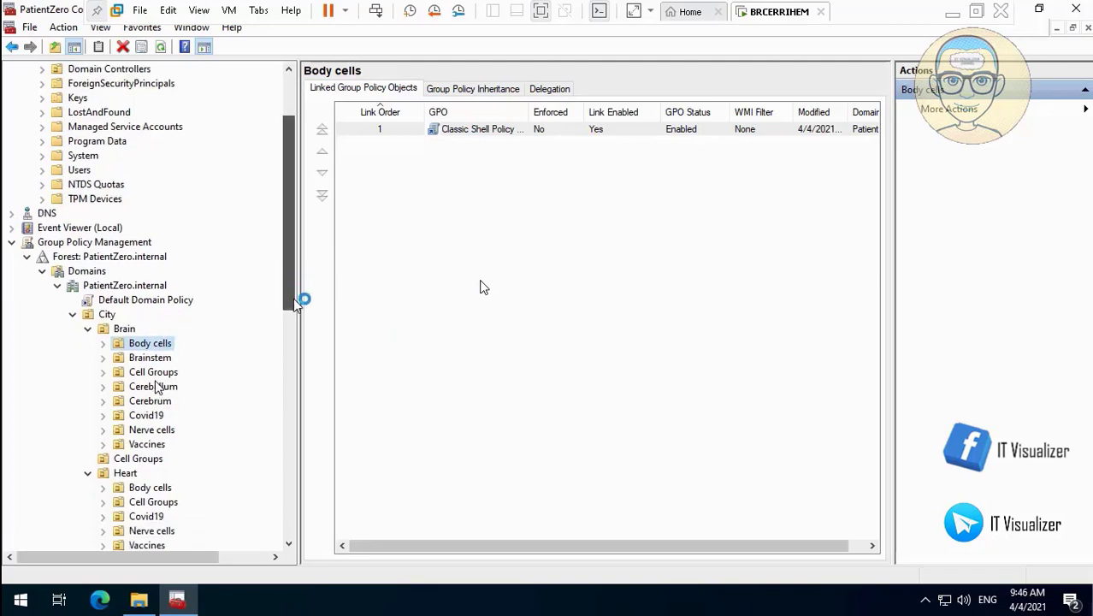
click(104, 272)
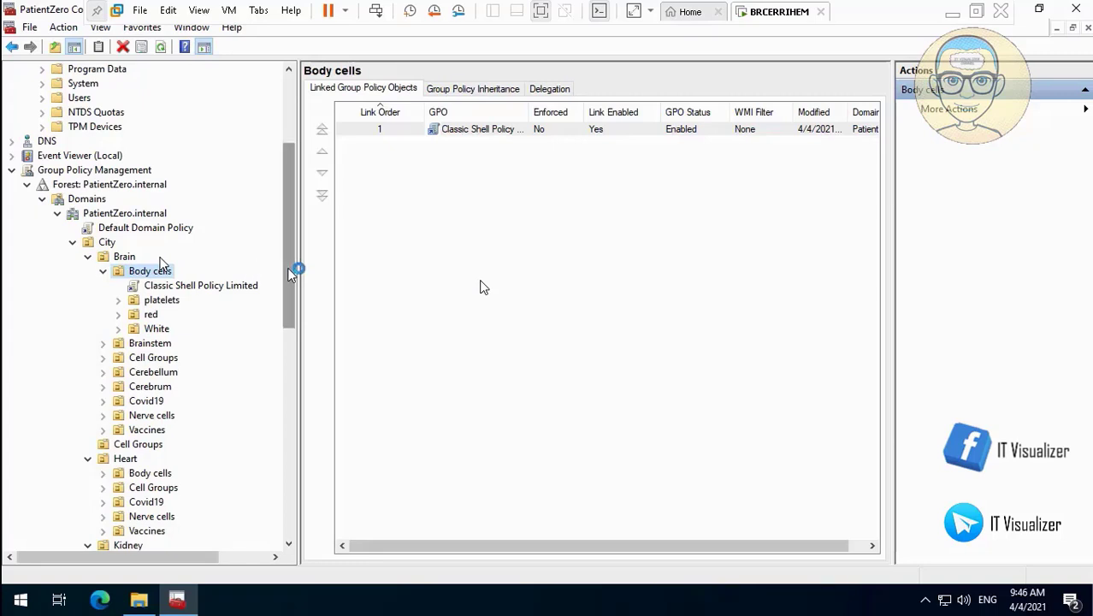
drag(291, 272, 301, 346)
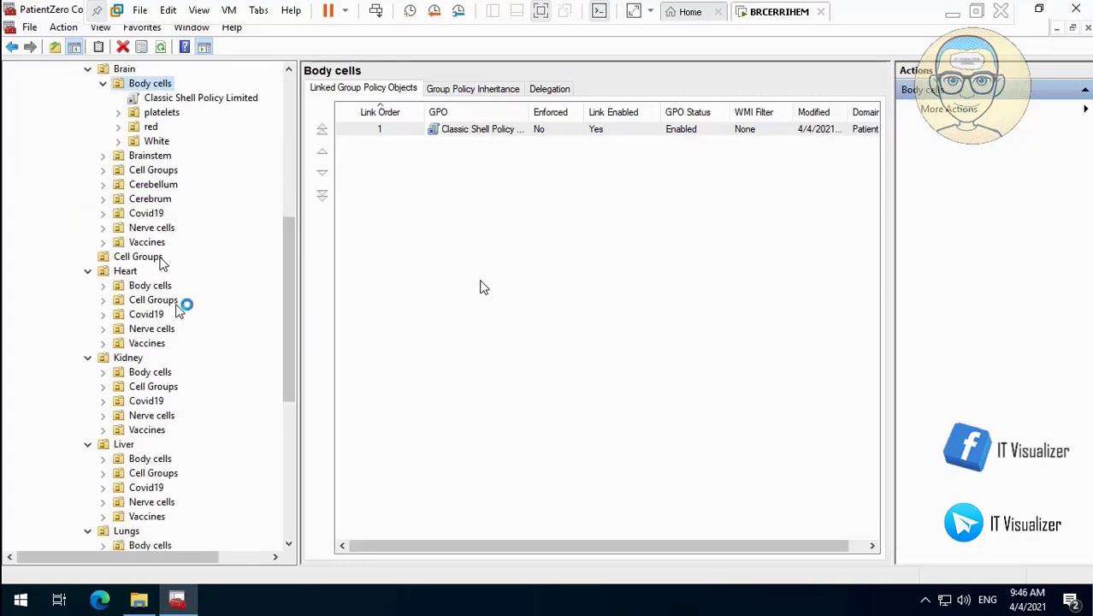
click(104, 285)
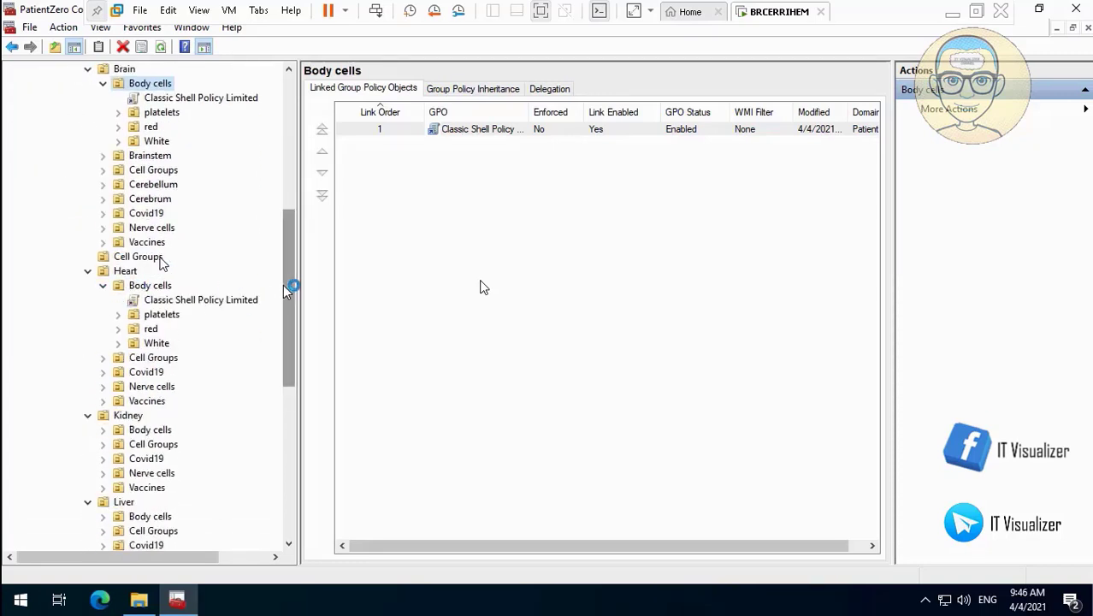
drag(291, 285, 303, 334)
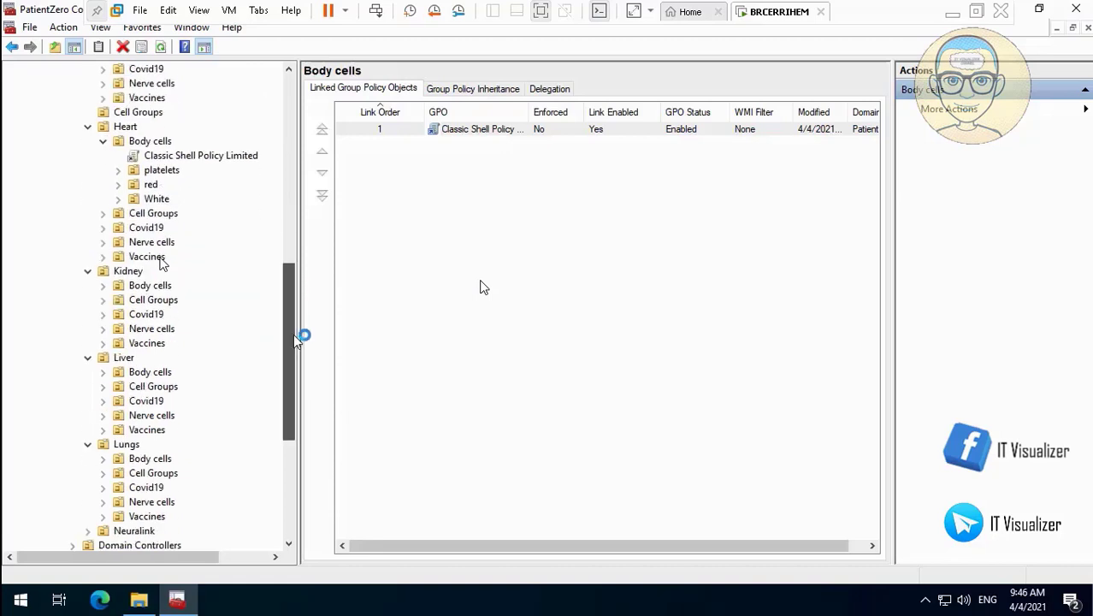
click(106, 286)
drag(295, 329, 291, 385)
click(104, 256)
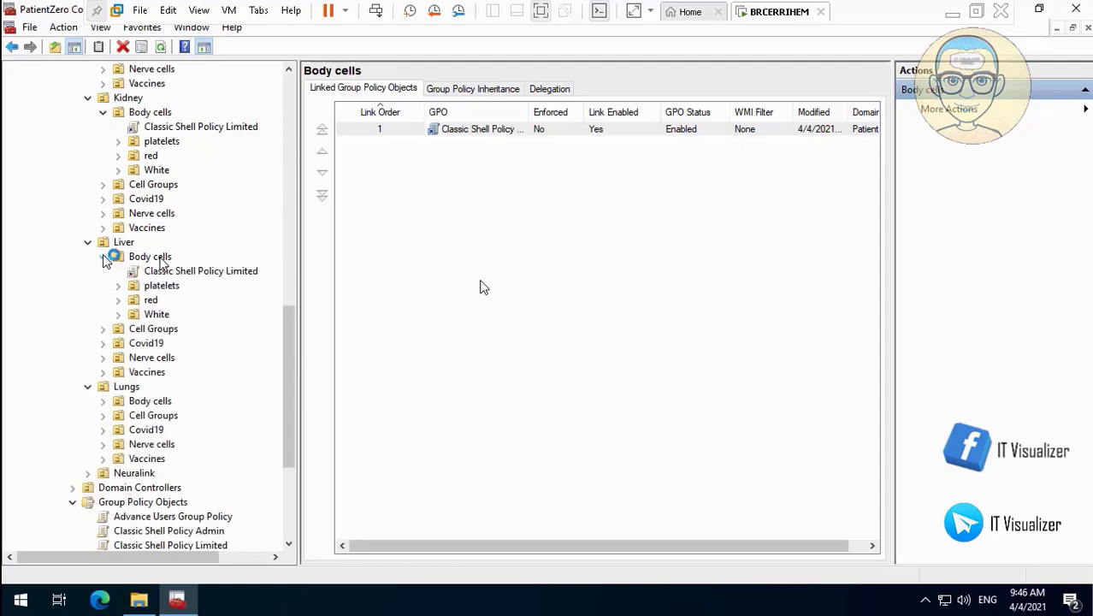
drag(307, 373, 307, 431)
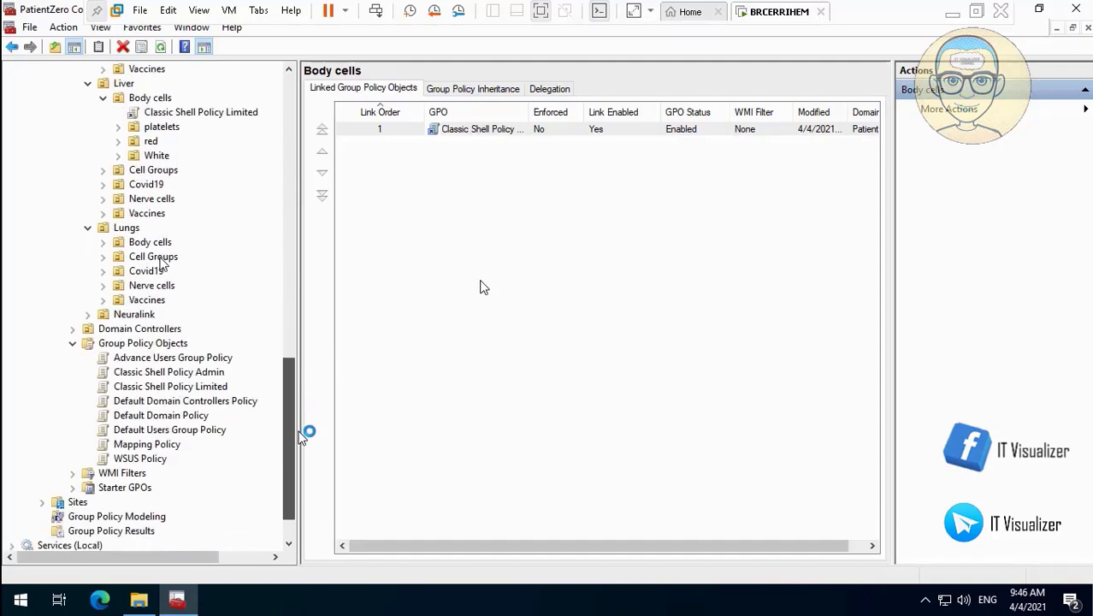
click(104, 242)
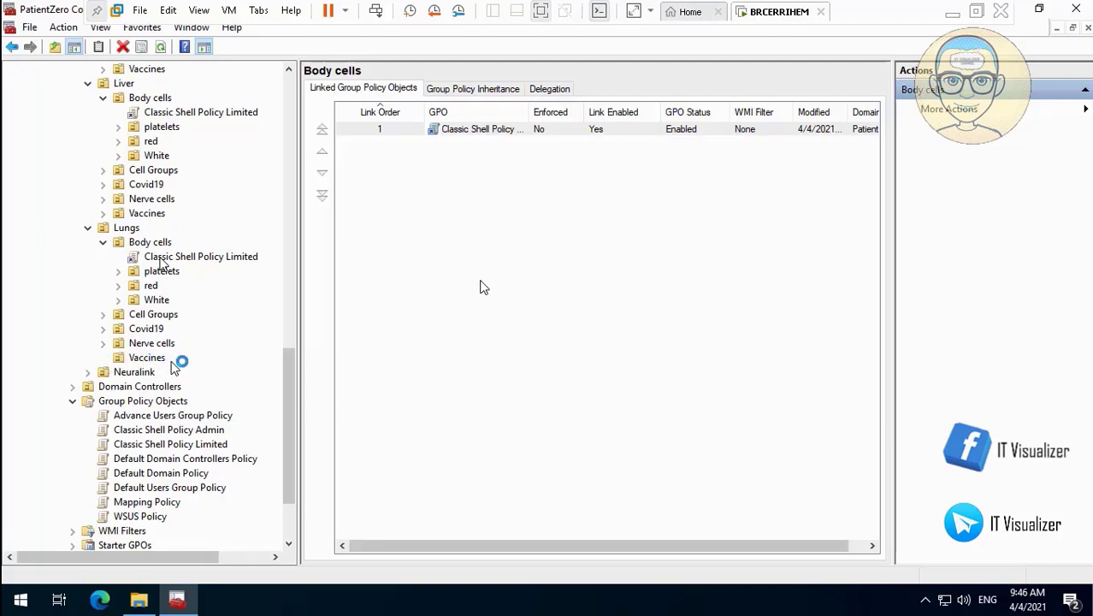
- Collapse the Body cells OUs under Brain, Heart, Kidney, Liver and Lungs
mouse_move(295, 391)
mouse_down()
mouse_move(293, 358)
mouse_move(292, 377)
mouse_up()
drag(293, 395, 288, 203)
click(103, 197)
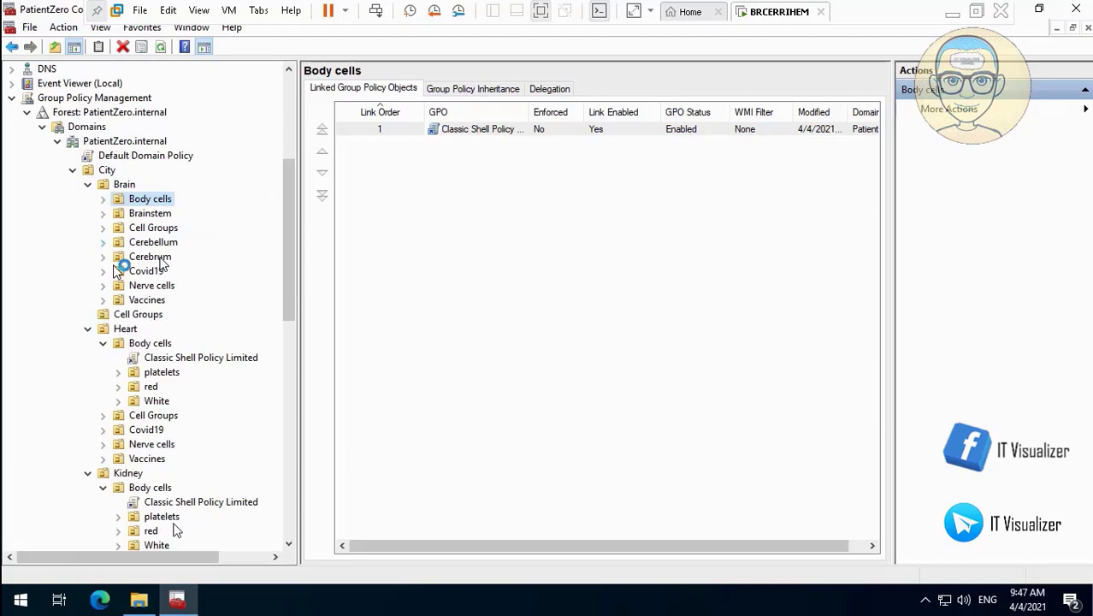
click(13, 582)
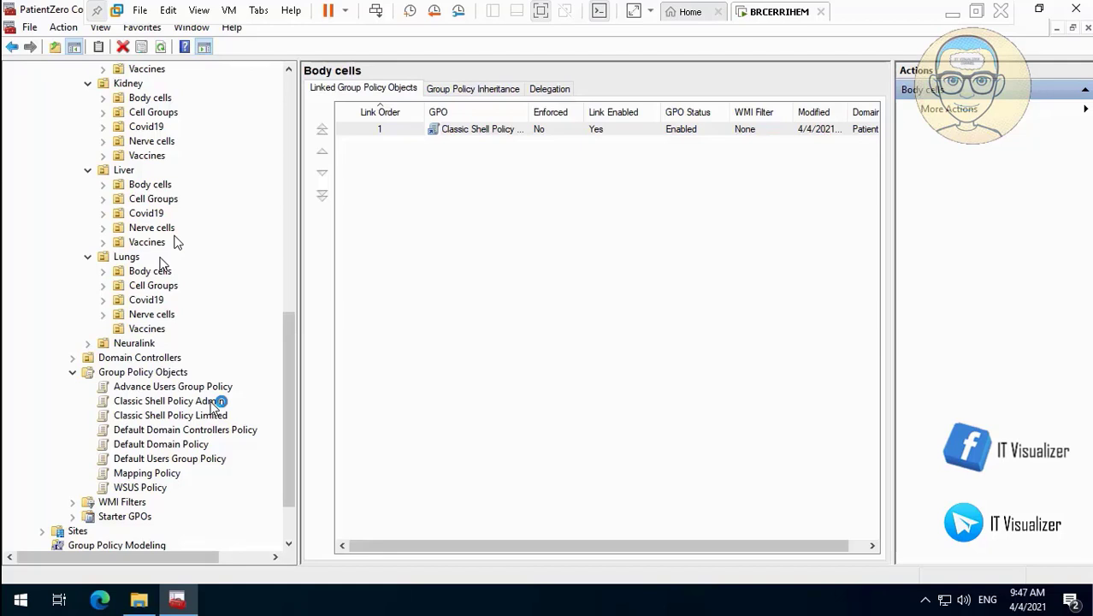
- Link the Classic Shell Policy Admin GPO to the Vaccines OUs under Lungs, Liver and Kidney
drag(215, 402, 158, 329)
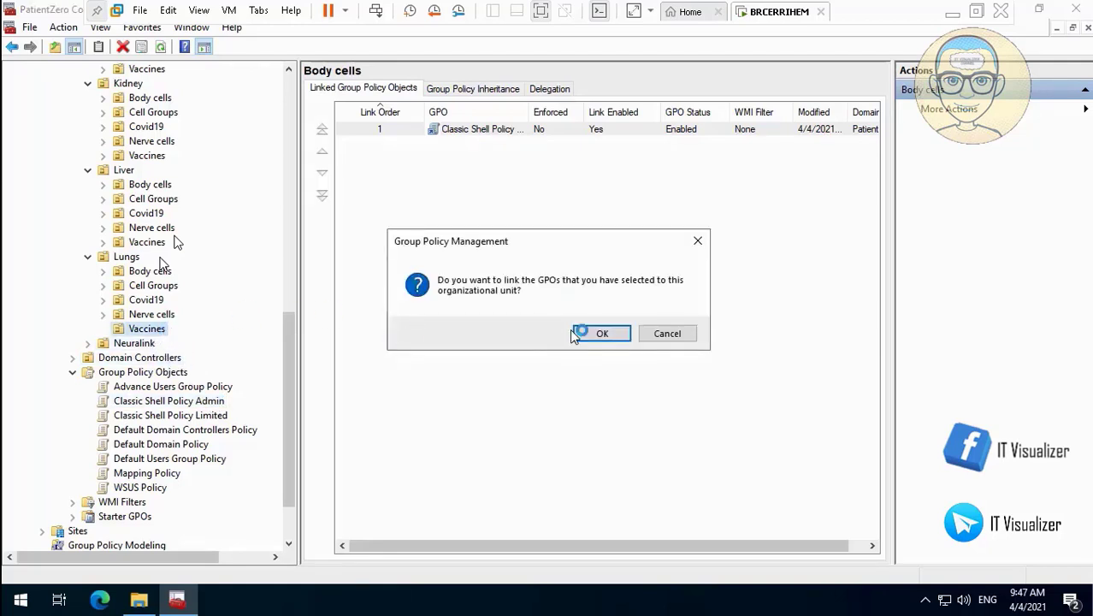
click(574, 333)
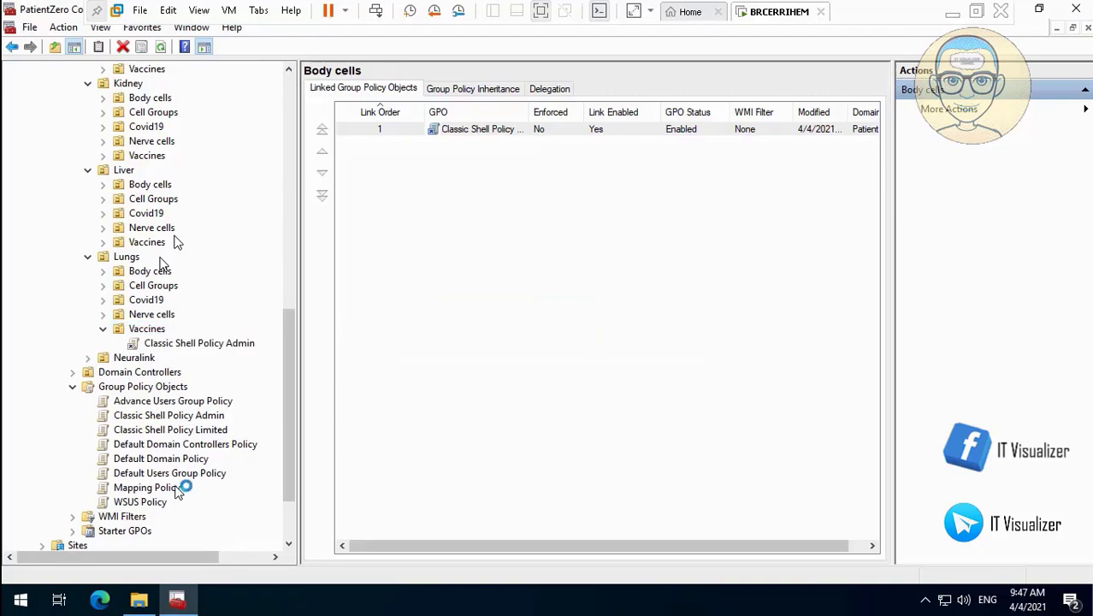
click(209, 417)
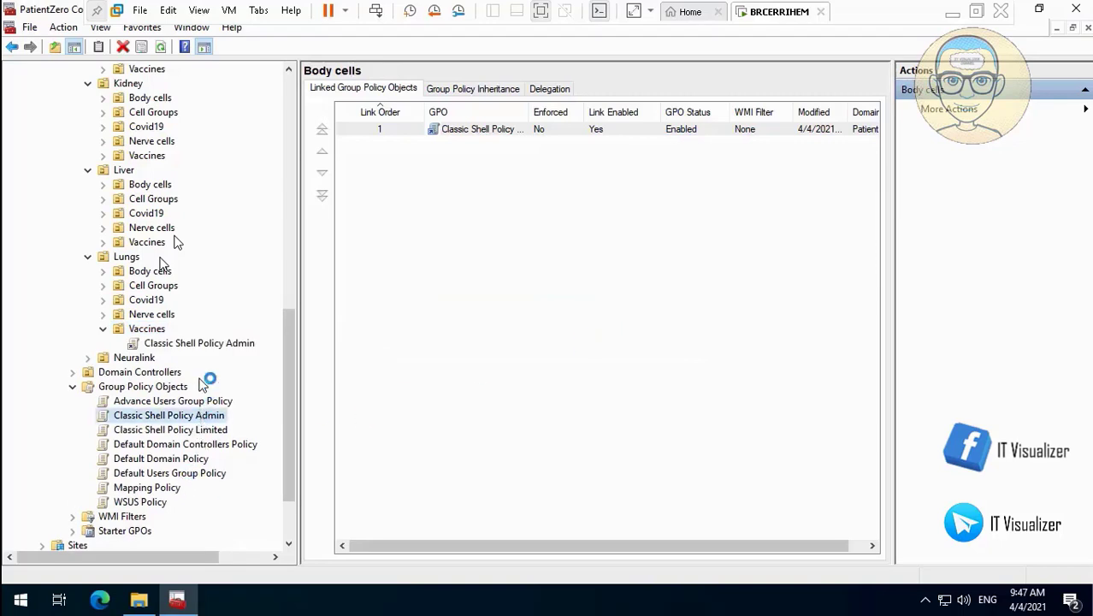
drag(203, 385, 173, 243)
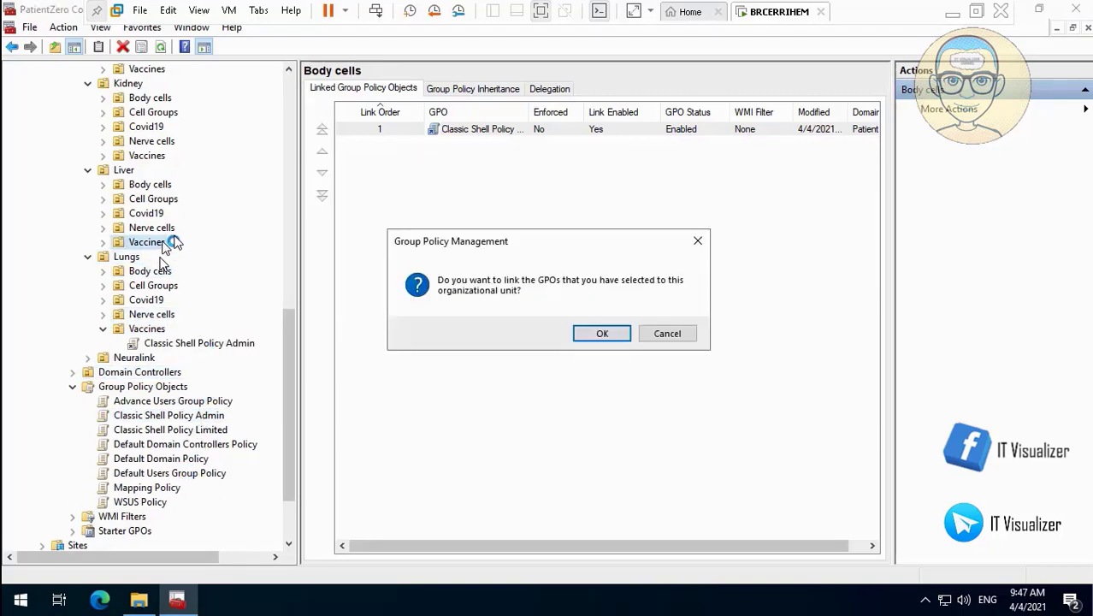
click(606, 334)
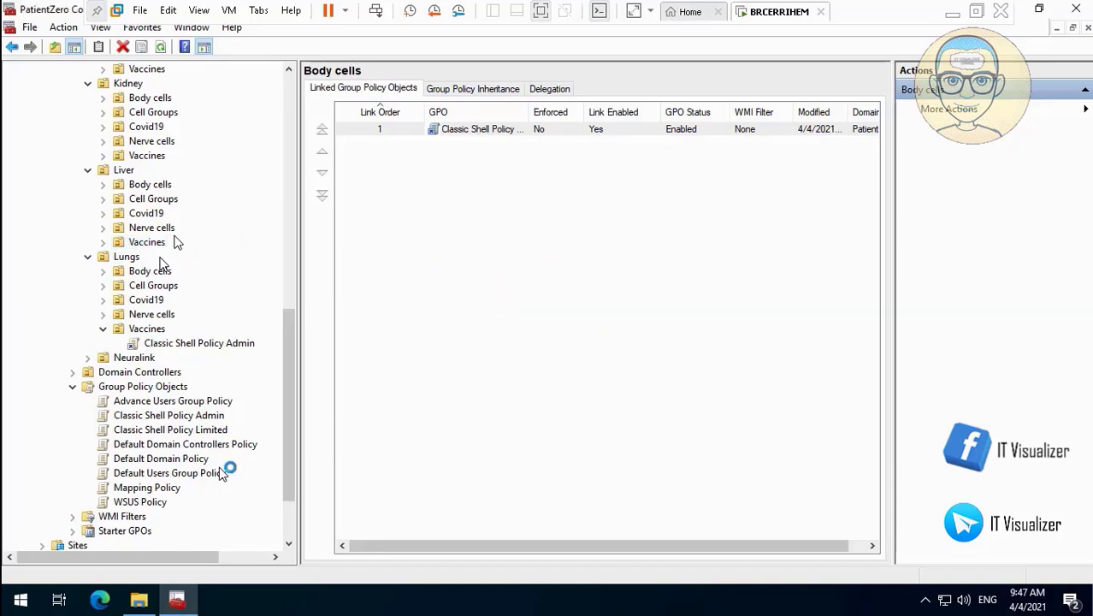
drag(192, 417, 160, 158)
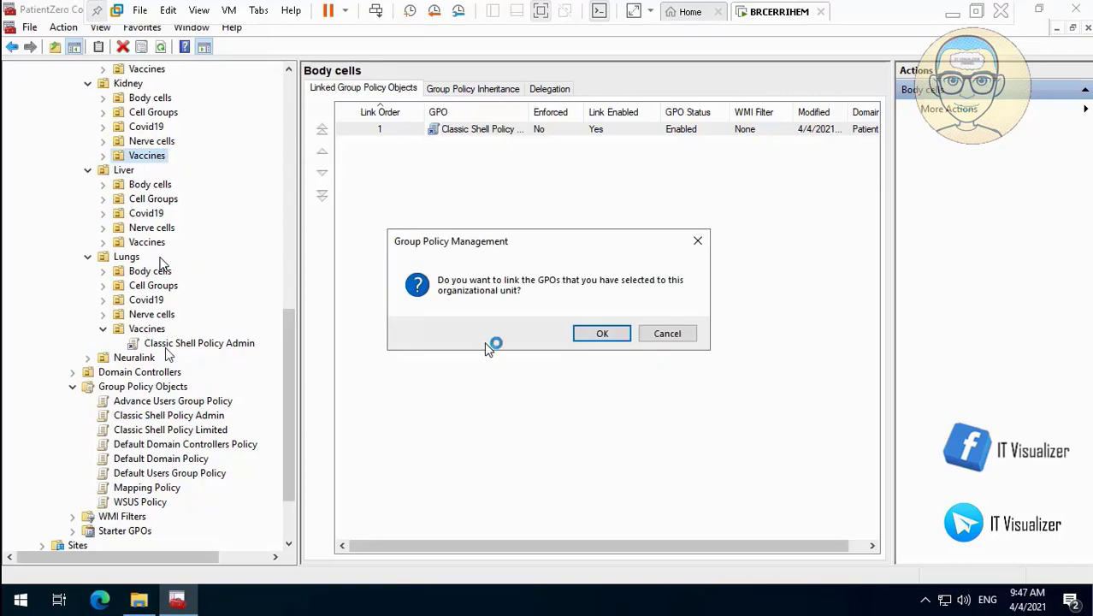
click(602, 333)
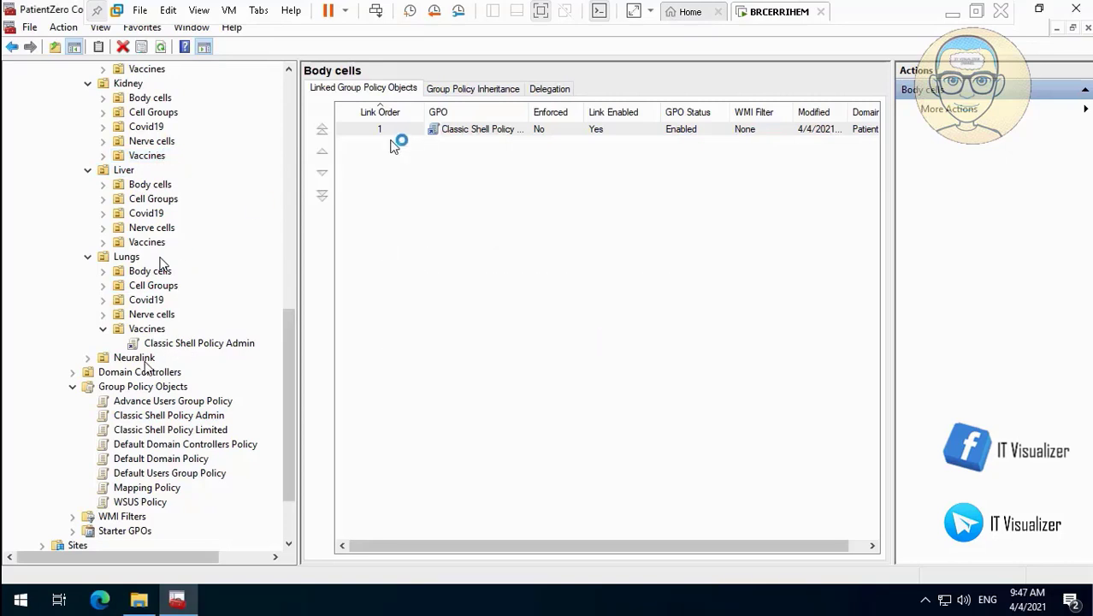
- Try to link the existing Classic Shell Policy Admin GPO to Kidney's Vaccines OU again and check that OU's linked GPOs
click(294, 69)
scroll(293, 69, up, 4)
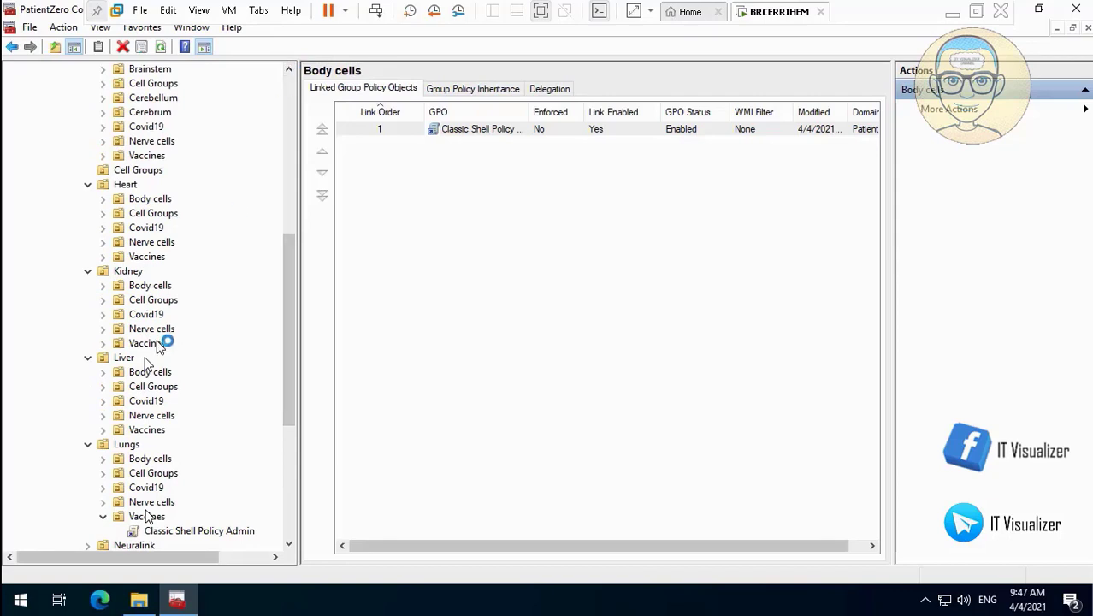
right_click(157, 341)
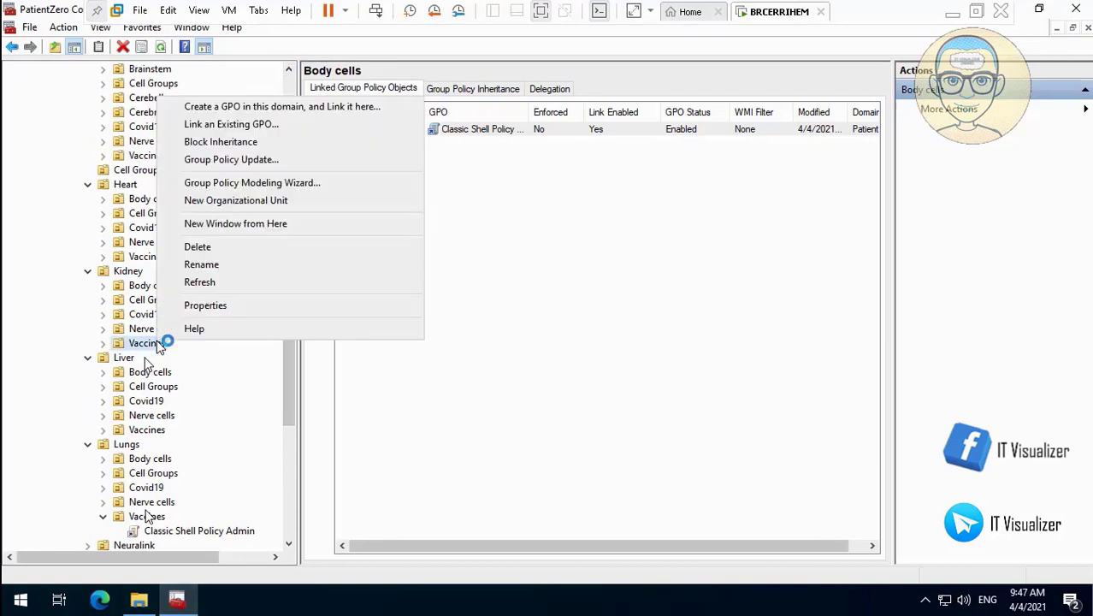
click(277, 127)
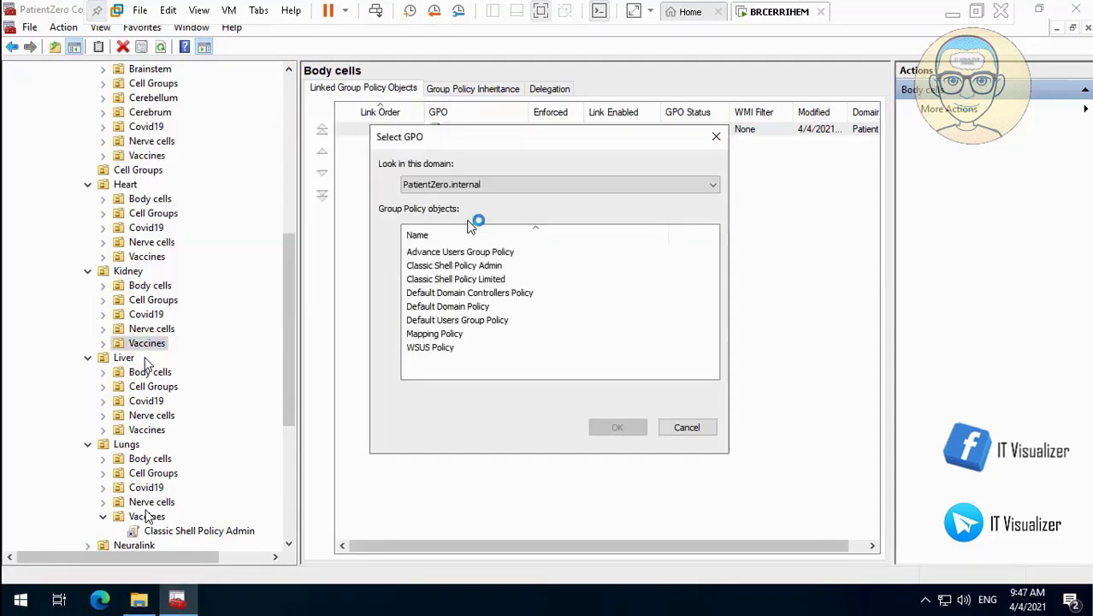
click(505, 267)
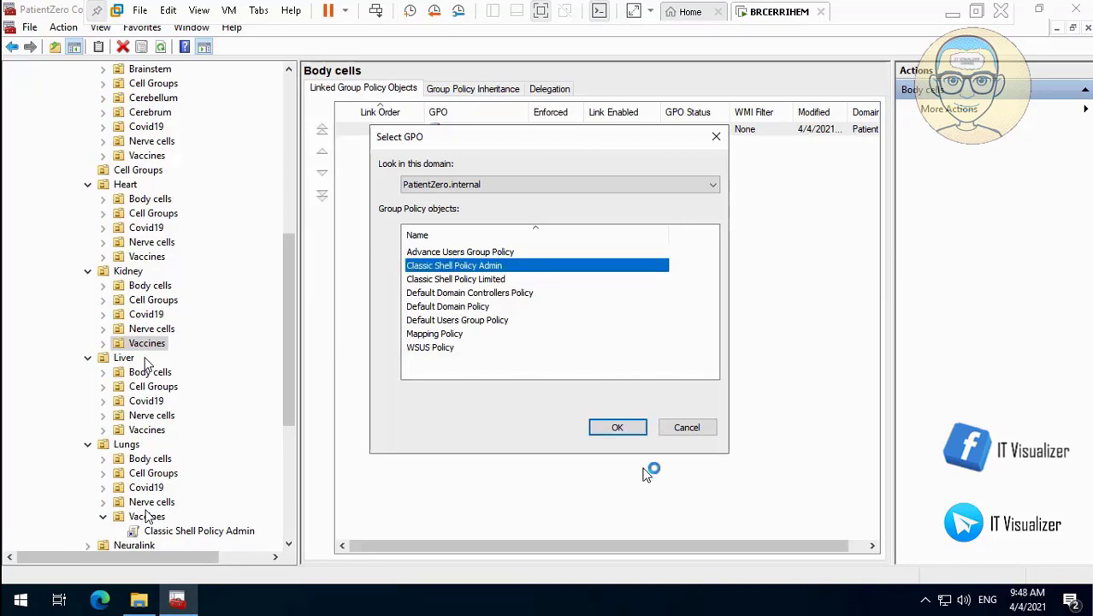
click(623, 423)
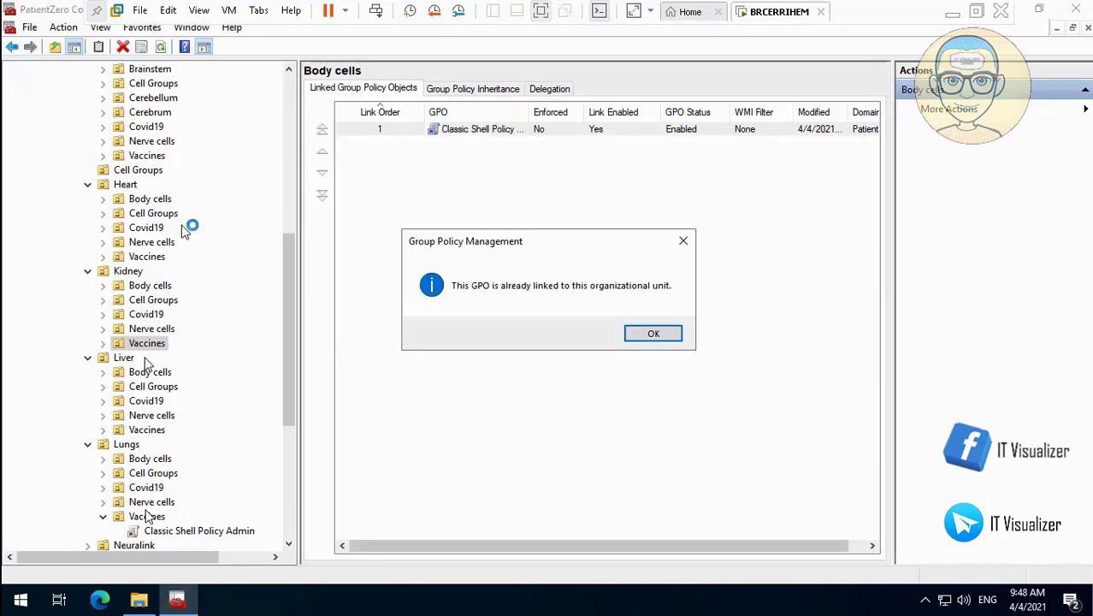
click(653, 336)
click(103, 343)
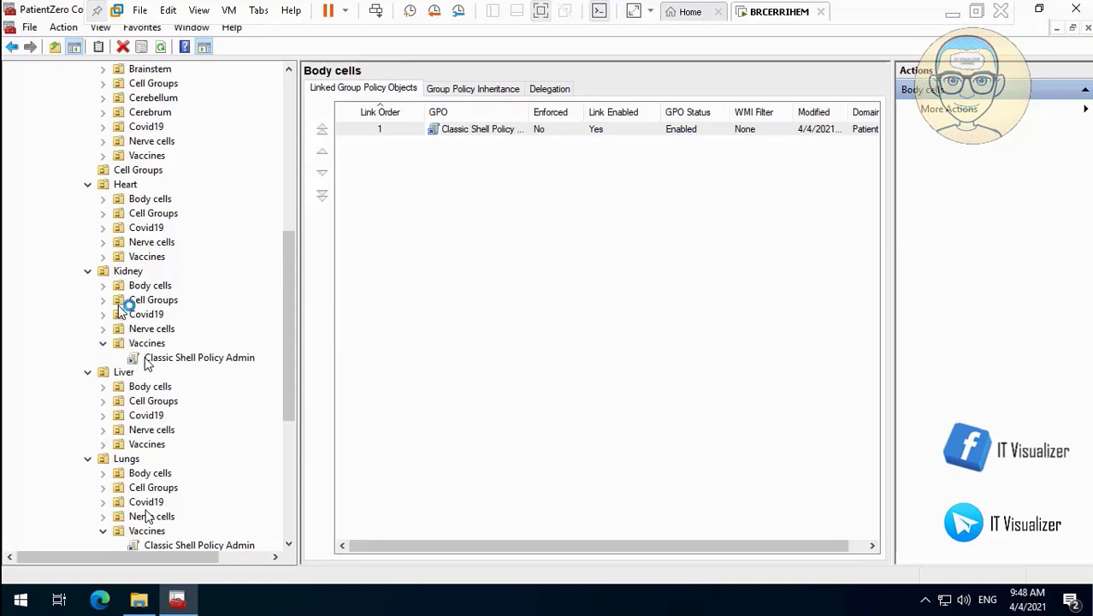
click(104, 343)
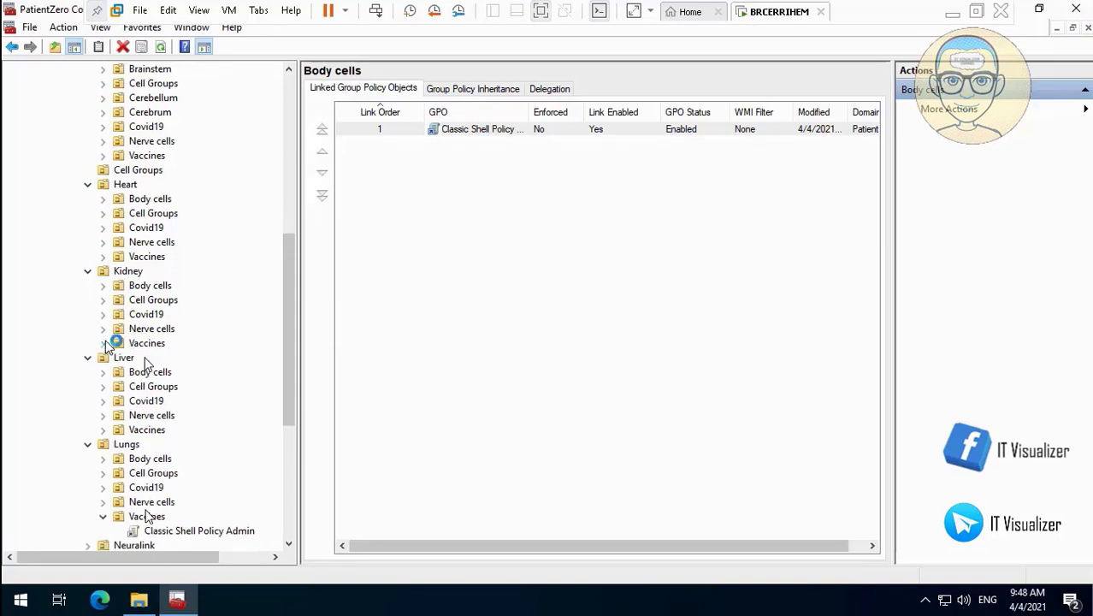
- Link the existing Classic Shell Policy Admin GPO to the Vaccines OU under Heart
right_click(154, 259)
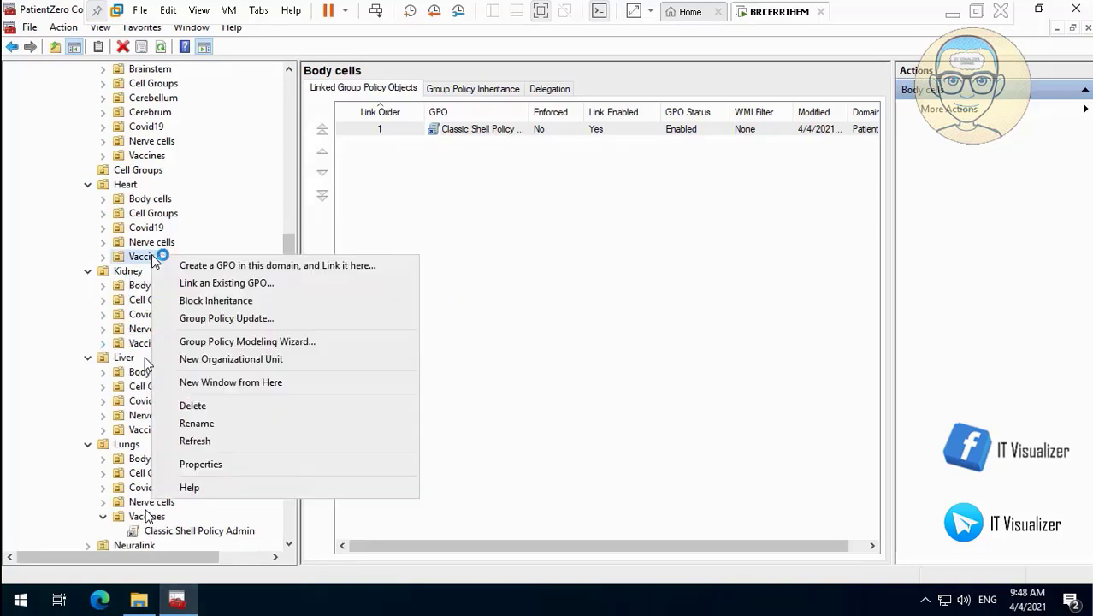
click(215, 282)
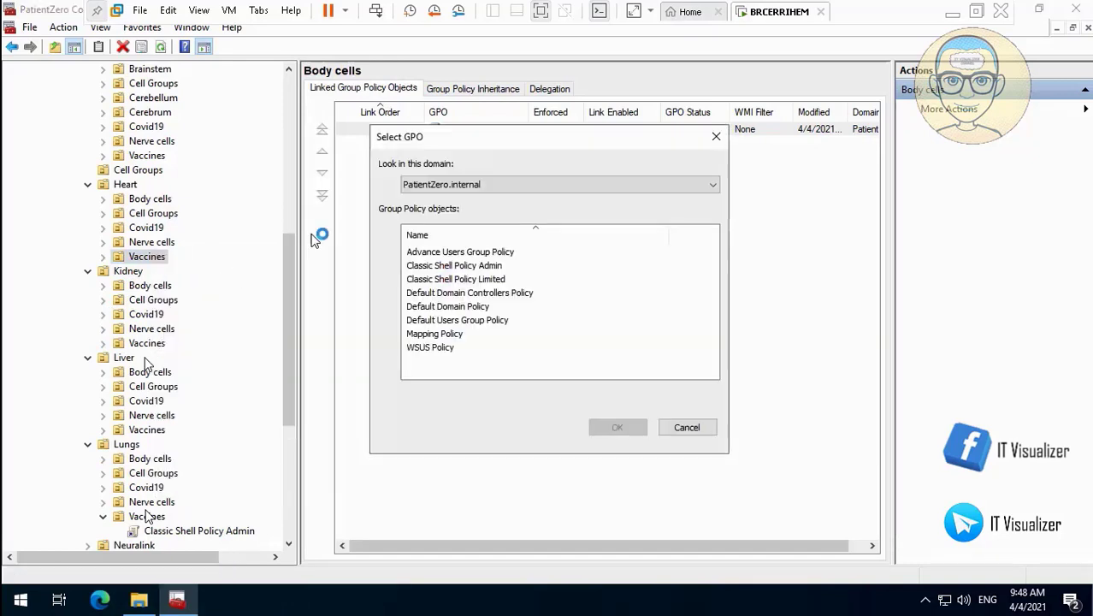
click(501, 267)
click(617, 427)
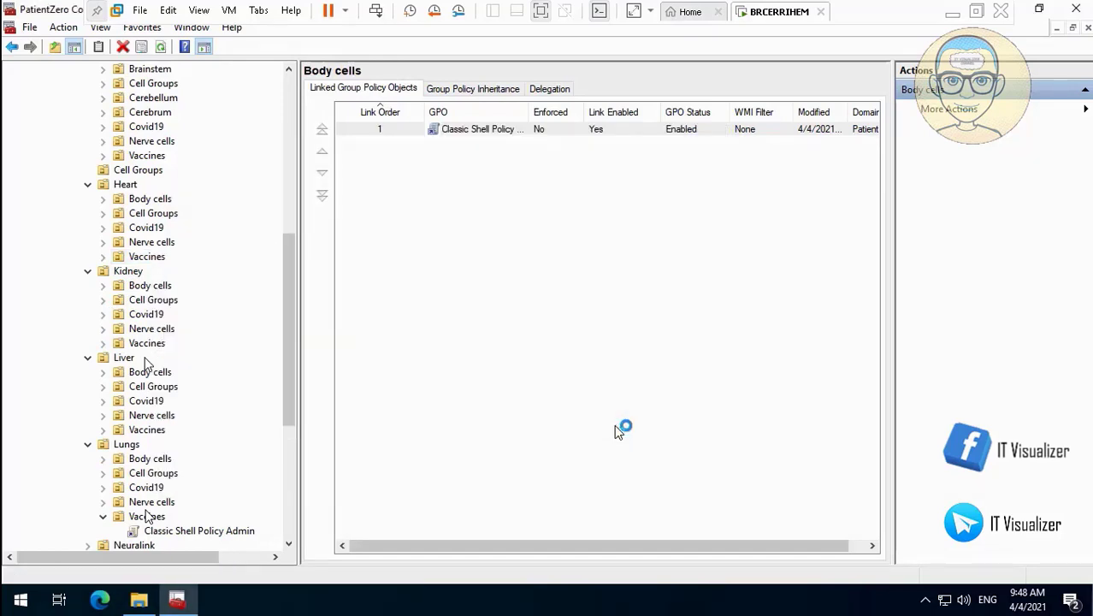
- Link the existing Classic Shell Policy Admin GPO to the Vaccines OU under Brain
drag(292, 246, 289, 192)
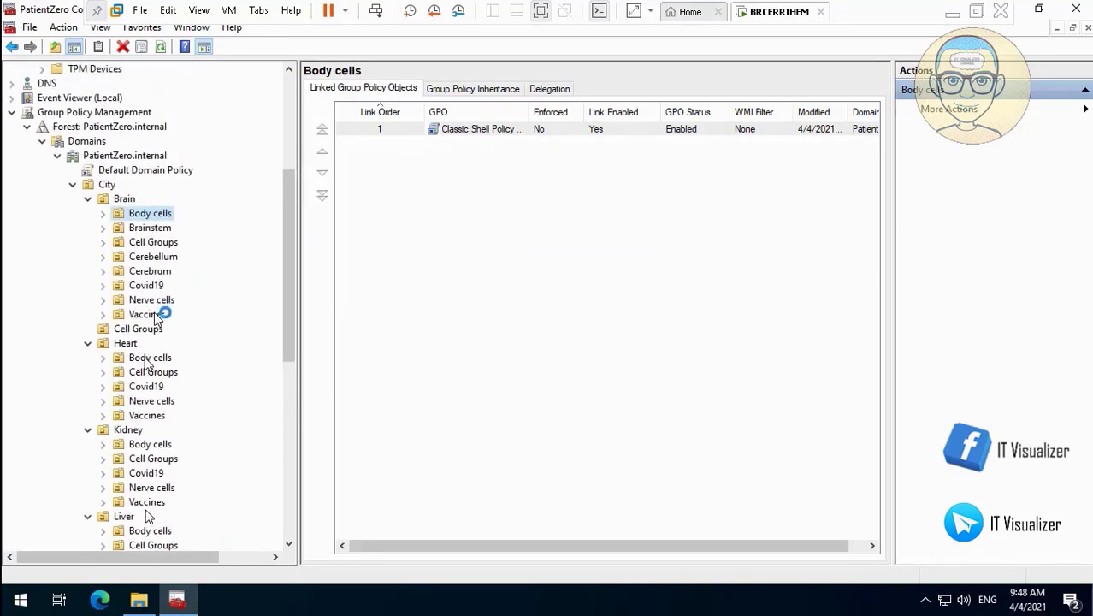
right_click(156, 315)
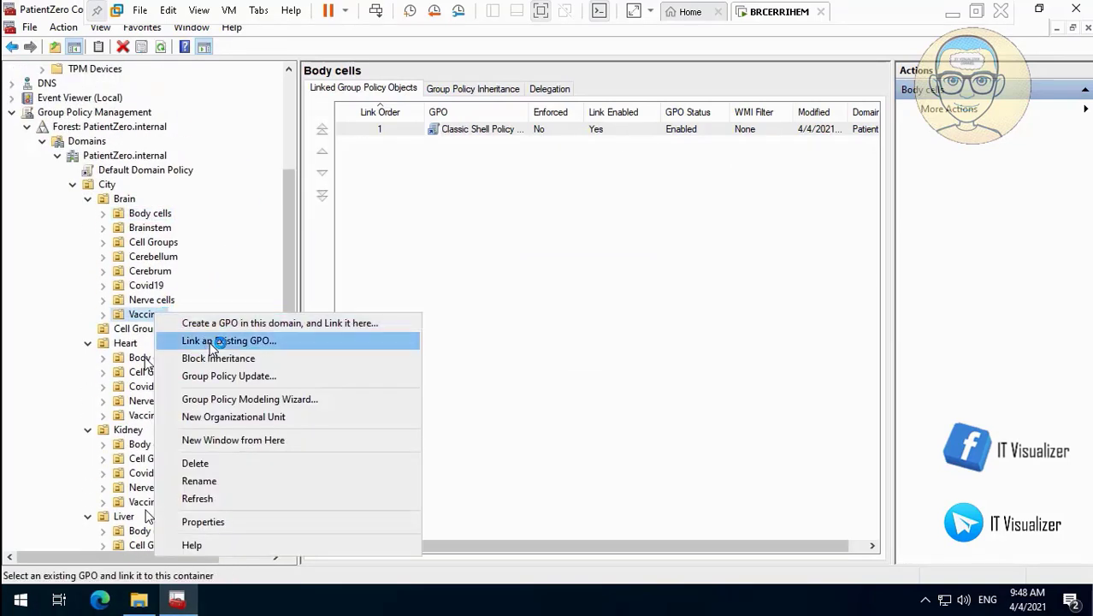
click(212, 341)
click(488, 266)
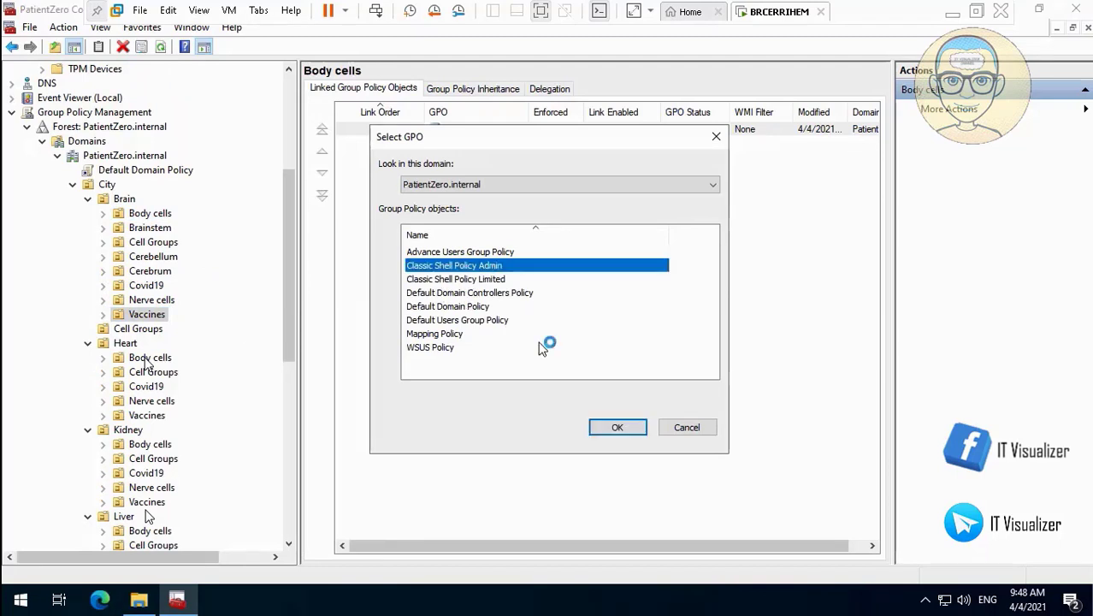
click(621, 425)
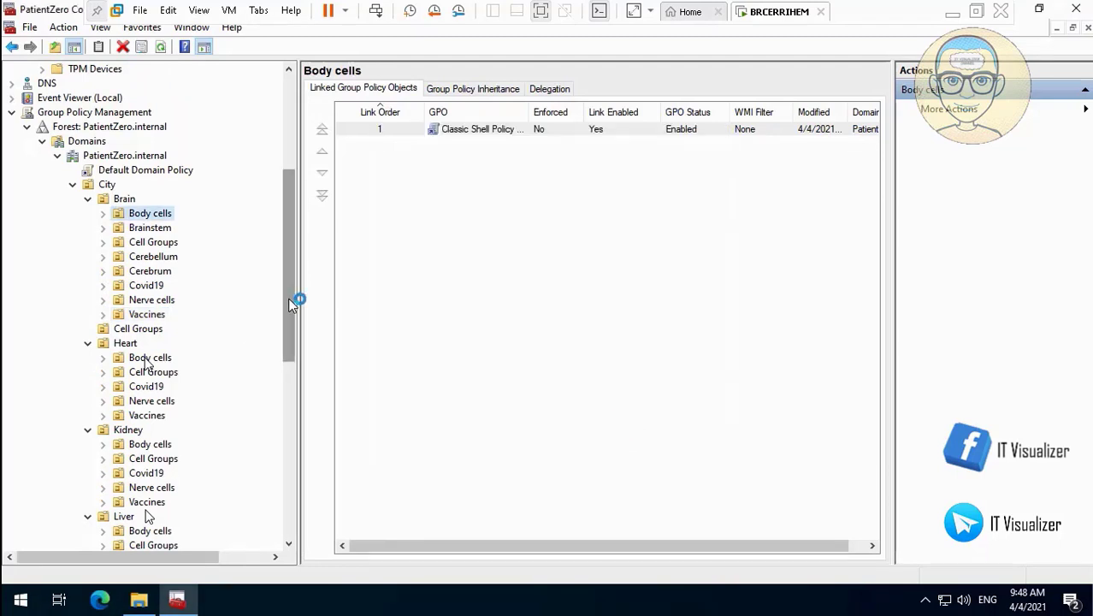
- Collapse the Brain, Heart, Kidney, Liver and Lungs OUs and link the Mapping Policy GPO to the PatientZero.internal domain
click(88, 201)
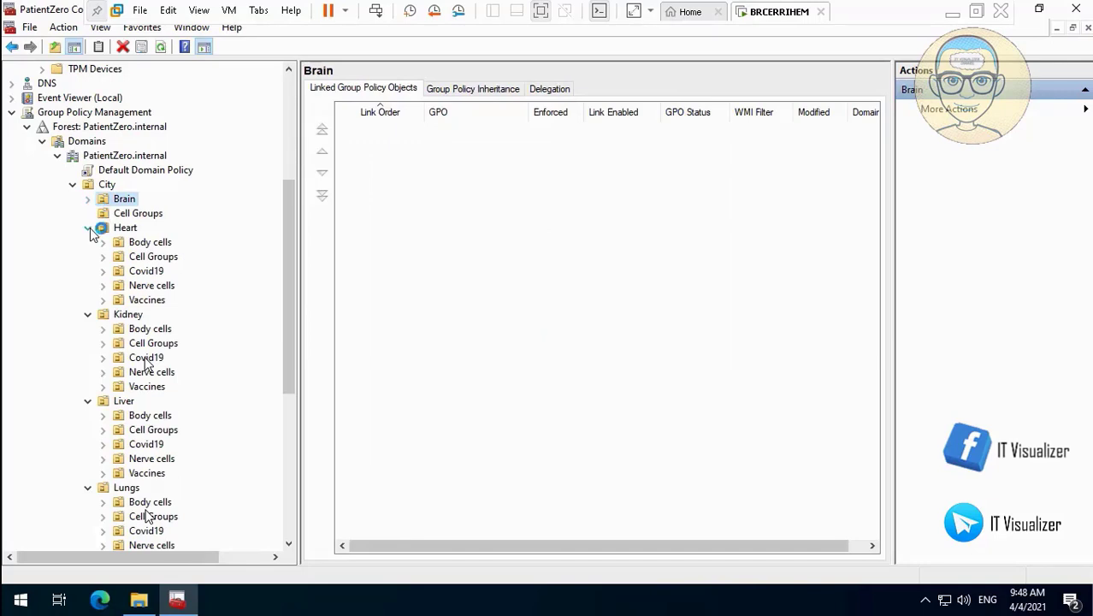
click(88, 228)
click(88, 243)
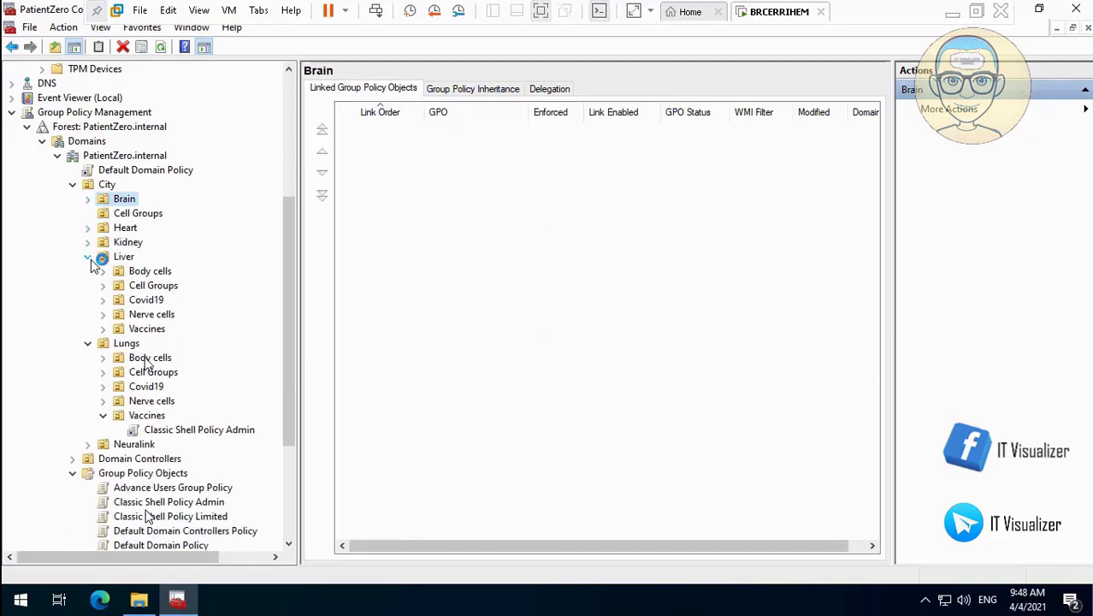
click(89, 257)
click(89, 272)
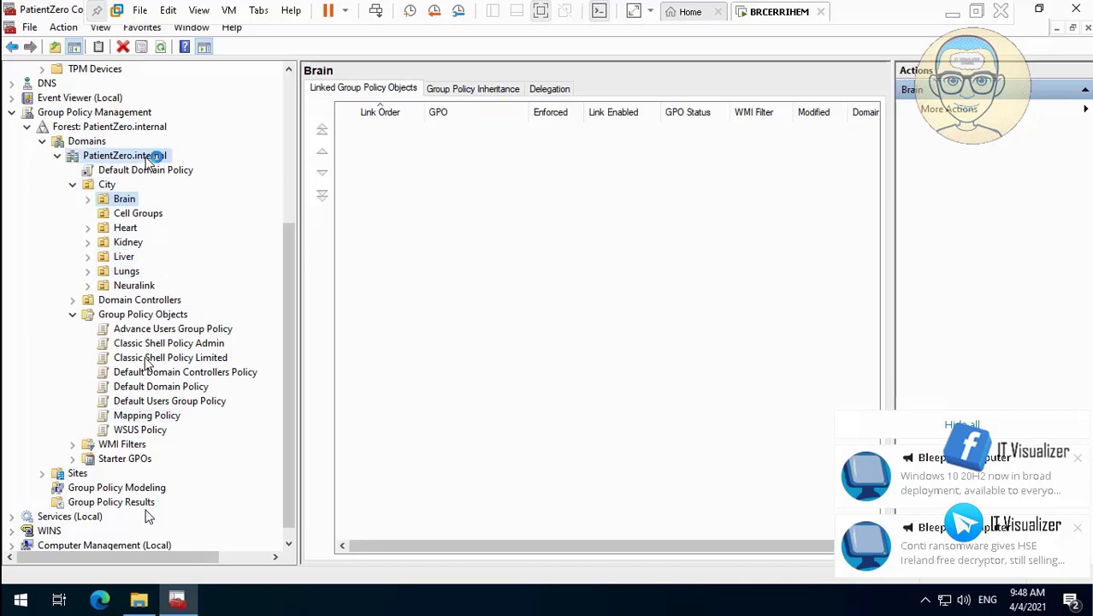
drag(150, 162, 150, 163)
click(592, 332)
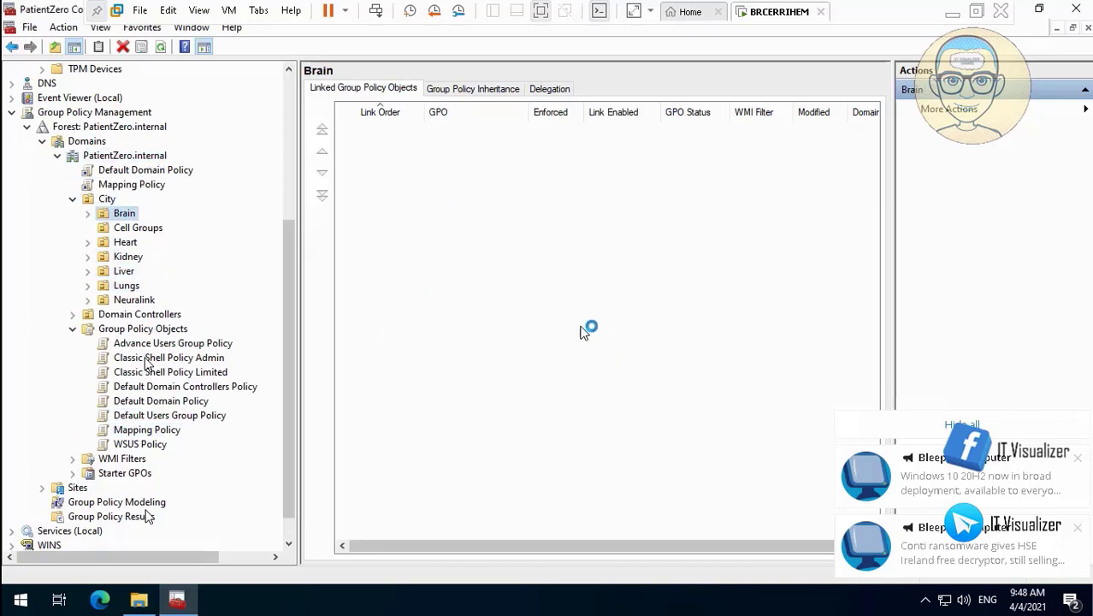
- Link the existing WSUS Policy GPO to the Vaccines OU under Brain
click(89, 213)
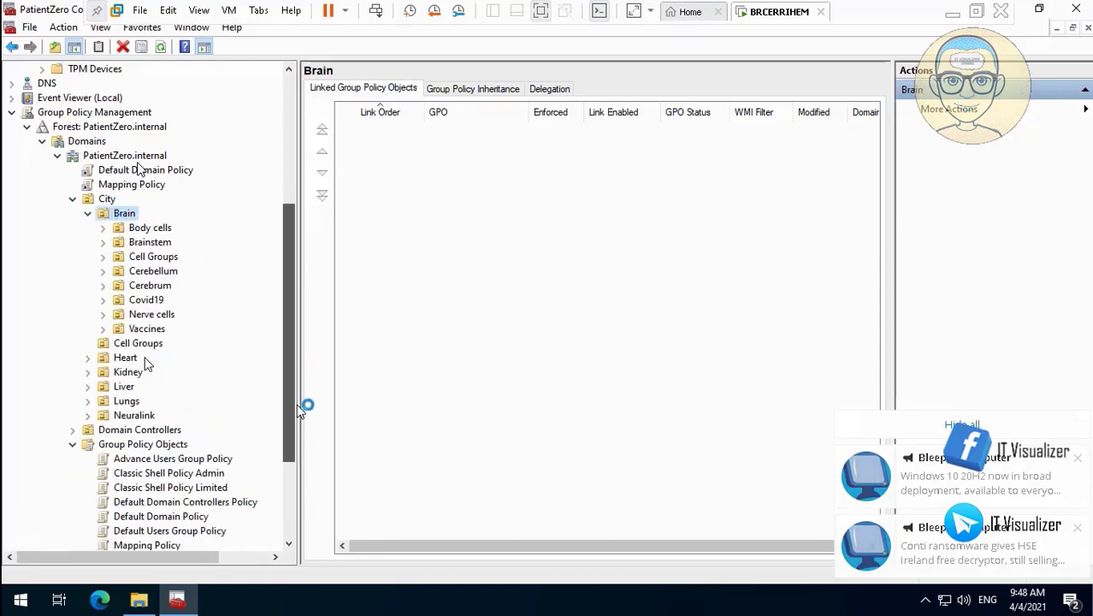
scroll(295, 419, down, 4)
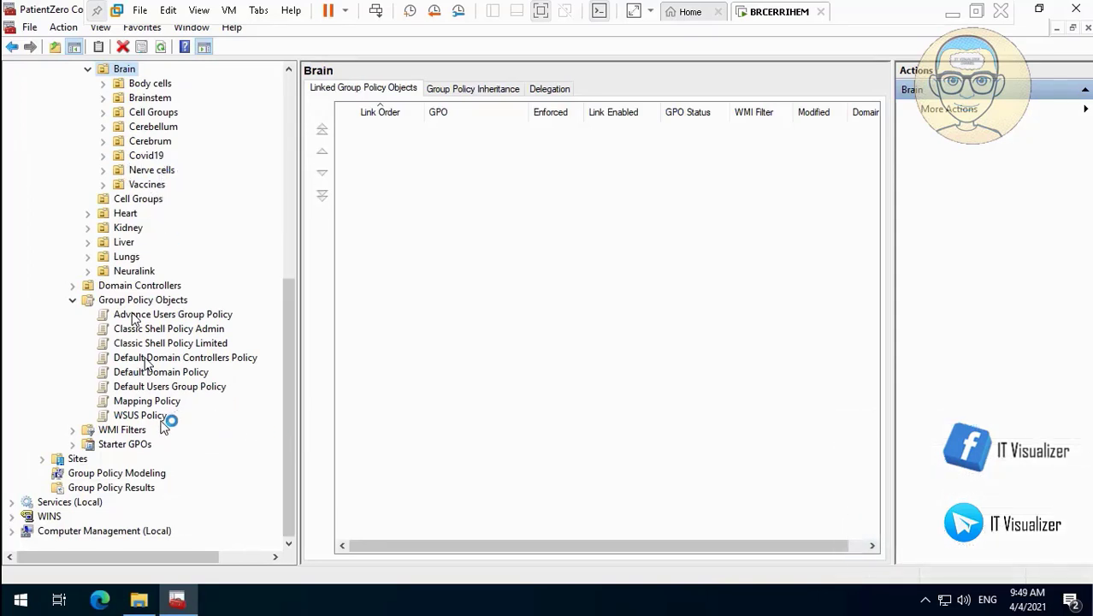
right_click(156, 183)
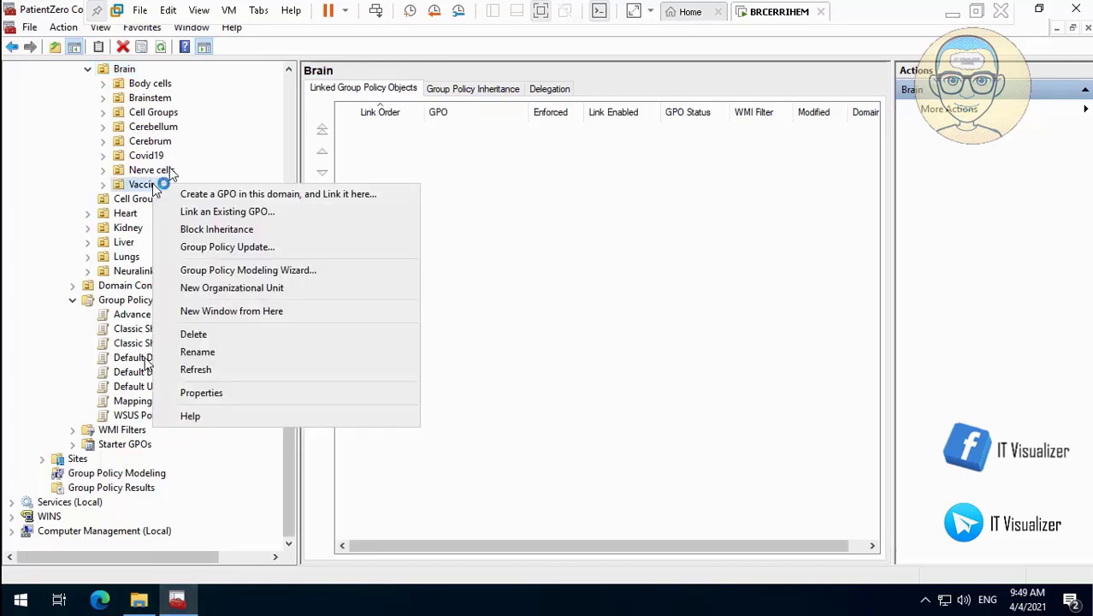
click(234, 214)
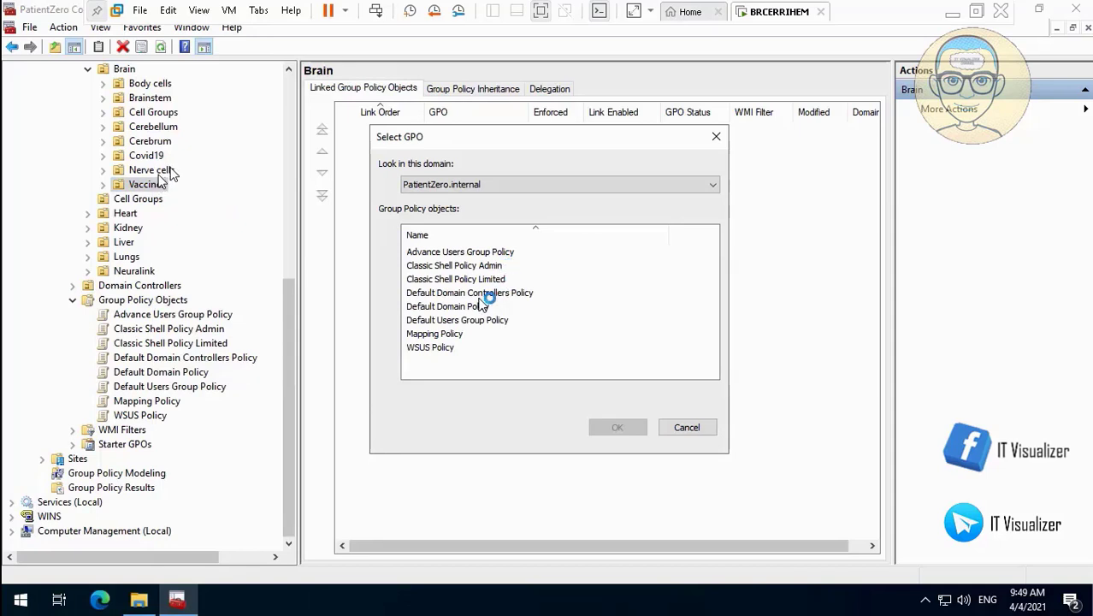
click(452, 347)
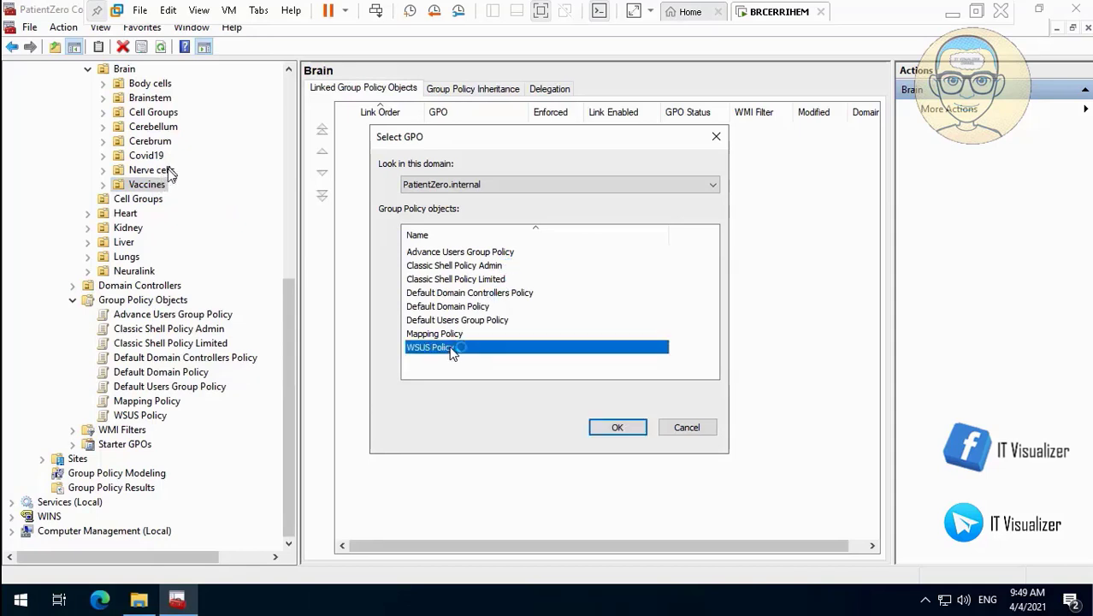
click(619, 427)
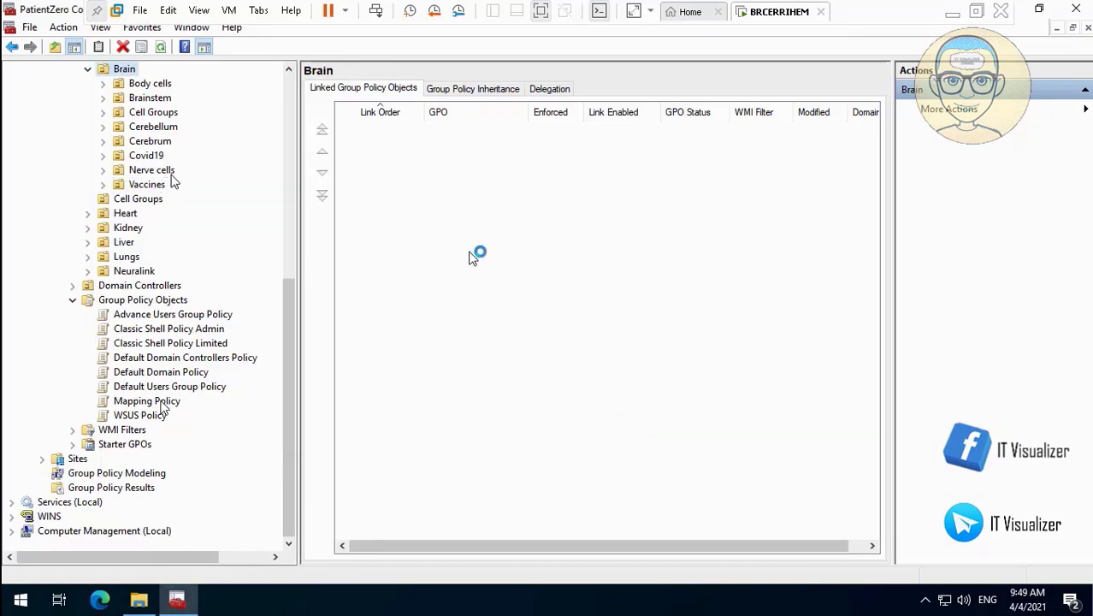
- Link the existing WSUS Policy GPO to the Nerve cells OU under Heart
click(88, 212)
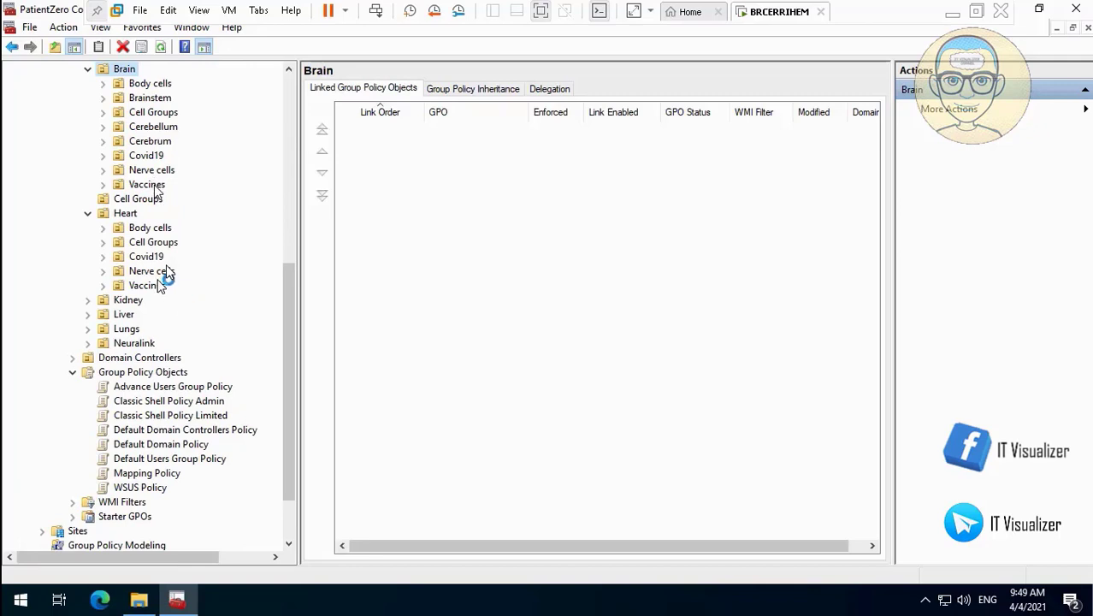
click(168, 271)
right_click(168, 271)
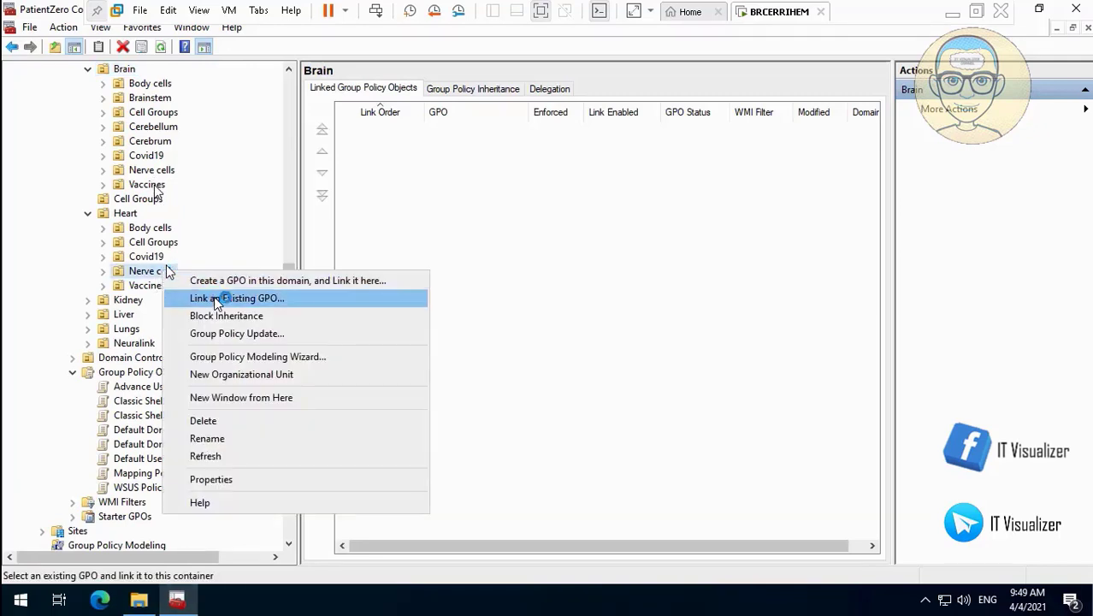
click(218, 296)
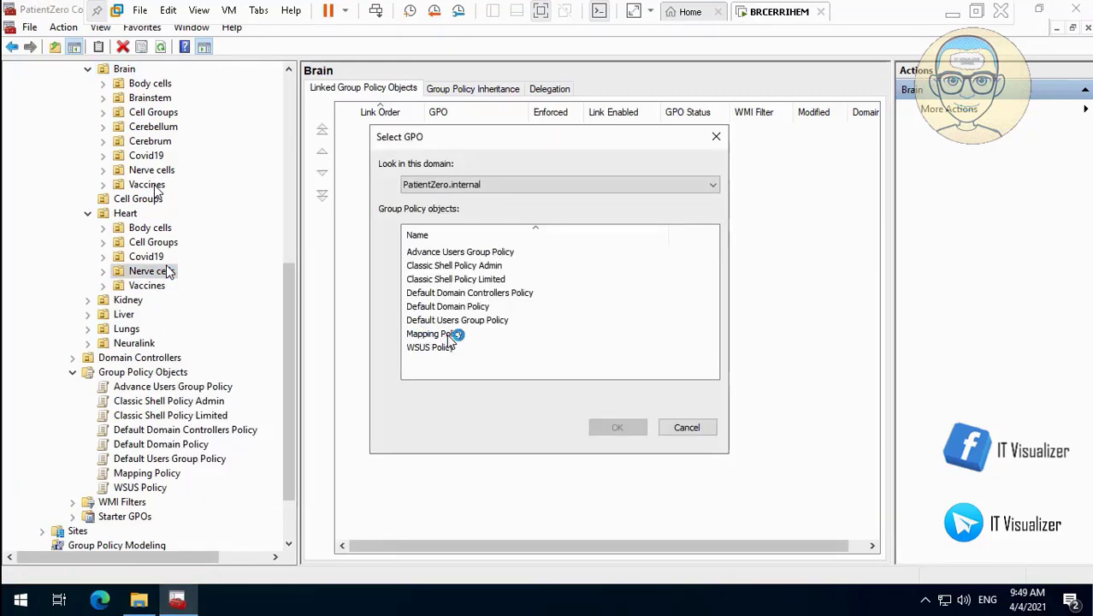
click(448, 334)
click(443, 347)
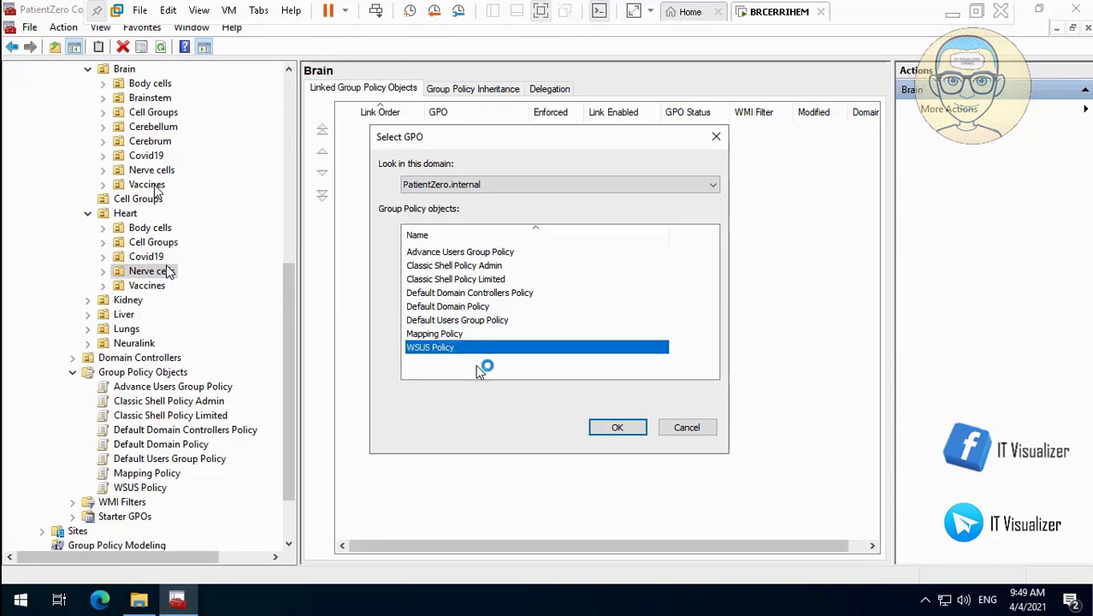
click(613, 425)
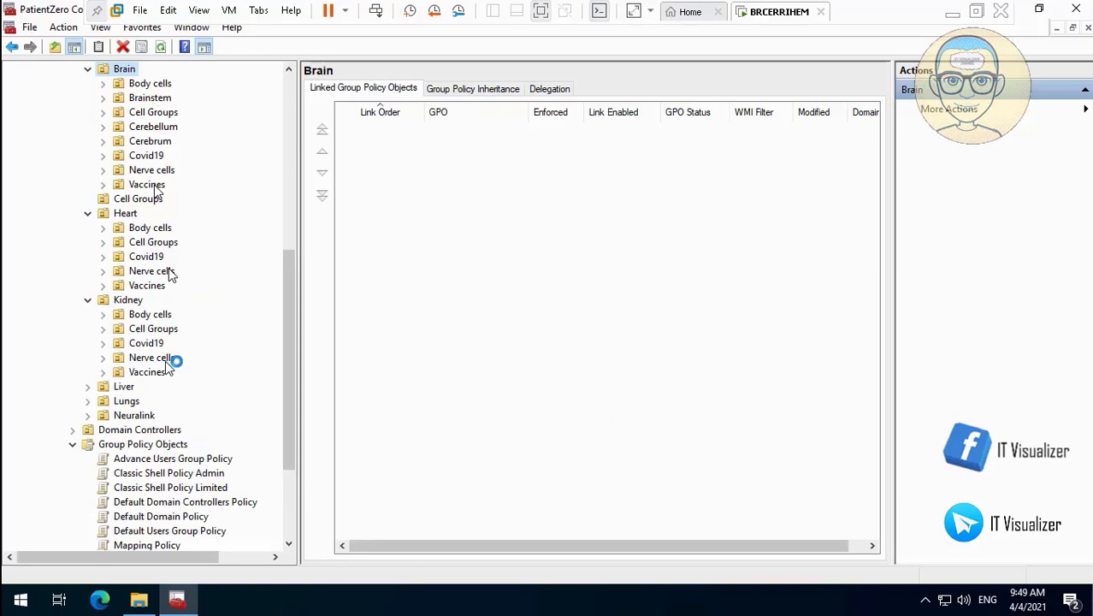
- Link the existing WSUS Policy GPO to the Nerve cells OU under Kidney
right_click(168, 355)
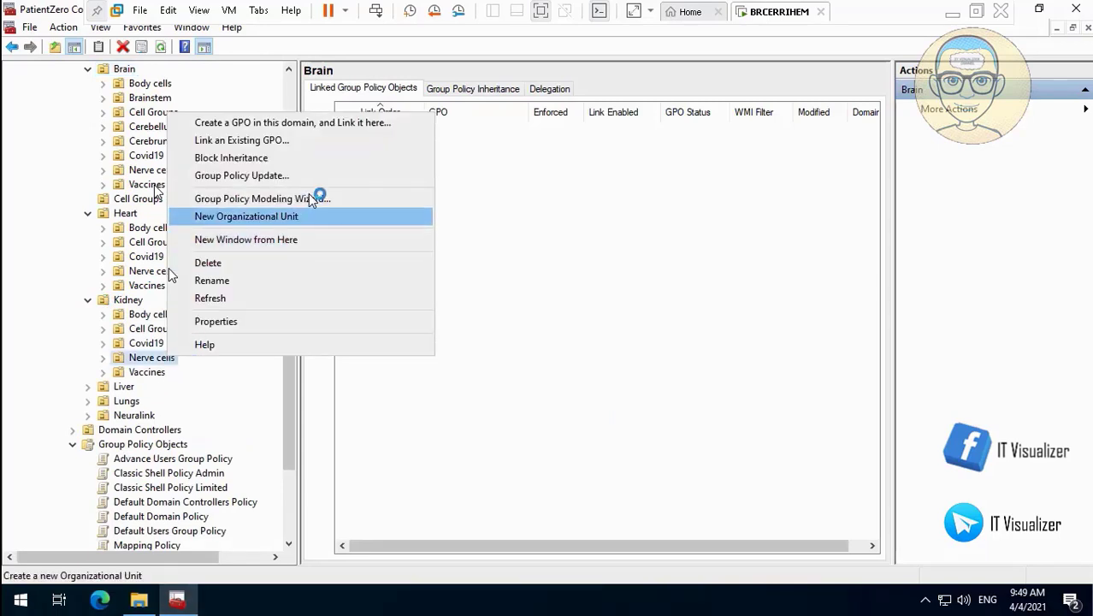
click(329, 140)
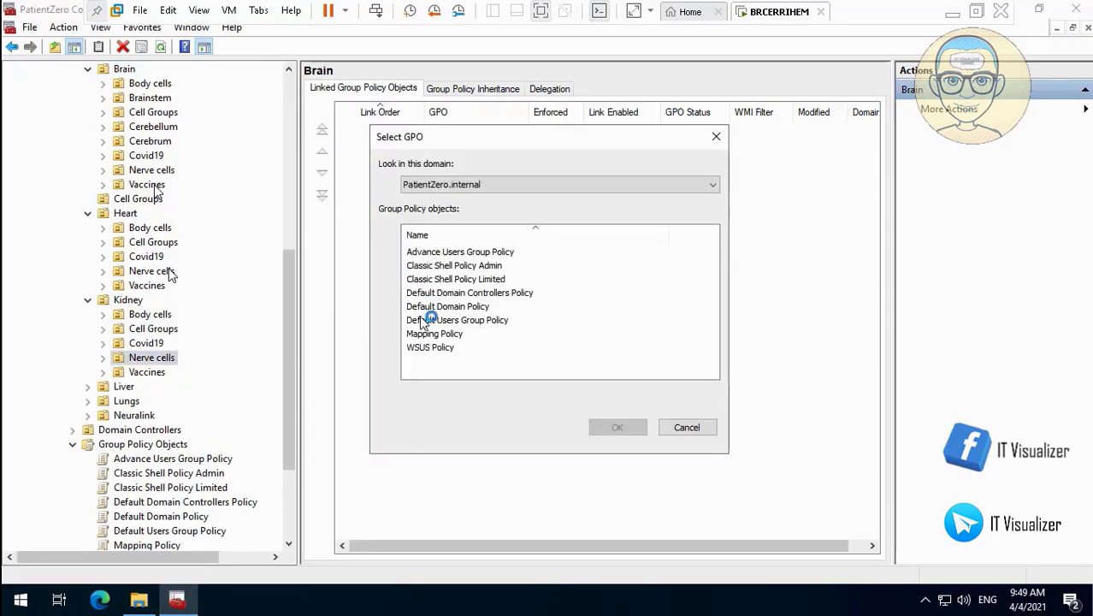
click(445, 347)
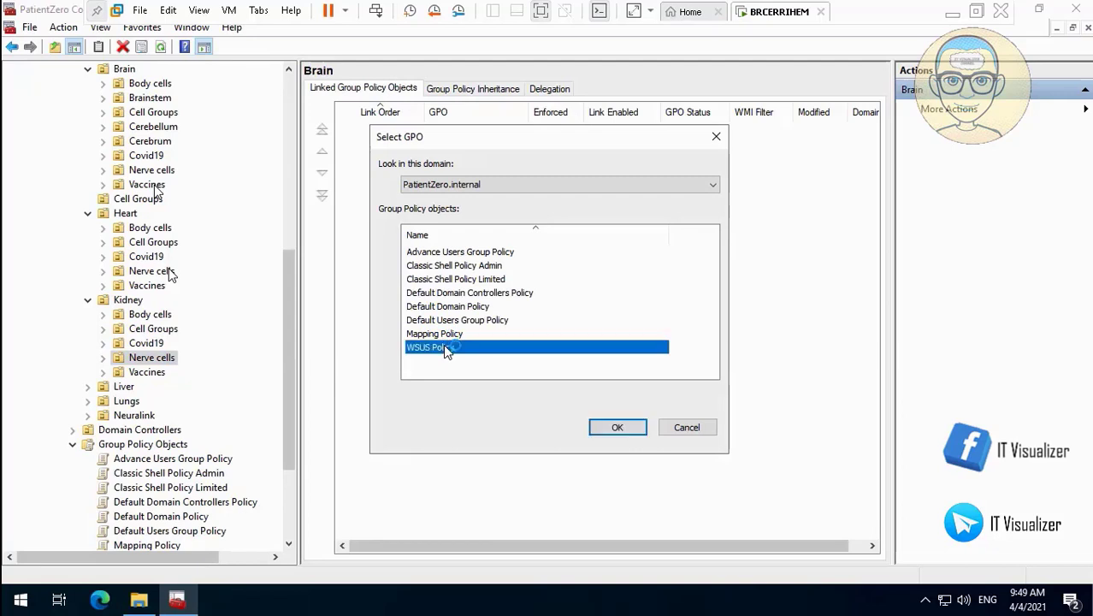
click(627, 427)
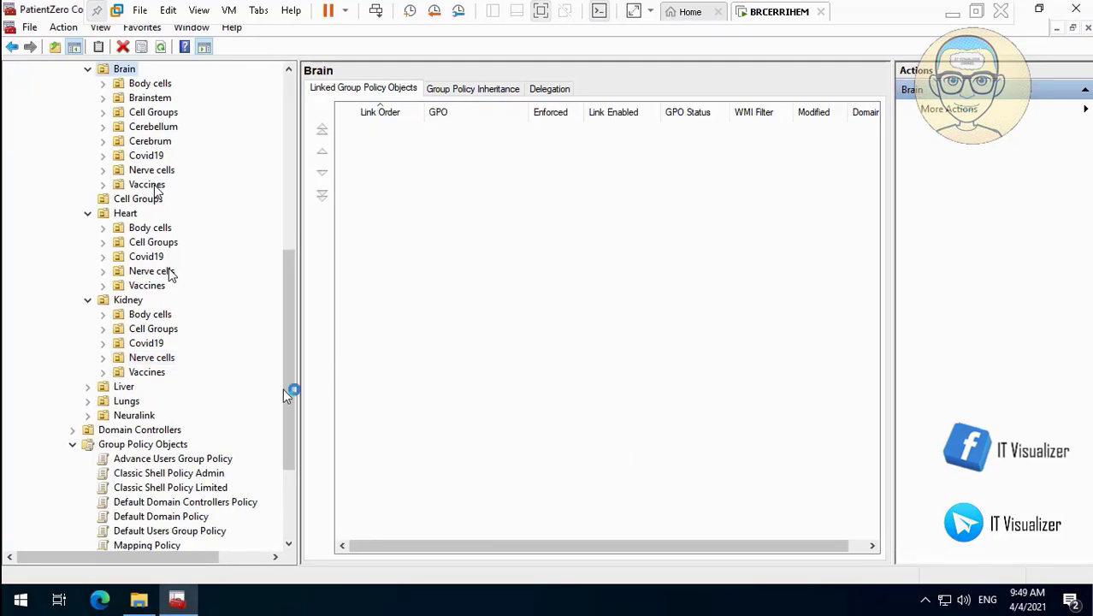
- Link the existing WSUS Policy GPO to the Nerve cells OU under Liver
click(87, 387)
scroll(291, 426, down, 2)
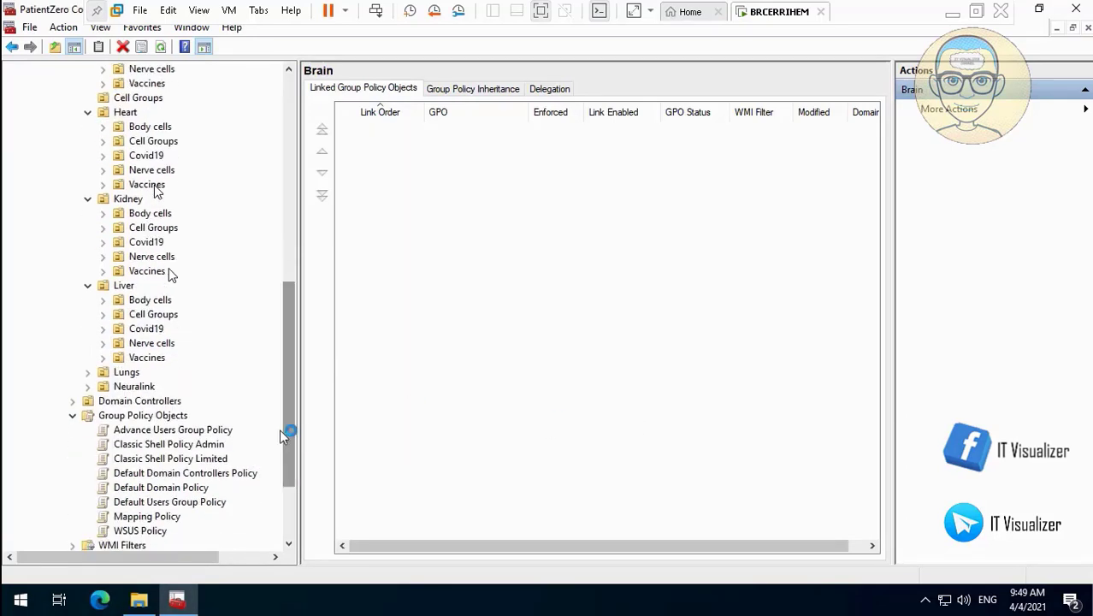
right_click(163, 345)
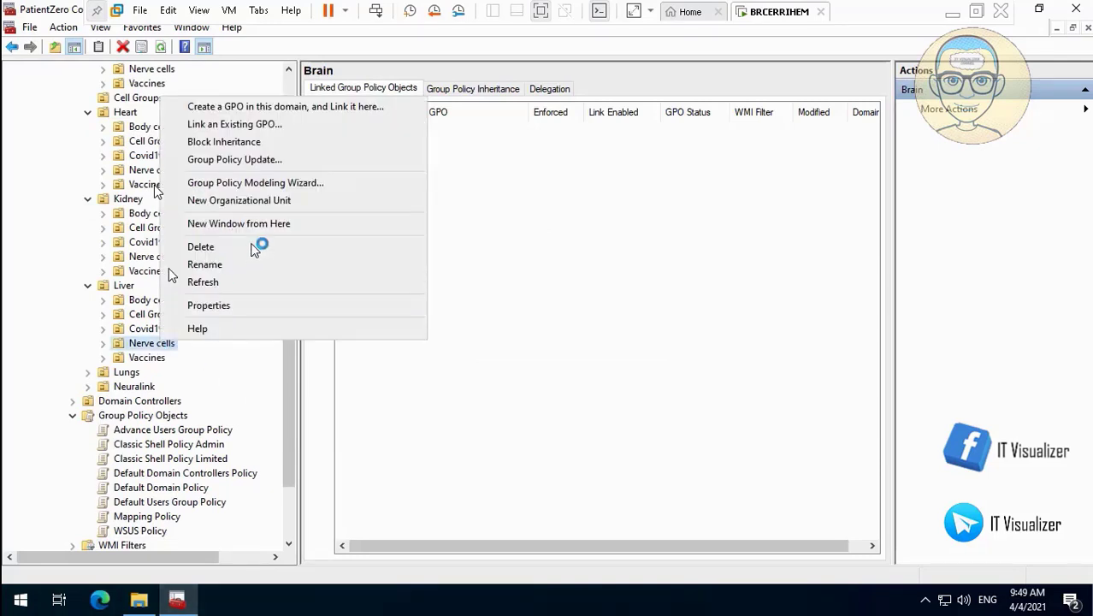
click(313, 124)
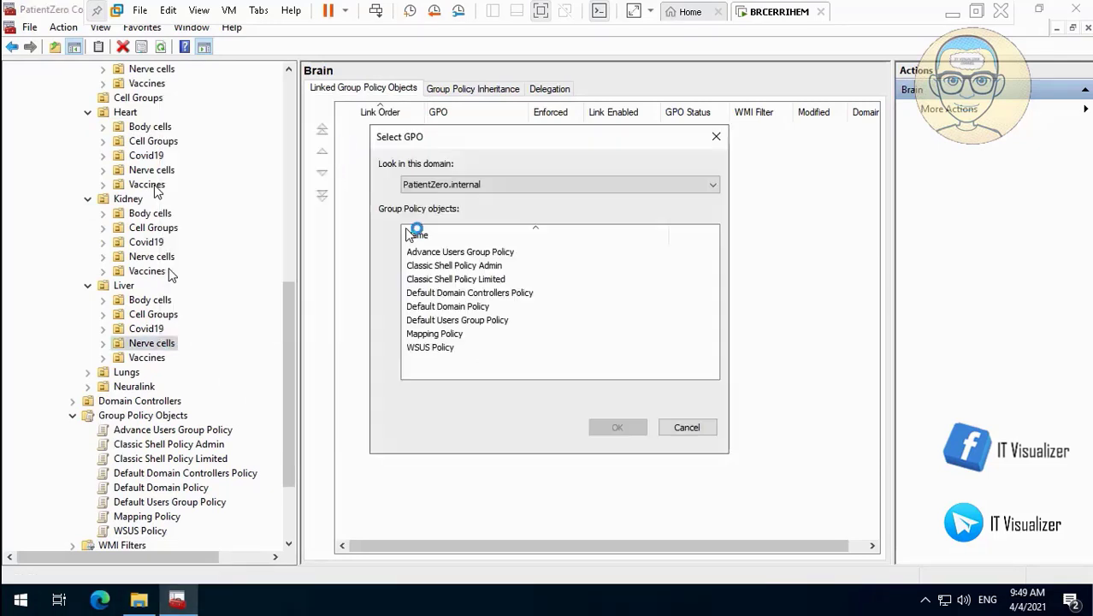
click(436, 348)
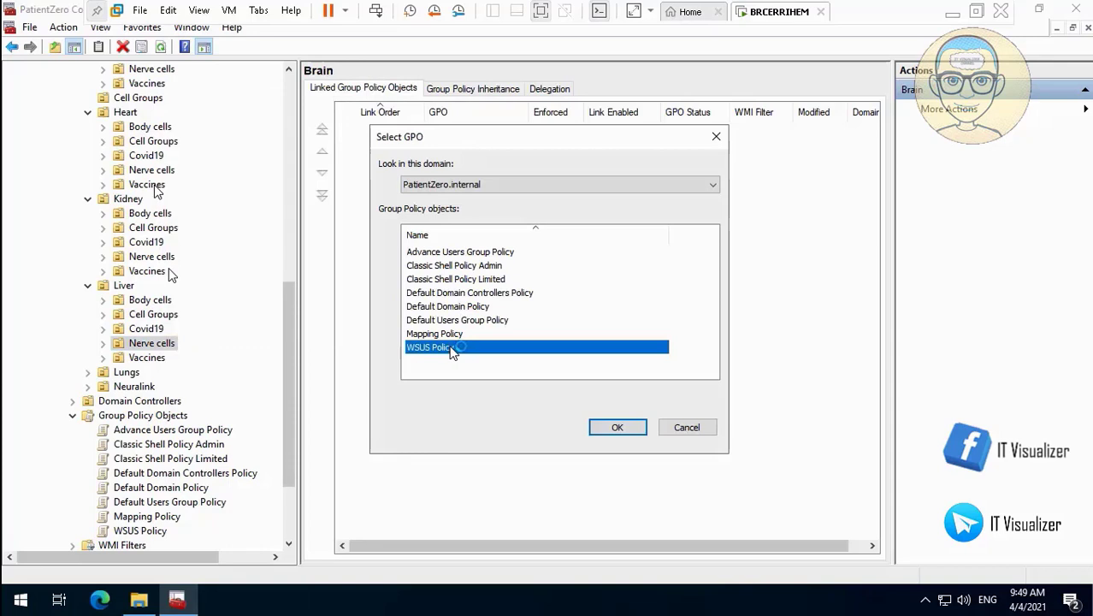
click(609, 426)
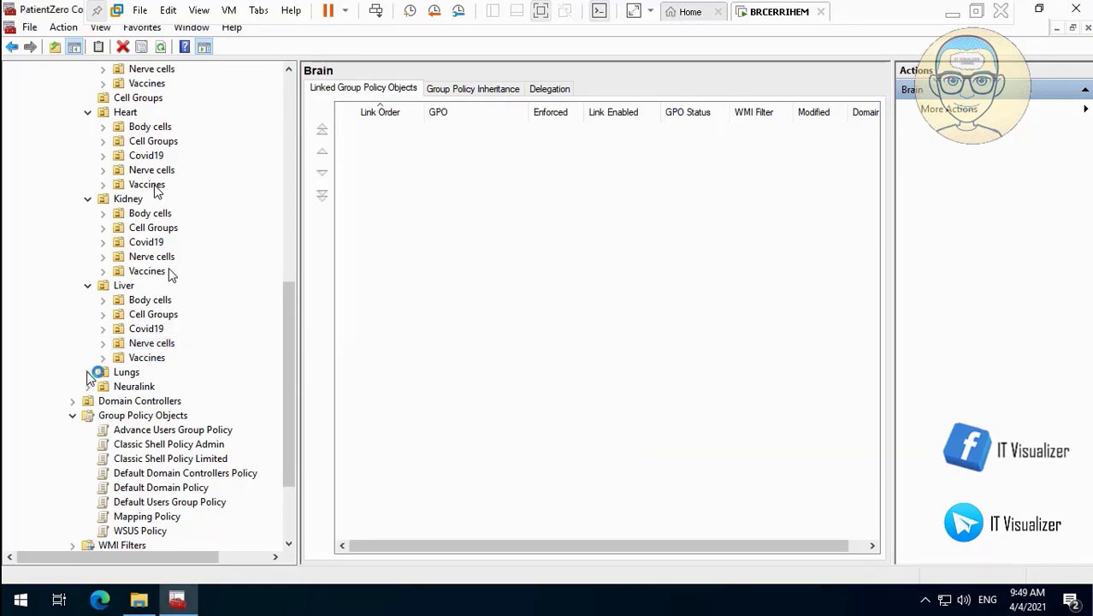
- Link the existing WSUS Policy GPO to the Nerve cells OU under Lungs
click(87, 372)
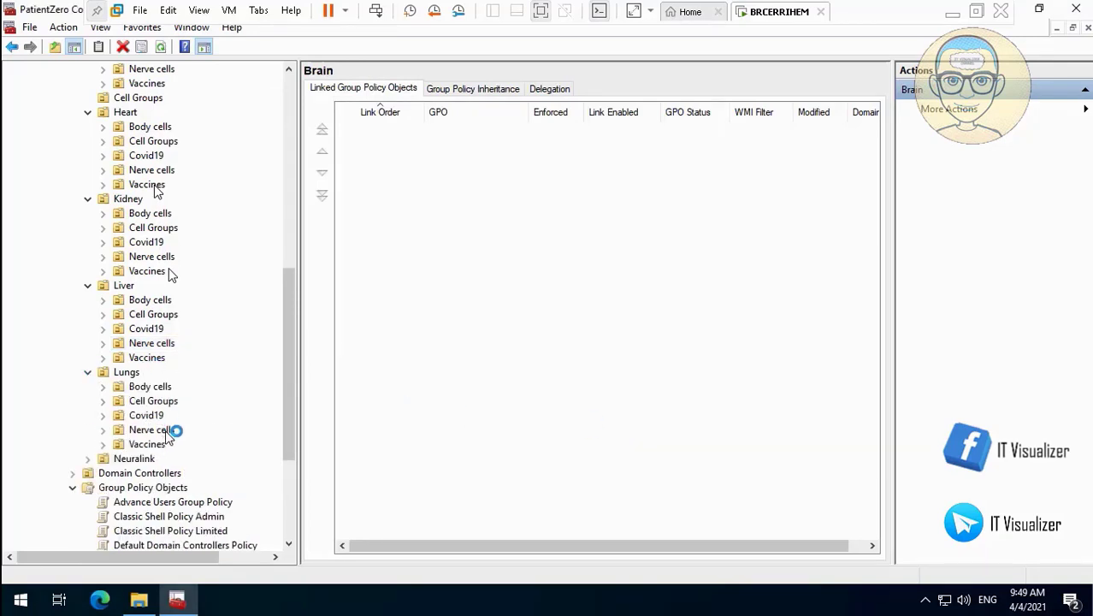
right_click(169, 431)
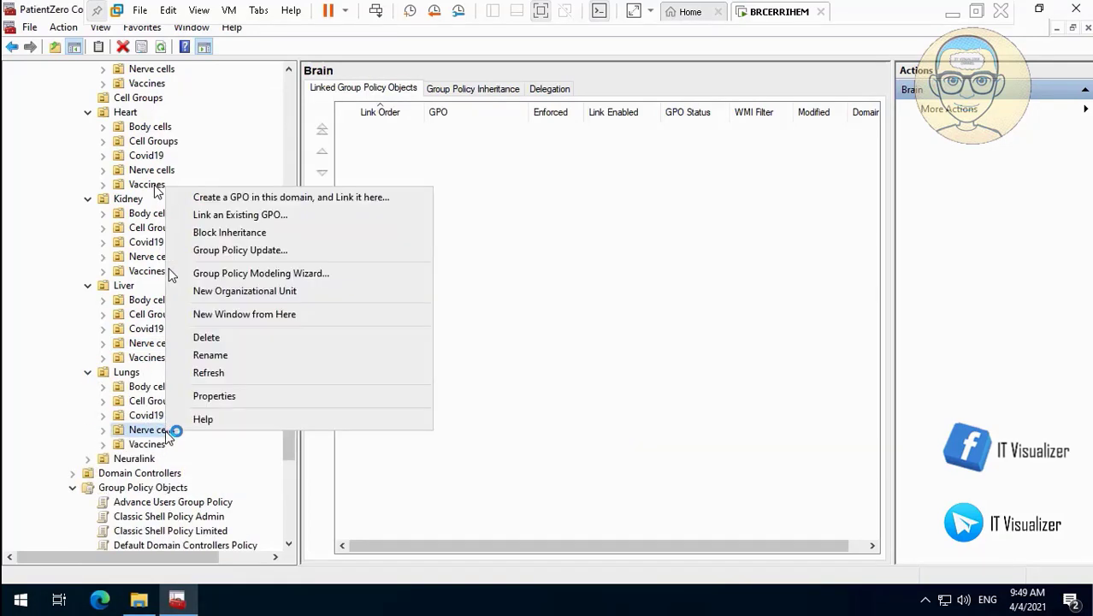
- Link the existing WSUS Policy GPO to the Nerve cells organizational unit under Lungs
click(326, 214)
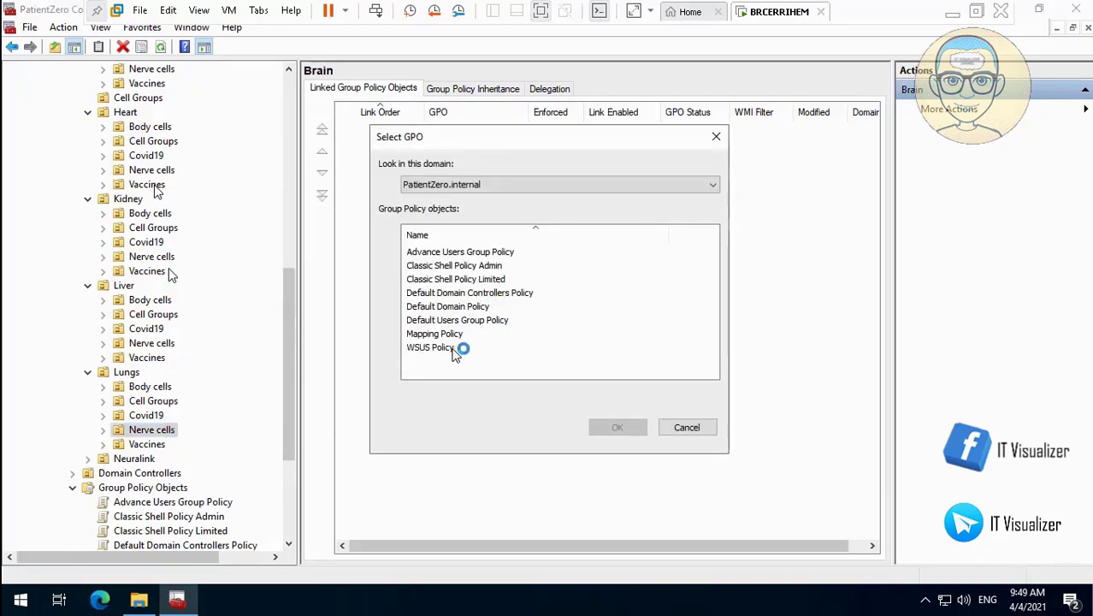
click(456, 349)
click(622, 425)
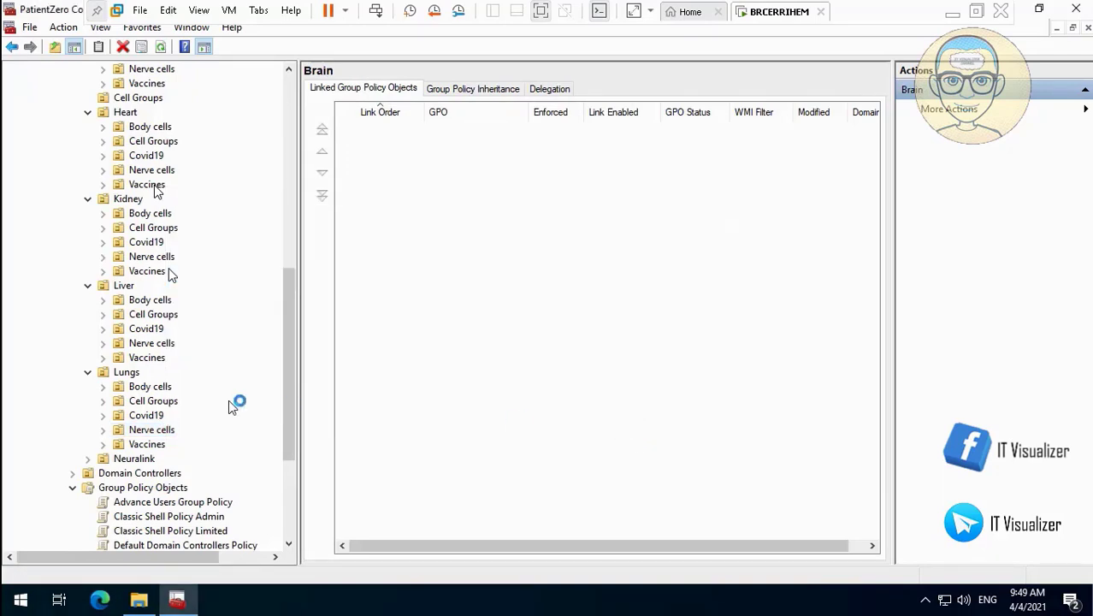
- Collapse the Brain, Heart, Kidney, Liver and Lungs units under City in the Group Policy Management tree
scroll(289, 381, down, 3)
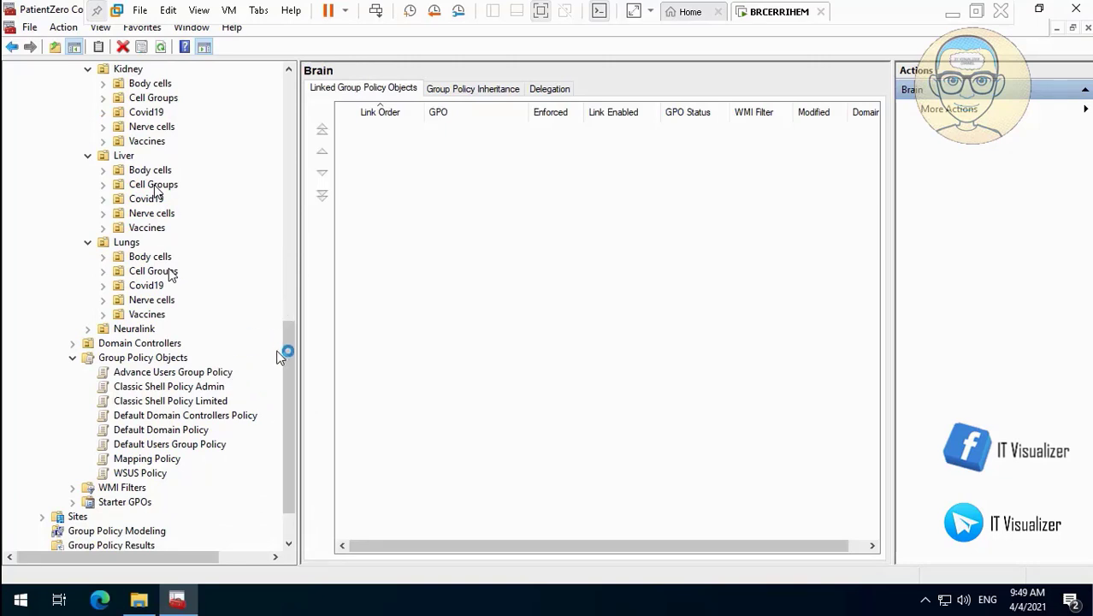
scroll(301, 205, up, 9)
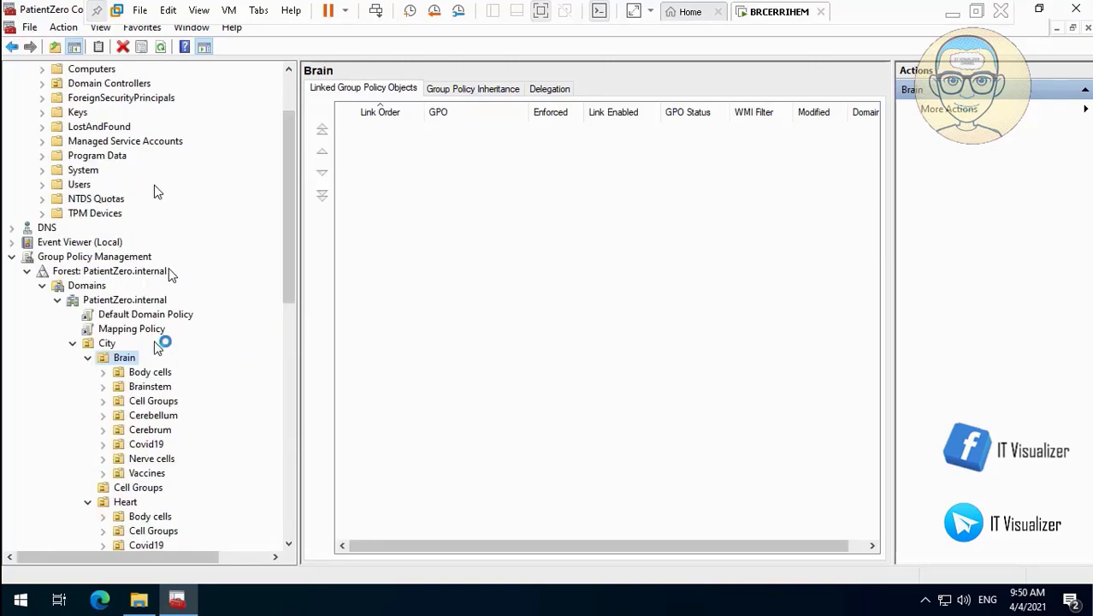
click(88, 358)
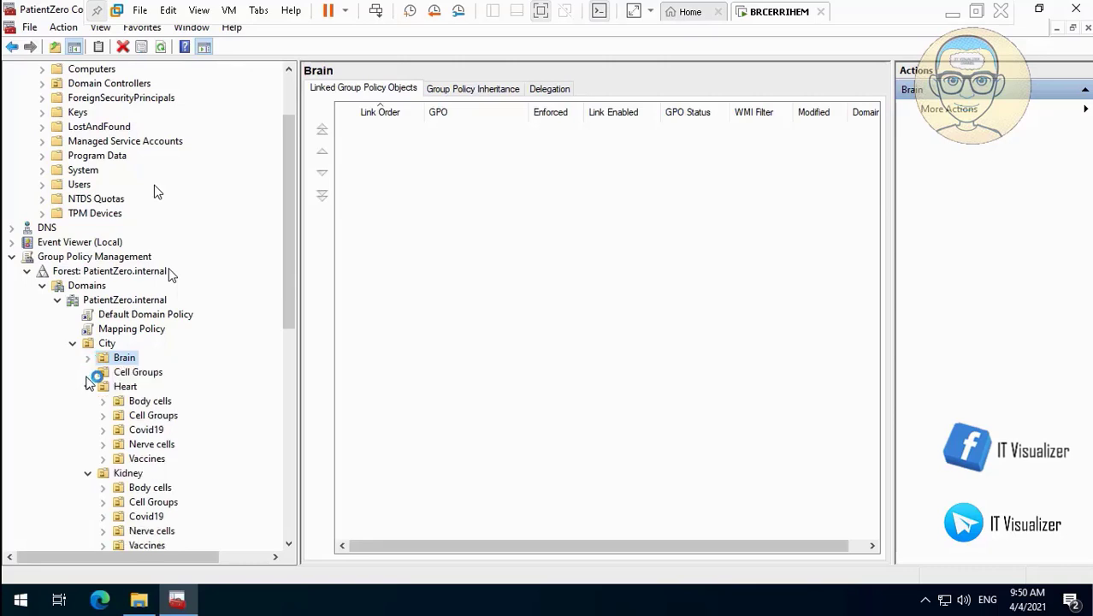
click(88, 387)
click(88, 401)
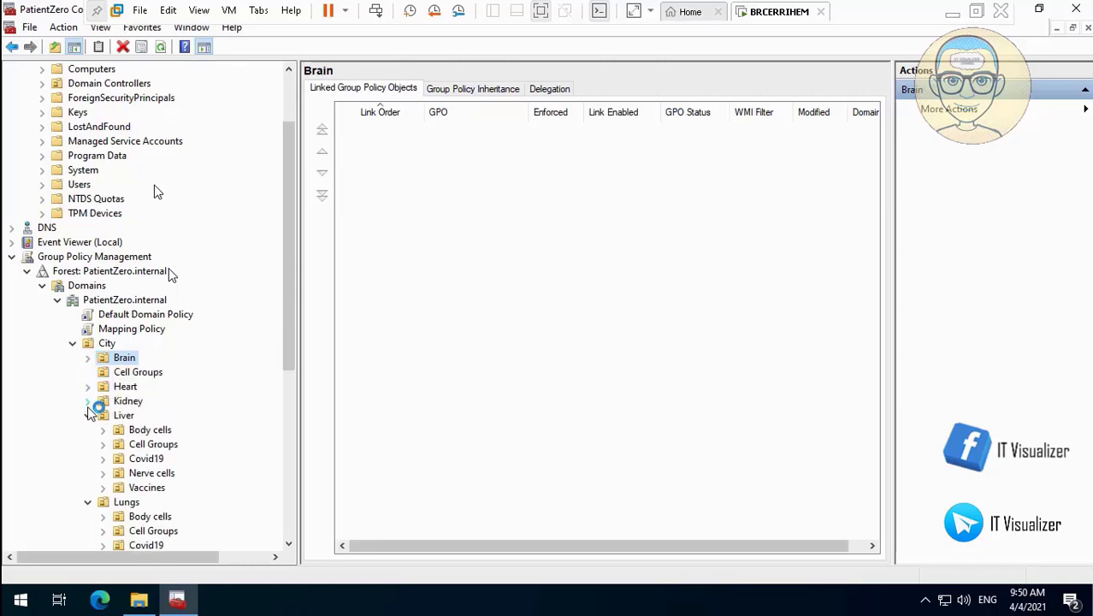
click(87, 416)
click(88, 430)
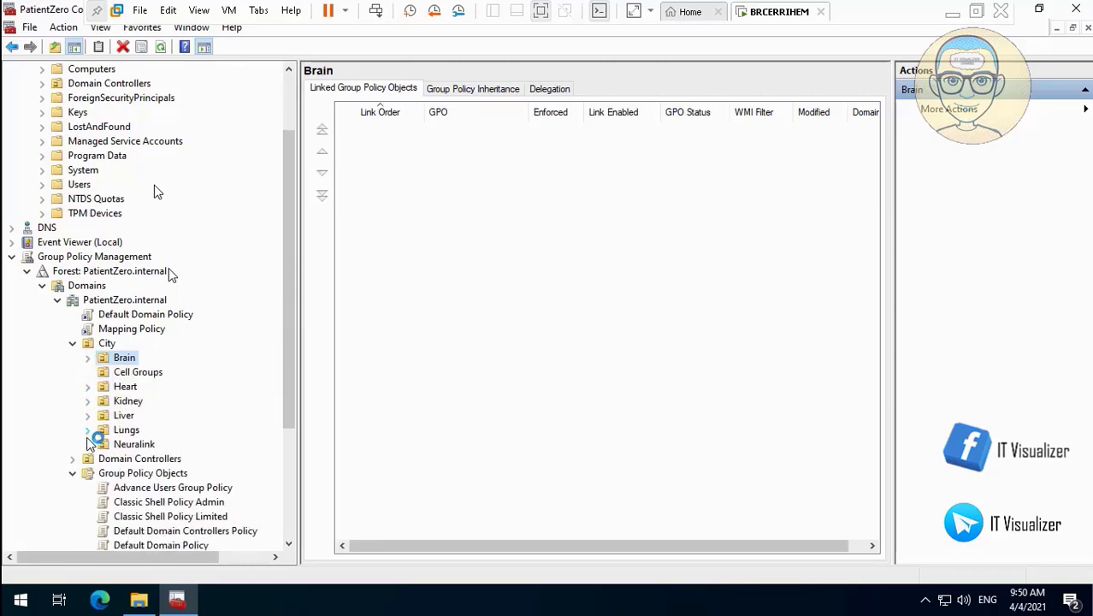
- Expand City in Active Directory Users and Computers and examine the security groups in its Cell Groups unit and in Heart's Cell Groups
drag(304, 342, 293, 170)
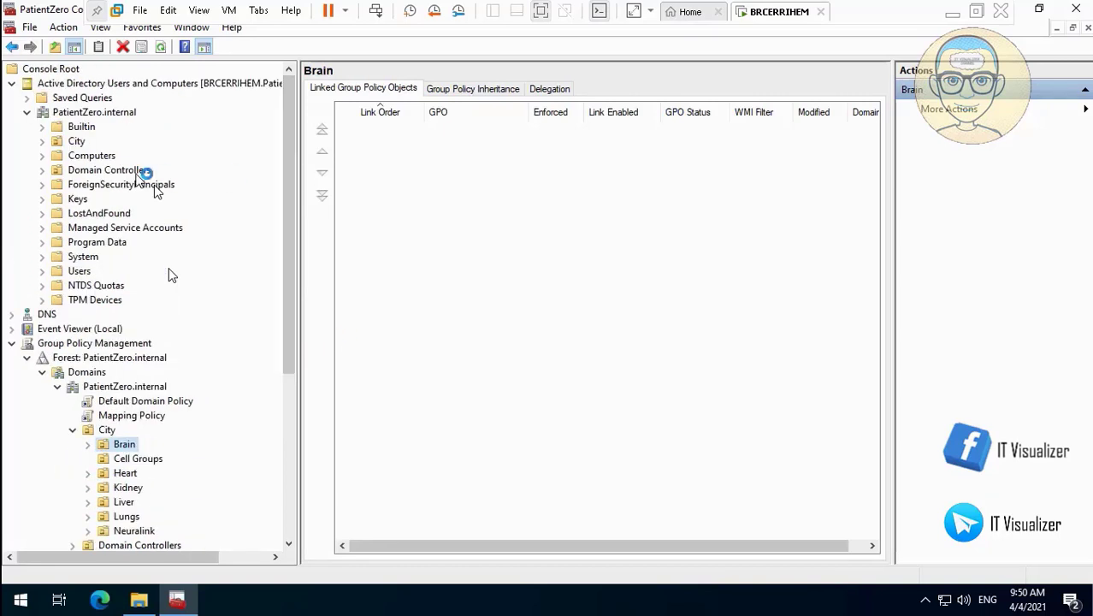
click(42, 142)
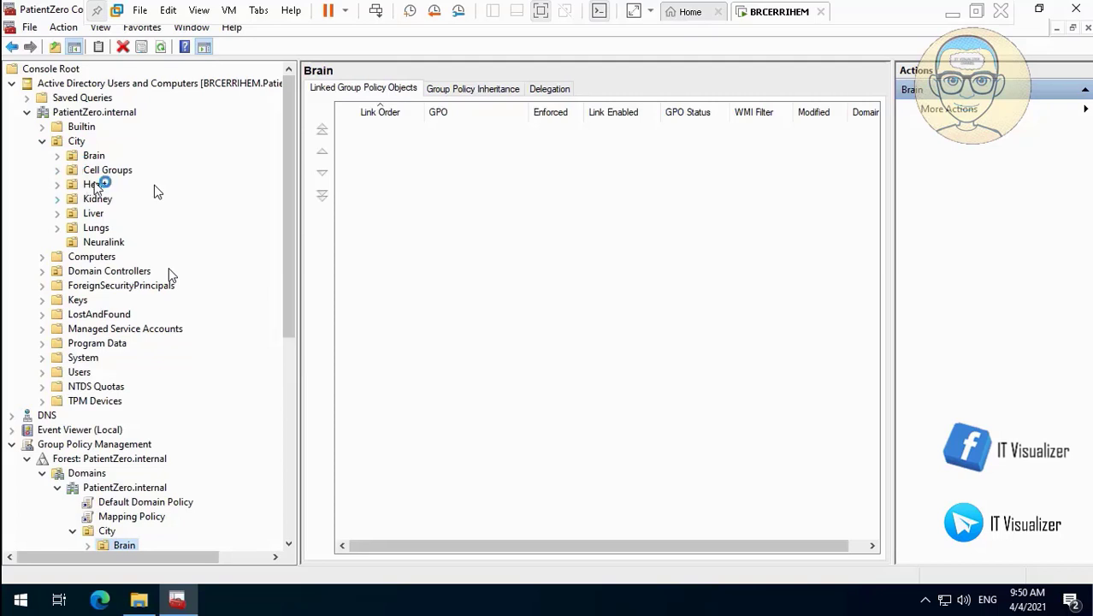
click(111, 172)
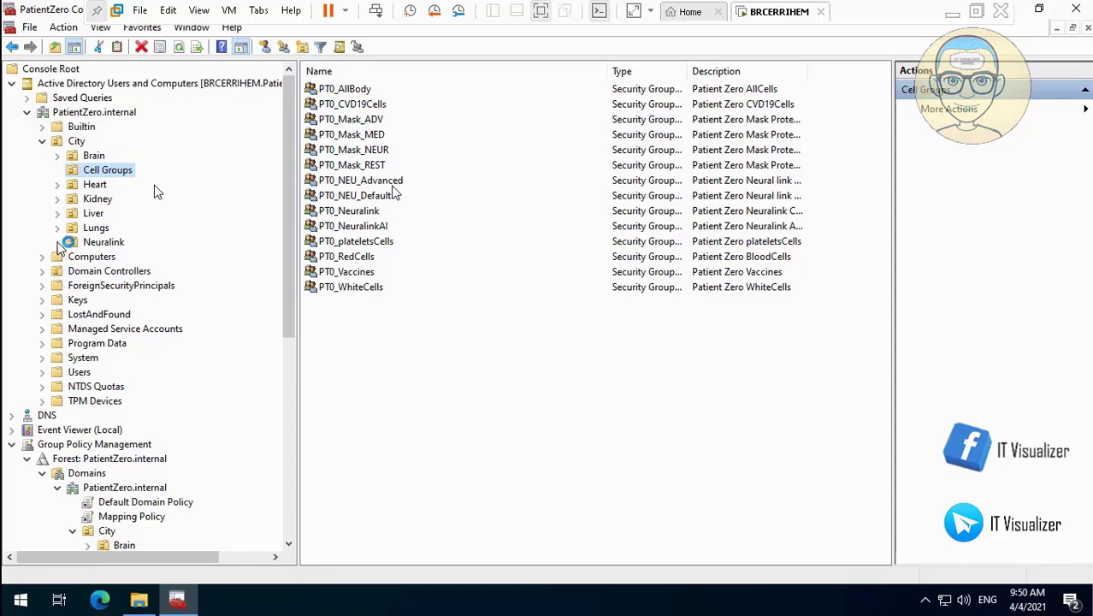
click(56, 184)
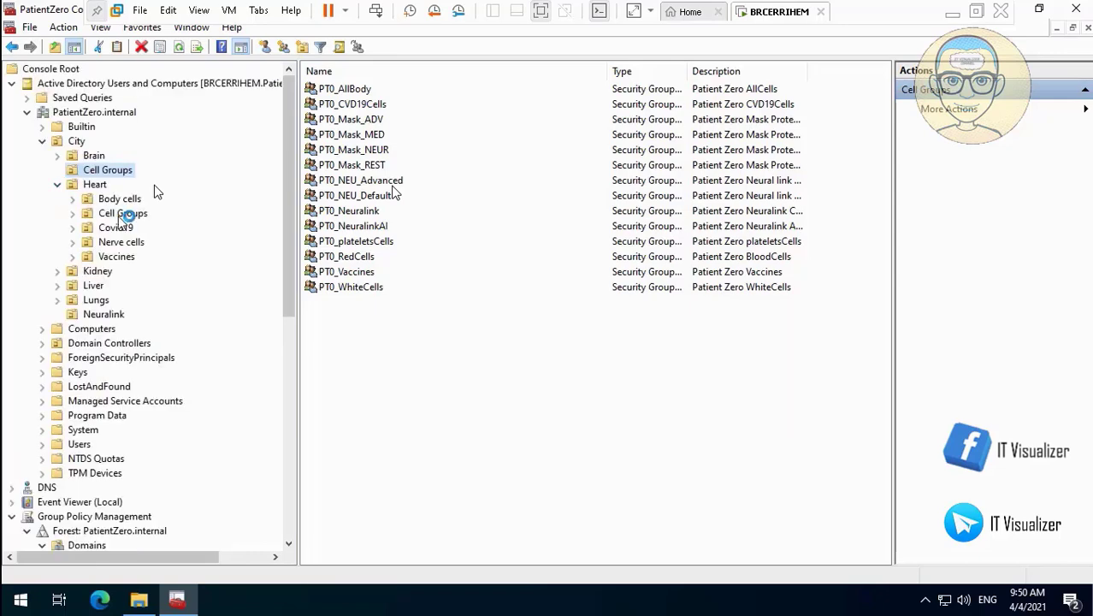
click(136, 215)
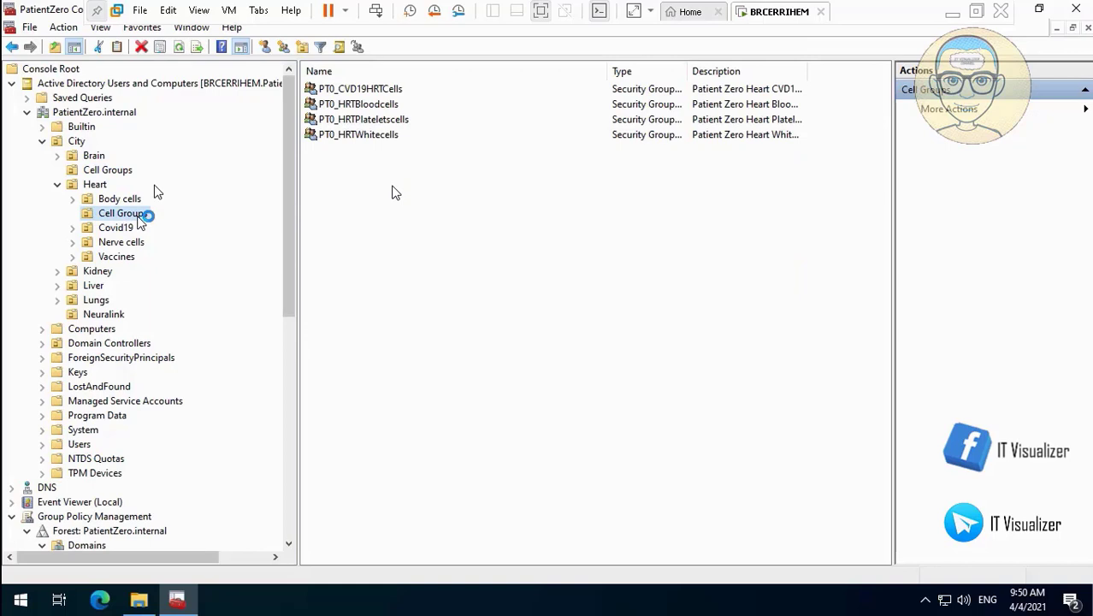
click(57, 184)
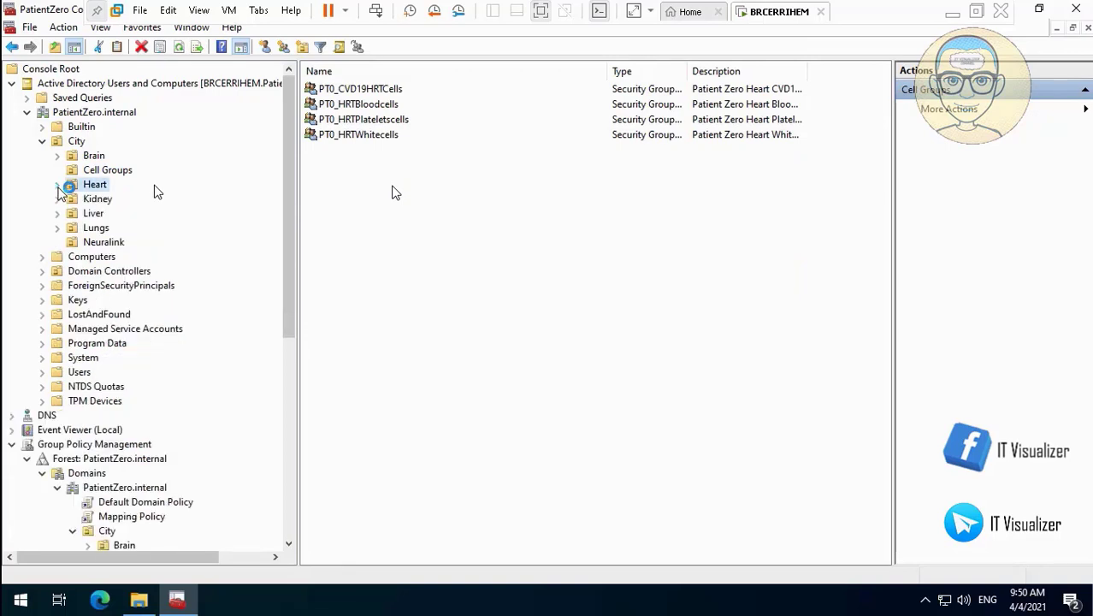
- Examine the PT0_NEU_Default, PT0_NEU_Advanced and PT0_NeuralinkAI security groups in City's own Cell Groups unit
click(106, 170)
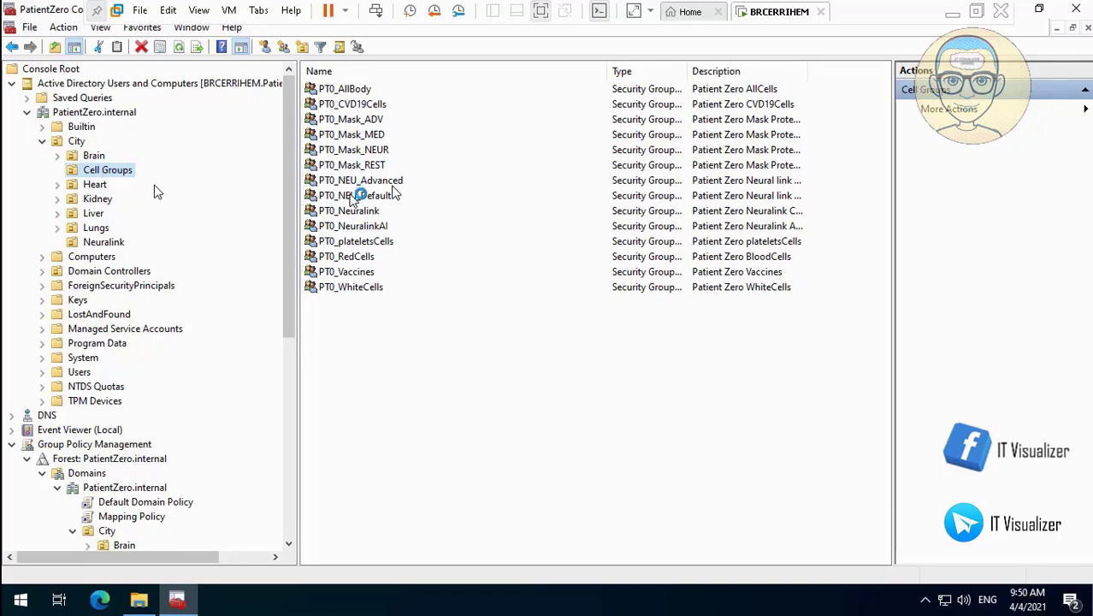
click(355, 196)
click(366, 182)
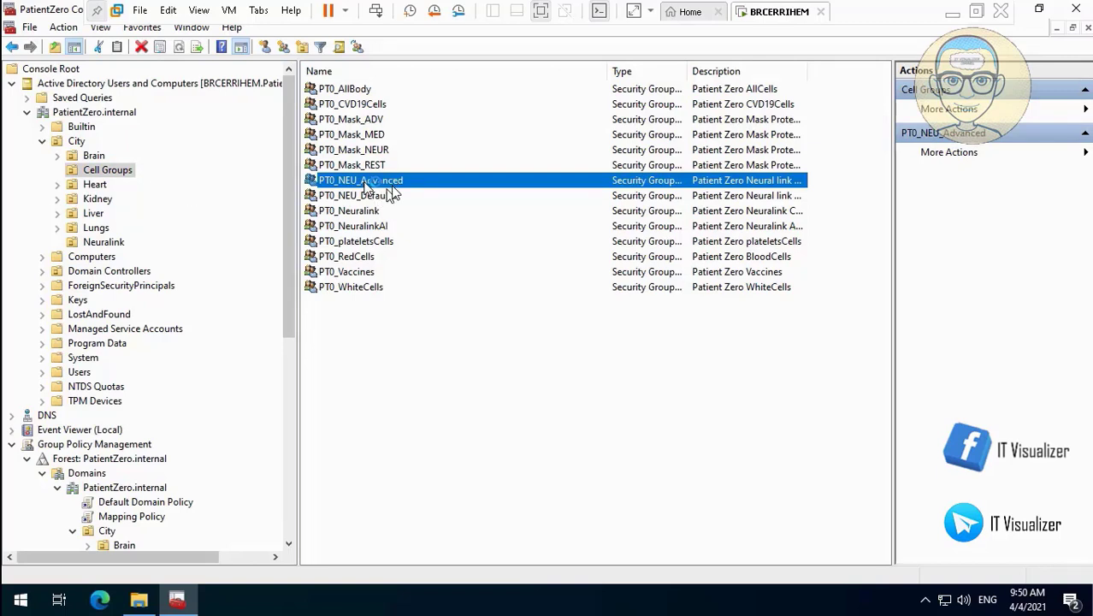
click(380, 227)
click(386, 181)
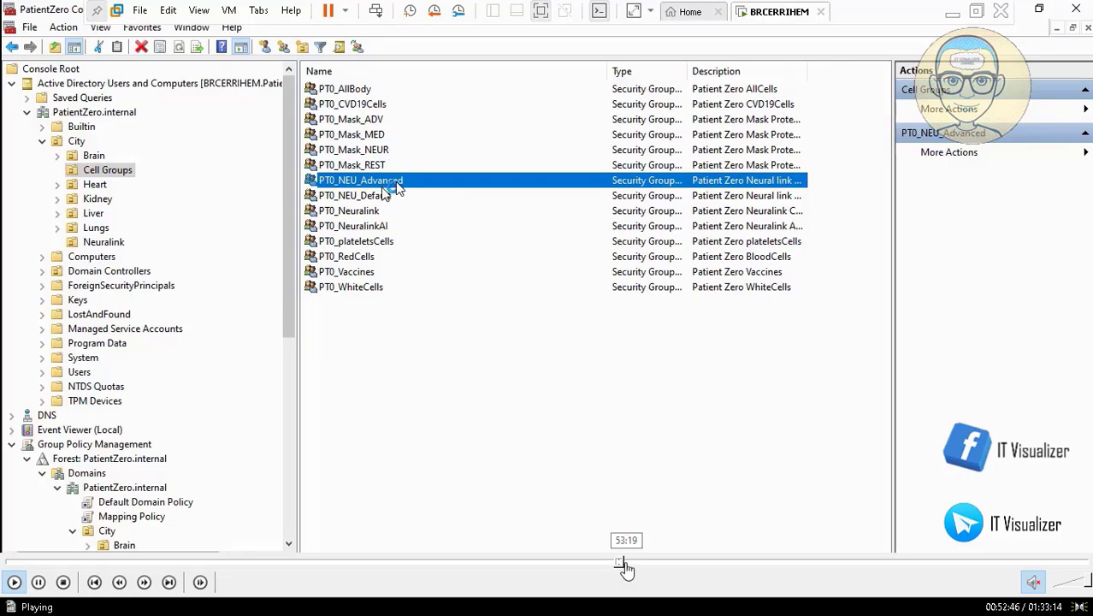
click(627, 567)
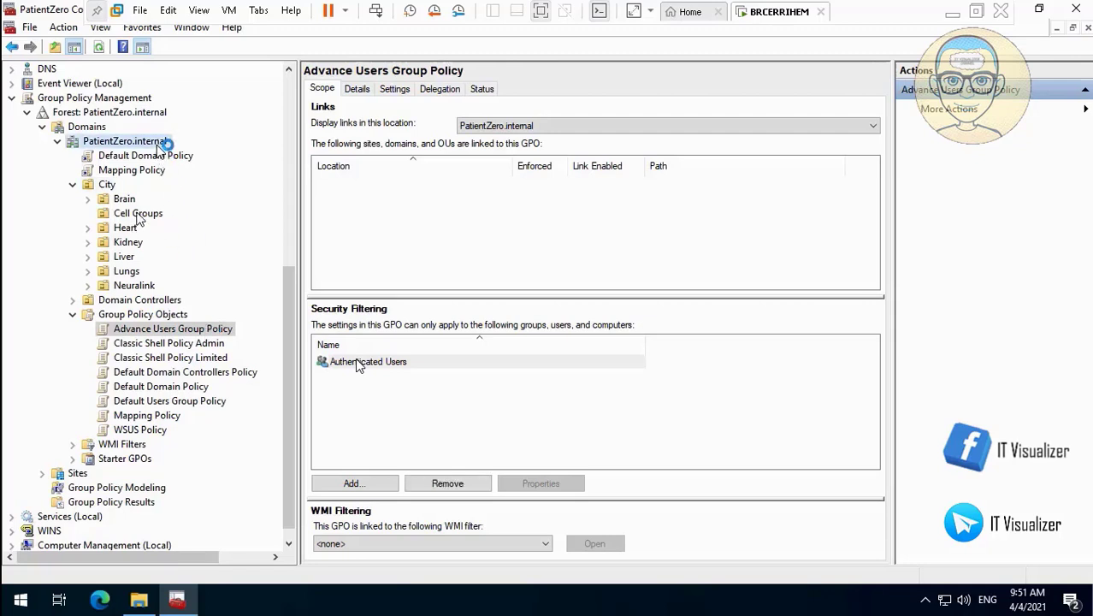
- Link the Advance Users Group Policy and Default Users Group Policy GPOs to the PatientZero.internal domain
drag(162, 141, 162, 141)
click(587, 333)
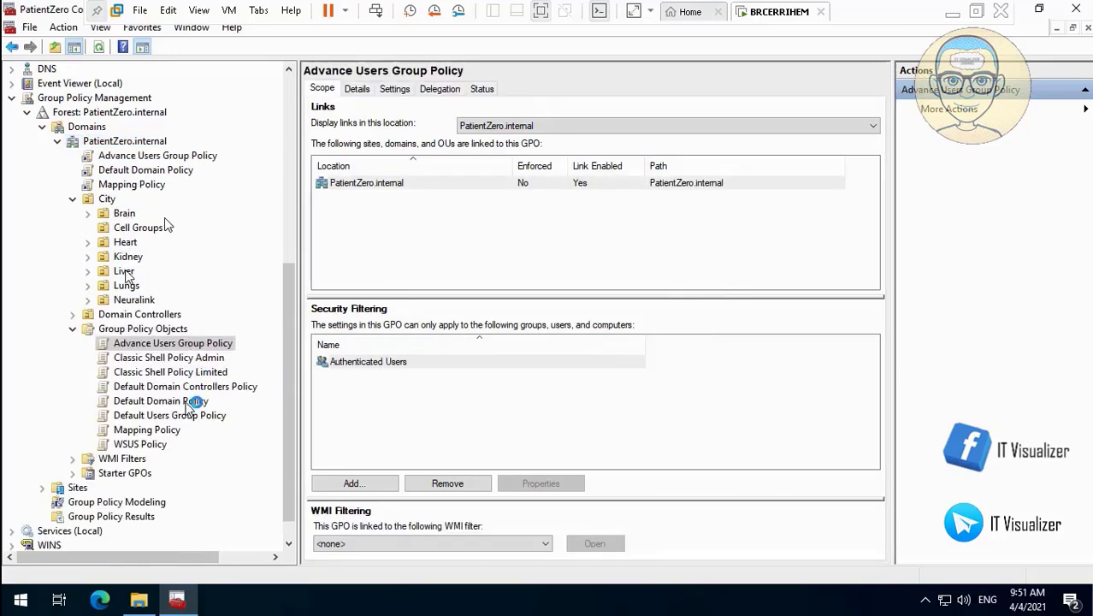
click(200, 401)
click(210, 416)
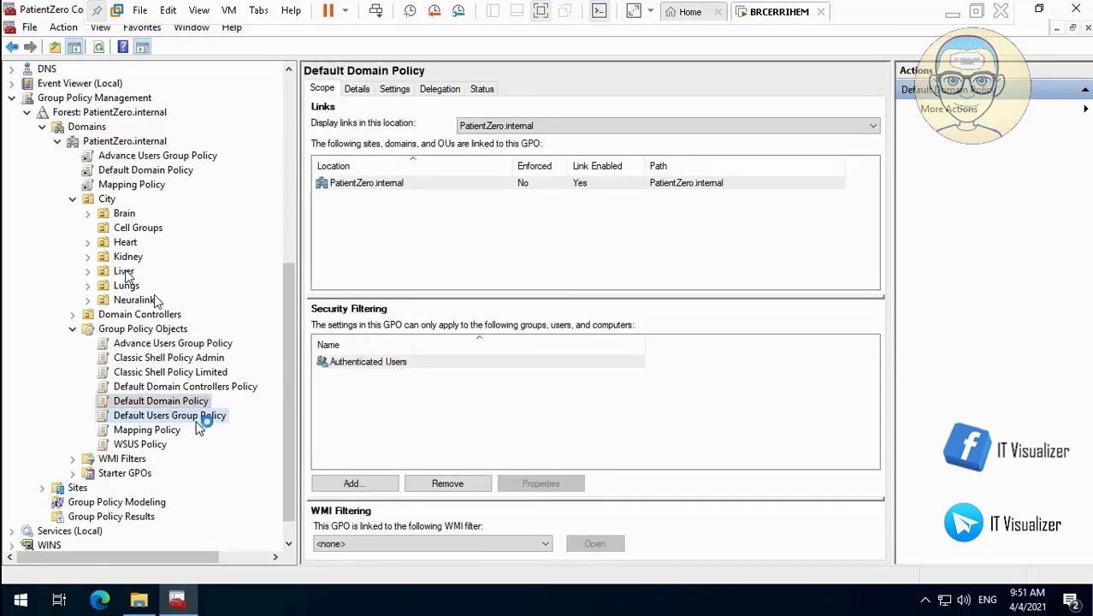
drag(213, 422, 193, 151)
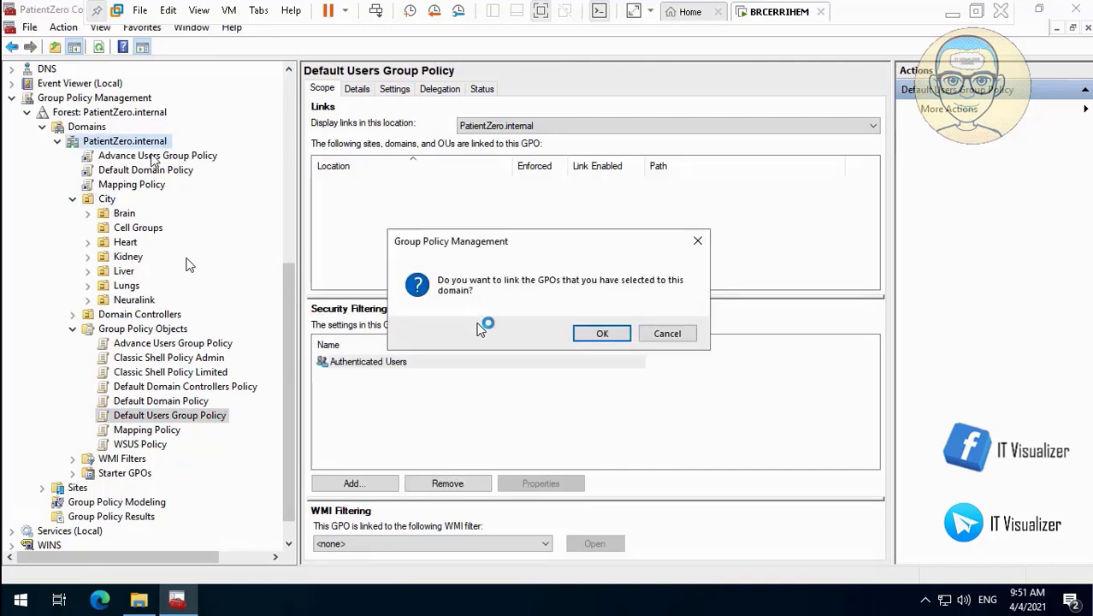
click(588, 332)
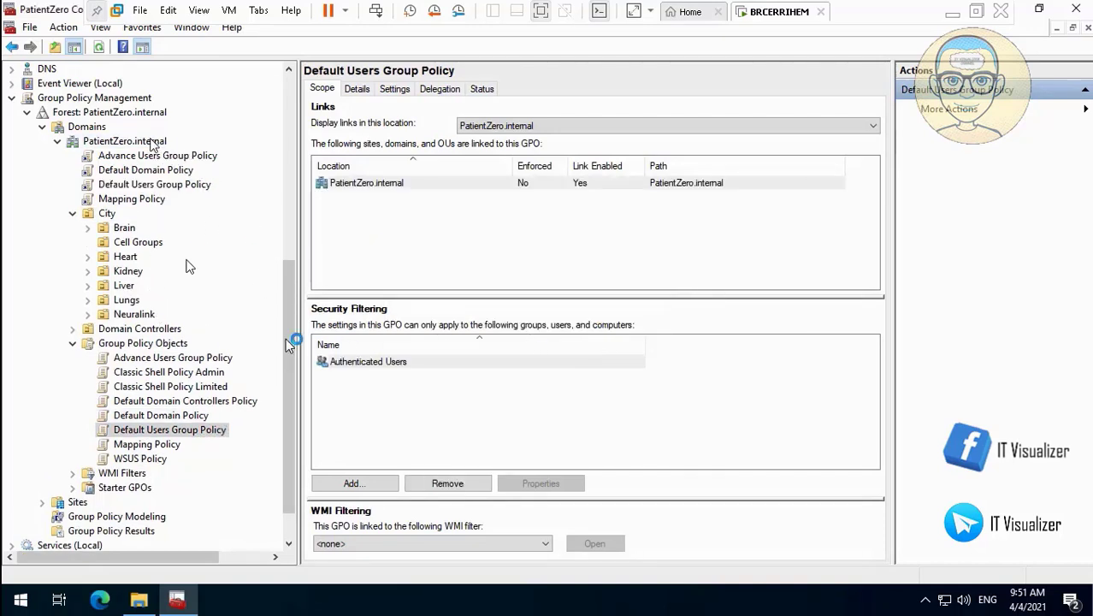
- Remove Authenticated Users from the security filtering of the Advance Users Group Policy
click(189, 358)
click(396, 361)
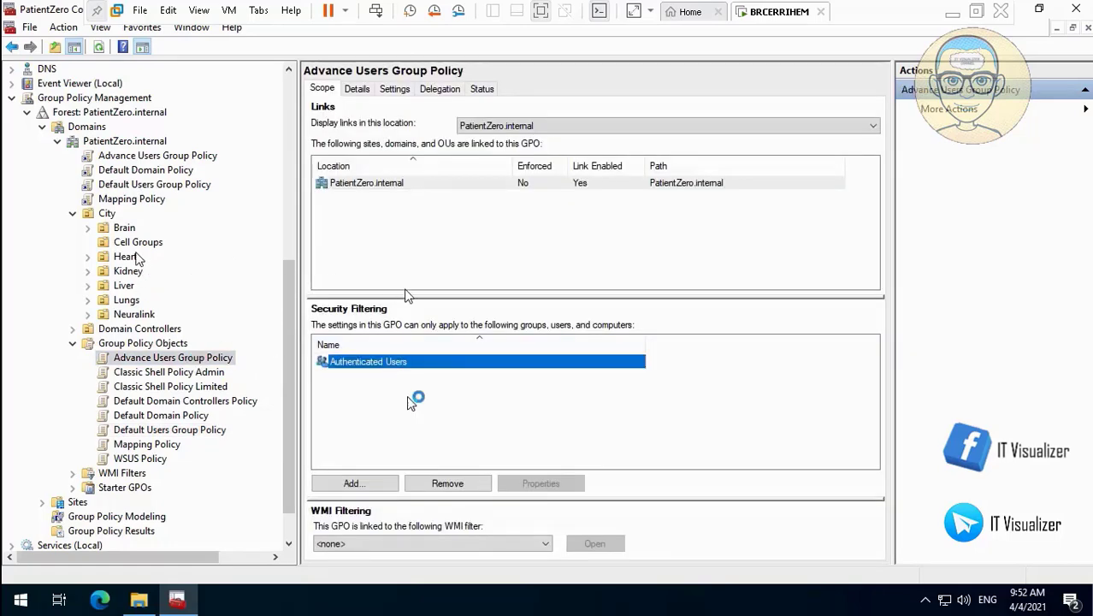
click(451, 484)
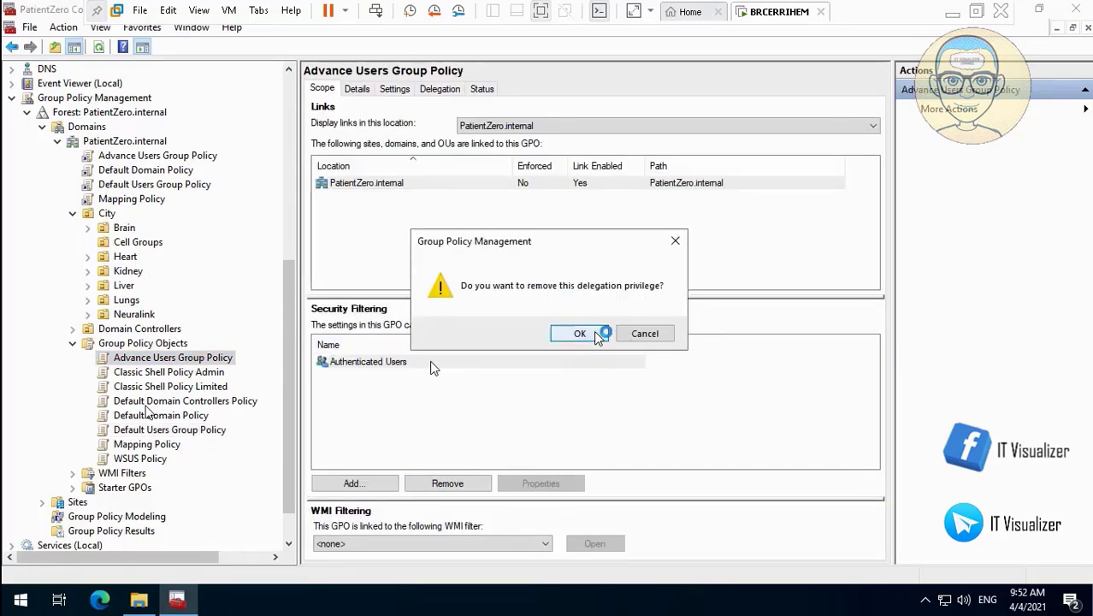
click(590, 334)
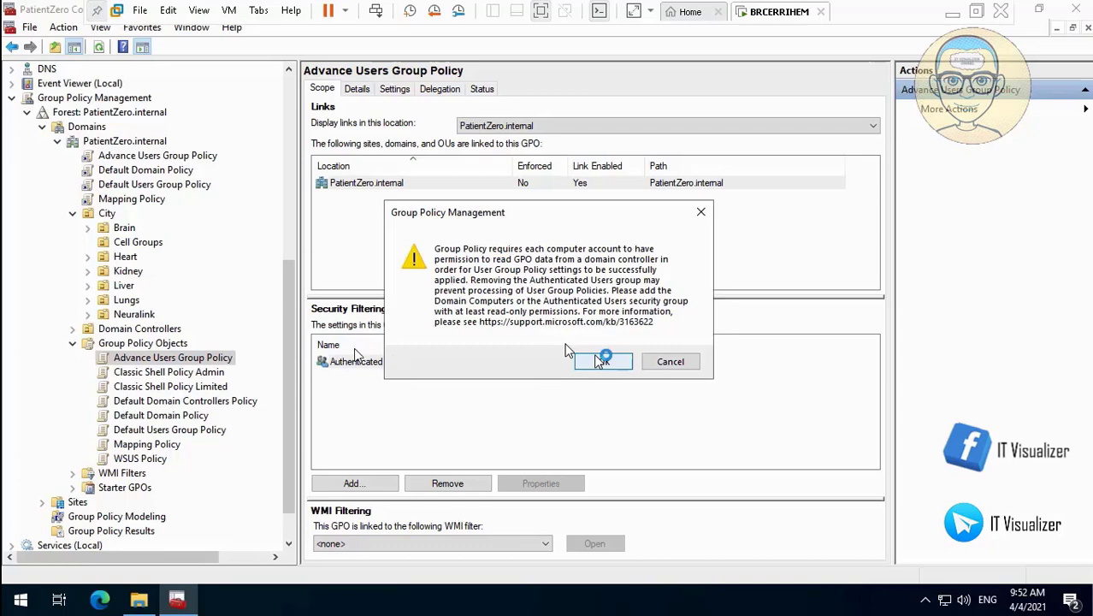
key(space)
key(Escape)
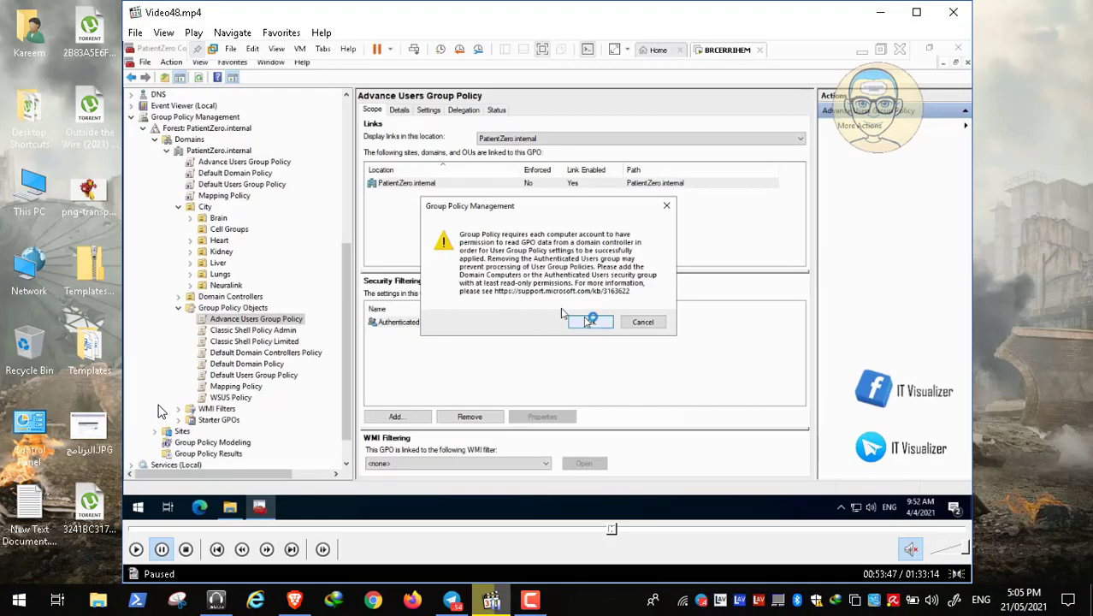
click(532, 604)
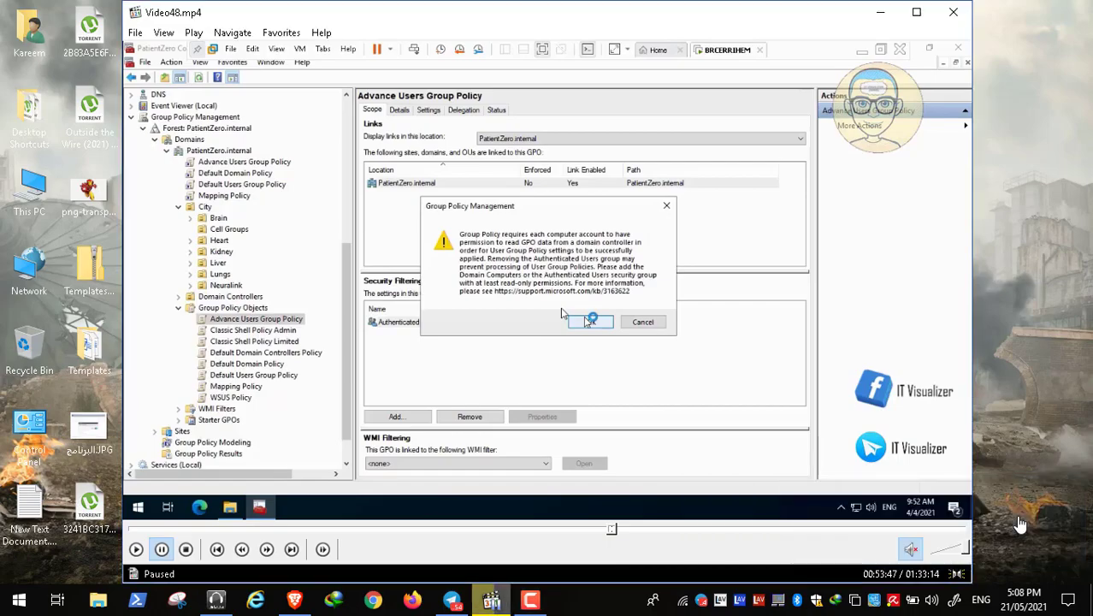
key(space)
key(alt+Return)
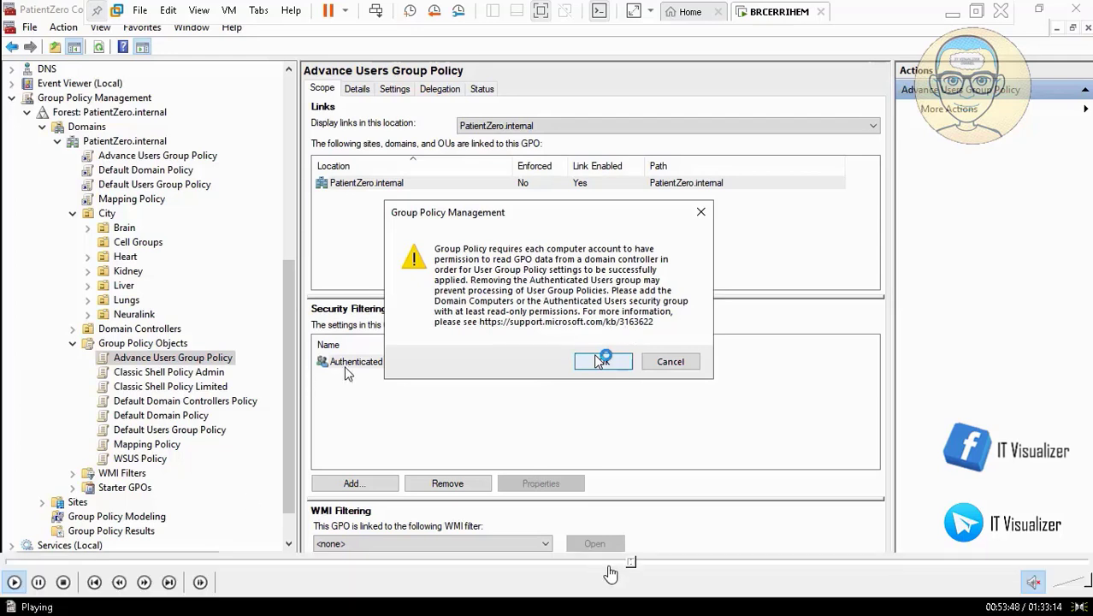
click(646, 565)
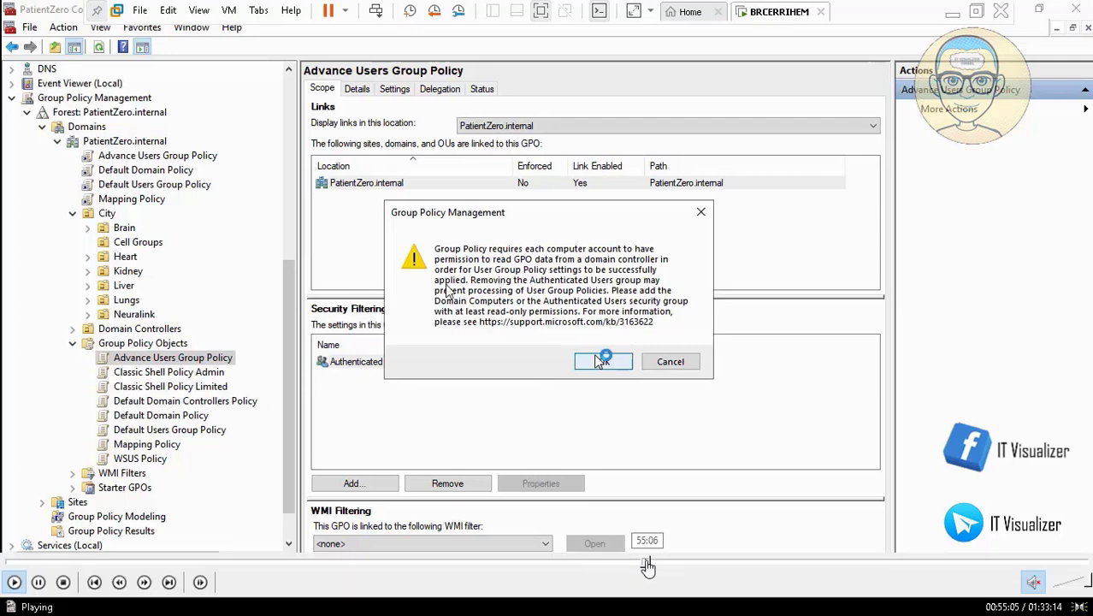
click(657, 565)
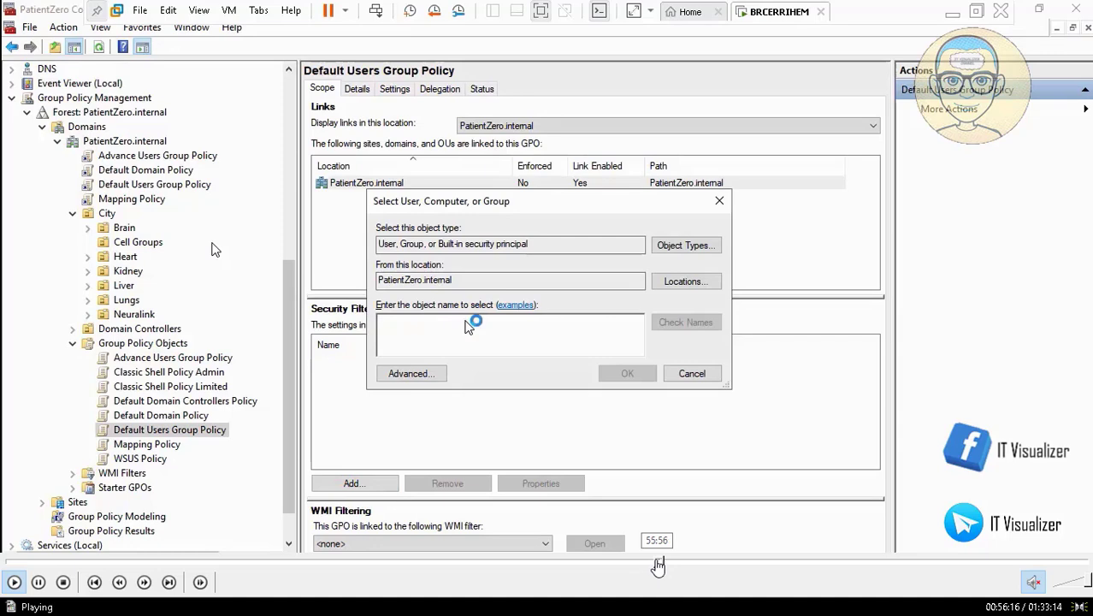
click(657, 564)
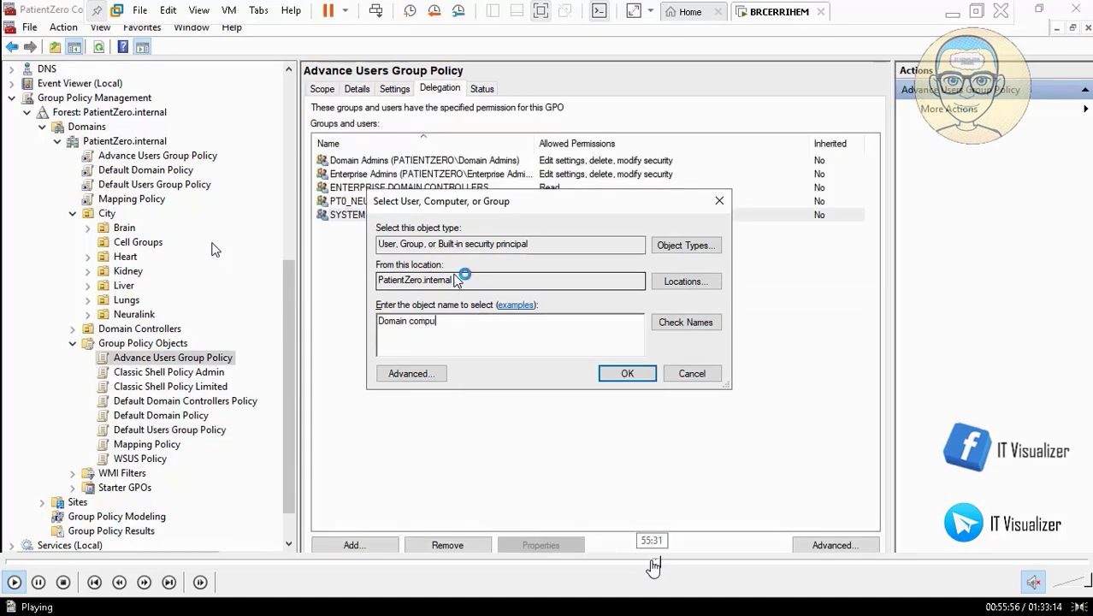
click(653, 565)
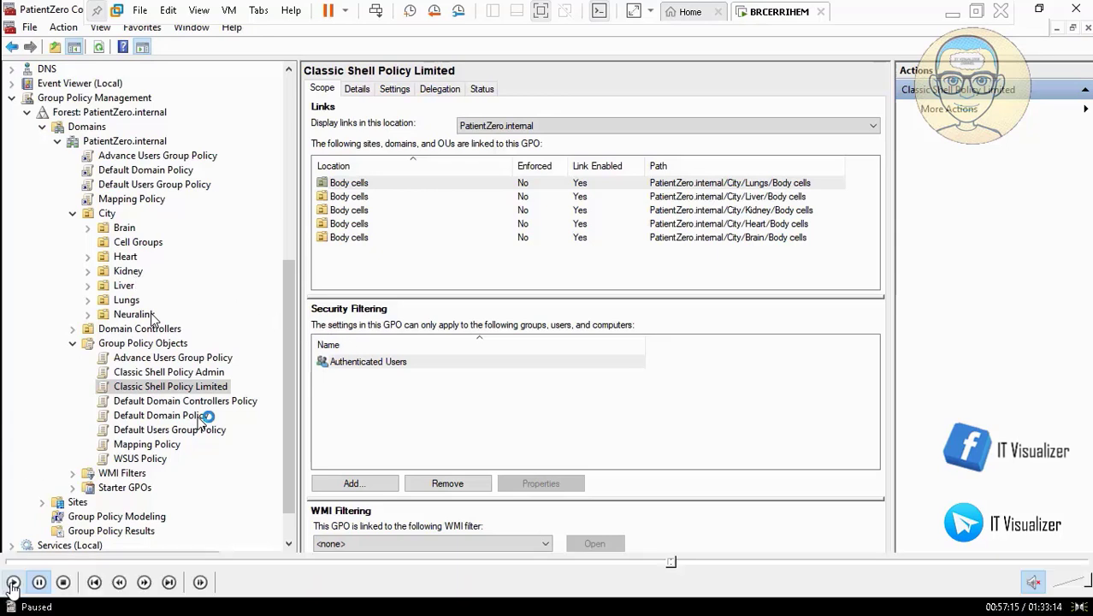
click(12, 582)
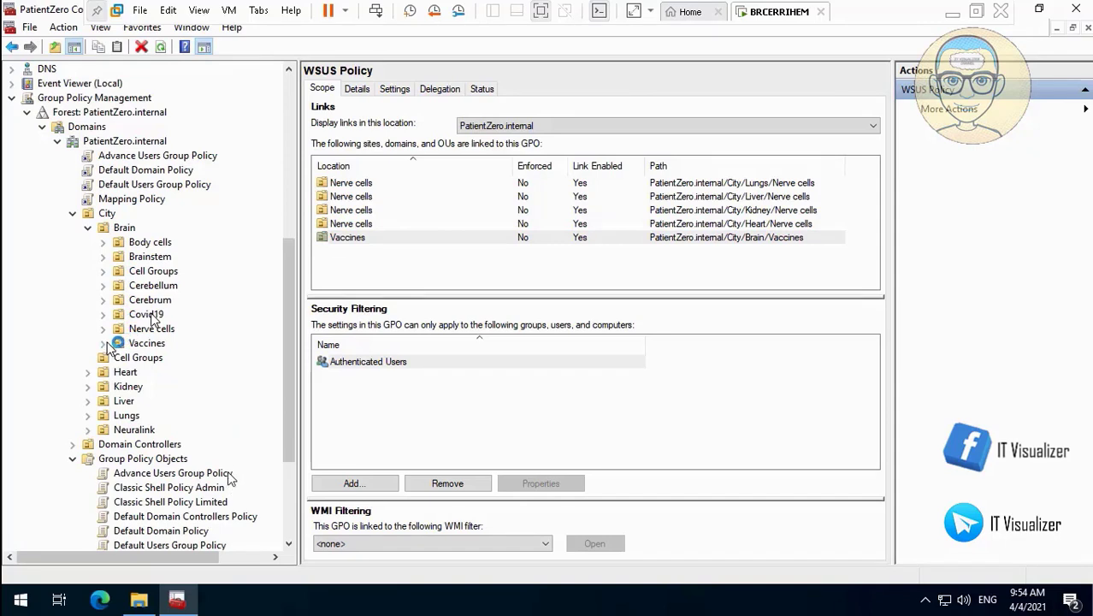
- Delete the WSUS Policy link from the Vaccines organizational unit under Brain
right_click(190, 379)
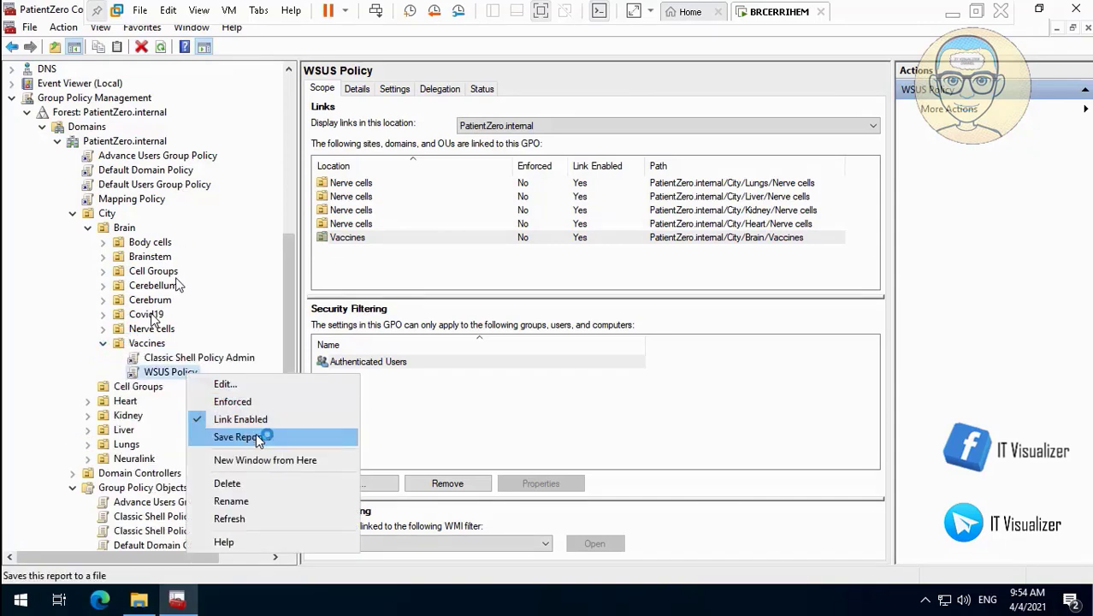
click(267, 484)
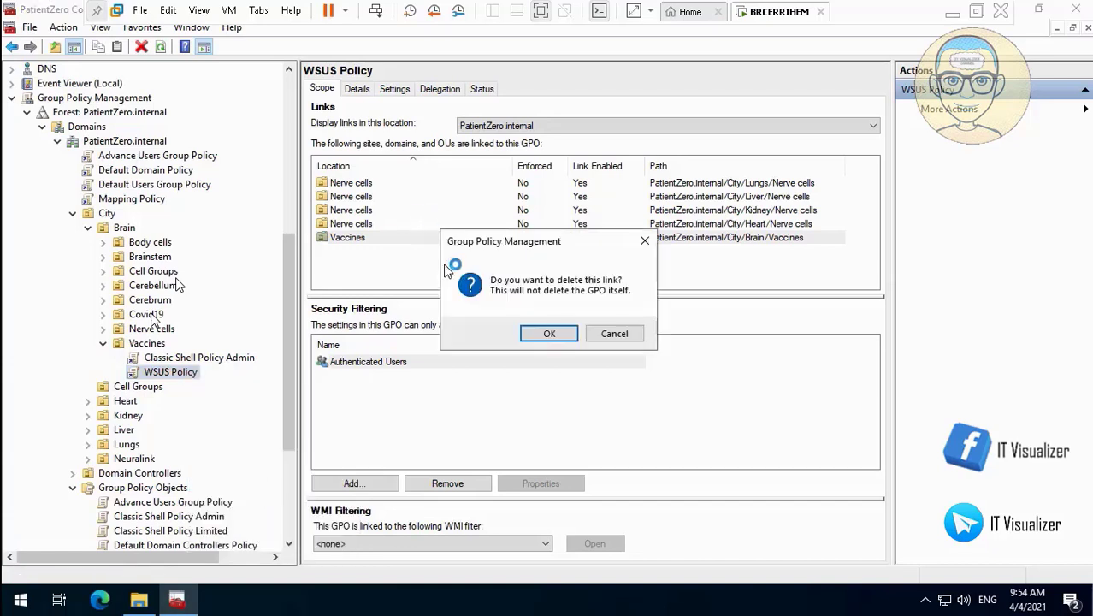
click(547, 333)
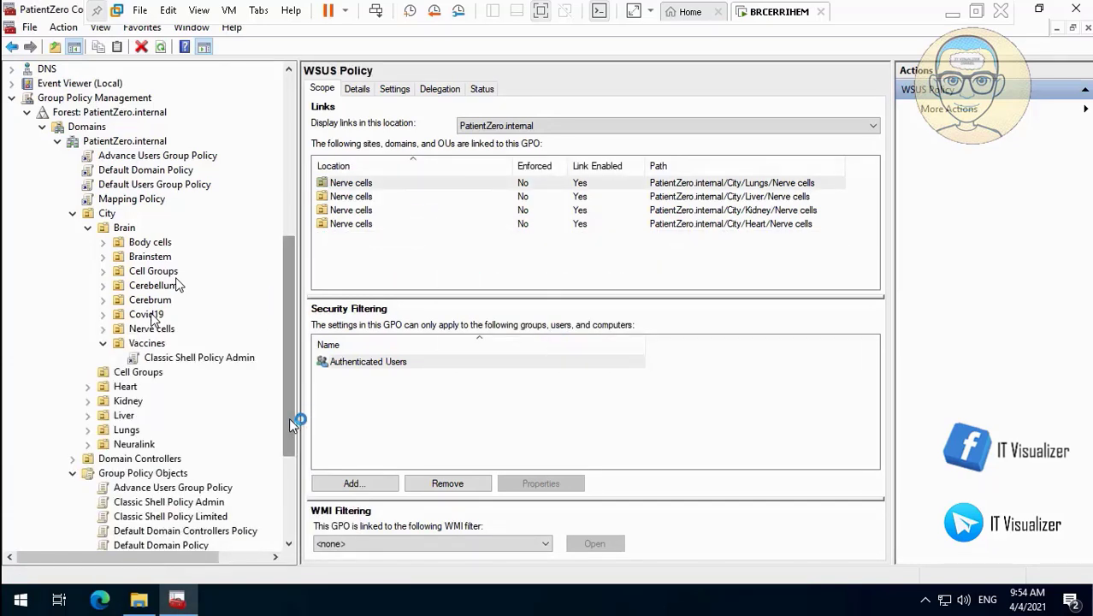
- Open the Default Domain Policy GPO from the Group Policy Objects container for editing
scroll(291, 424, down, 4)
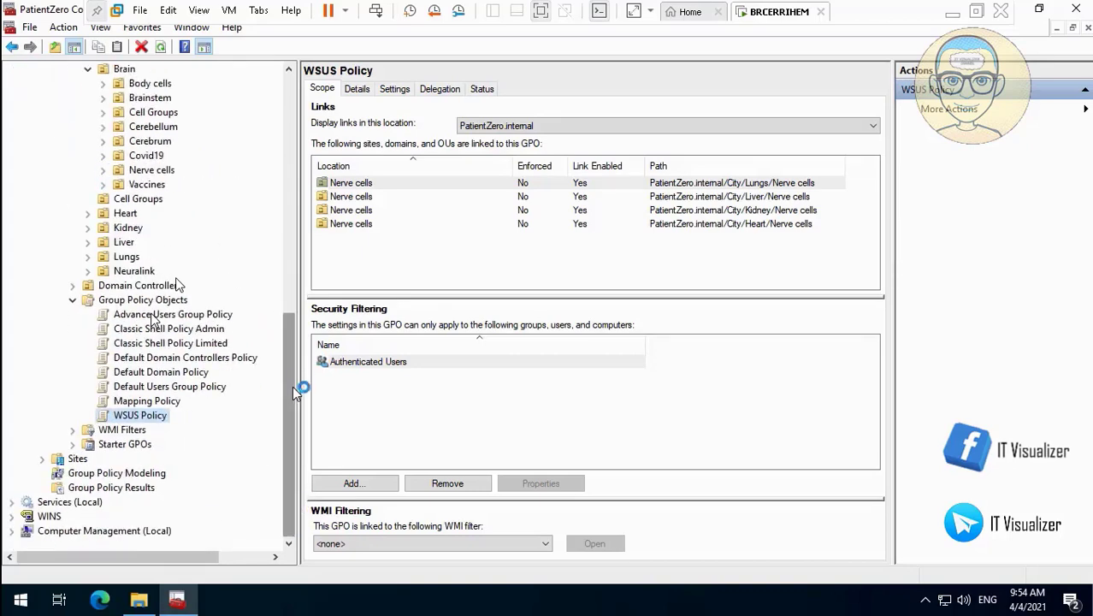
drag(292, 391, 291, 368)
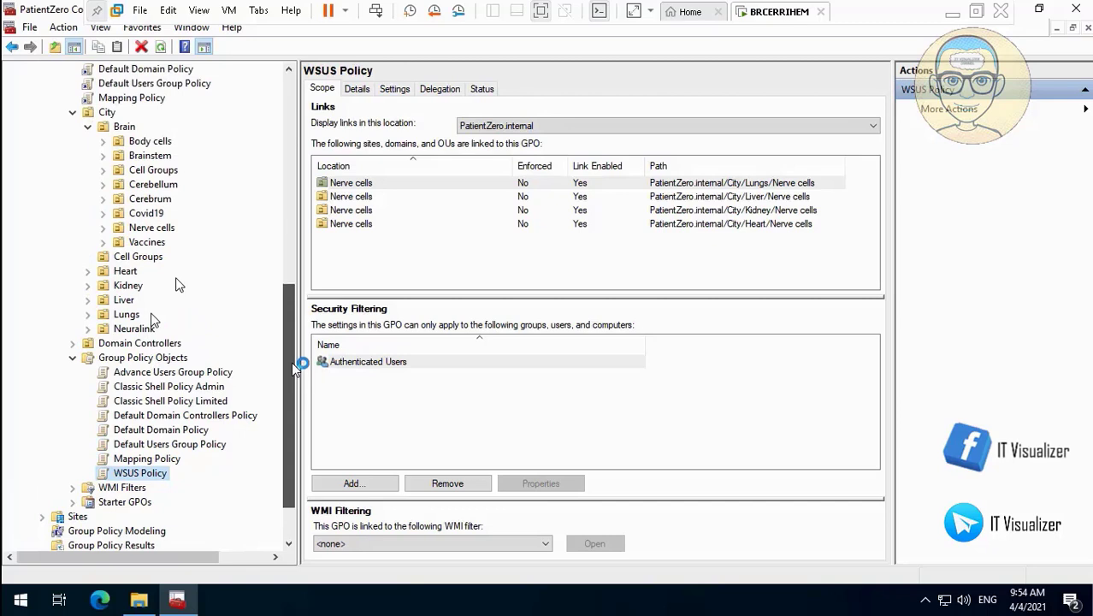
click(198, 432)
right_click(198, 432)
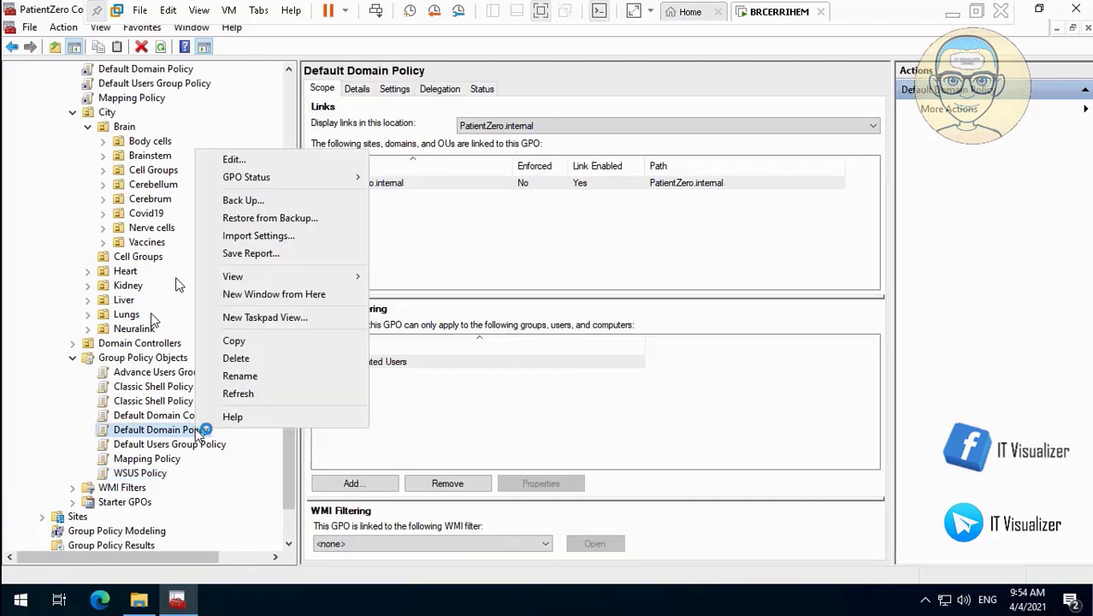
click(267, 161)
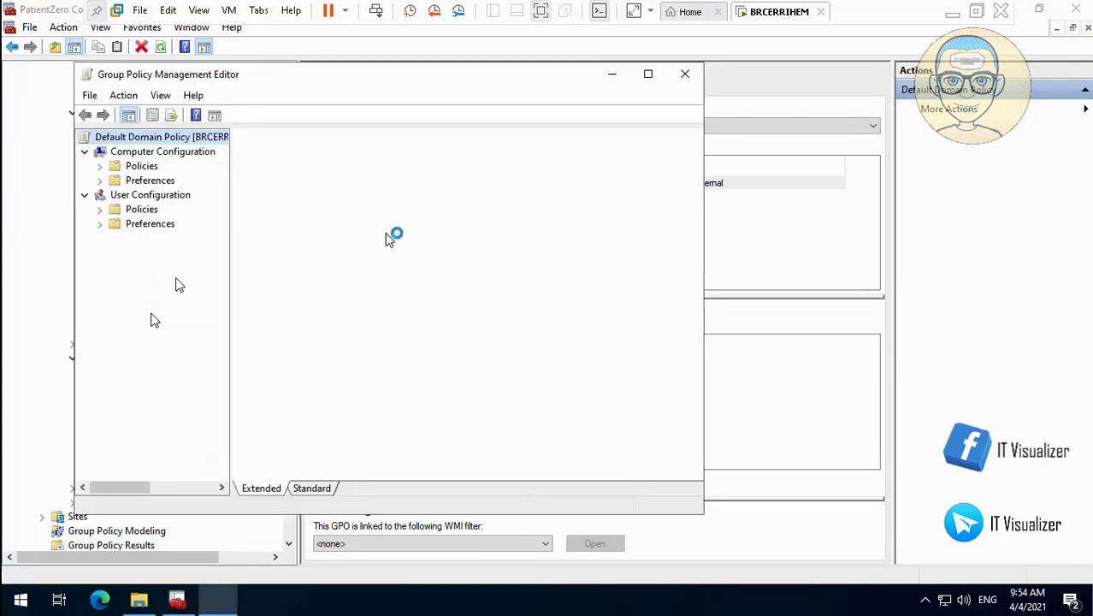
- Open the Backgrounds share on \\brcerrihem\ through Run and select its network path for copying
right_click(24, 604)
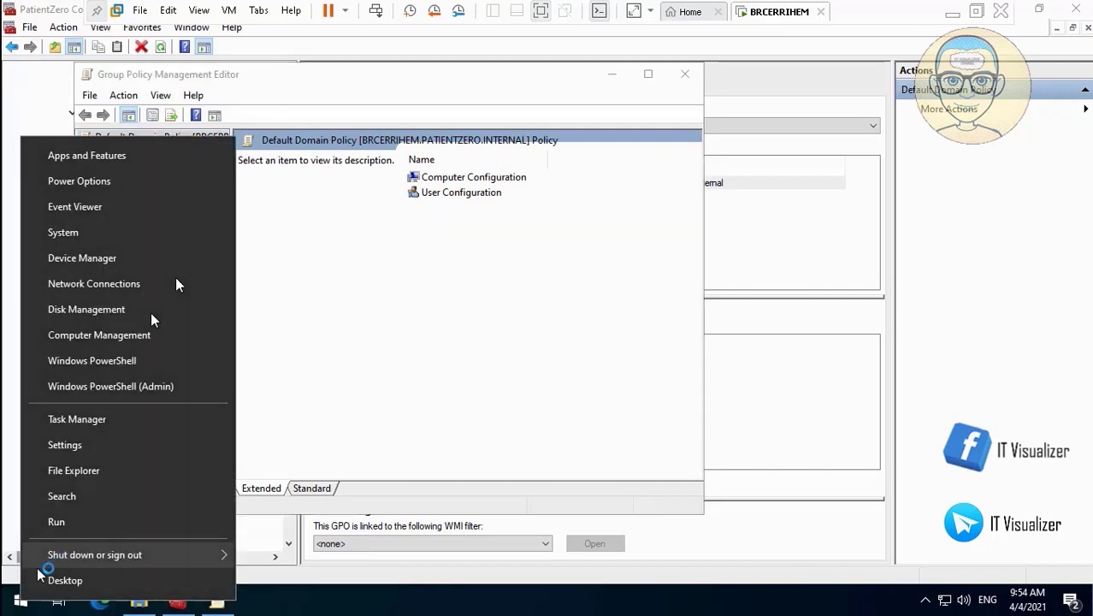
click(82, 523)
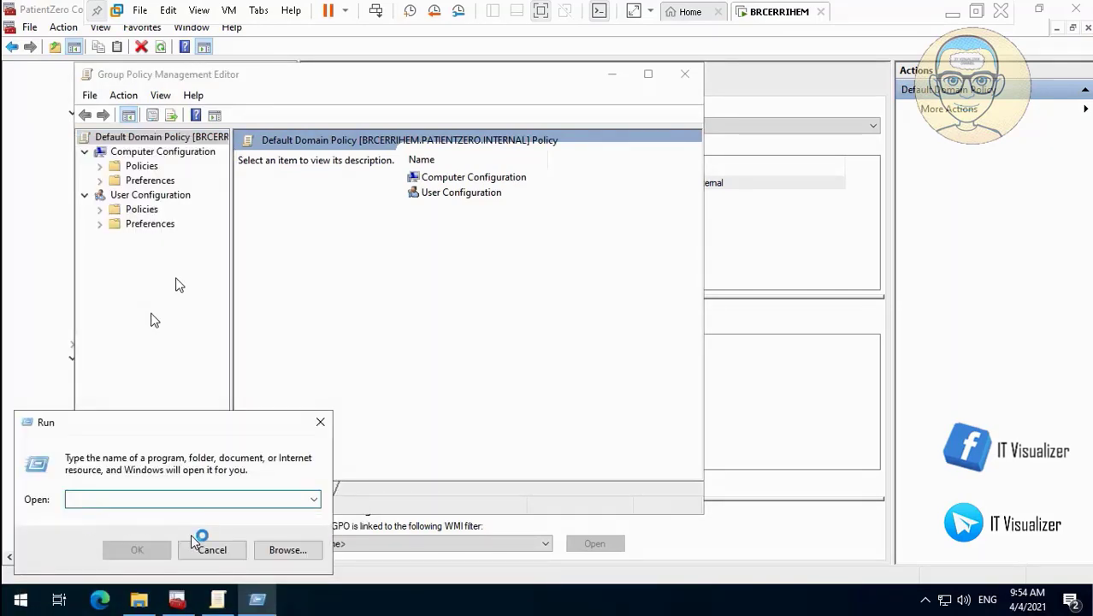
text(\br)
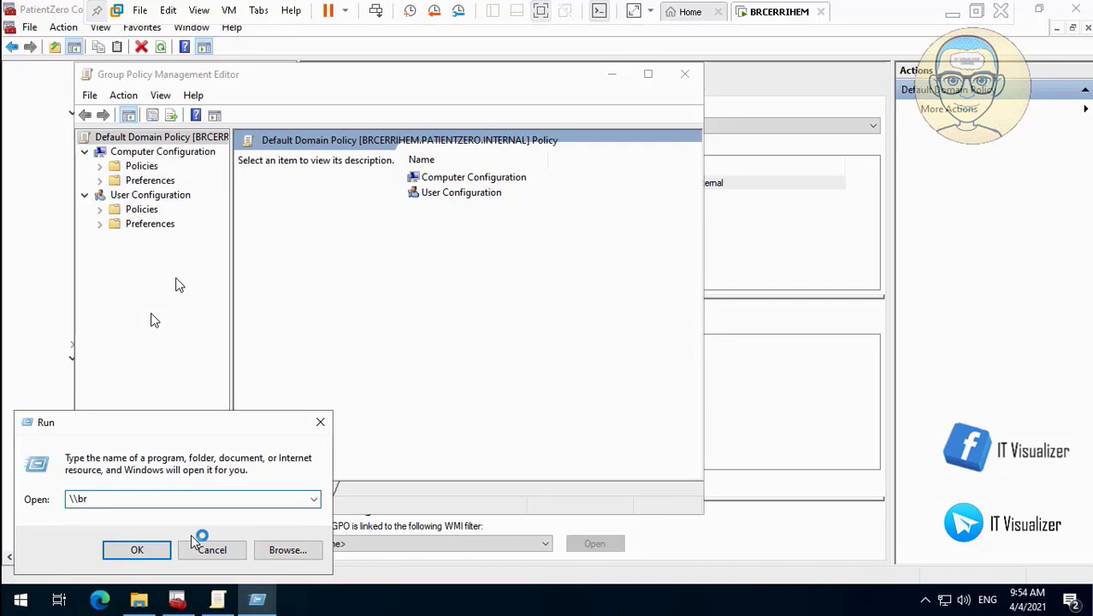
click(314, 499)
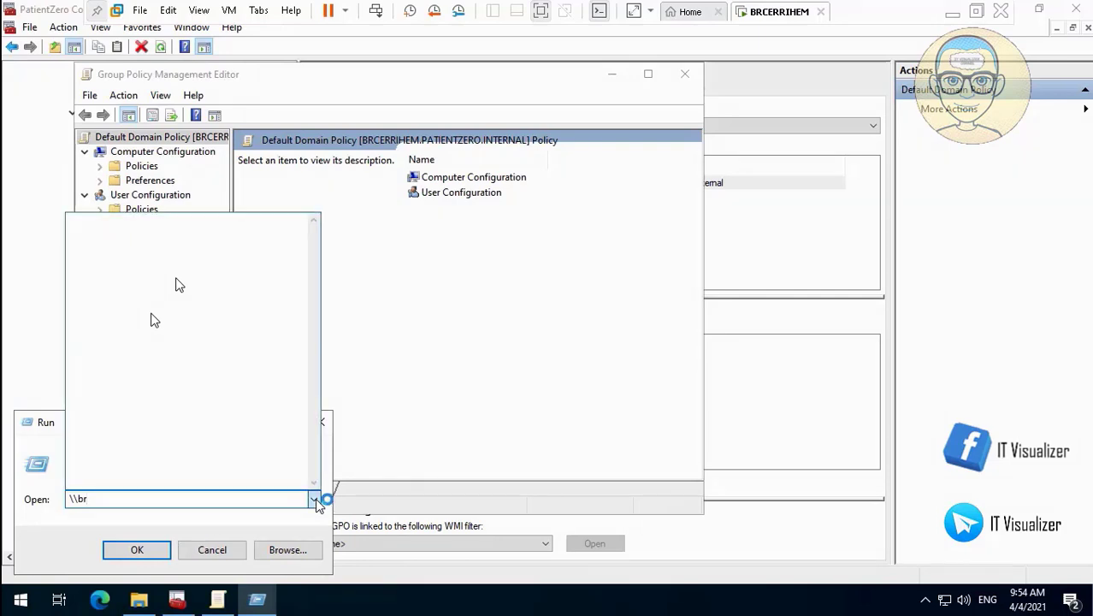
key(BackSpace)
key(BackSpace)
text(b)
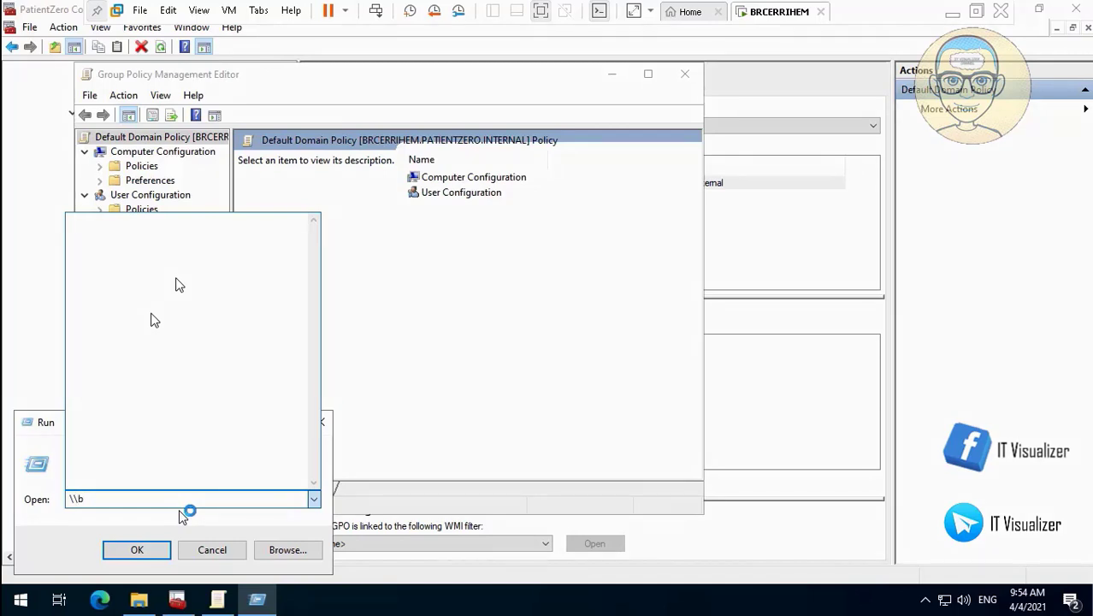
text(rcerrihem\)
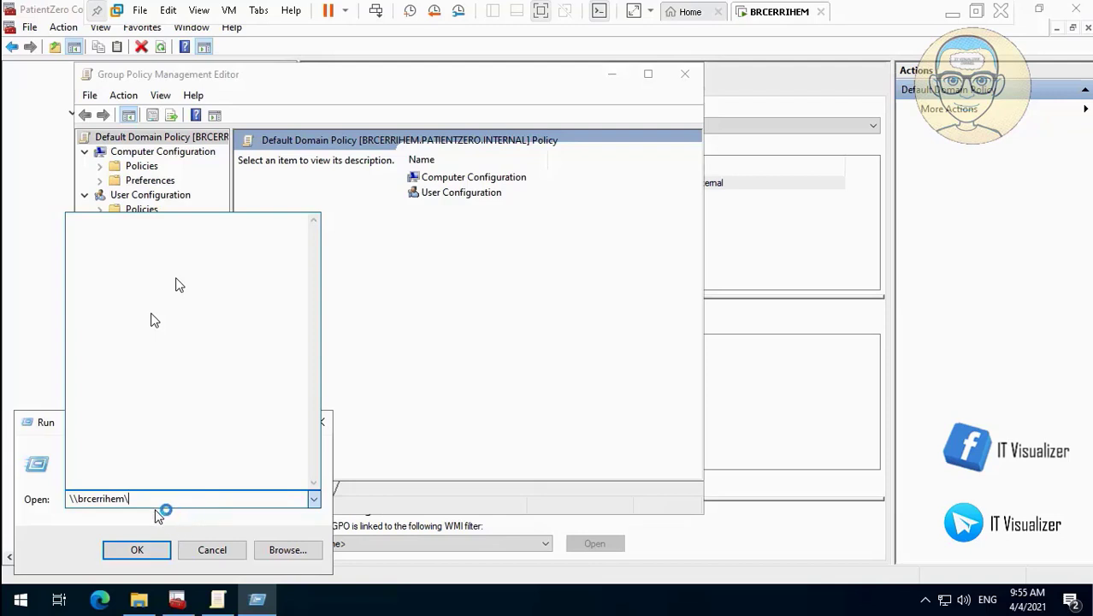
click(137, 549)
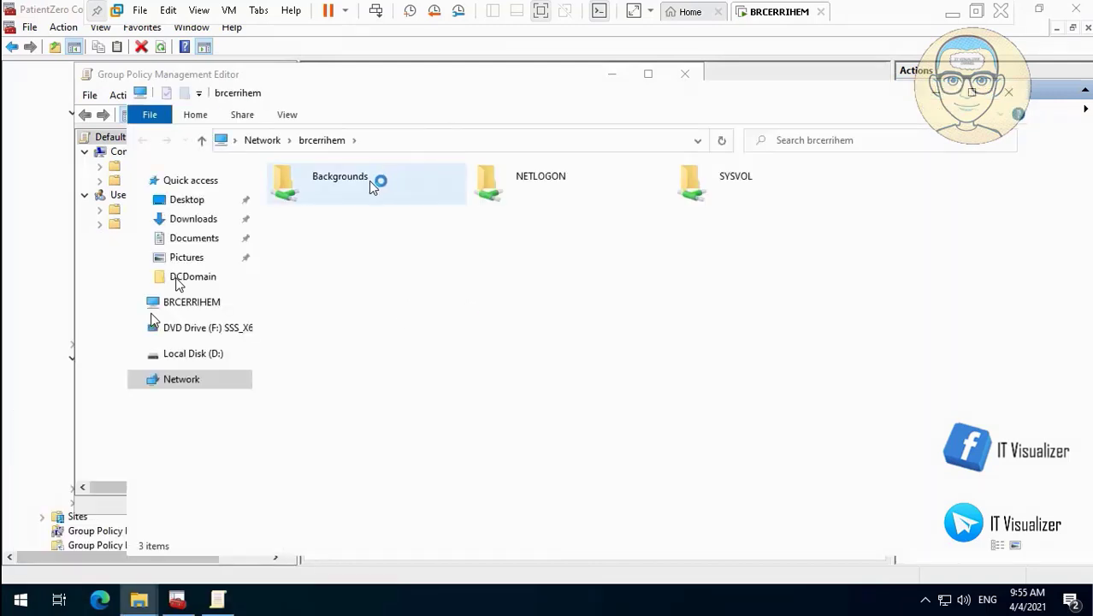
click(369, 180)
double_click(369, 181)
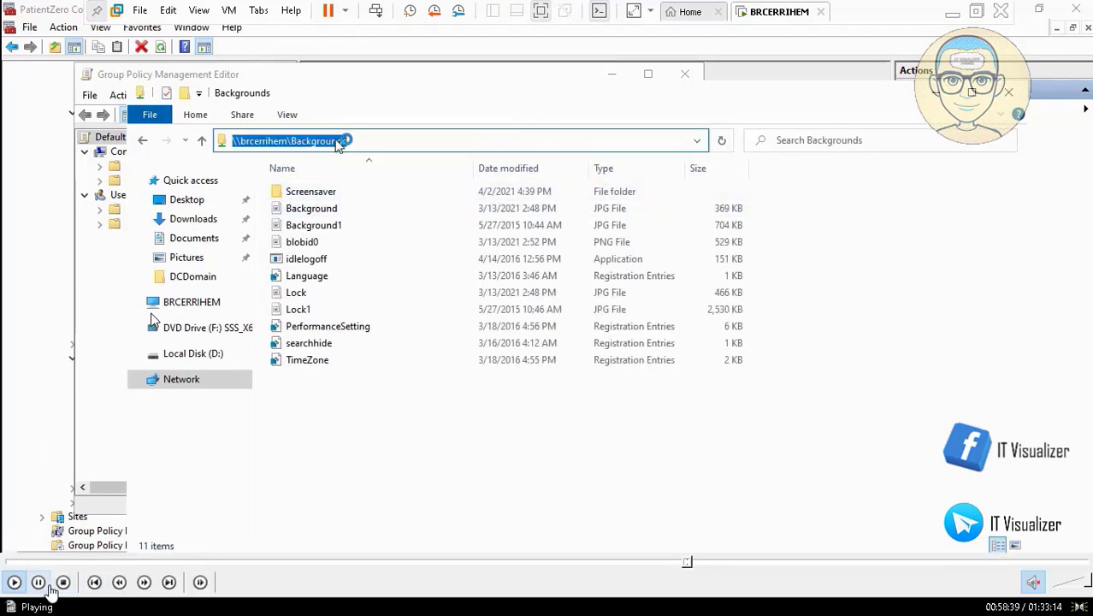
click(45, 585)
click(48, 587)
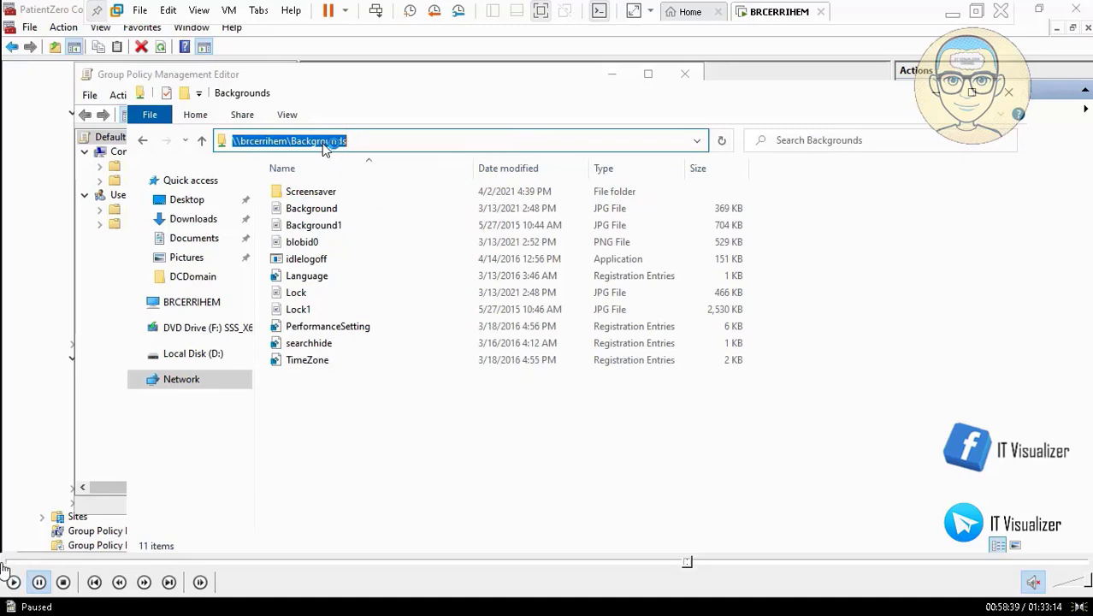
click(14, 581)
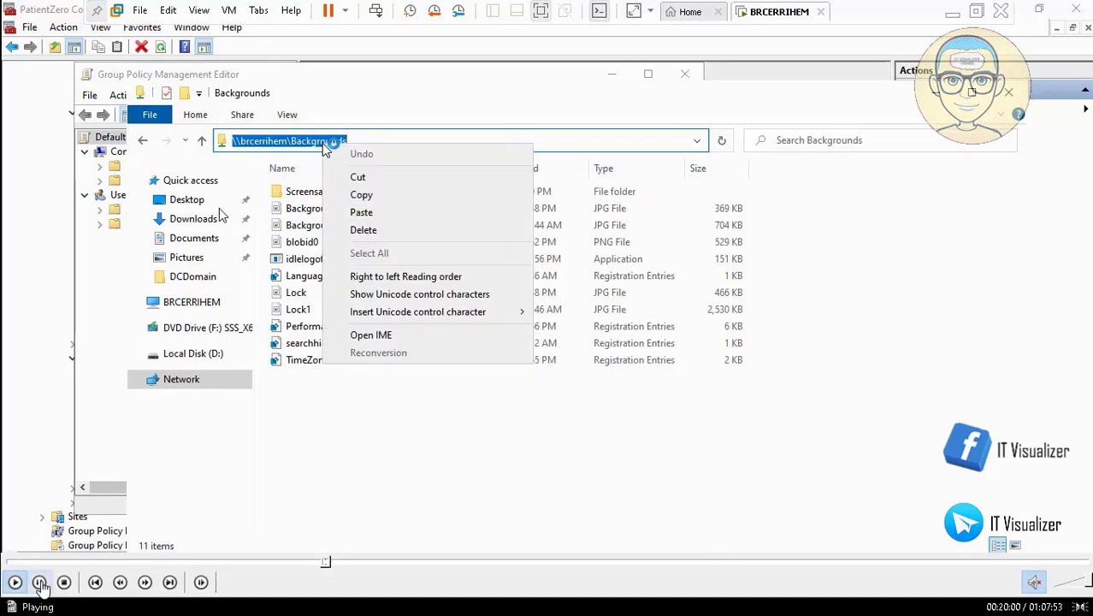
click(40, 582)
click(40, 582)
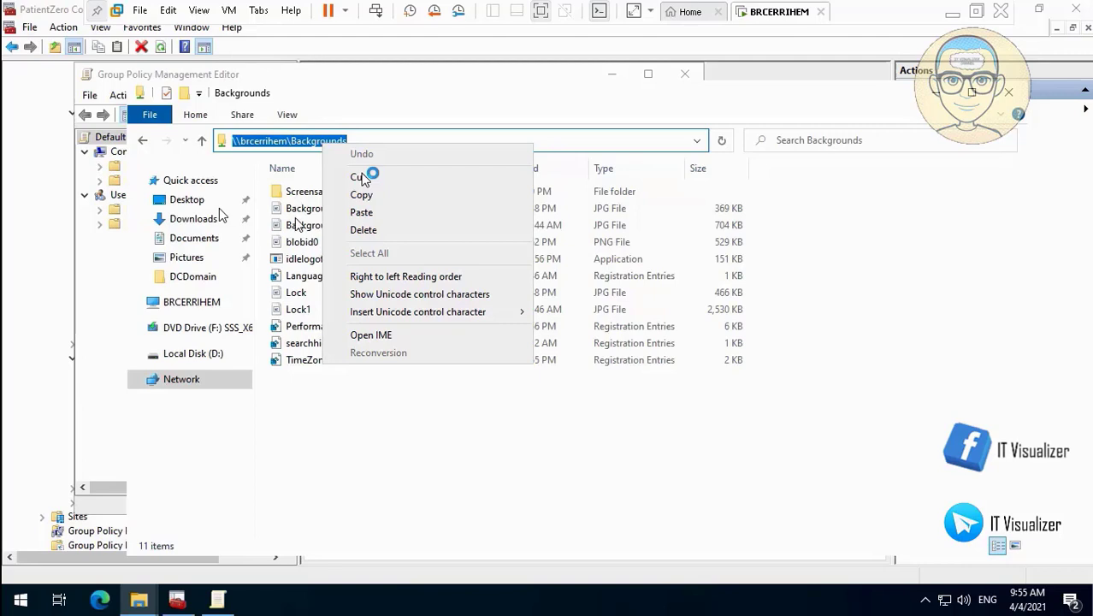
key(space)
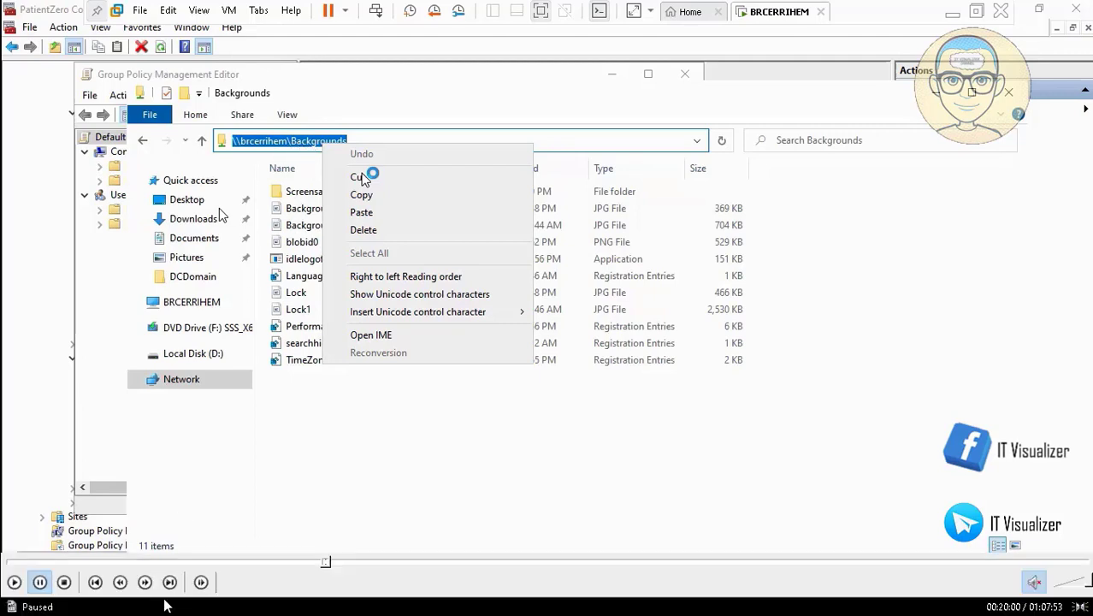
click(16, 583)
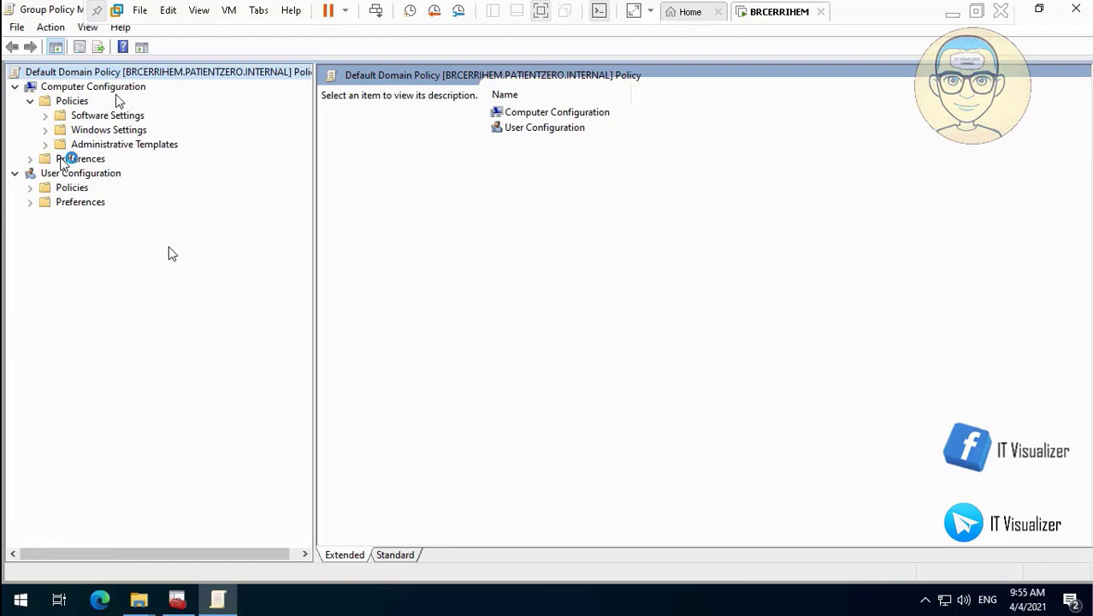
- Show the Personalization settings within the Control Panel administrative templates of the Computer Configuration policies
double_click(118, 145)
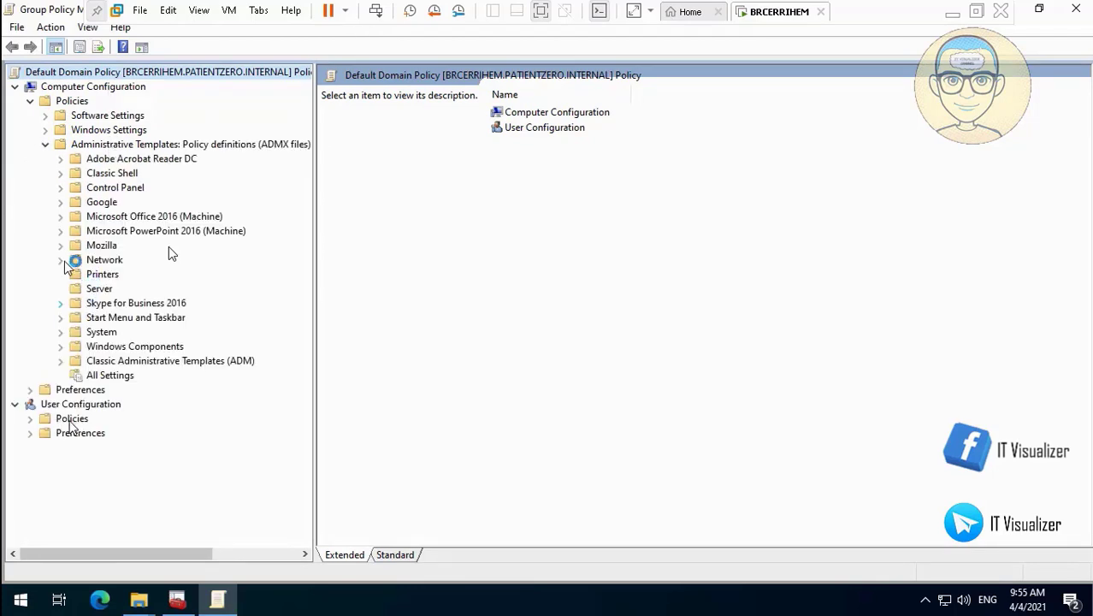
click(61, 188)
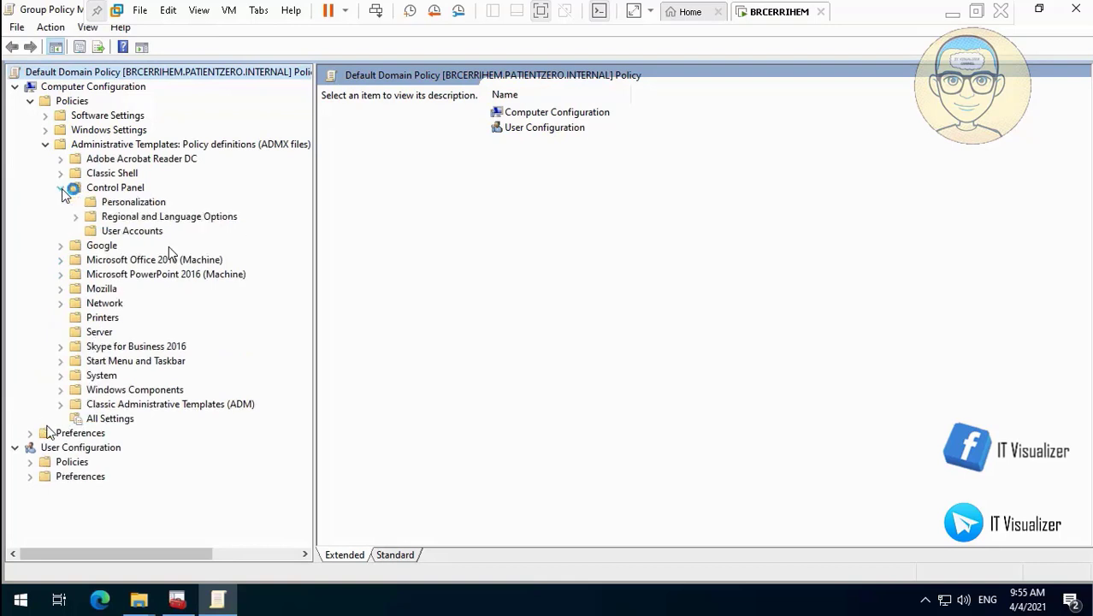
click(129, 202)
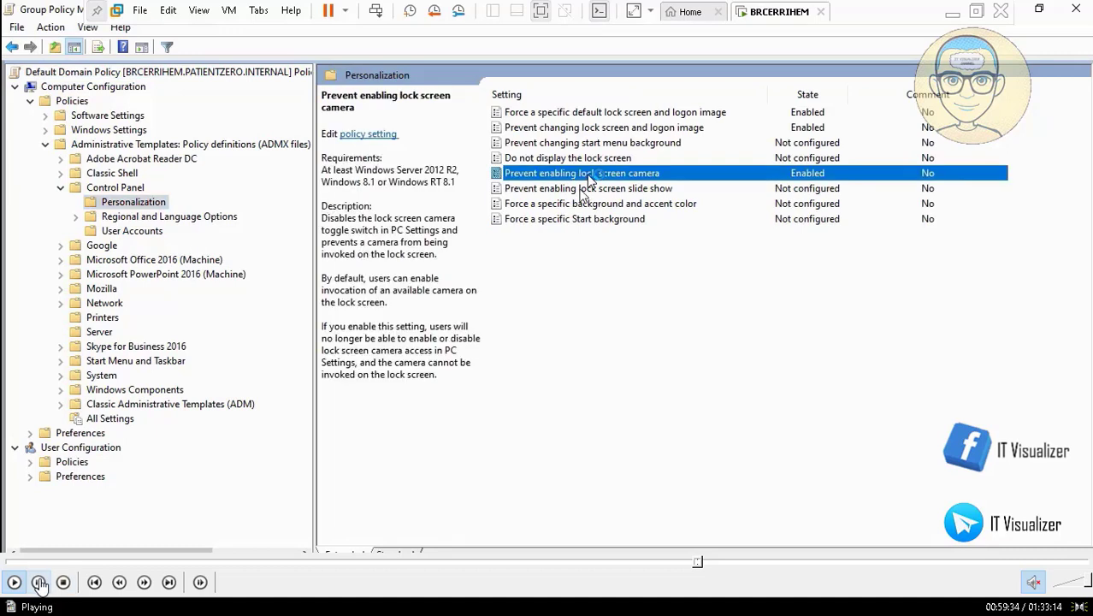
click(253, 438)
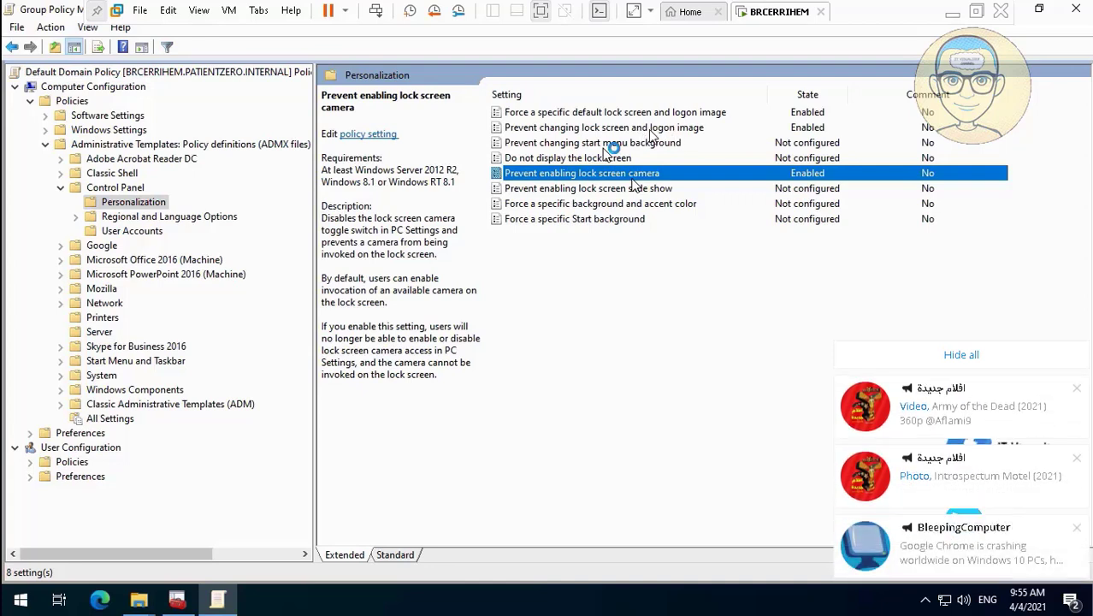
click(14, 582)
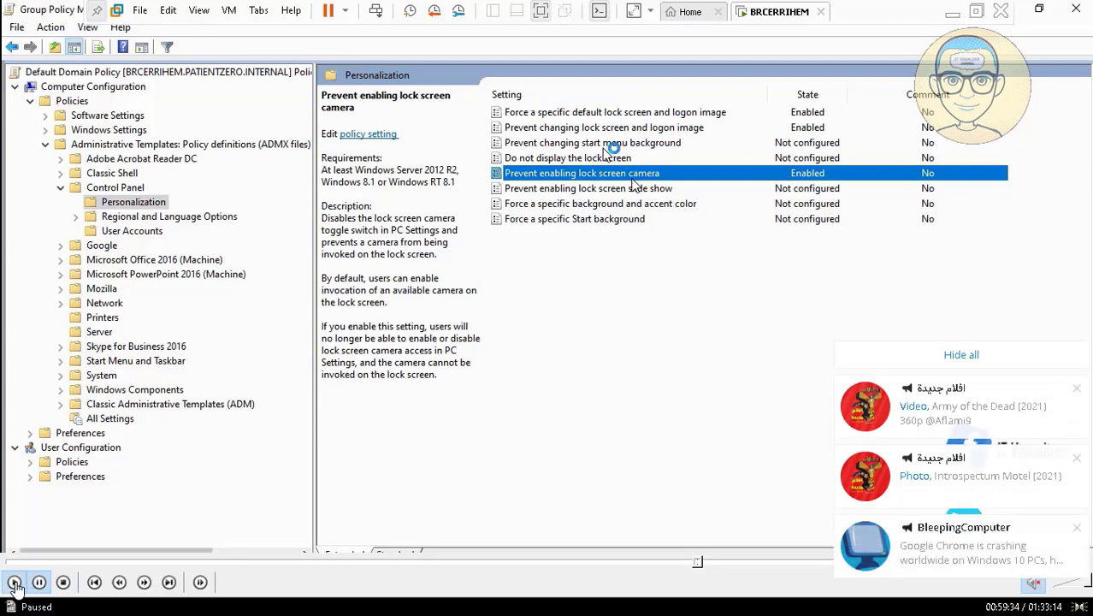
click(980, 355)
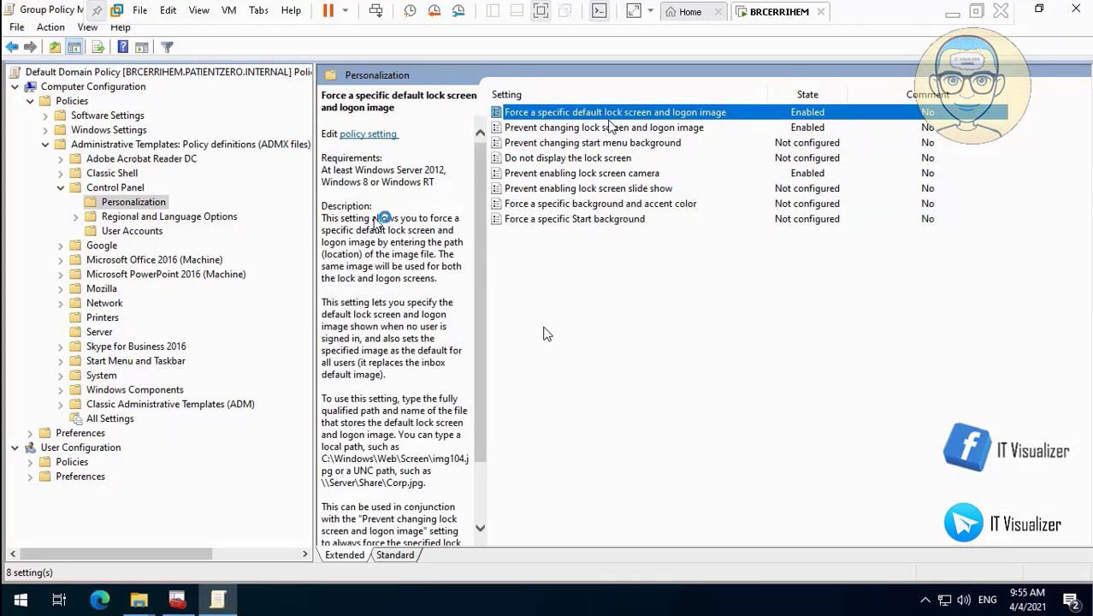
- Replace the server and share in the forced default lock screen image path with \\brcerrihem\Backgrounds, keeping the Lock.png file name
click(197, 284)
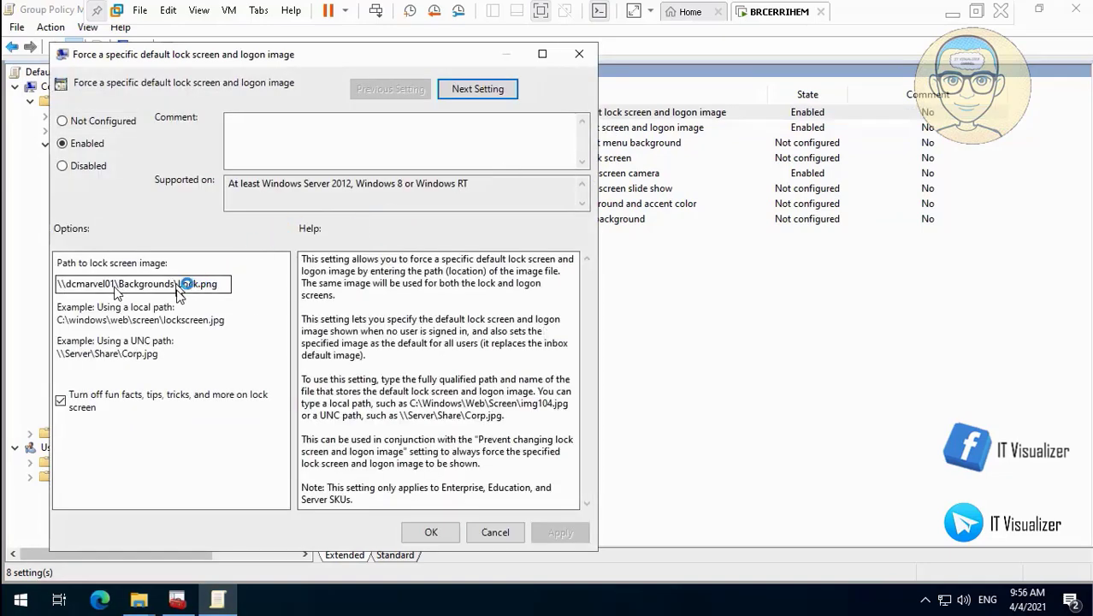
click(179, 286)
key(BackSpace)
key(BackSpace)
key(BackSpace)
key(BackSpace)
key(BackSpace)
key(BackSpace)
key(BackSpace)
key(BackSpace)
key(BackSpace)
key(BackSpace)
key(BackSpace)
key(BackSpace)
key(BackSpace)
key(BackSpace)
key(BackSpace)
key(BackSpace)
key(BackSpace)
key(BackSpace)
key(BackSpace)
key(BackSpace)
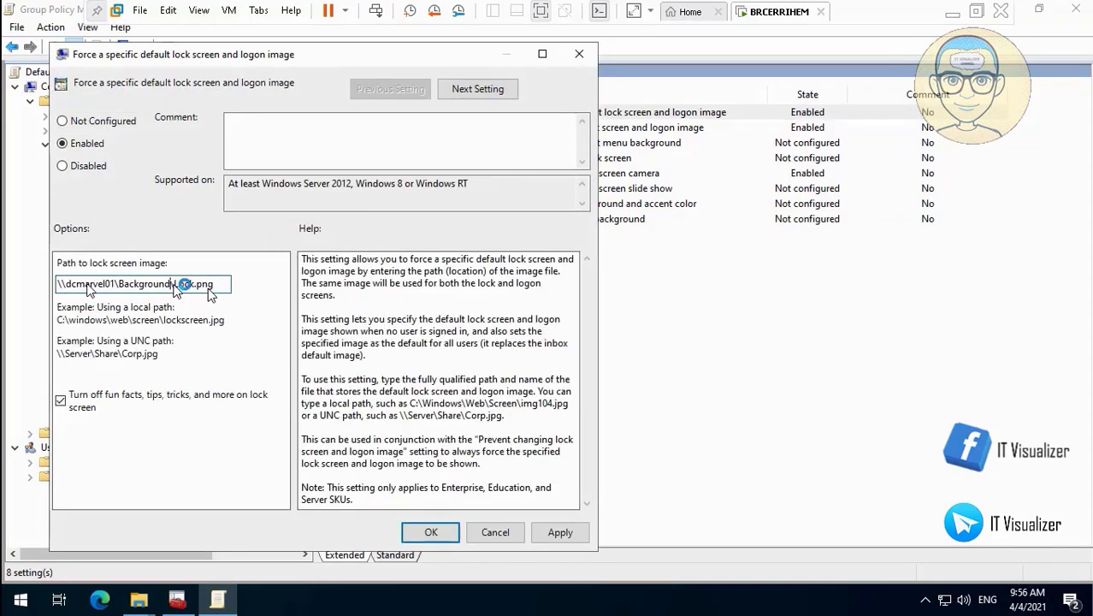
text(\\brcerrihem\Backgrounds)
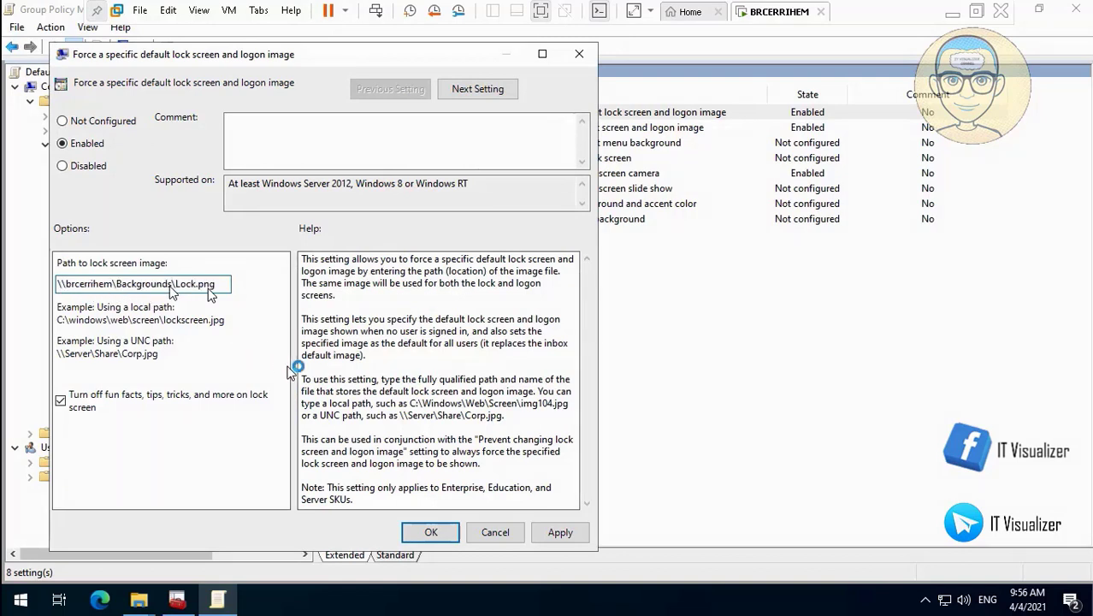
key(ctrl+z)
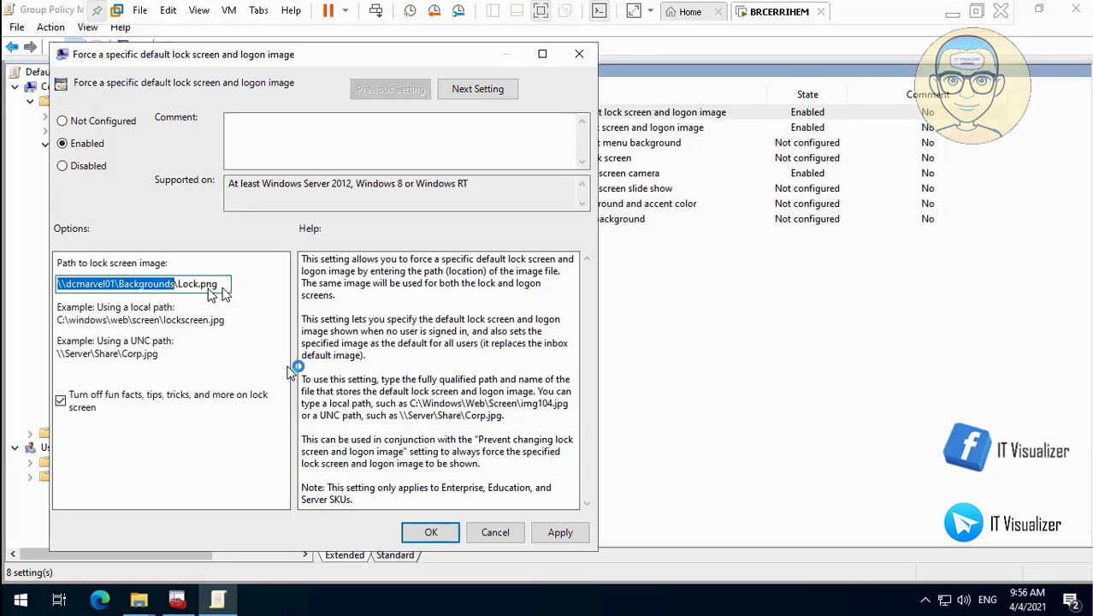
text(\\brcerrihem\Backgrounds)
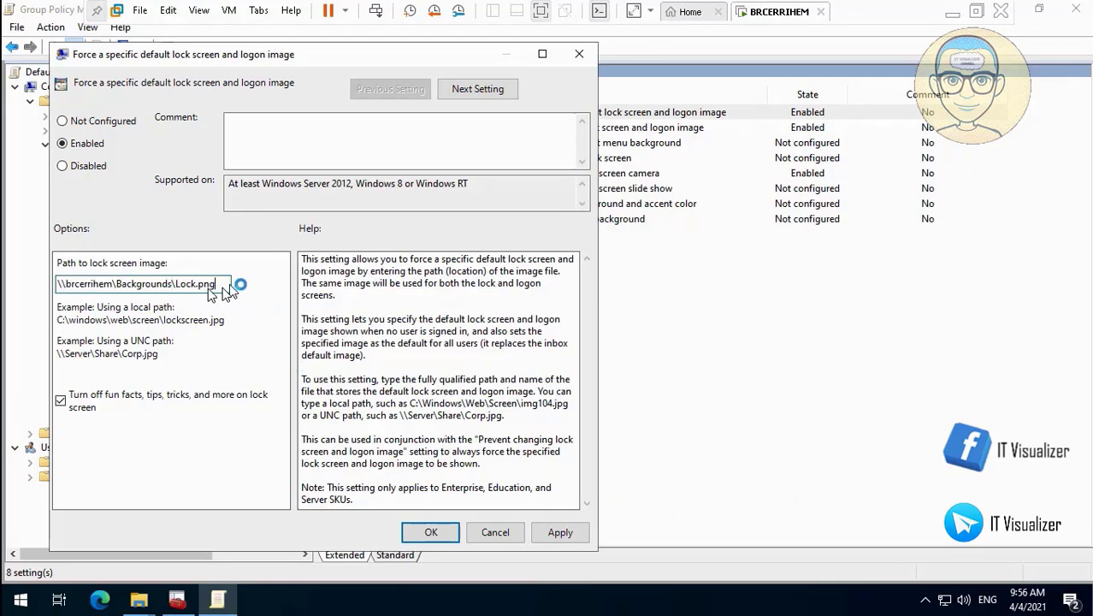
- Change the lock screen image's file extension to jpg, then apply and close the policy setting
key(BackSpace)
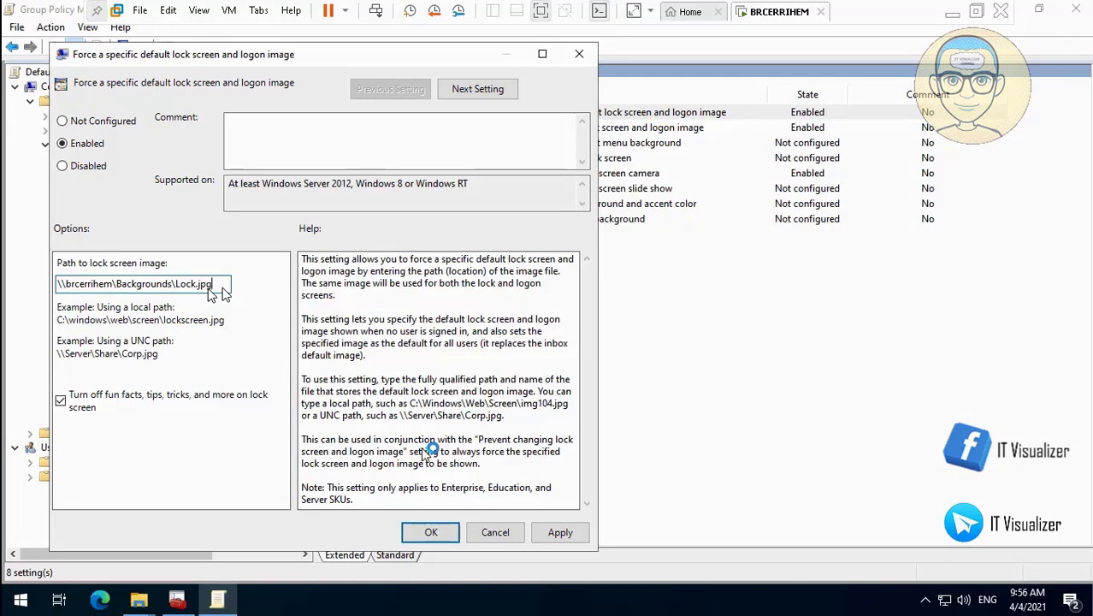
click(560, 532)
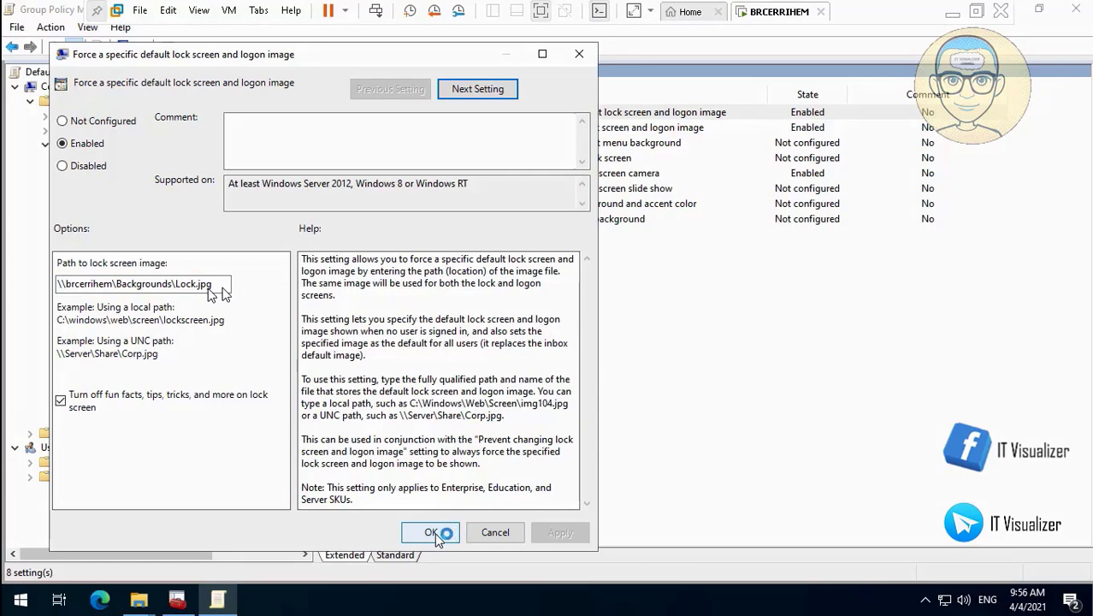
click(431, 532)
- Check the image files in the Backgrounds share and review the policies on changing the lock screen image, hiding the lock screen and its camera
mouse_move(145, 603)
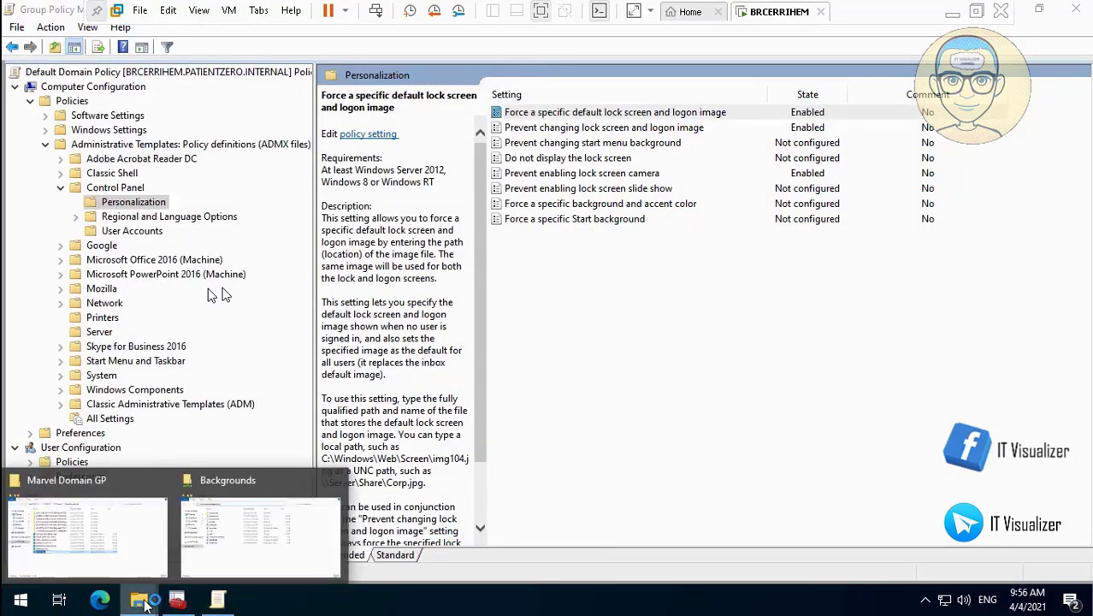
click(257, 534)
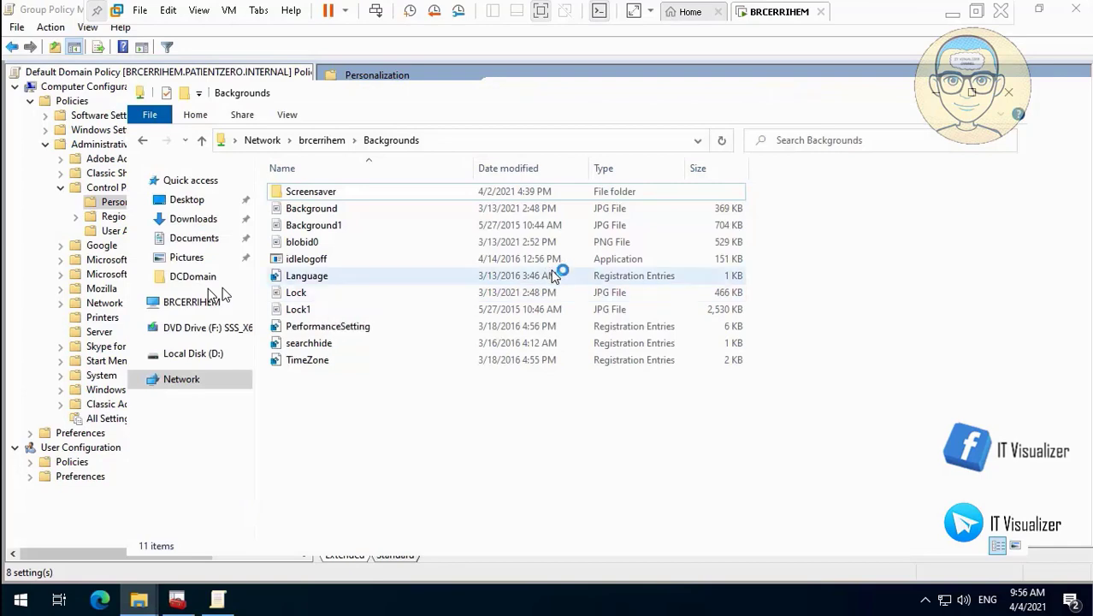
click(940, 92)
click(638, 128)
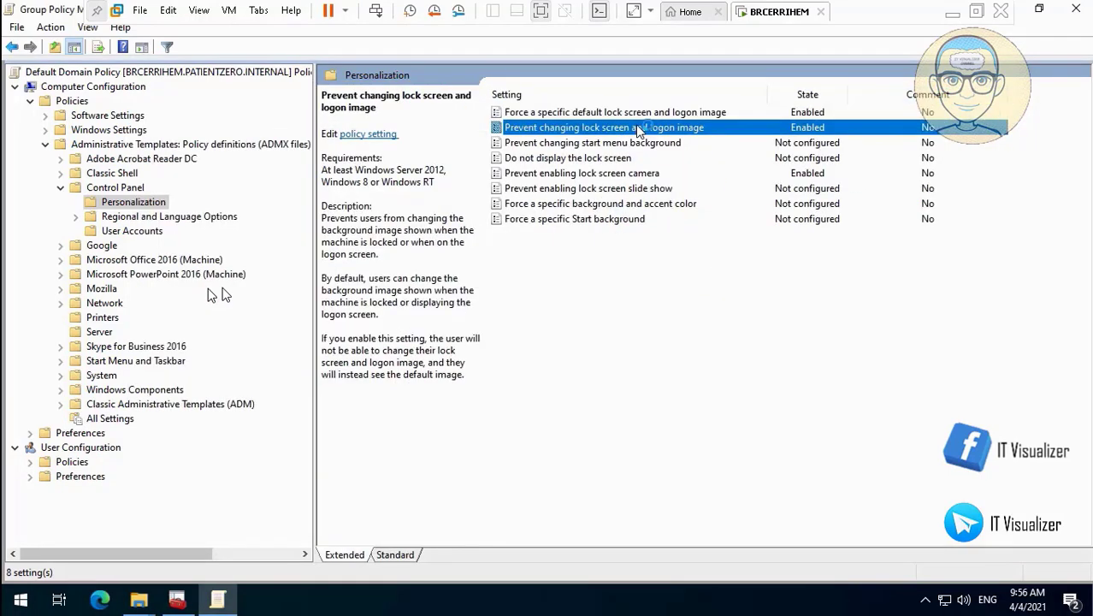
click(648, 158)
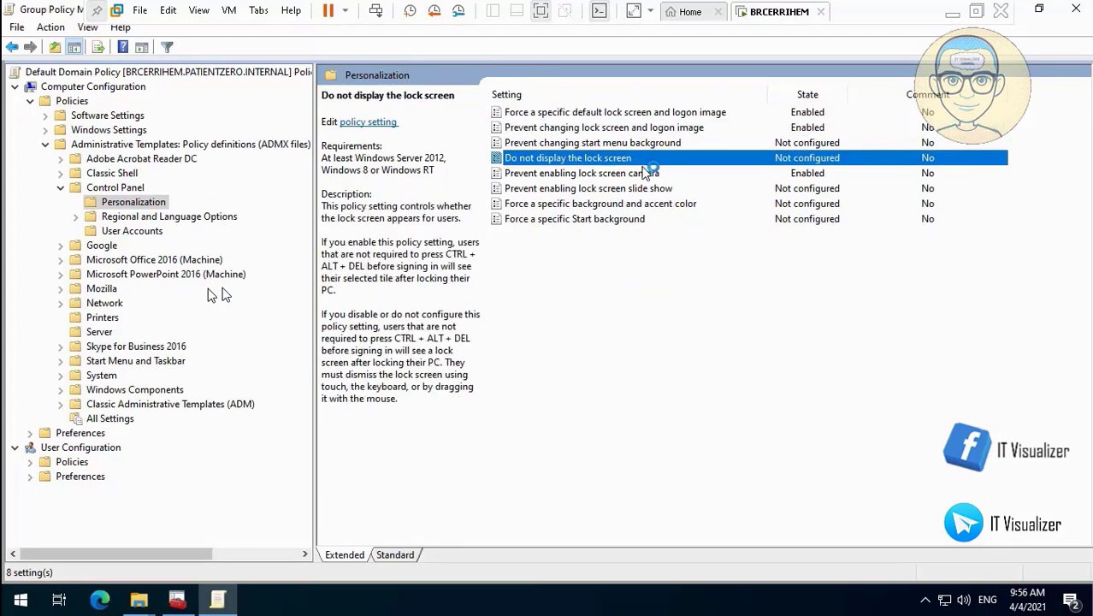
click(648, 174)
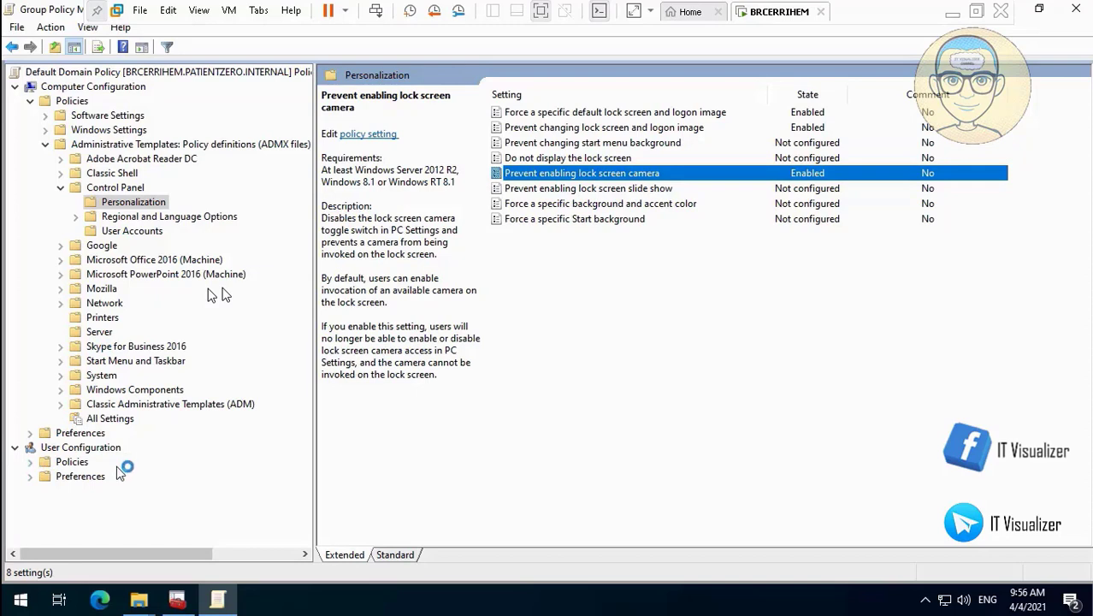
- Show the Control Panel Personalization settings in the User Configuration administrative templates and select the Enable screen saver policy
click(31, 462)
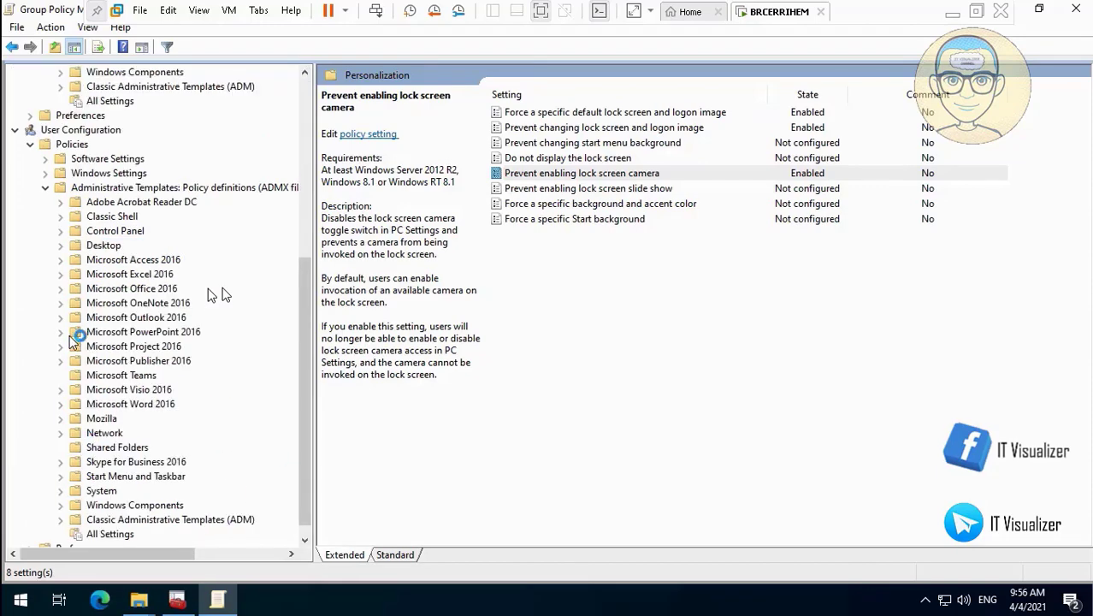
click(61, 231)
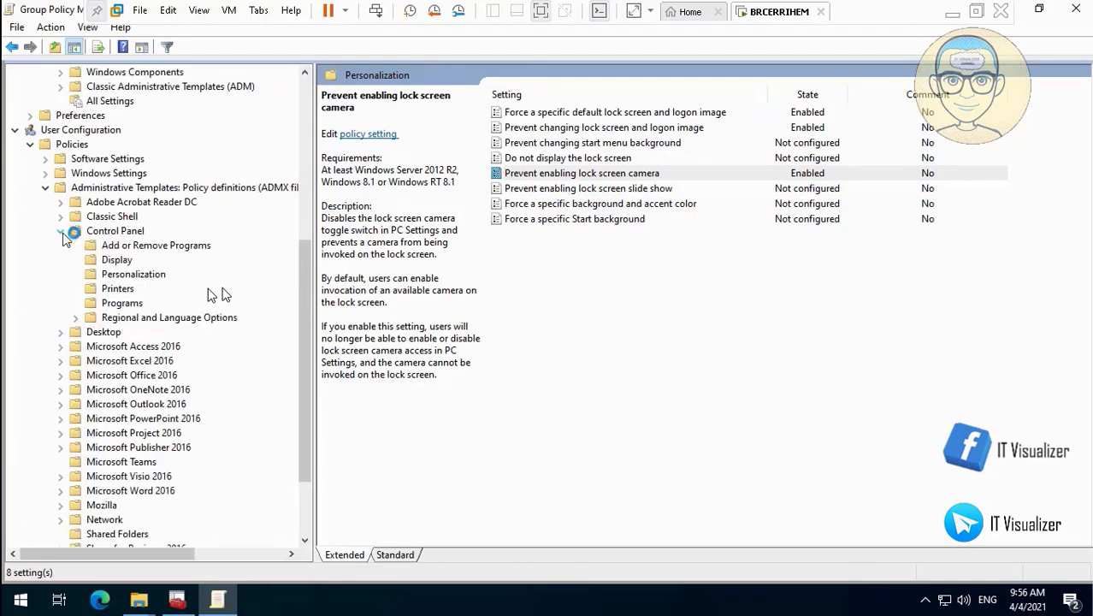
click(126, 260)
click(142, 274)
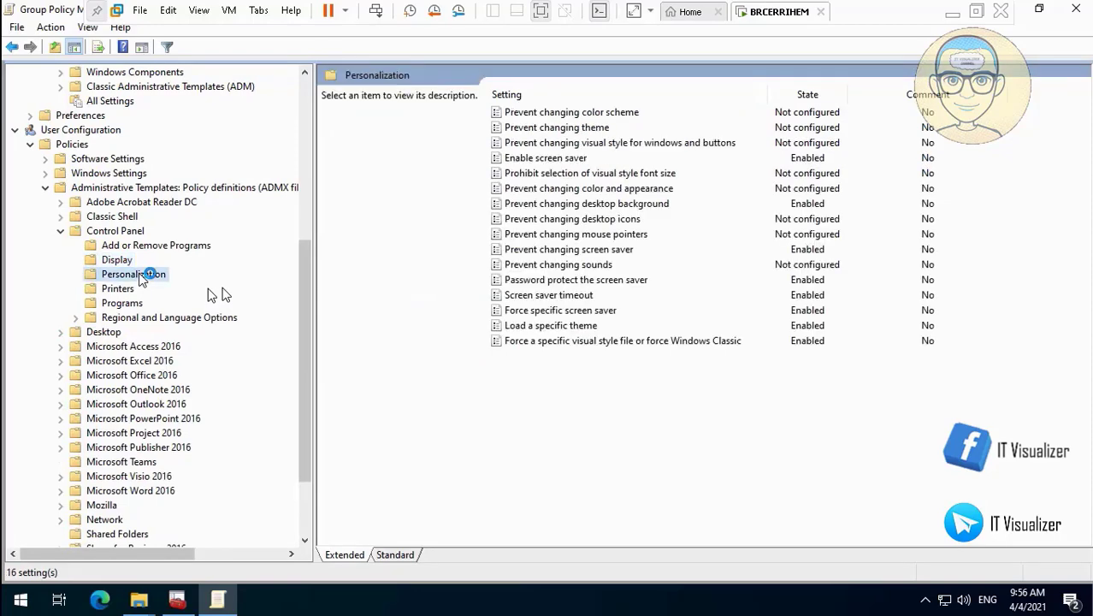
click(562, 159)
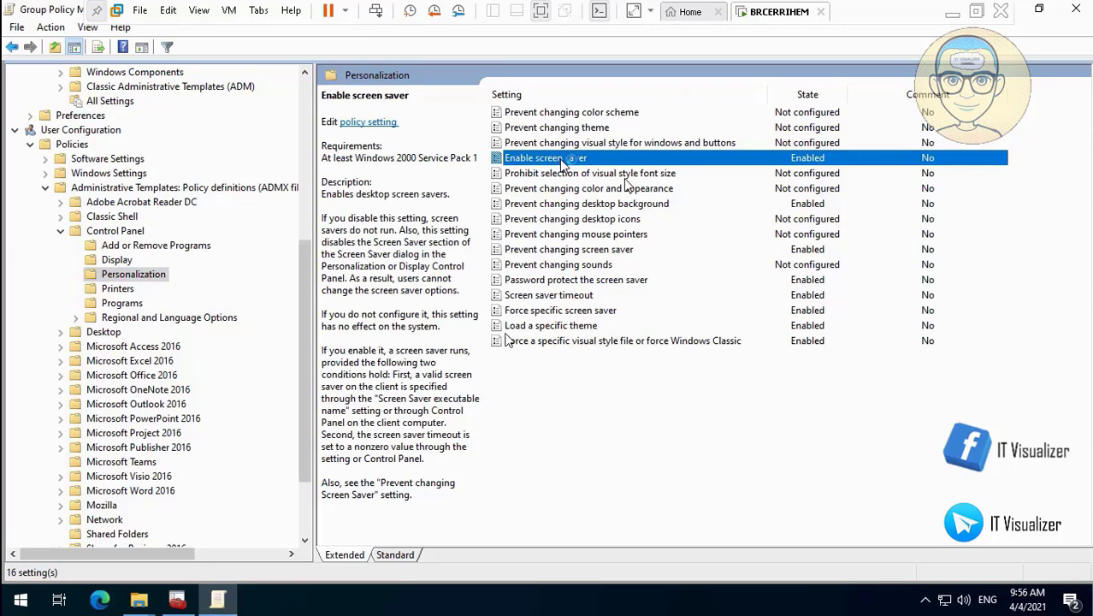
key(space)
key(space)
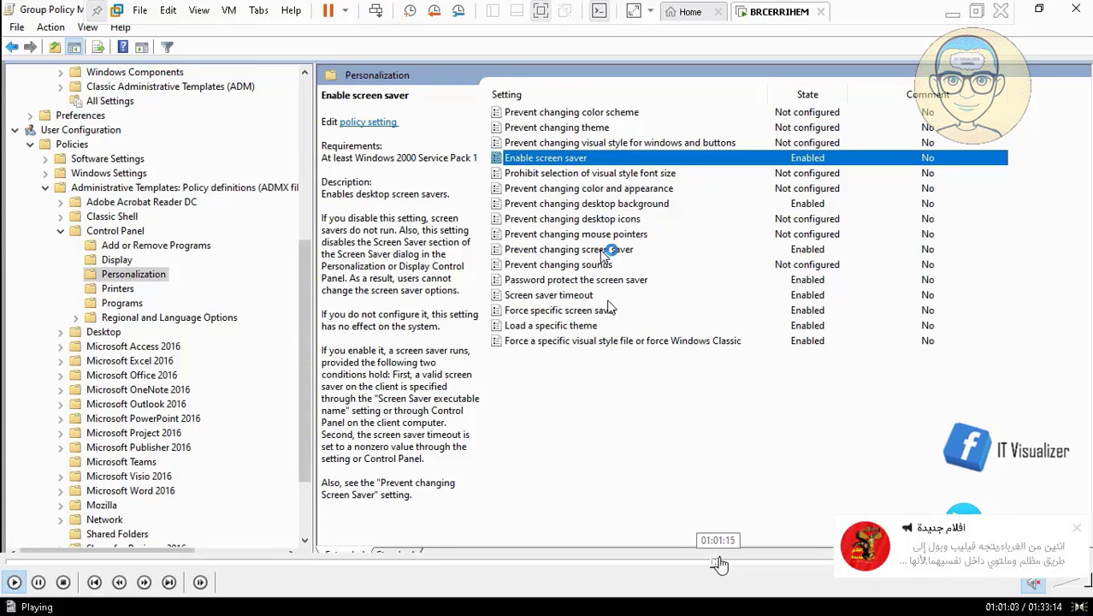
click(723, 564)
click(725, 562)
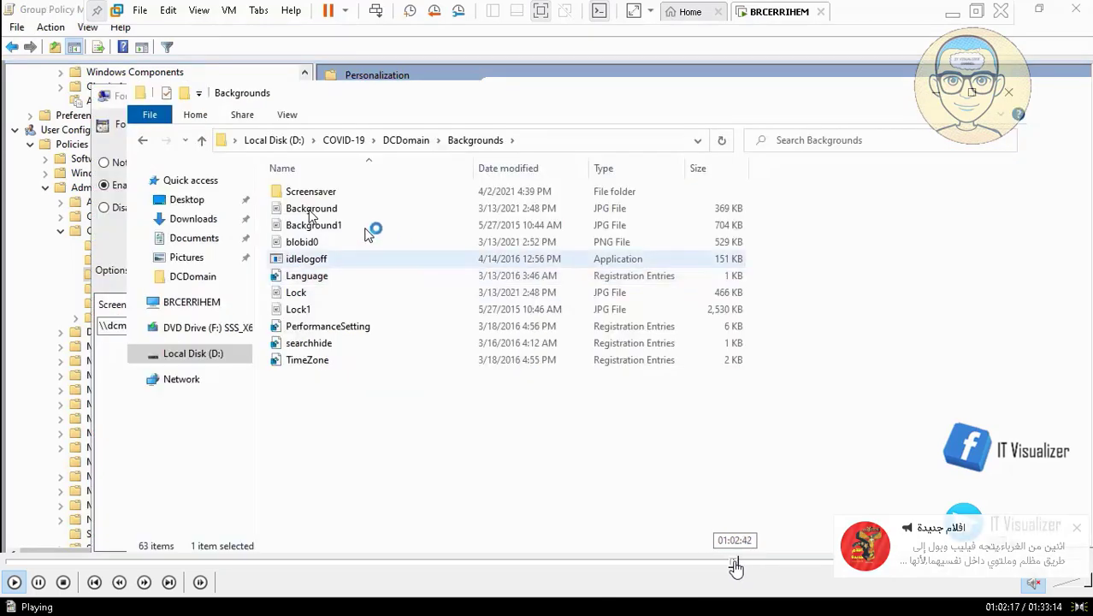
click(734, 564)
click(739, 563)
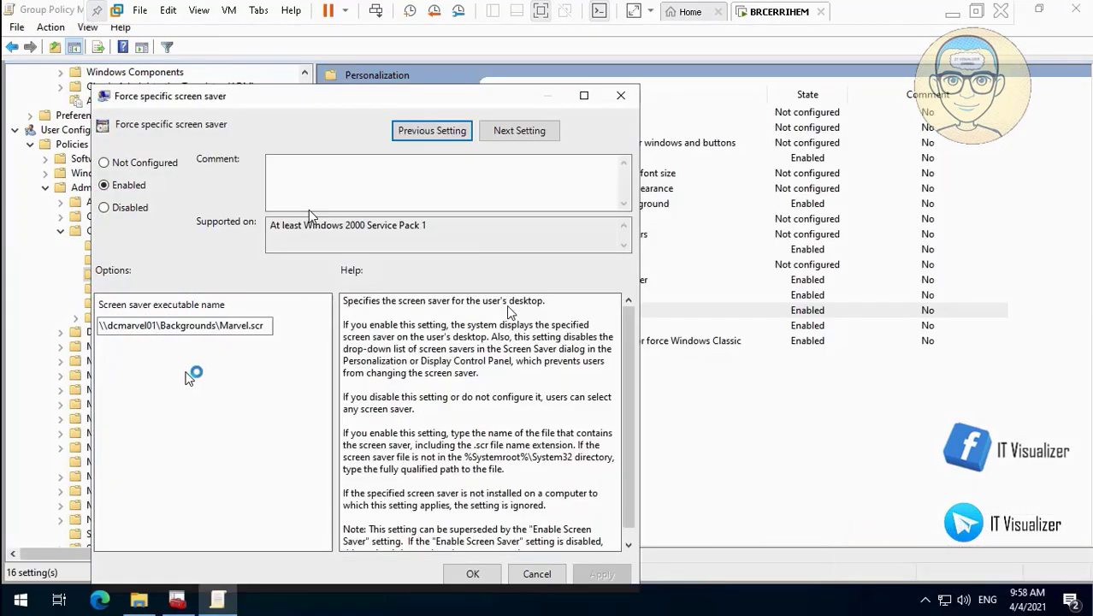
click(38, 582)
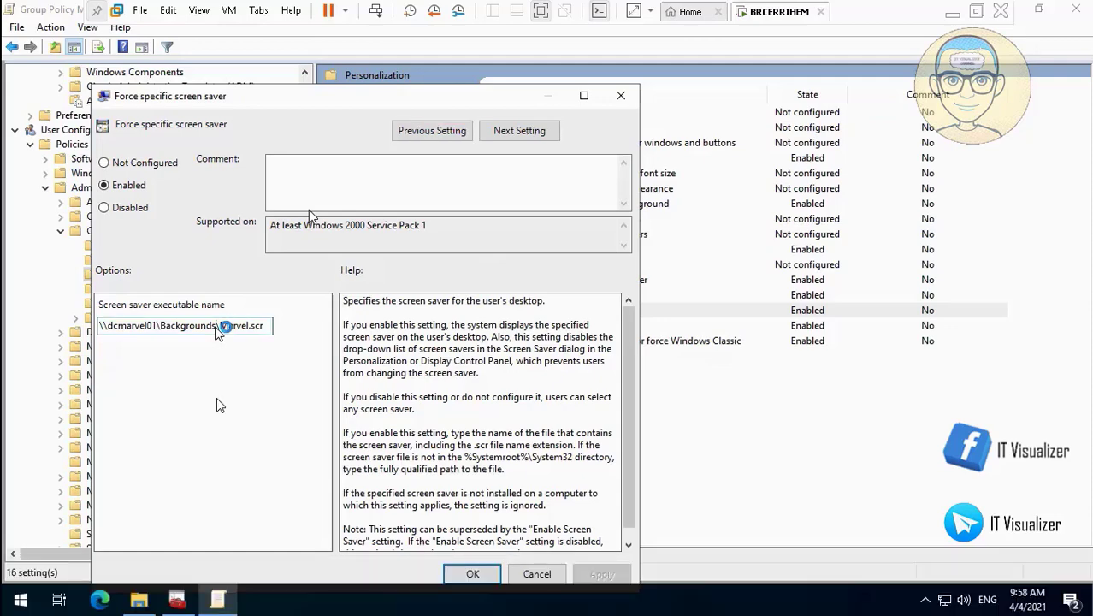
key(Escape)
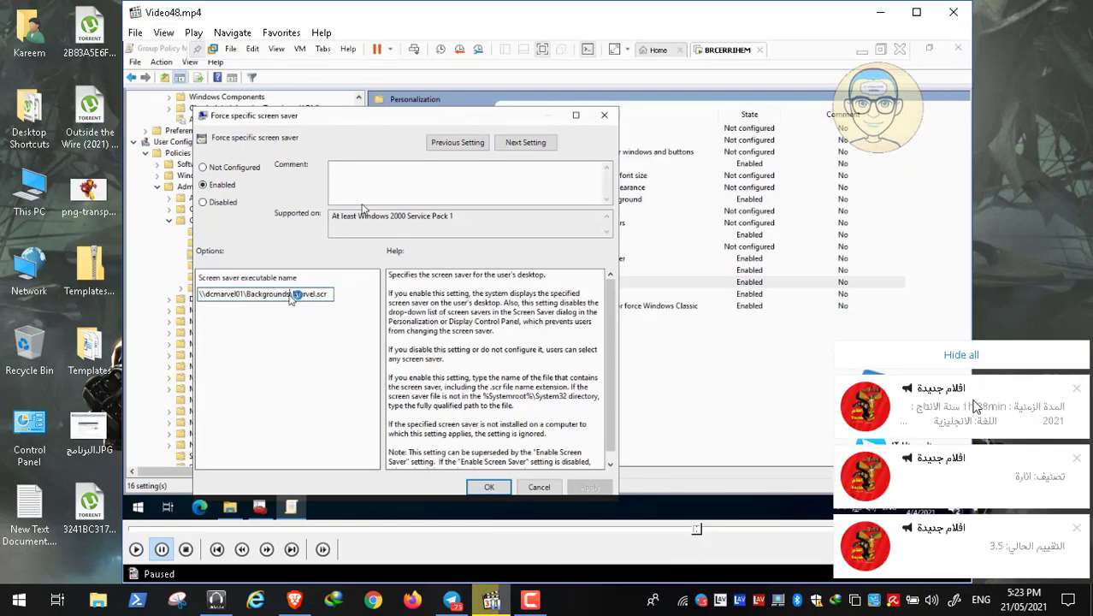
click(959, 357)
double_click(430, 243)
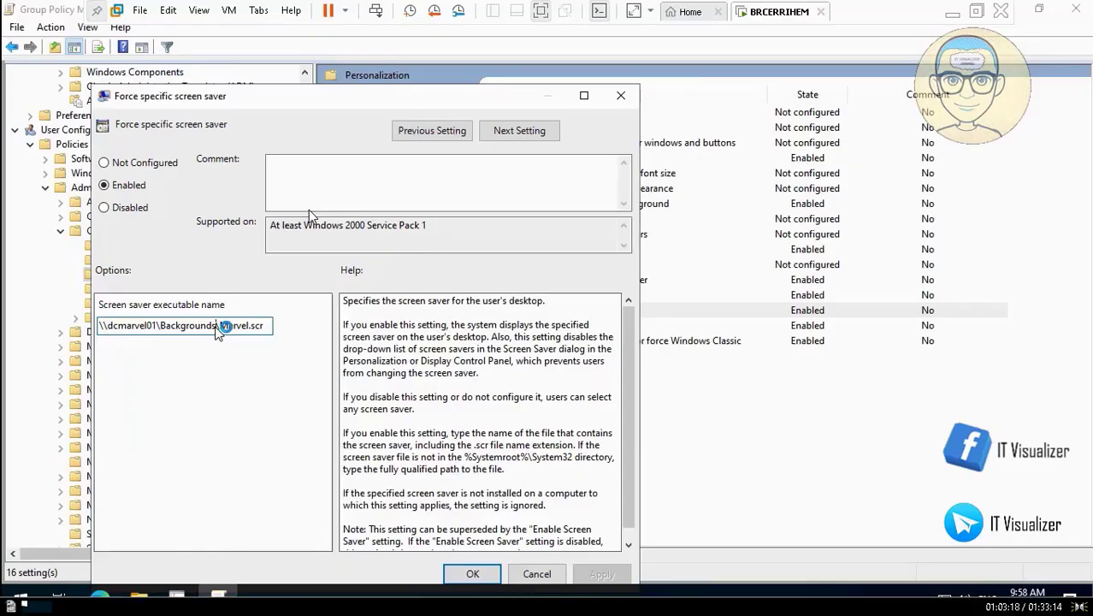
click(15, 582)
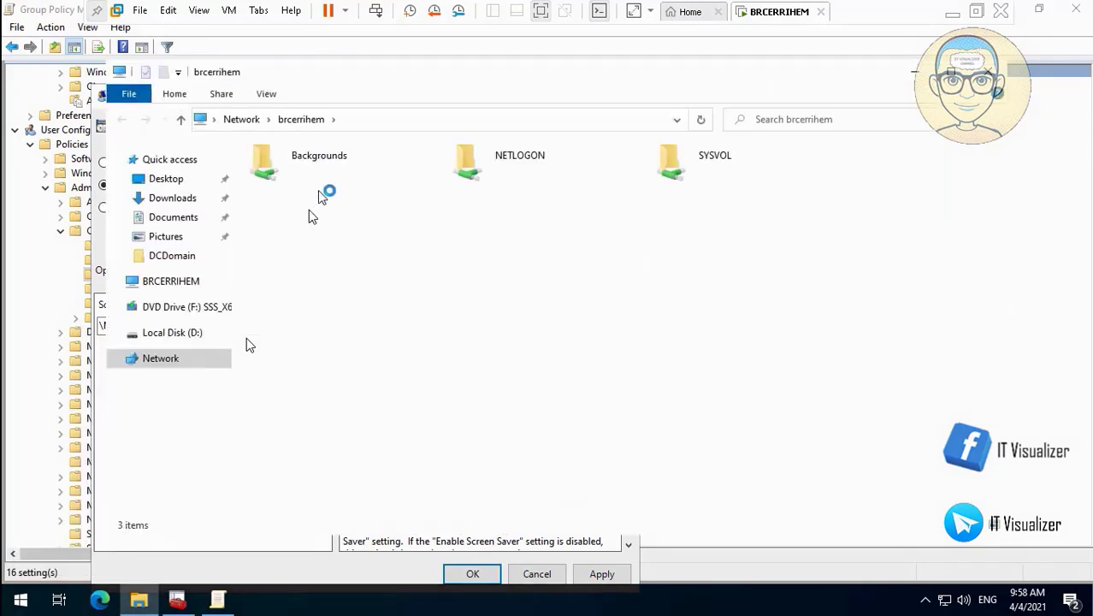
- Replace the server and share in the forced screen saver path with \\brcerrihem\Backgrounds copied from the share, keeping Marvel.scr, then apply and close the policy
double_click(323, 173)
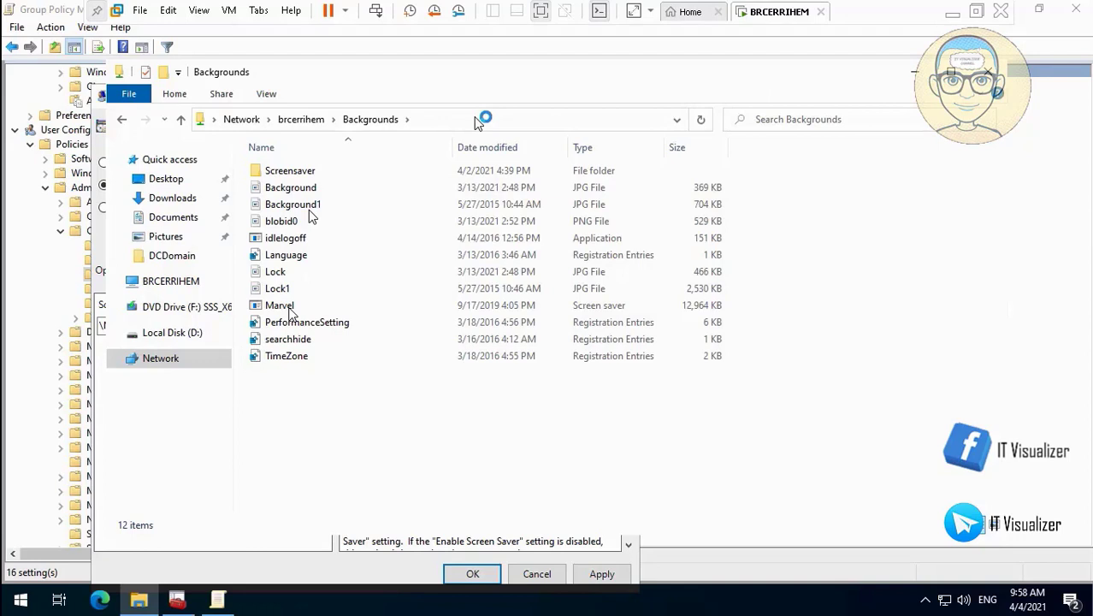
click(438, 125)
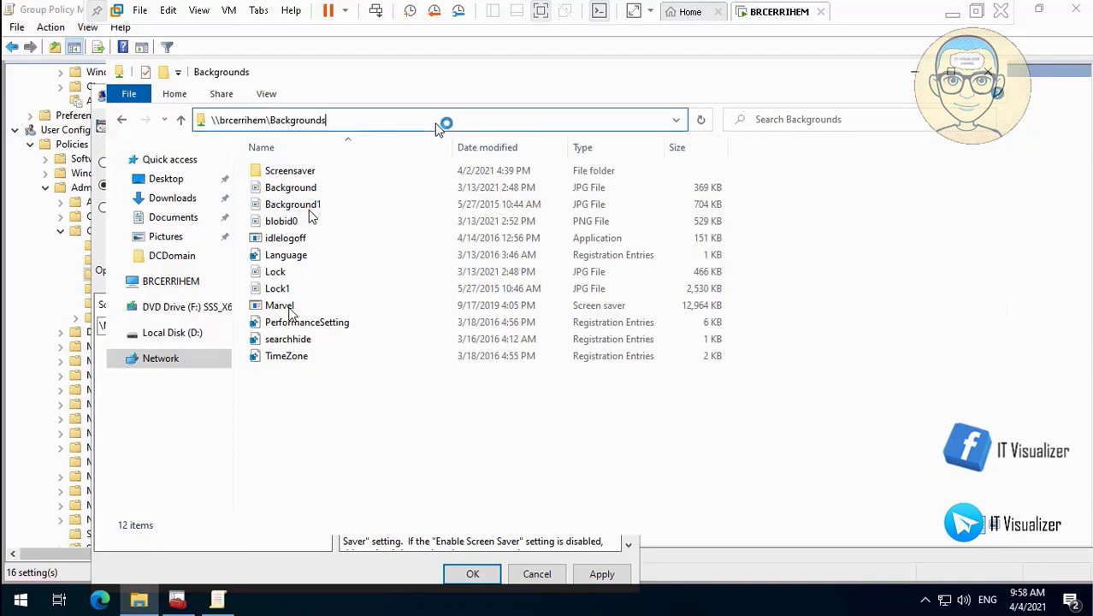
triple_click(216, 124)
key(ctrl+c)
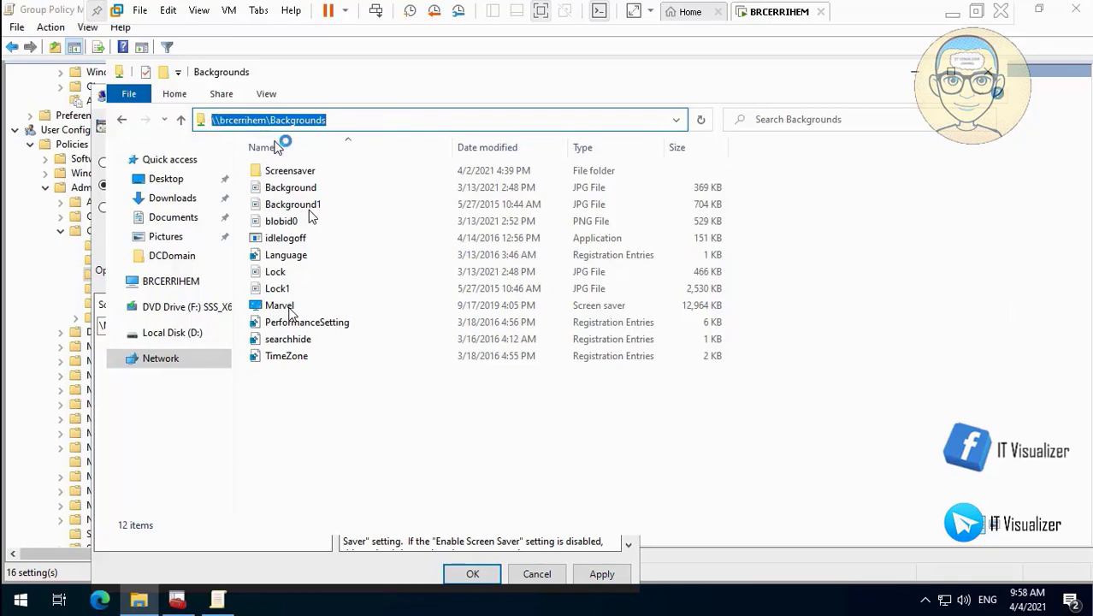
click(915, 77)
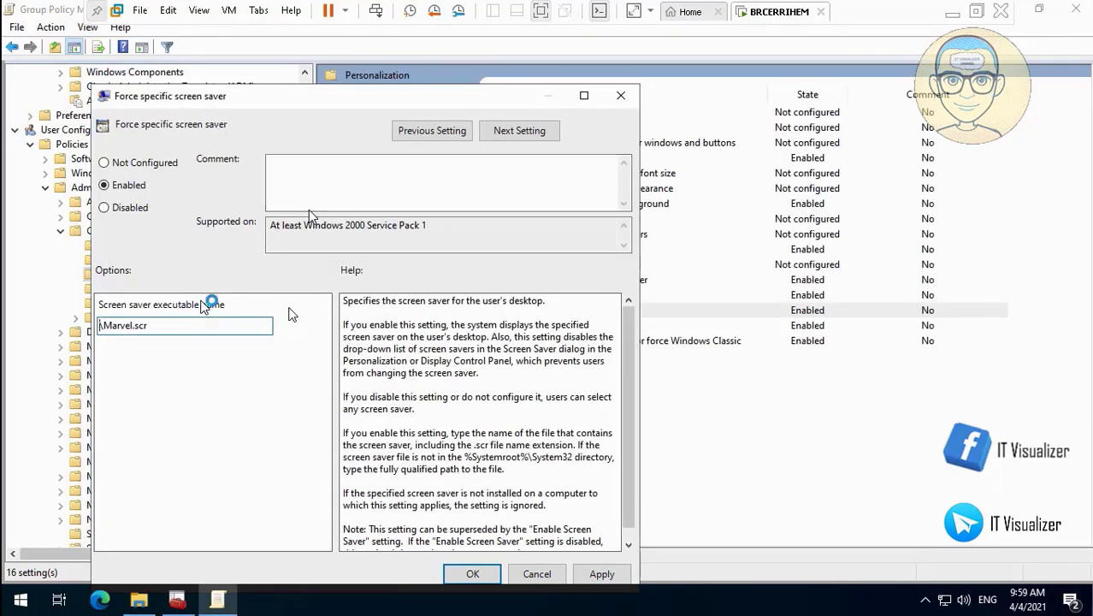
key(ctrl+v)
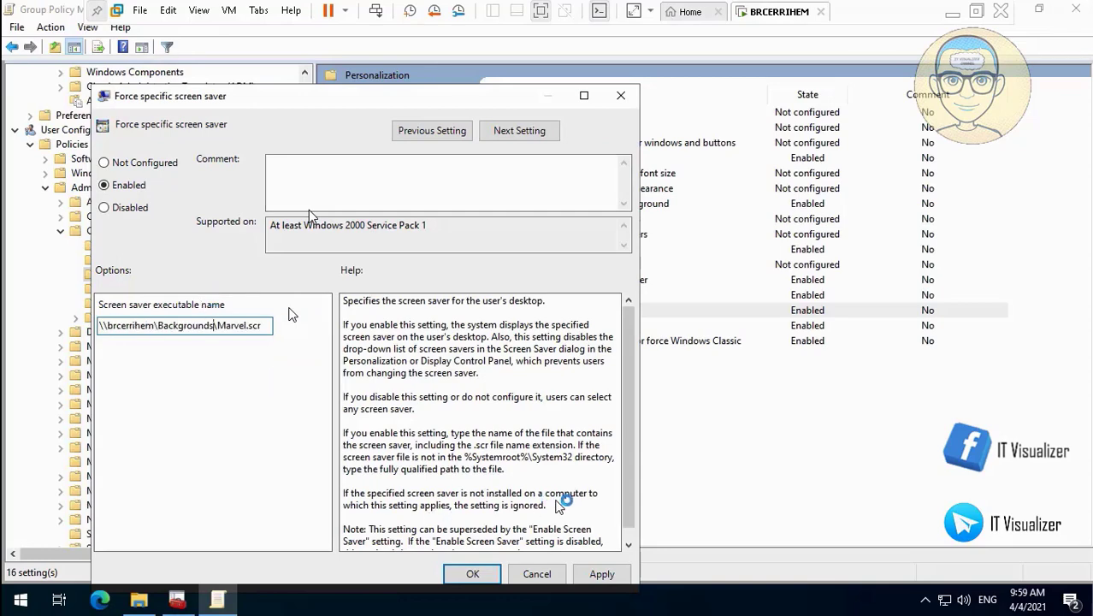
click(603, 575)
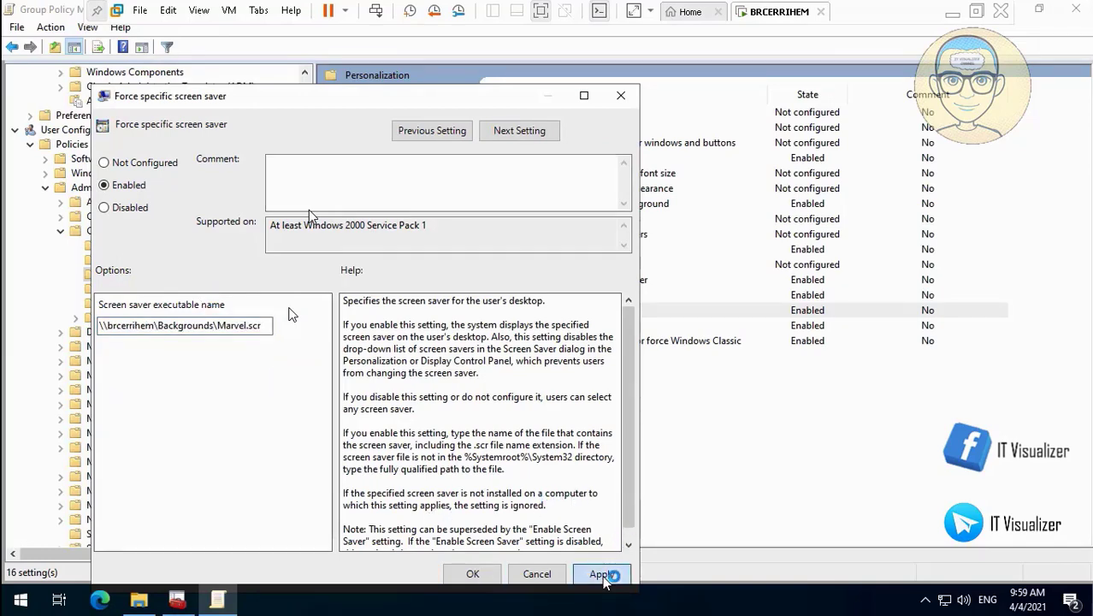
click(473, 574)
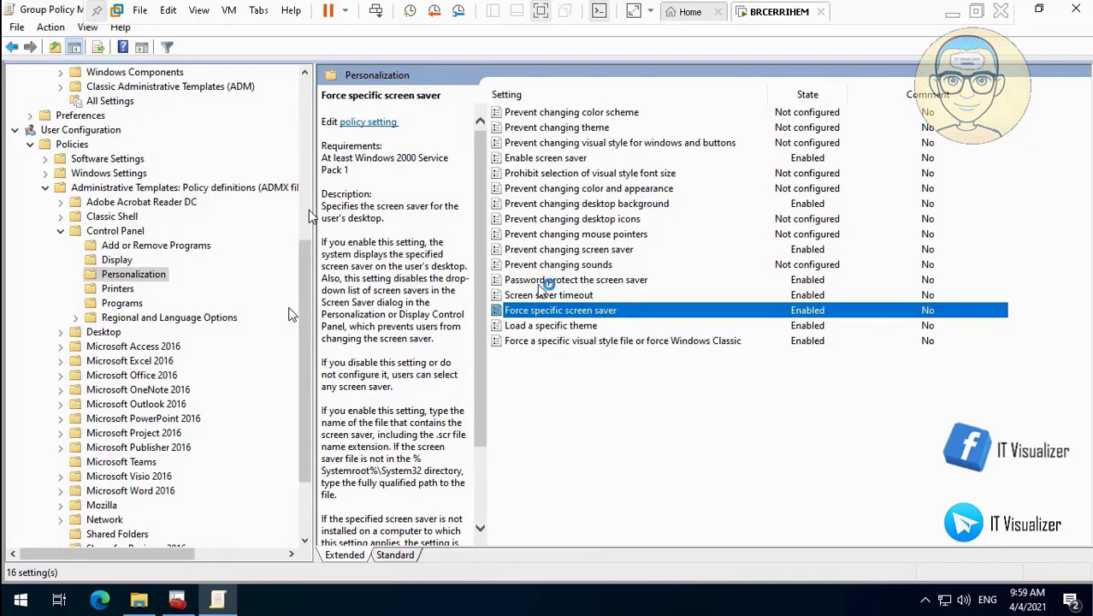
click(952, 12)
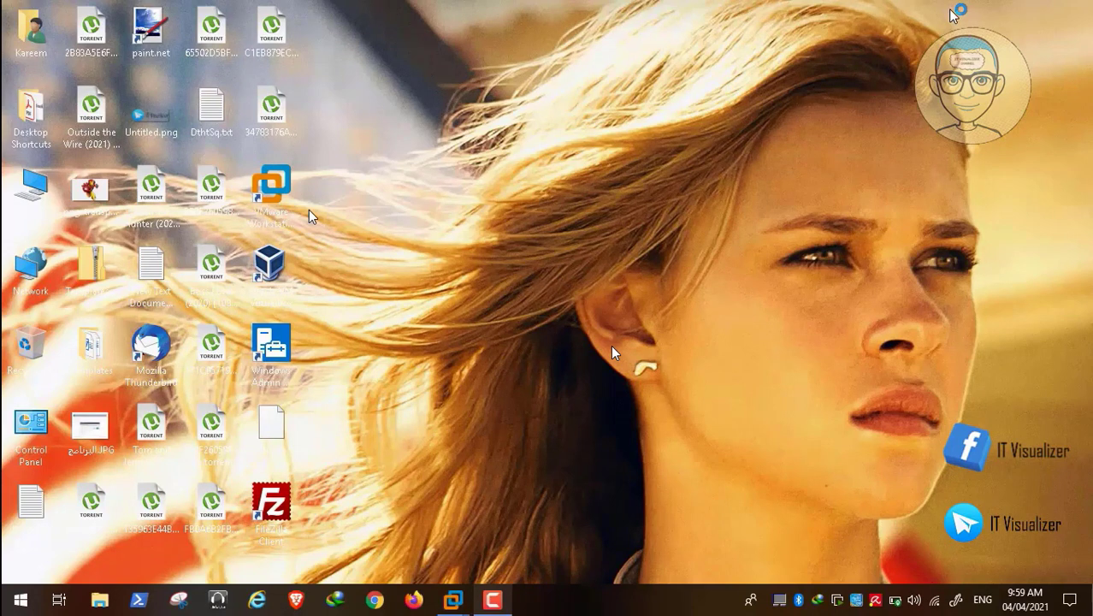
mouse_move(275, 567)
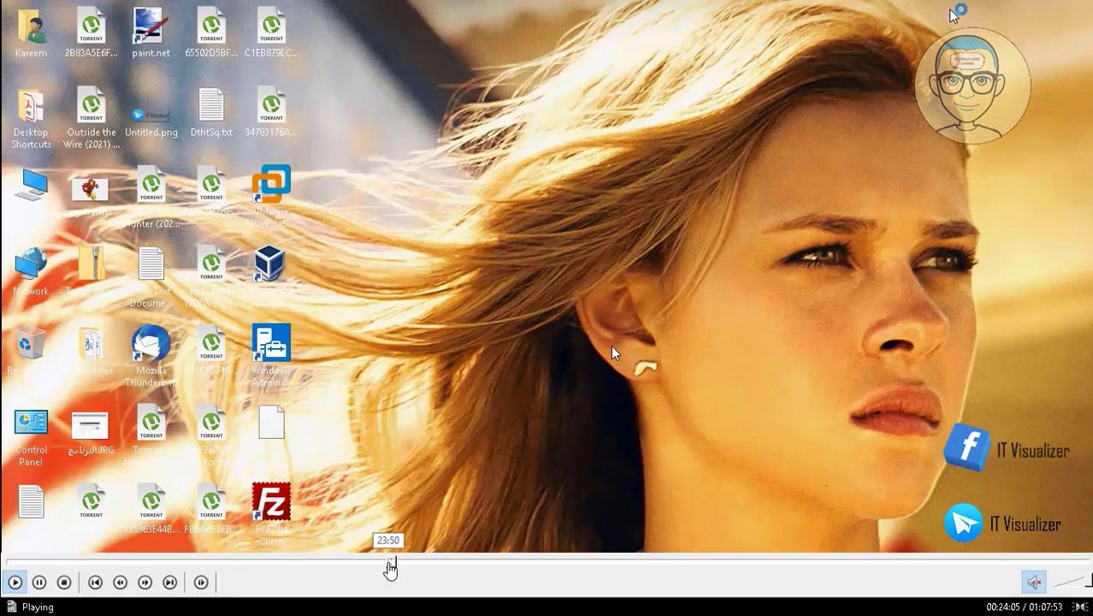
click(407, 567)
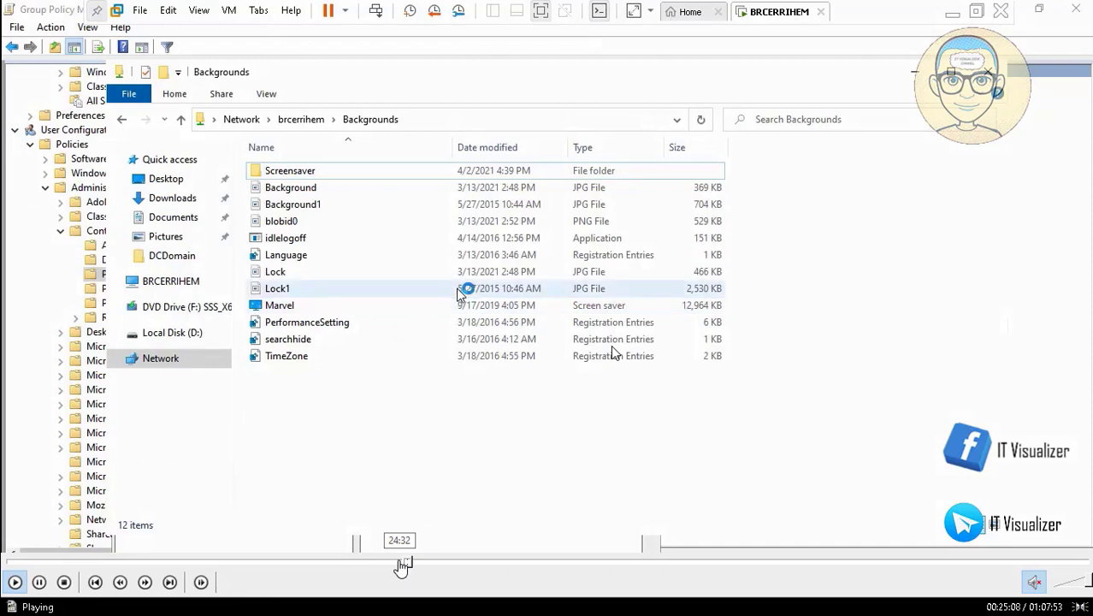
click(404, 567)
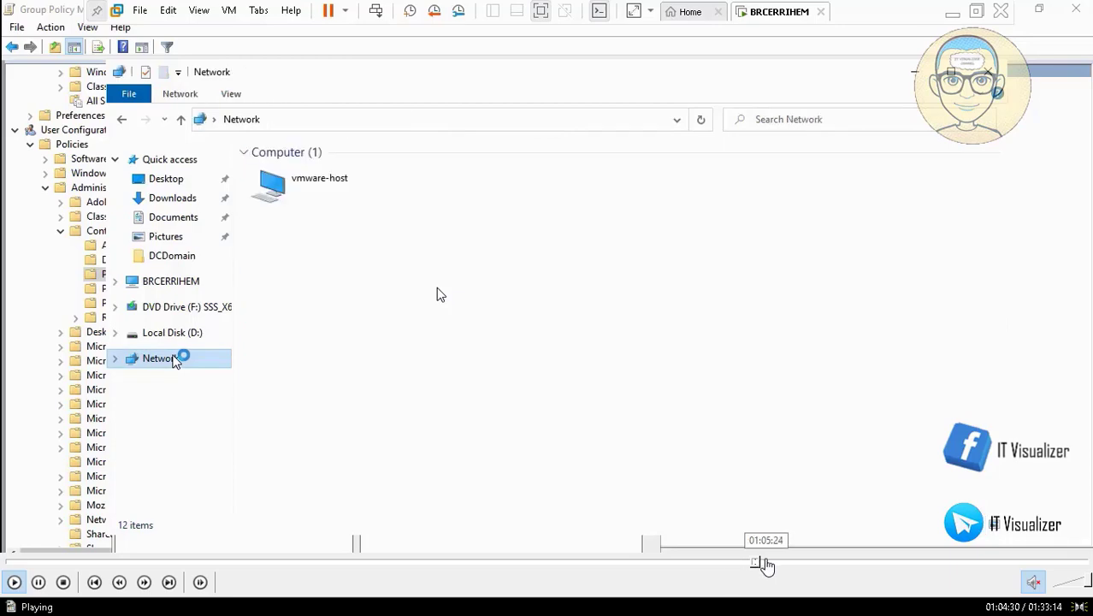
click(765, 565)
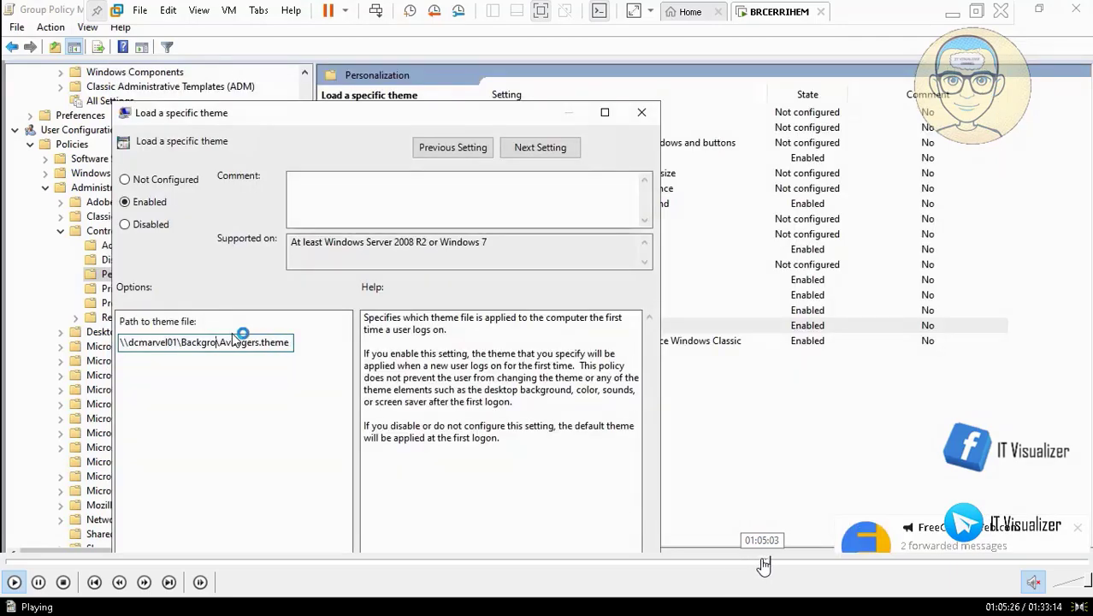
click(764, 565)
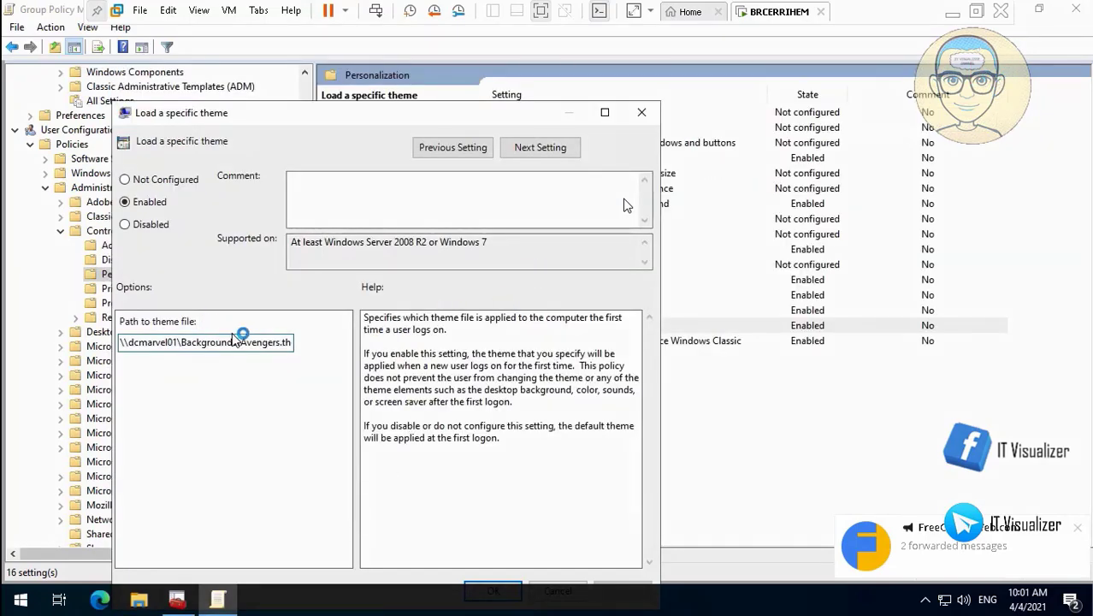
mouse_move(122, 583)
click(40, 583)
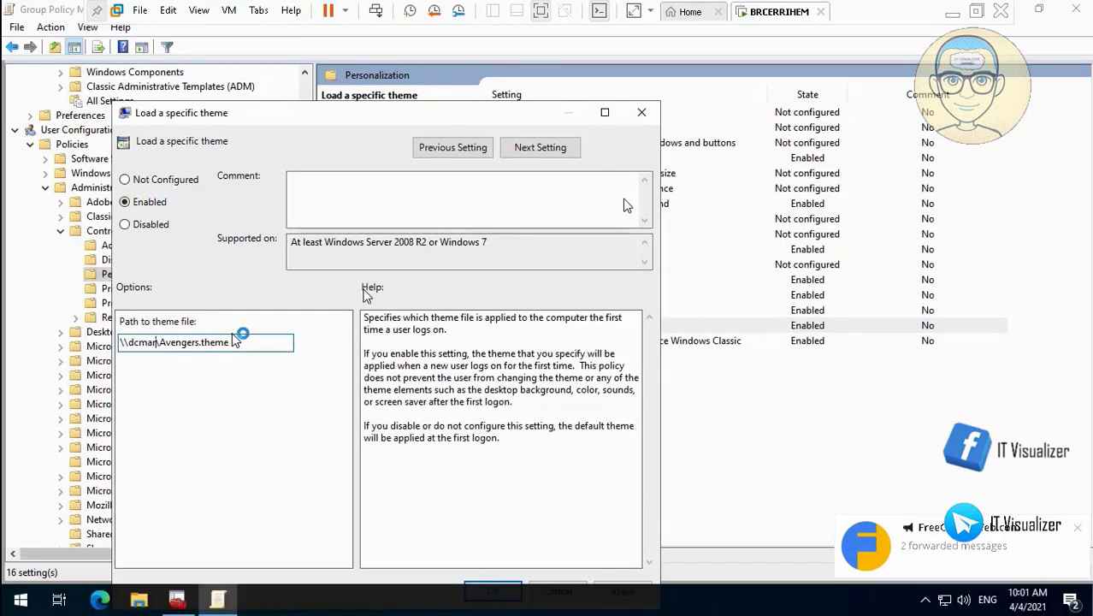
key(Escape)
click(571, 602)
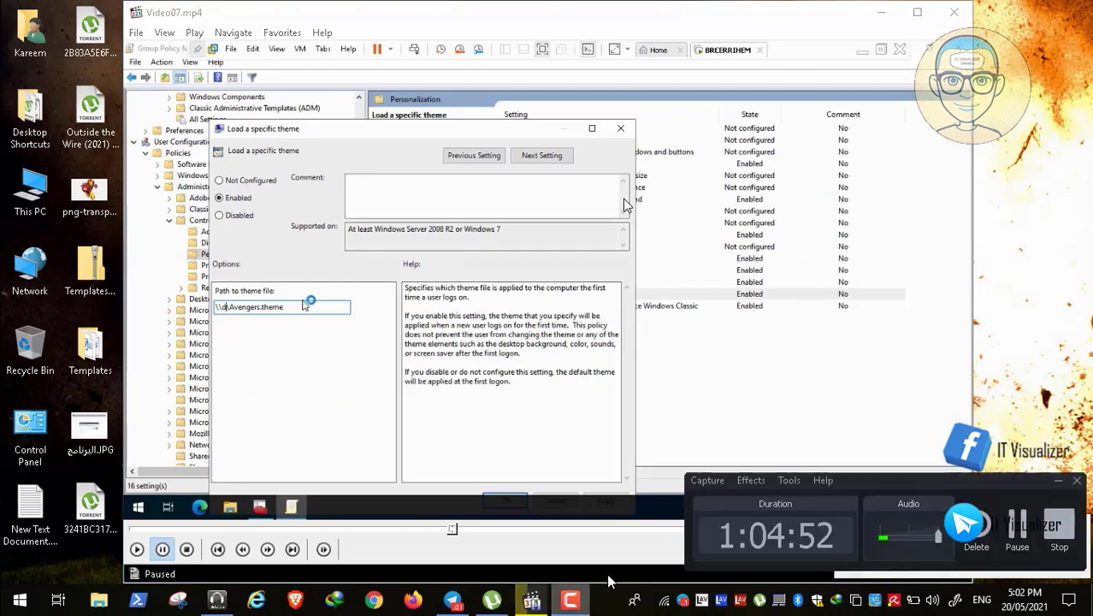
click(1018, 532)
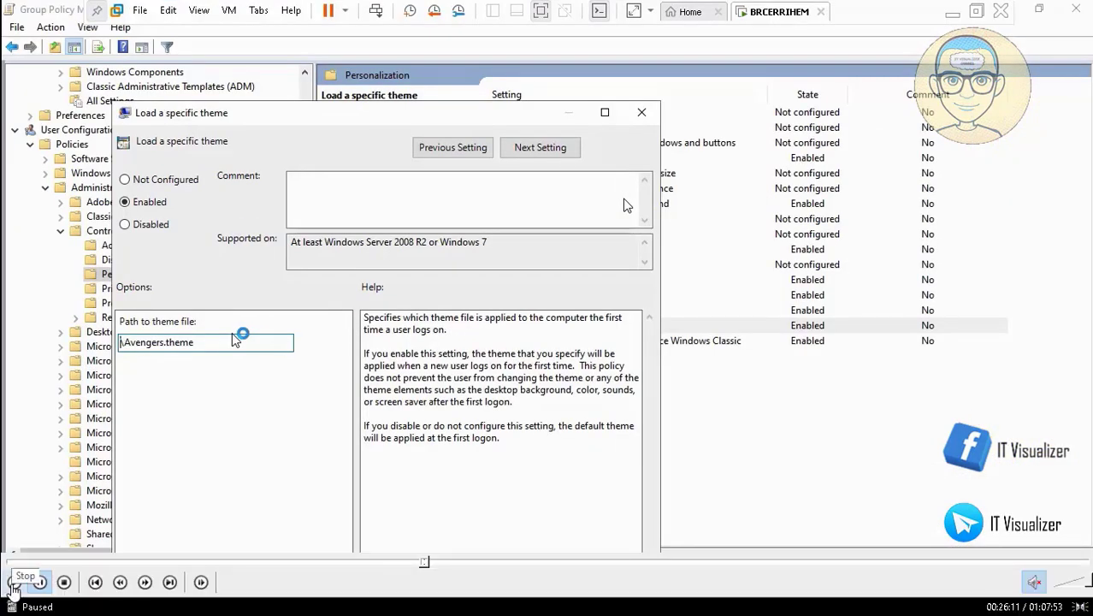
click(13, 582)
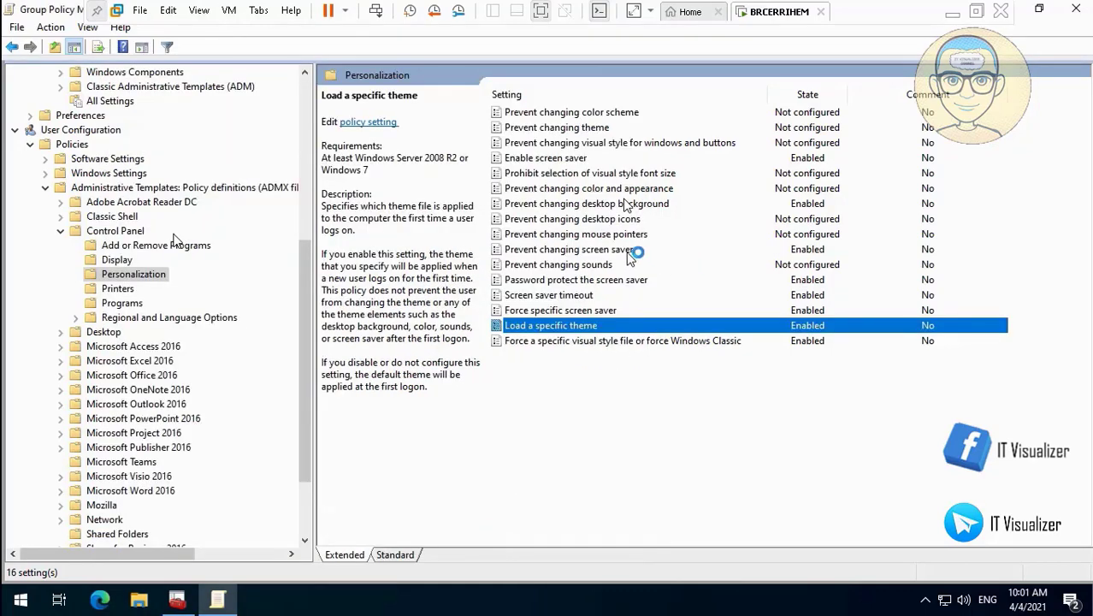
- Review the user Personalization policies on changing the screen saver, changing the color scheme and enabling the screen saver
click(627, 248)
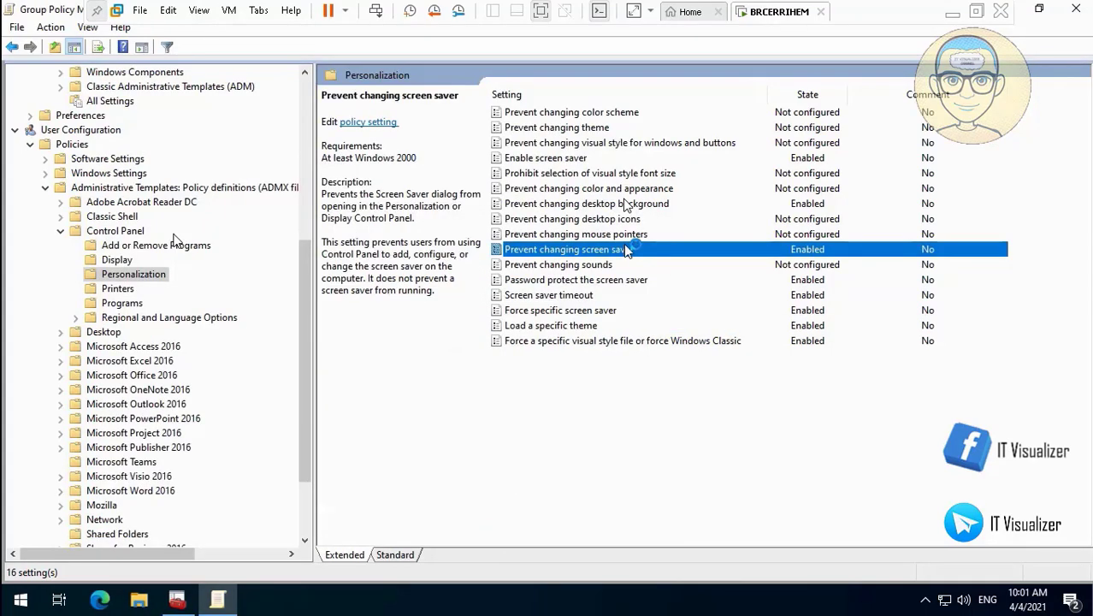
click(611, 116)
click(584, 158)
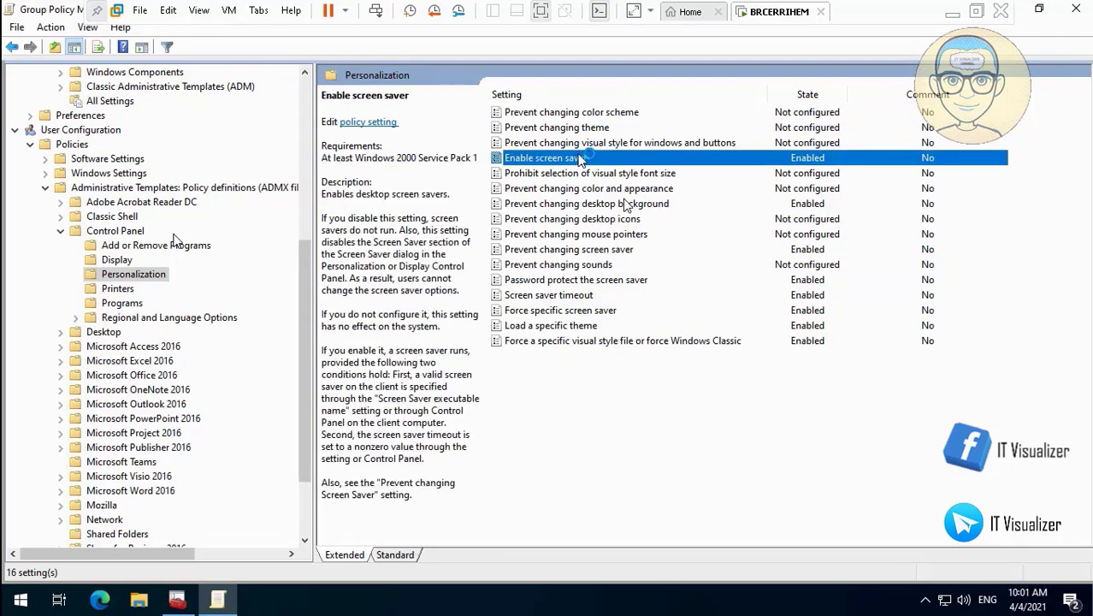
- Open the Desktop Wallpaper policy from the Desktop settings of the User Configuration administrative templates
click(62, 332)
click(118, 361)
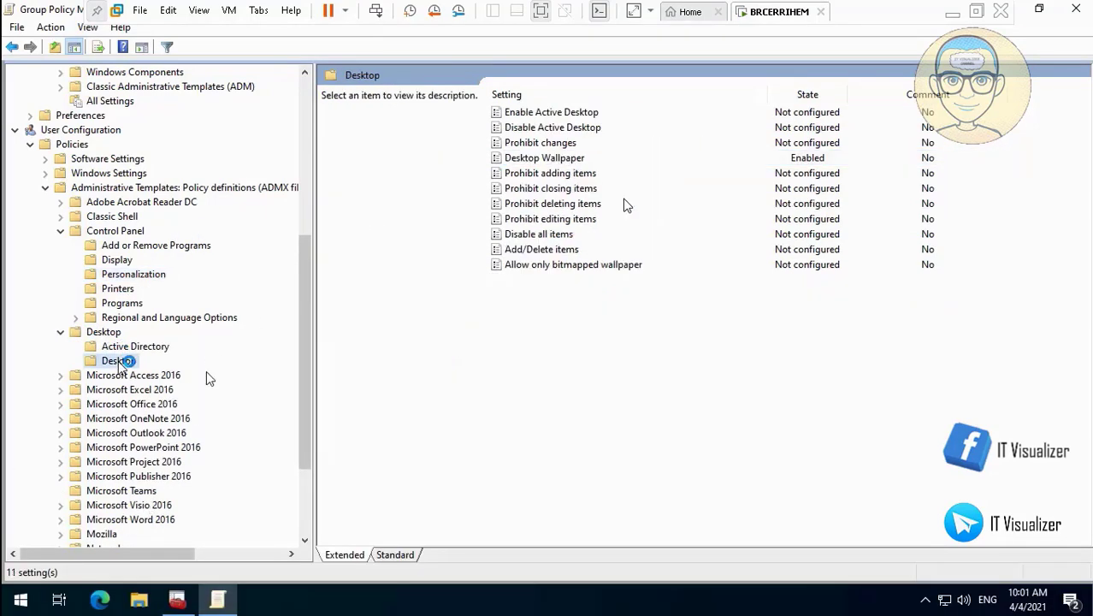
click(568, 159)
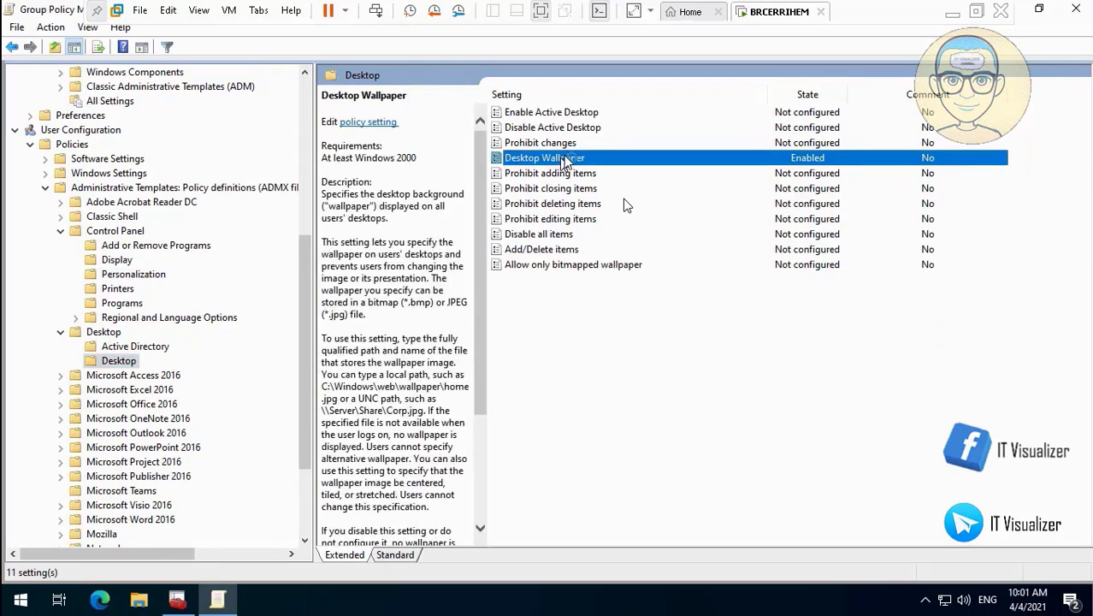
double_click(565, 159)
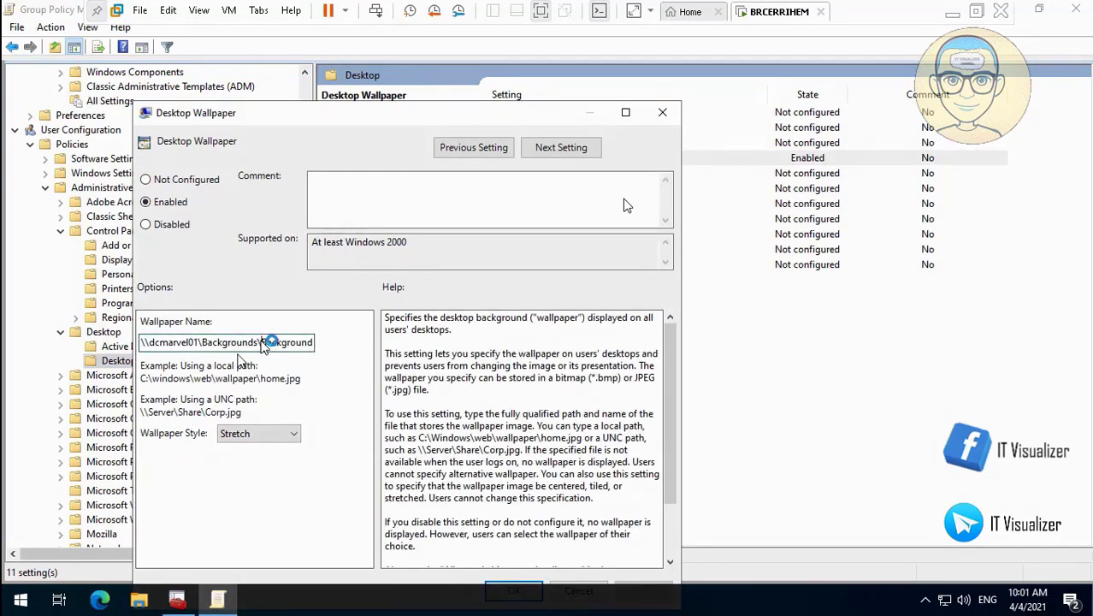
- Replace the server and share in the desktop wallpaper path with \\brcerrihem\Backgrounds, keeping the Background image file name
key(BackSpace)
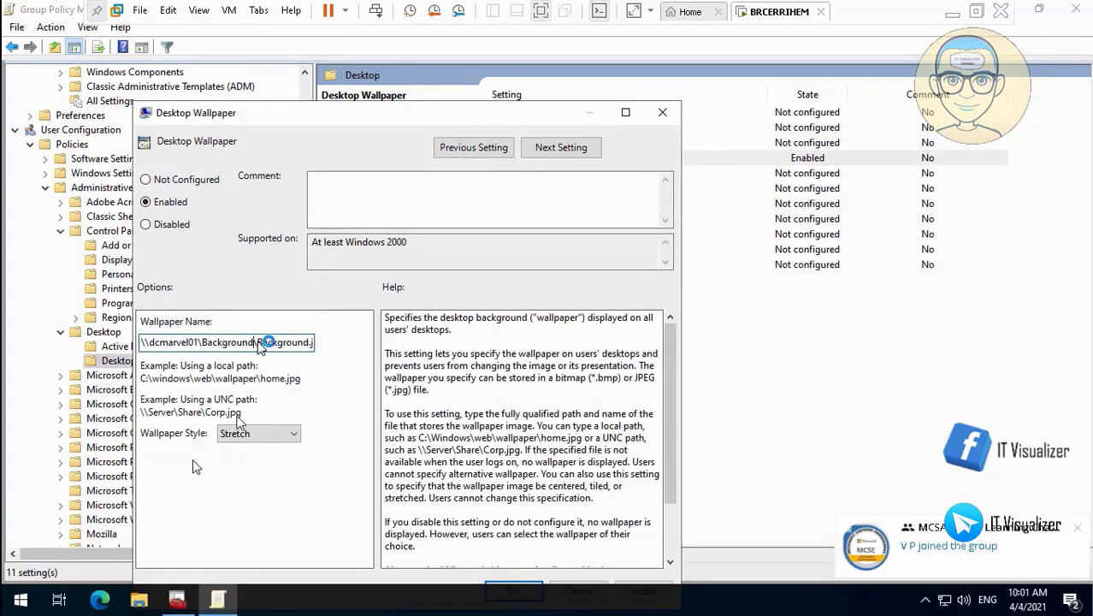
key(BackSpace)
key(BackSpace)
key(BackSpace)
key(BackSpace)
key(BackSpace)
key(BackSpace)
key(BackSpace)
key(BackSpace)
key(BackSpace)
key(BackSpace)
key(BackSpace)
key(BackSpace)
key(BackSpace)
key(BackSpace)
key(BackSpace)
key(BackSpace)
key(BackSpace)
key(BackSpace)
key(BackSpace)
key(BackSpace)
text(brcerrihem\Backgrounds)
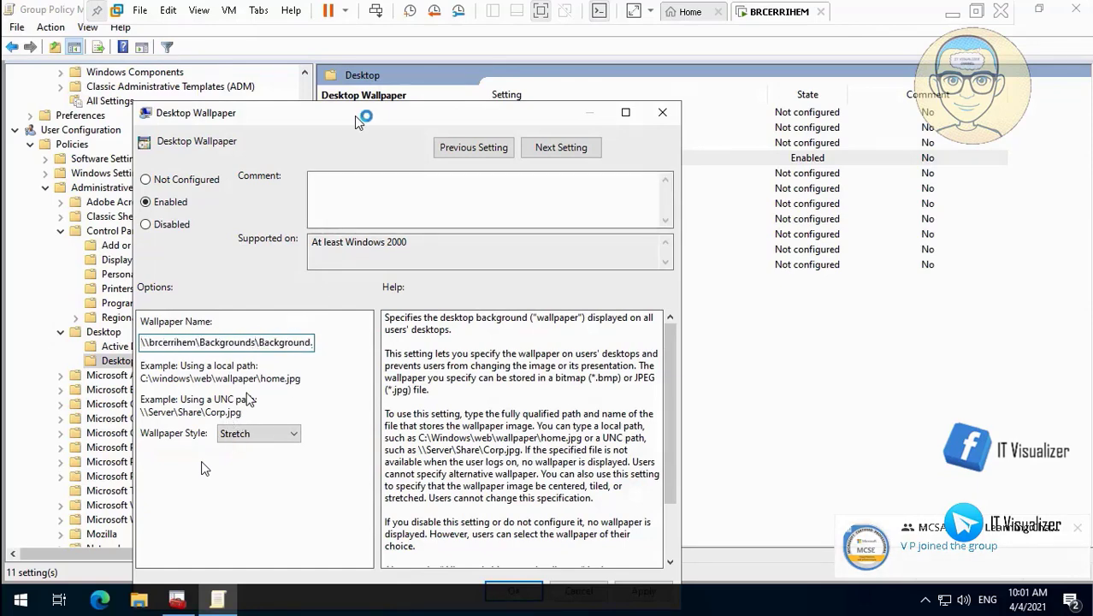
- Apply the Desktop Wallpaper policy changes and close its settings
drag(359, 122, 350, 79)
click(625, 550)
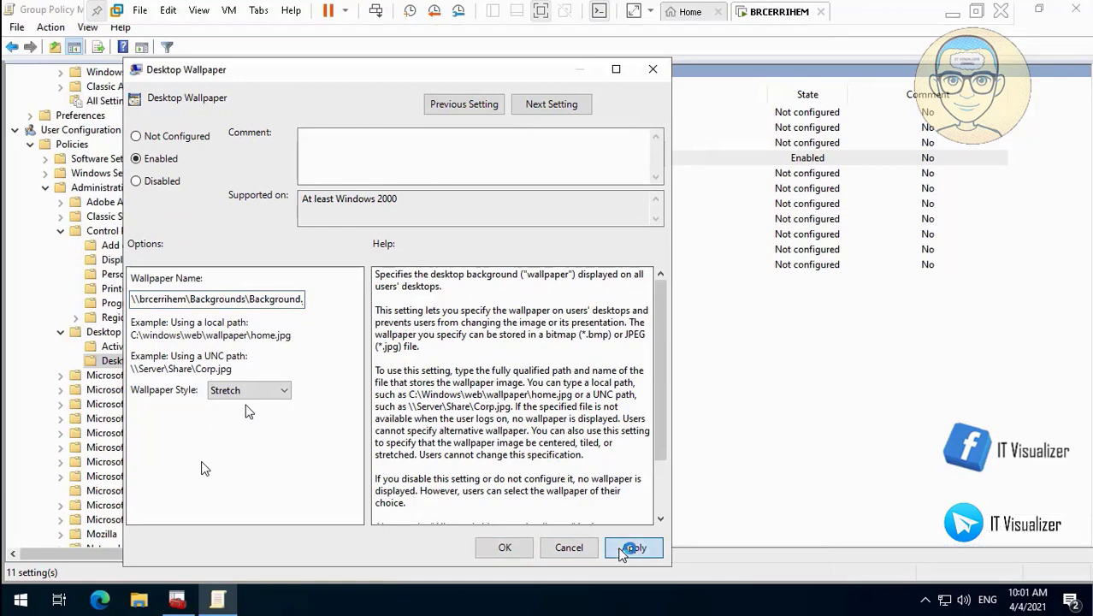
click(506, 548)
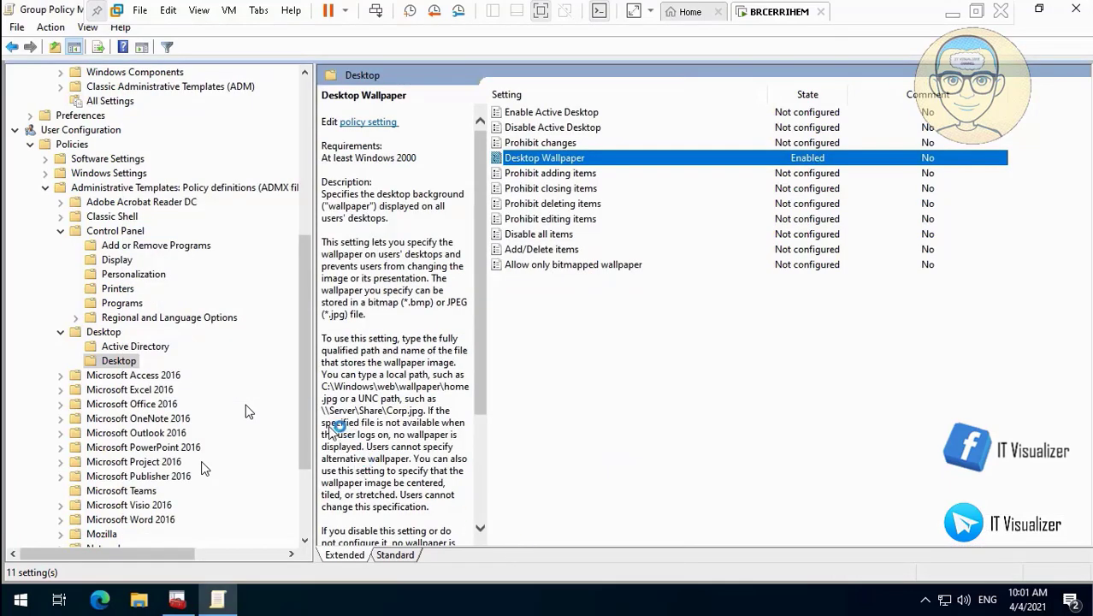
- Collapse the administrative templates and review the User Rights Assignment policies in the Local Policies of the computer security settings
drag(307, 437, 308, 279)
click(61, 188)
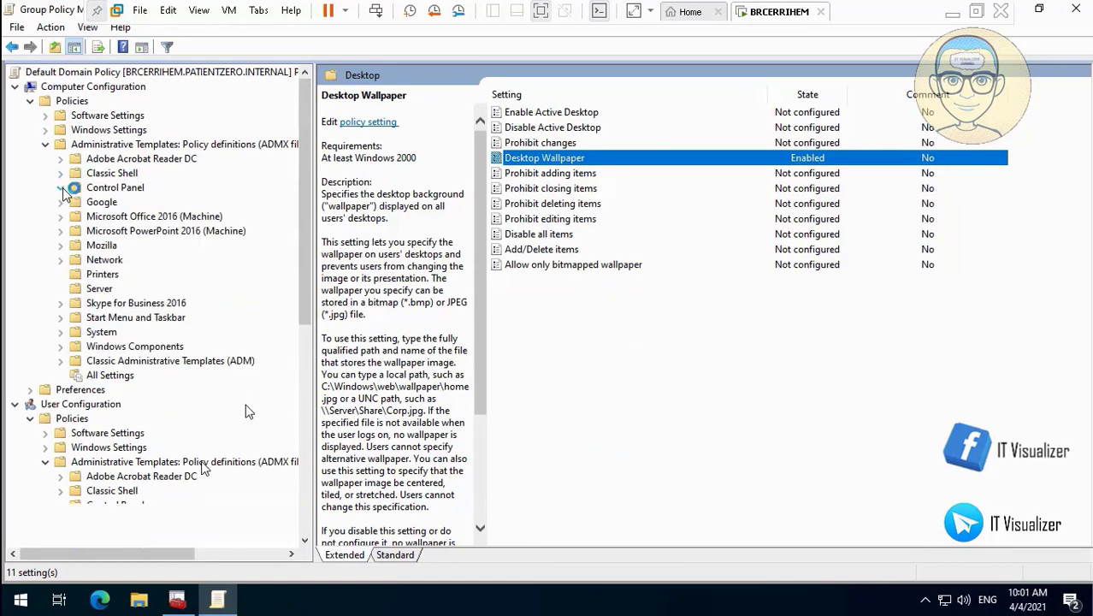
click(45, 462)
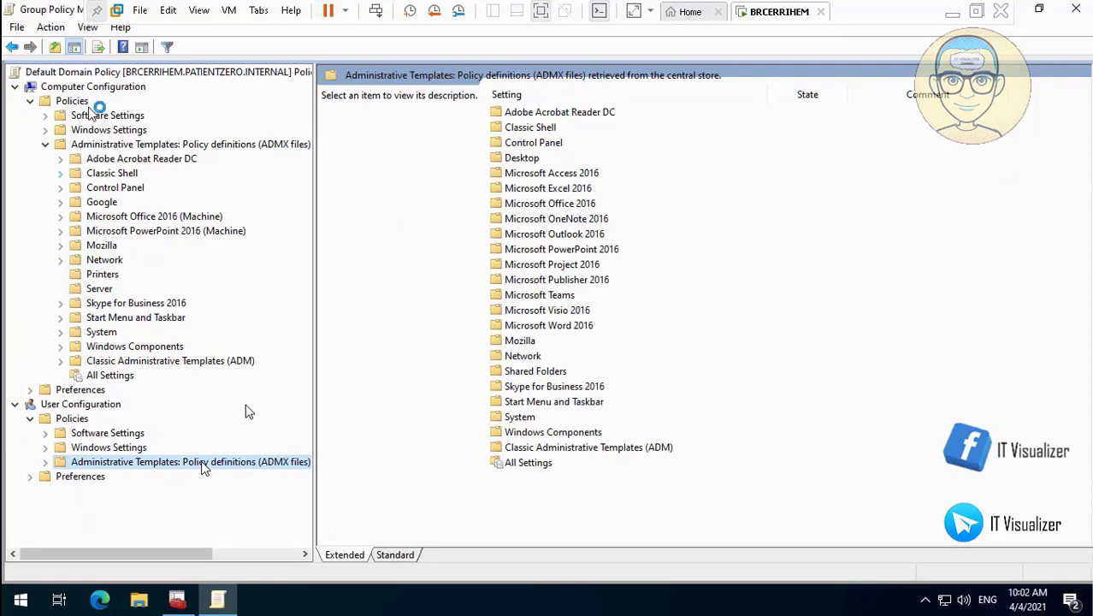
click(46, 143)
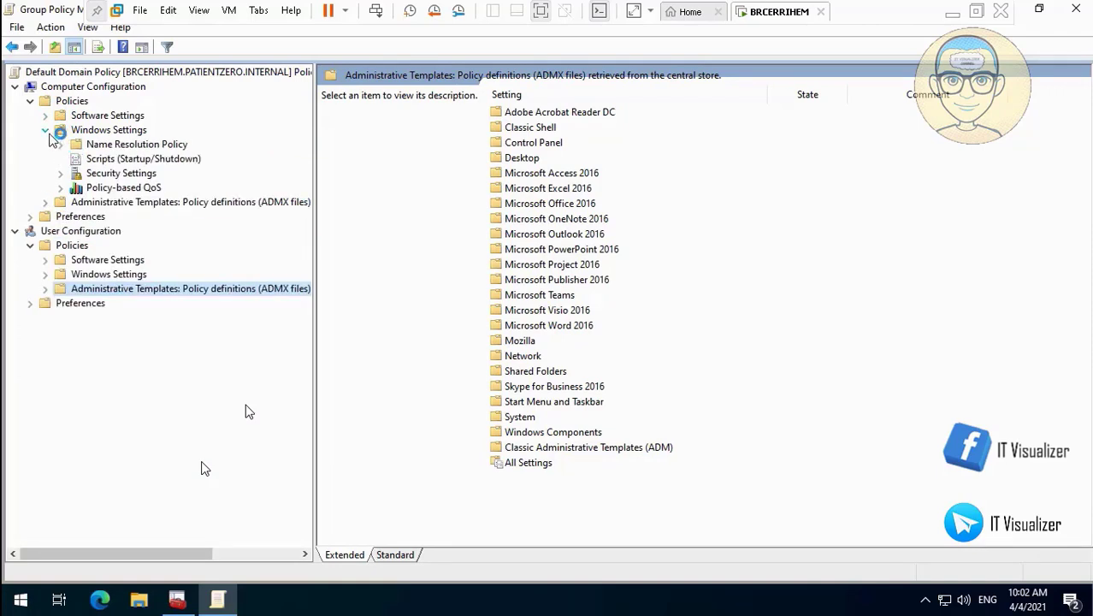
click(60, 173)
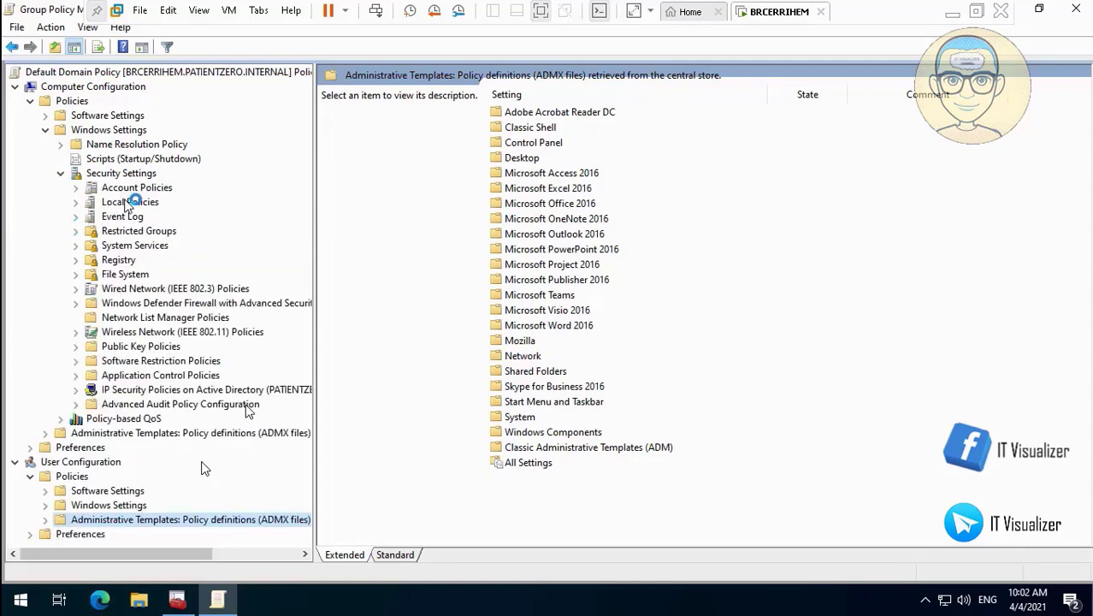
click(76, 202)
click(192, 232)
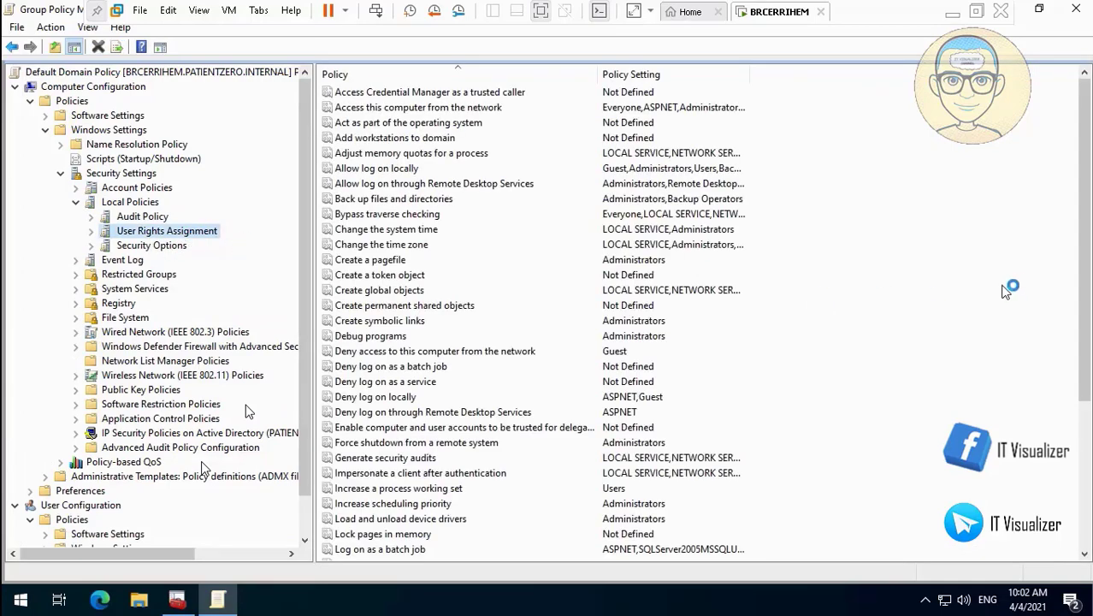
mouse_move(1086, 251)
mouse_down()
mouse_move(1087, 393)
mouse_move(1088, 256)
mouse_up()
- Show the Security Options policies of the computer's Local Policies and locate the Interactive logon entries
click(161, 247)
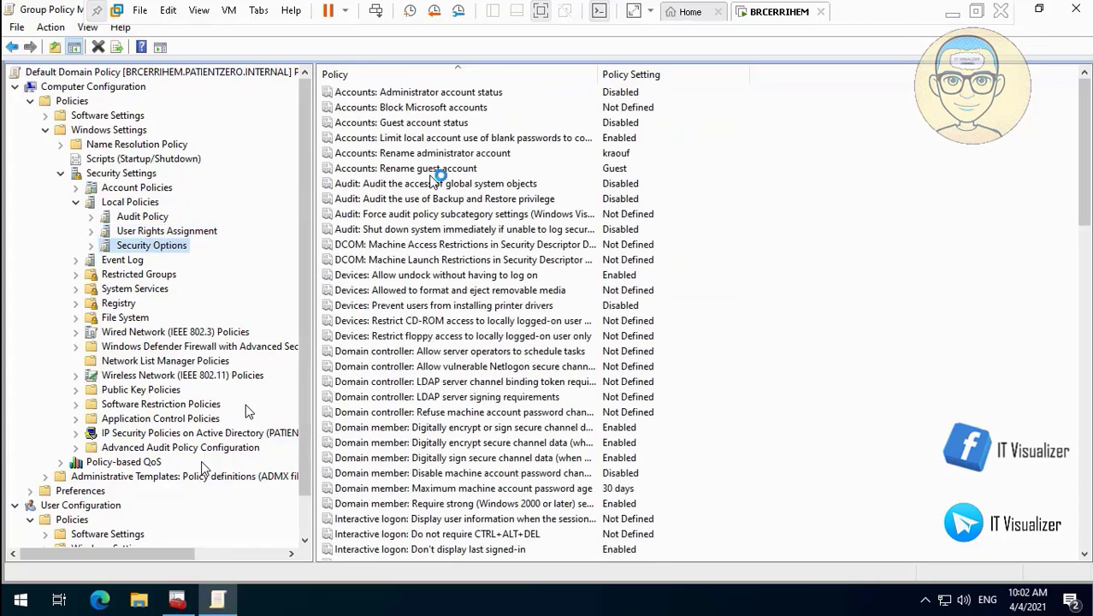
click(402, 189)
key(i)
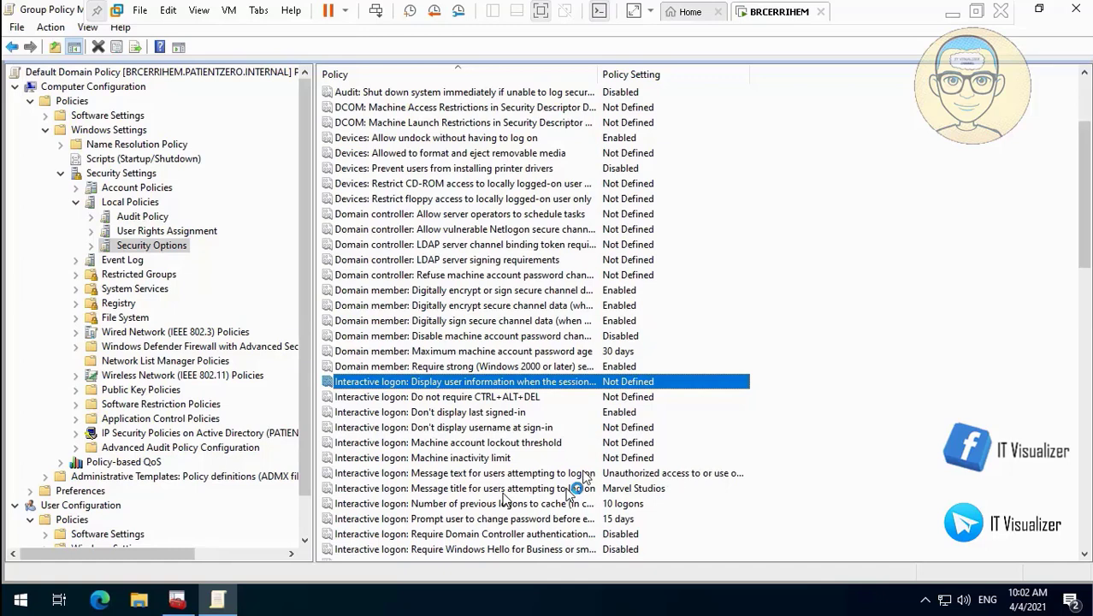
click(14, 583)
click(14, 582)
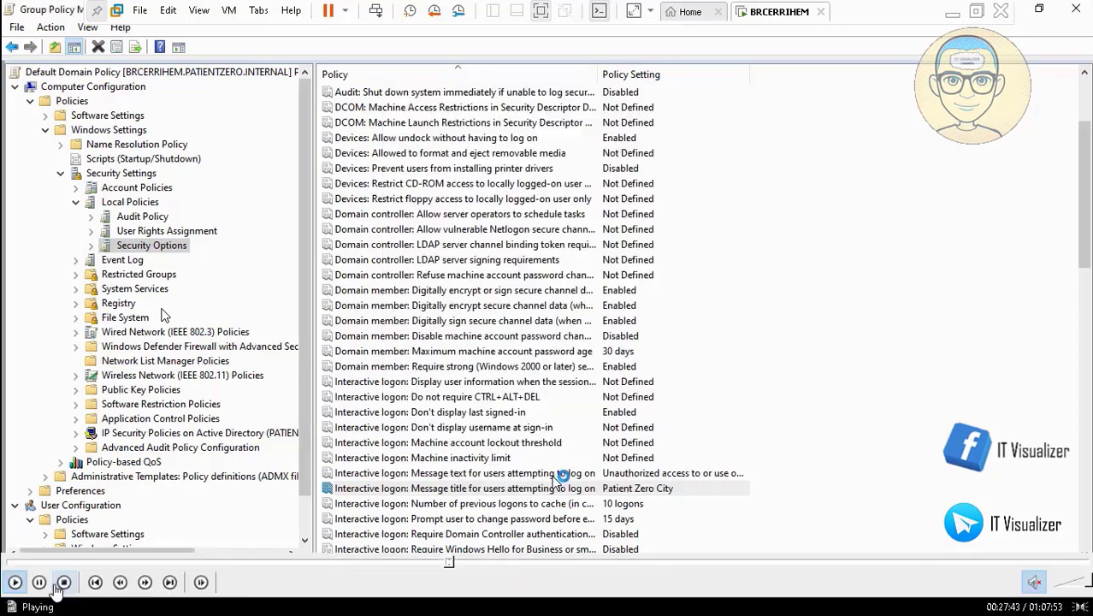
click(14, 582)
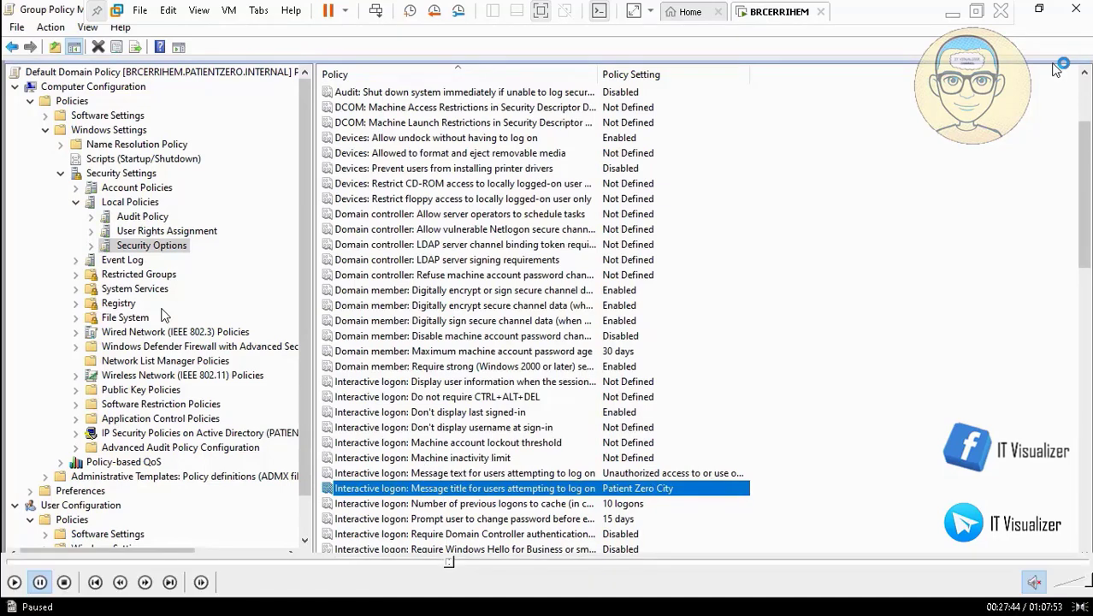
click(14, 582)
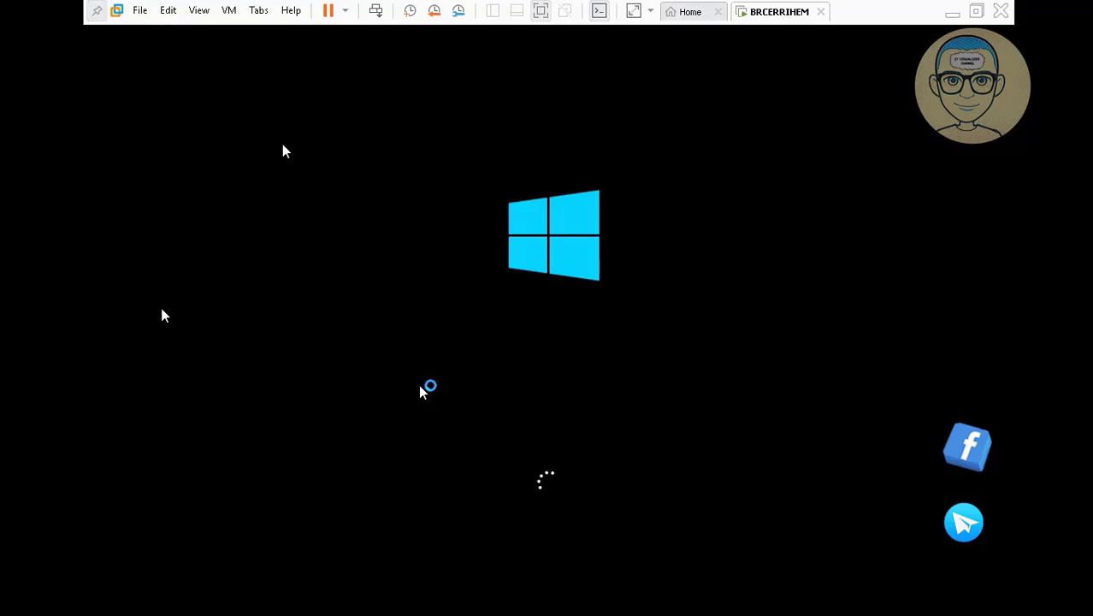
- Switch to the host desktop, open Windows-Event-Log-Analyst-Reference(2).pdf from Documents\My Bluetooth, and close the file window
click(955, 17)
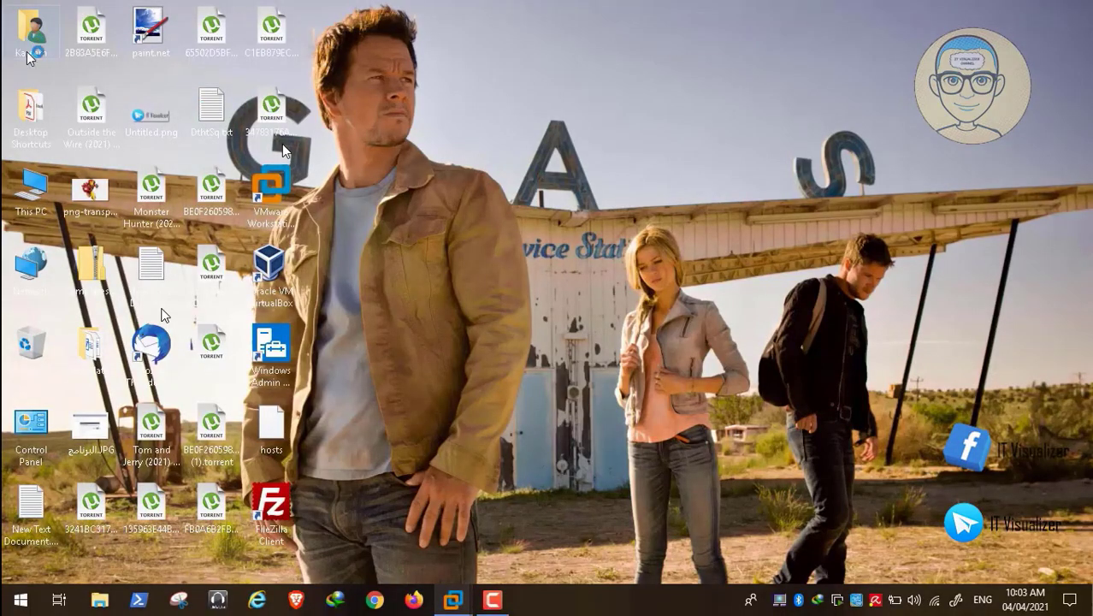
double_click(41, 39)
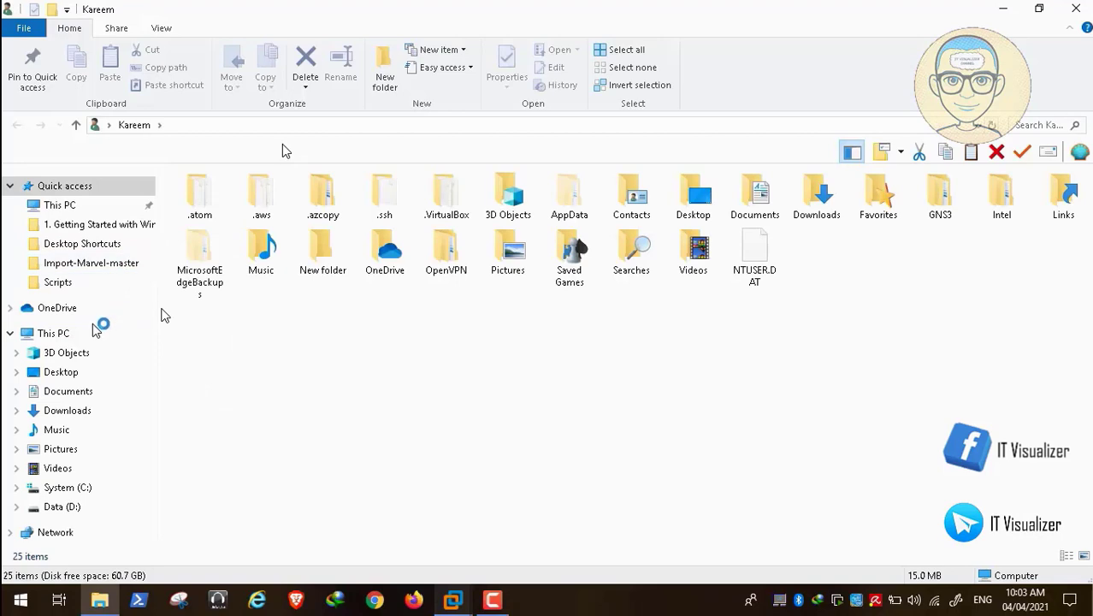
click(79, 391)
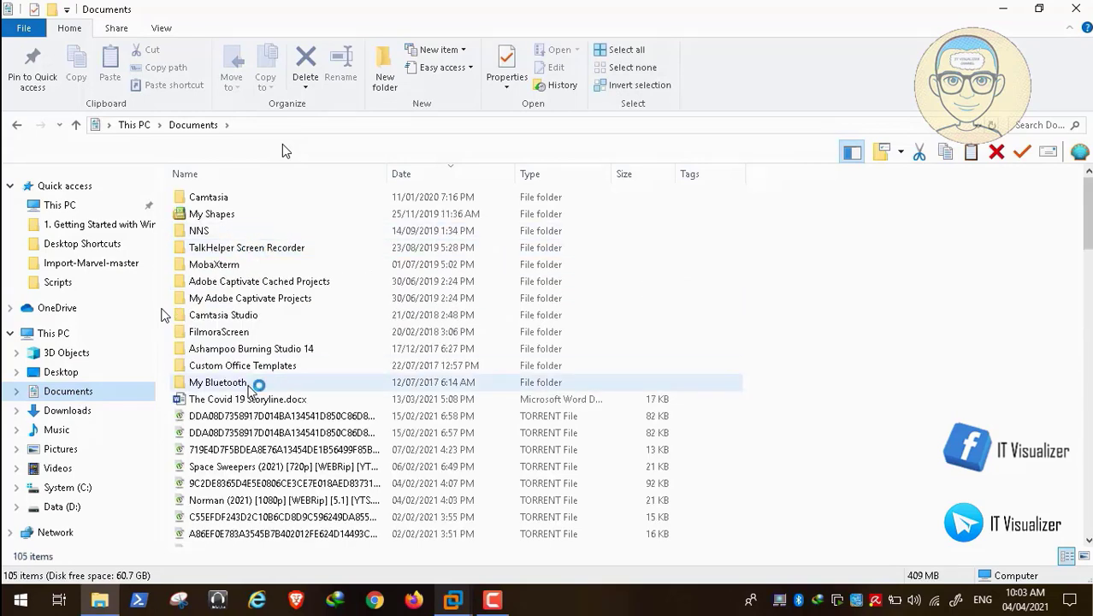
double_click(218, 382)
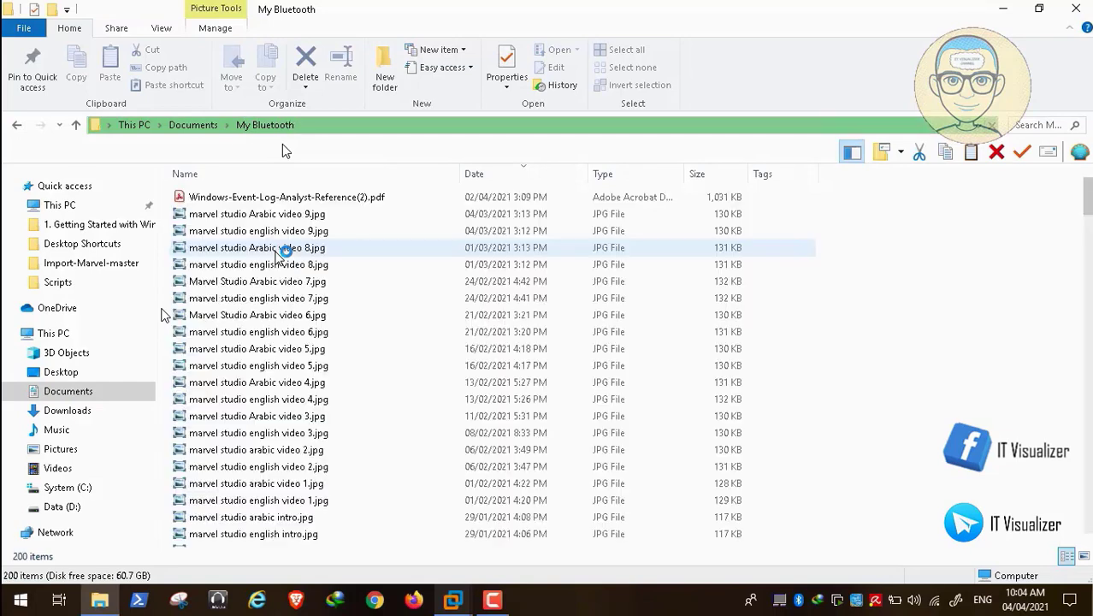
click(306, 201)
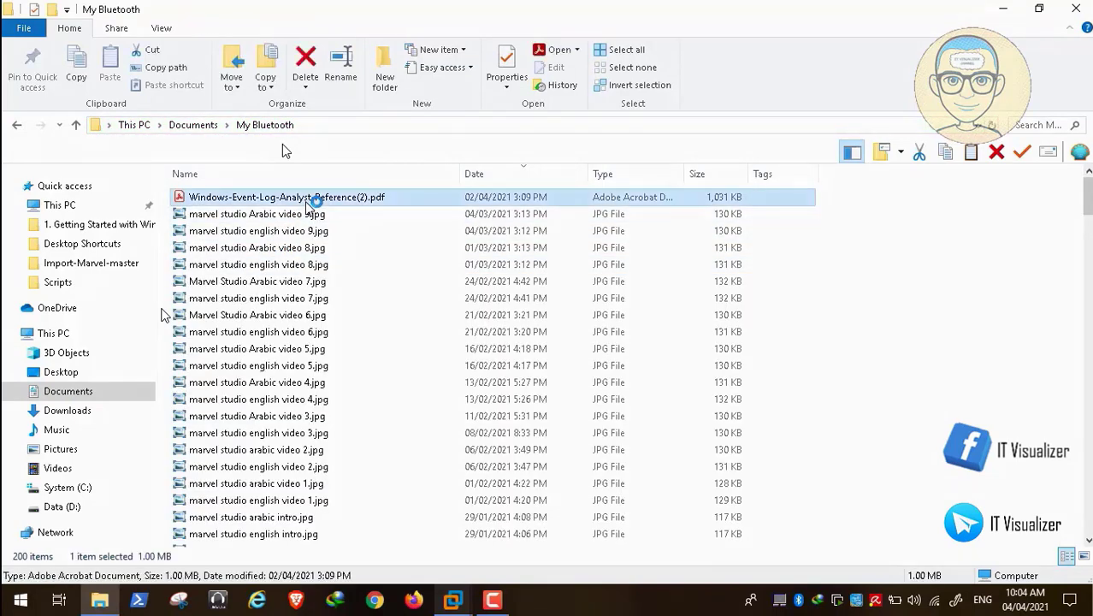
click(1077, 10)
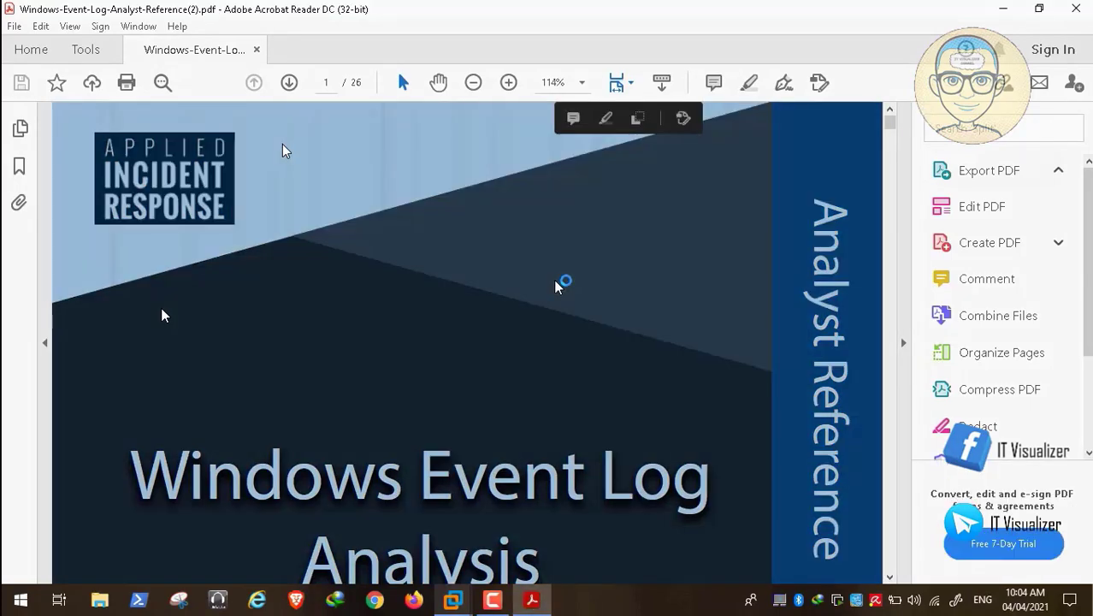
- Read the PDF's contents list, the Event Log Format section and the Account Management Events table
scroll(558, 285, down, 2)
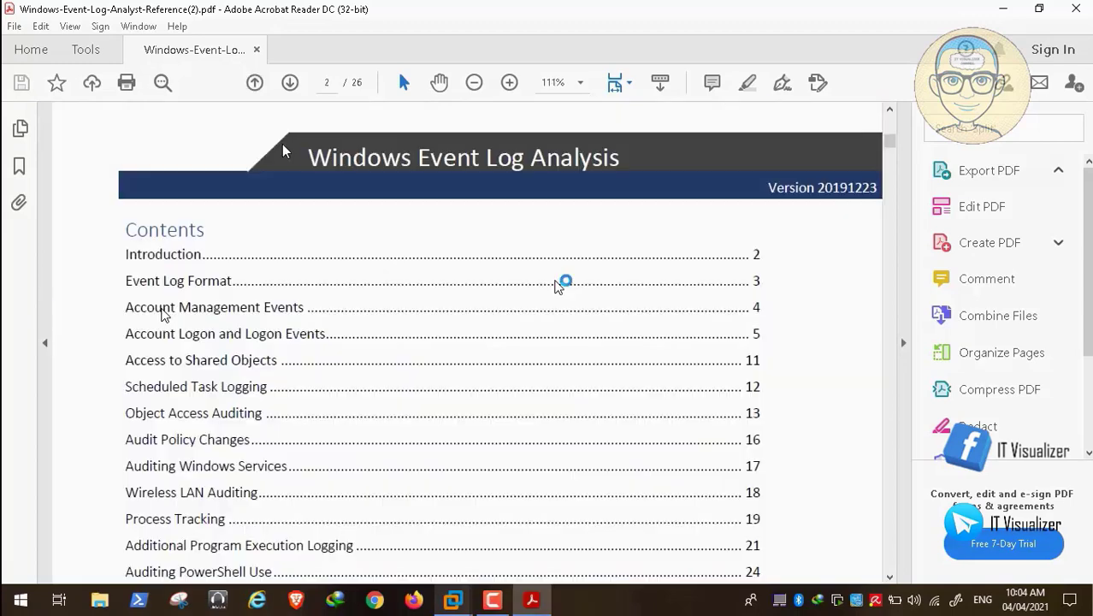
scroll(557, 285, down, 5)
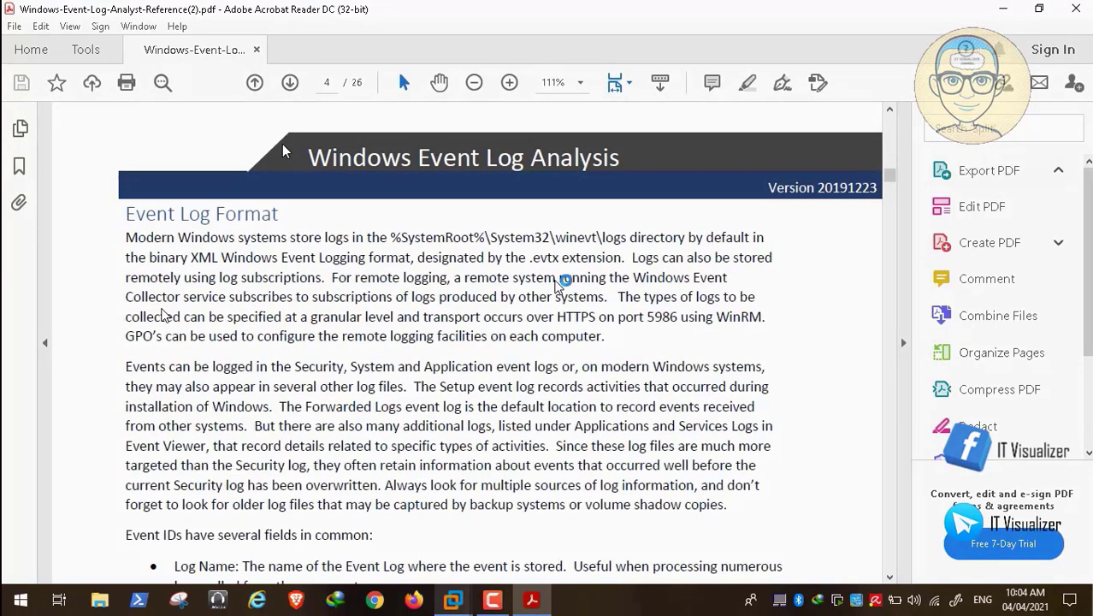
scroll(557, 285, down, 1)
scroll(558, 285, down, 5)
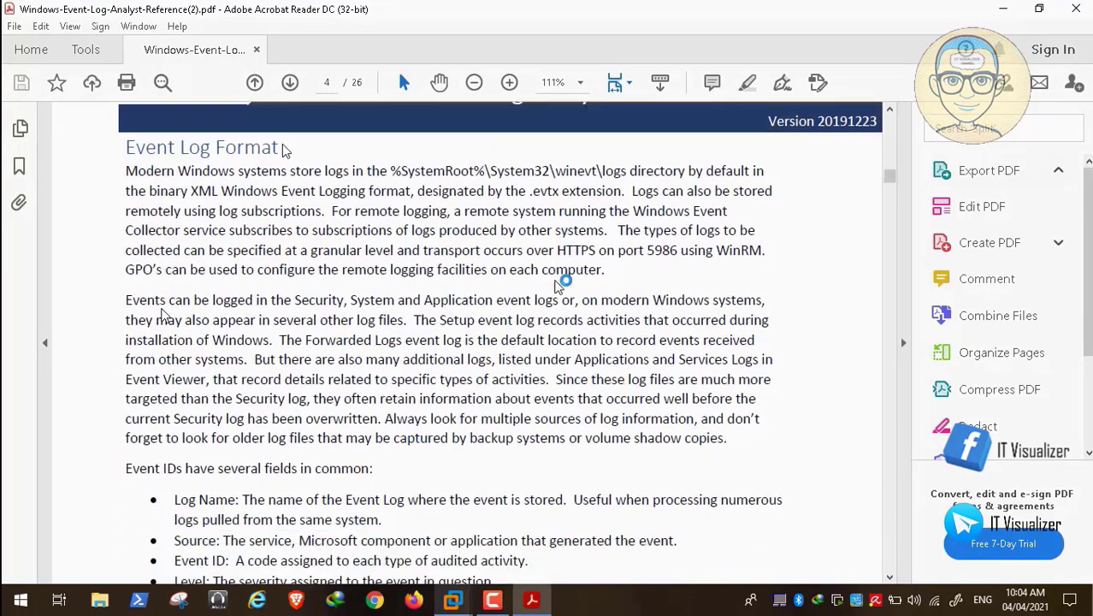
scroll(558, 285, down, 20)
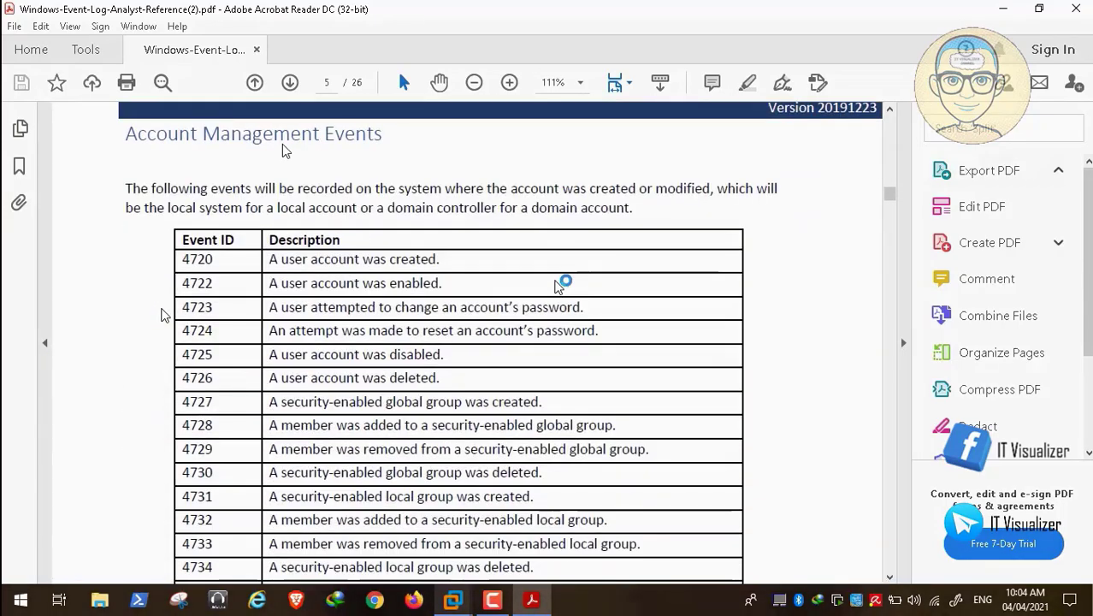
scroll(558, 285, down, 4)
scroll(557, 285, down, 20)
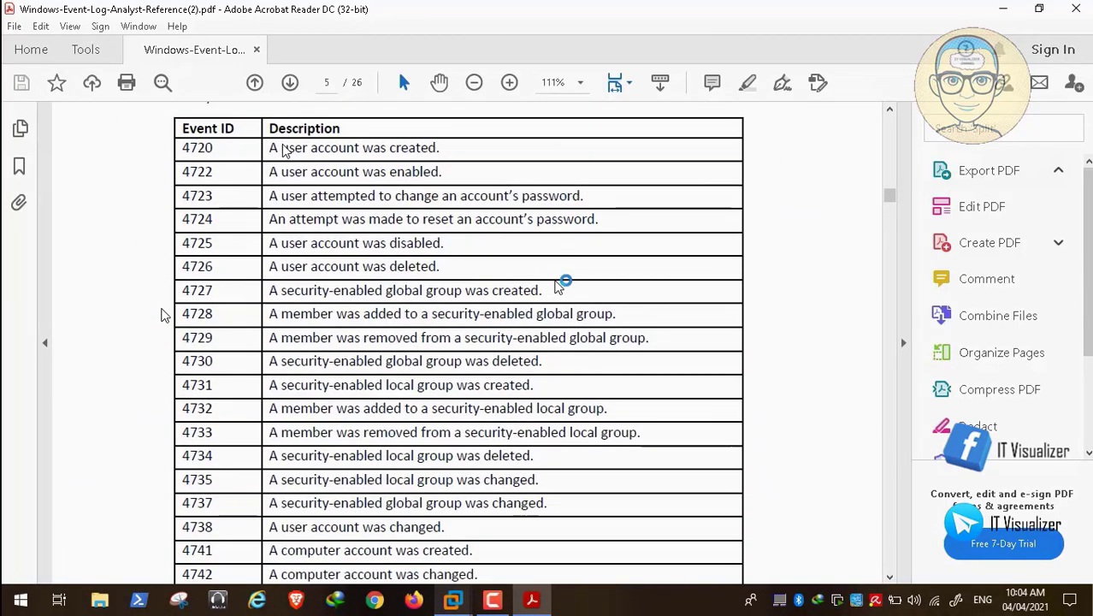
- Read the Account Logon and Logon Events section, including the event IDs, result codes, logon types and RDP session logs
scroll(558, 284, down, 17)
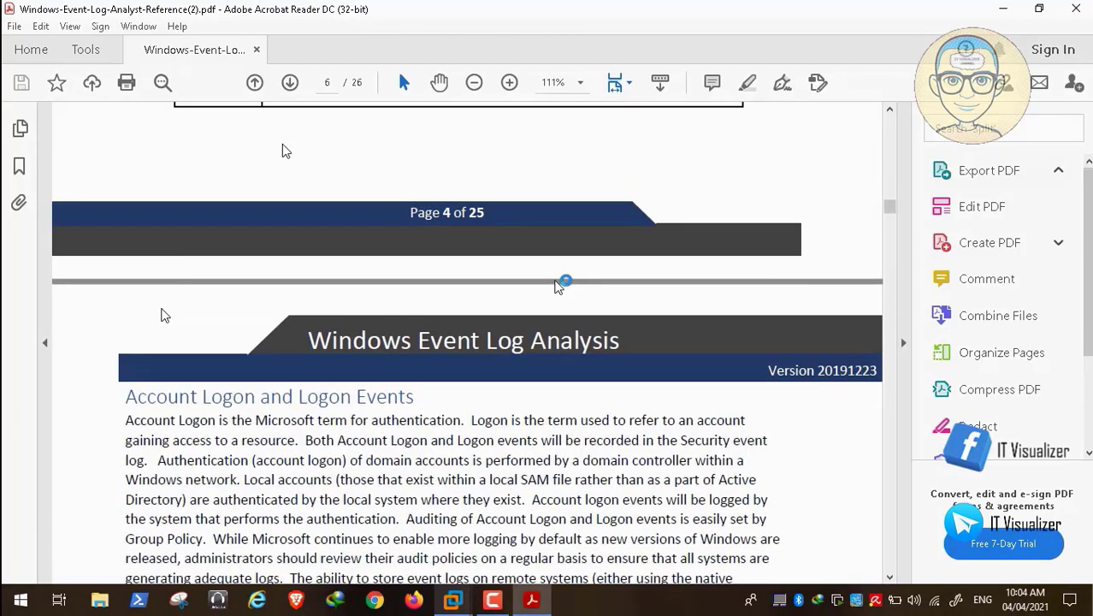
scroll(557, 285, down, 7)
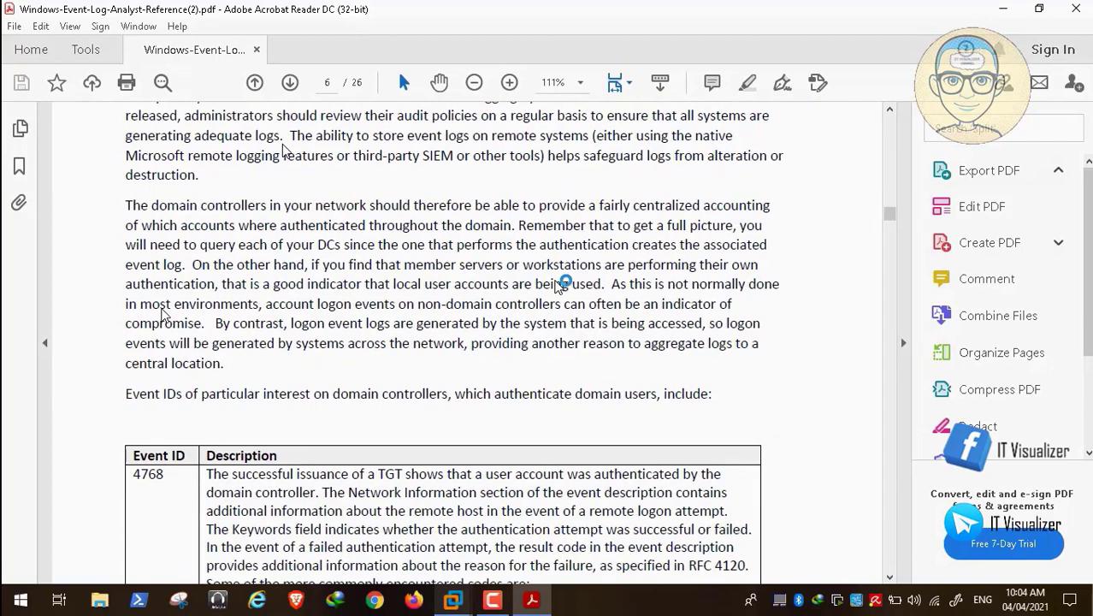
scroll(557, 285, down, 18)
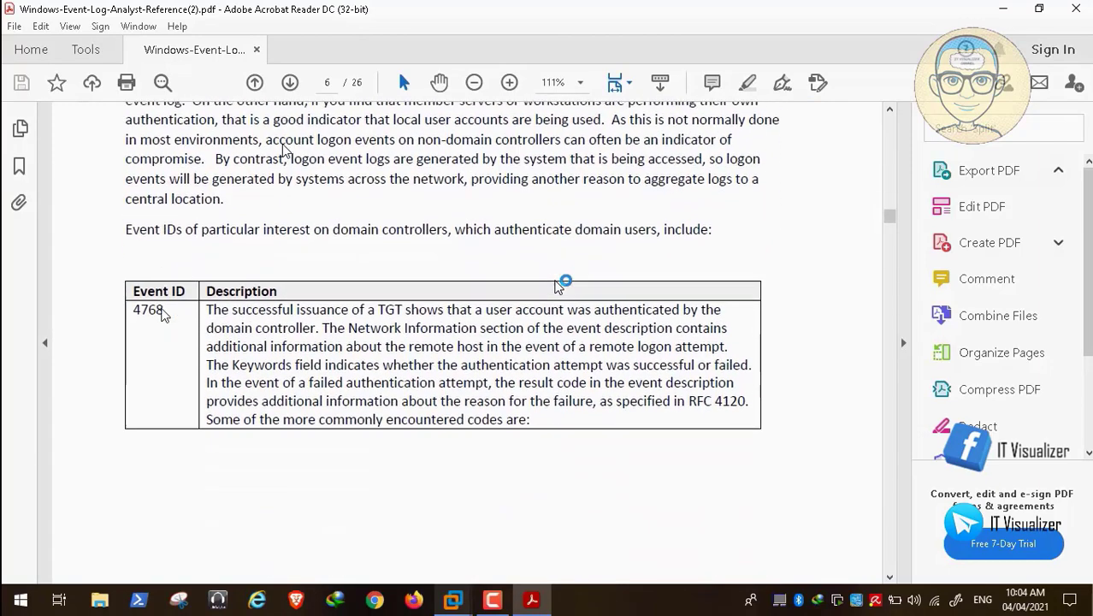
scroll(557, 285, down, 15)
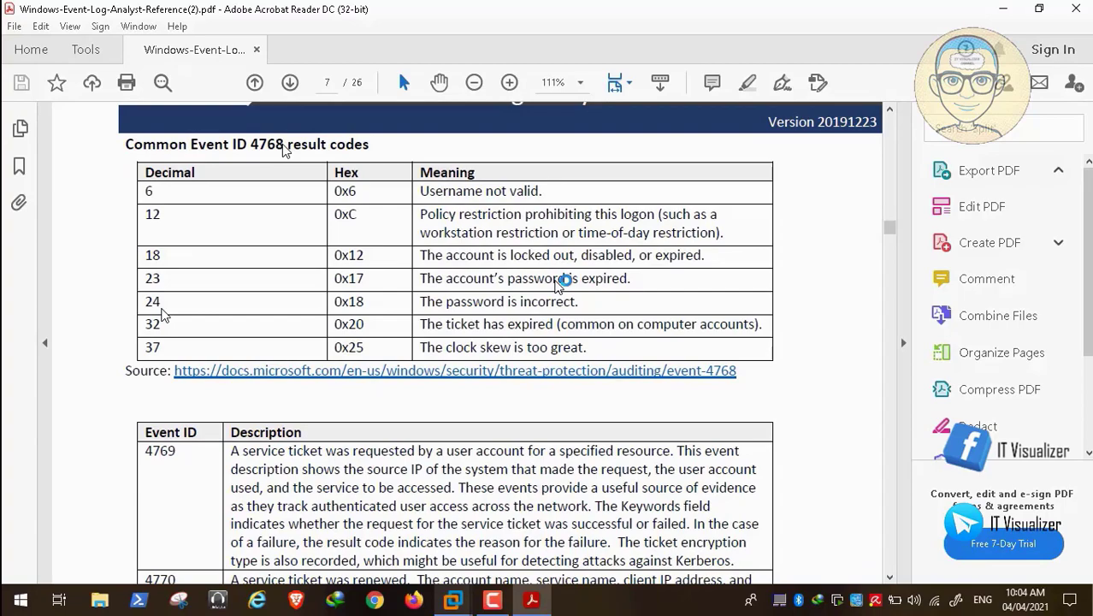
scroll(558, 285, down, 10)
scroll(556, 285, down, 20)
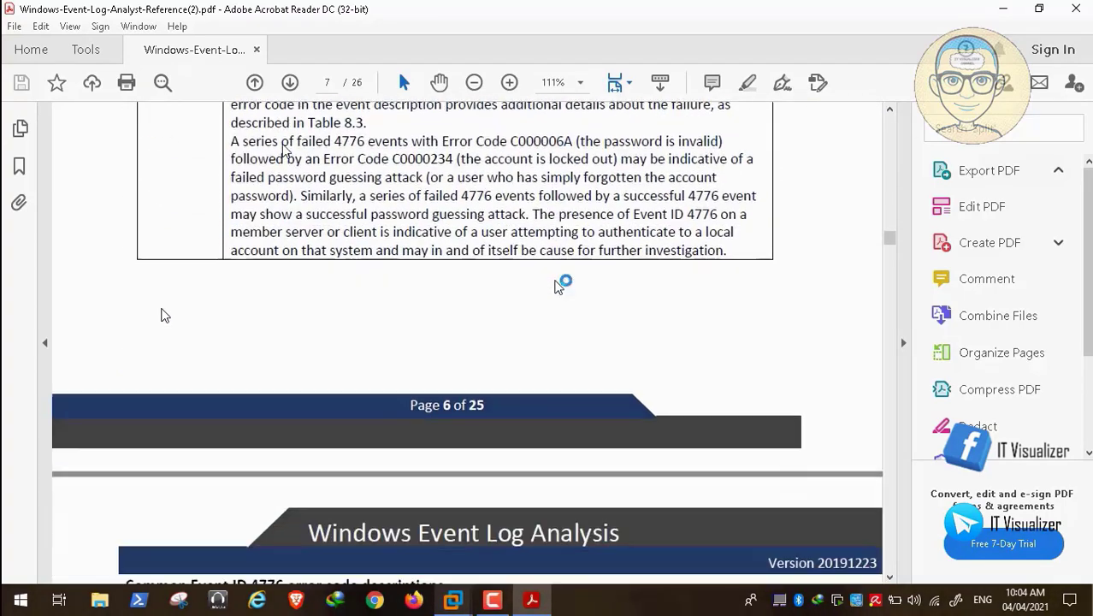
scroll(556, 285, down, 20)
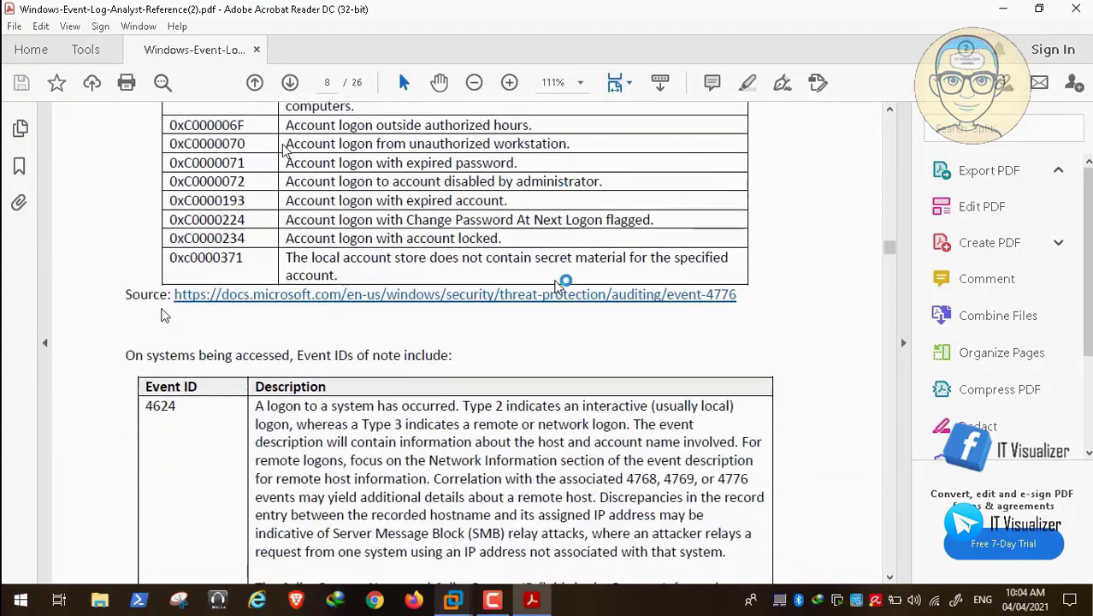
scroll(557, 285, down, 20)
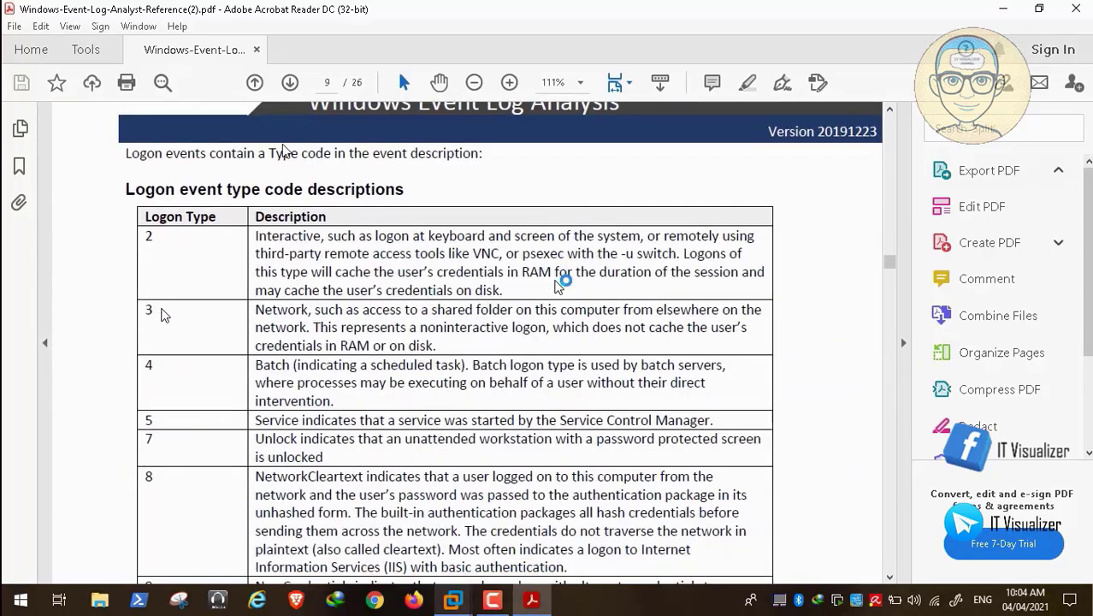
scroll(558, 284, down, 18)
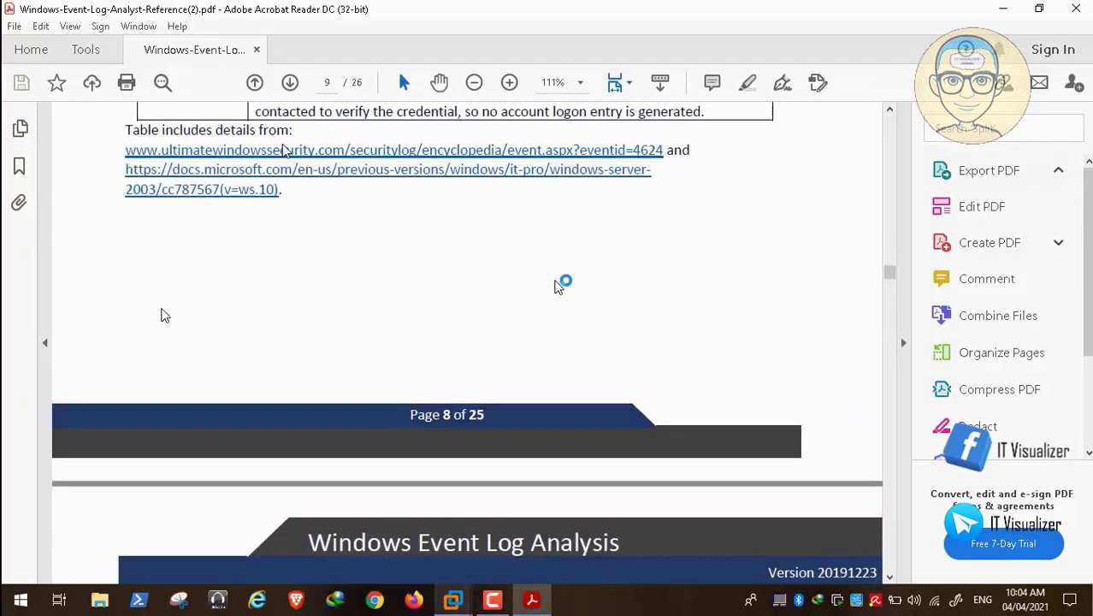
scroll(558, 285, down, 15)
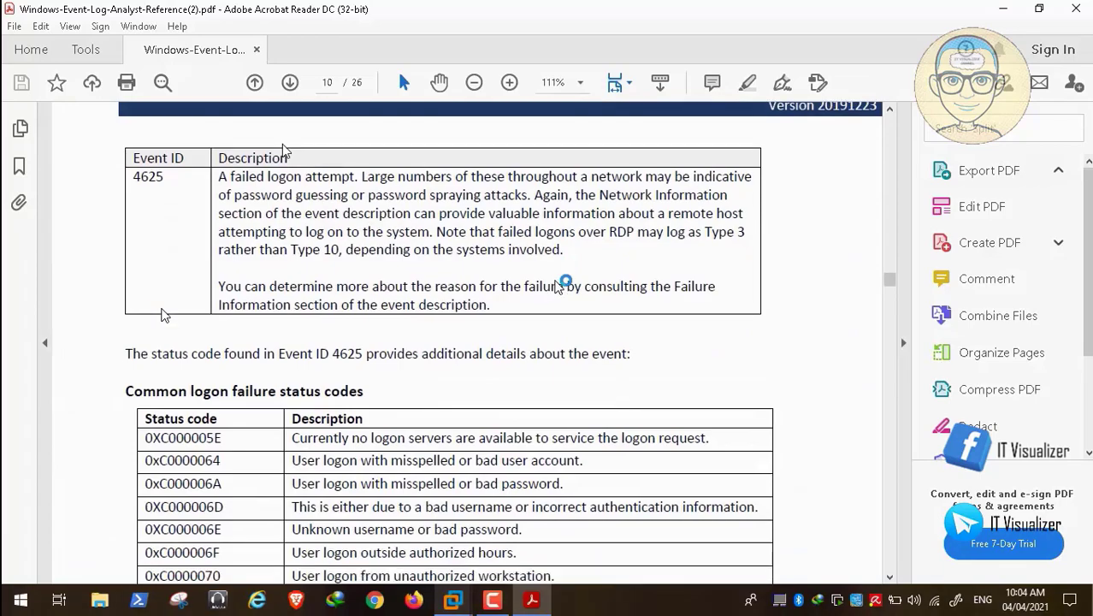
scroll(558, 285, down, 20)
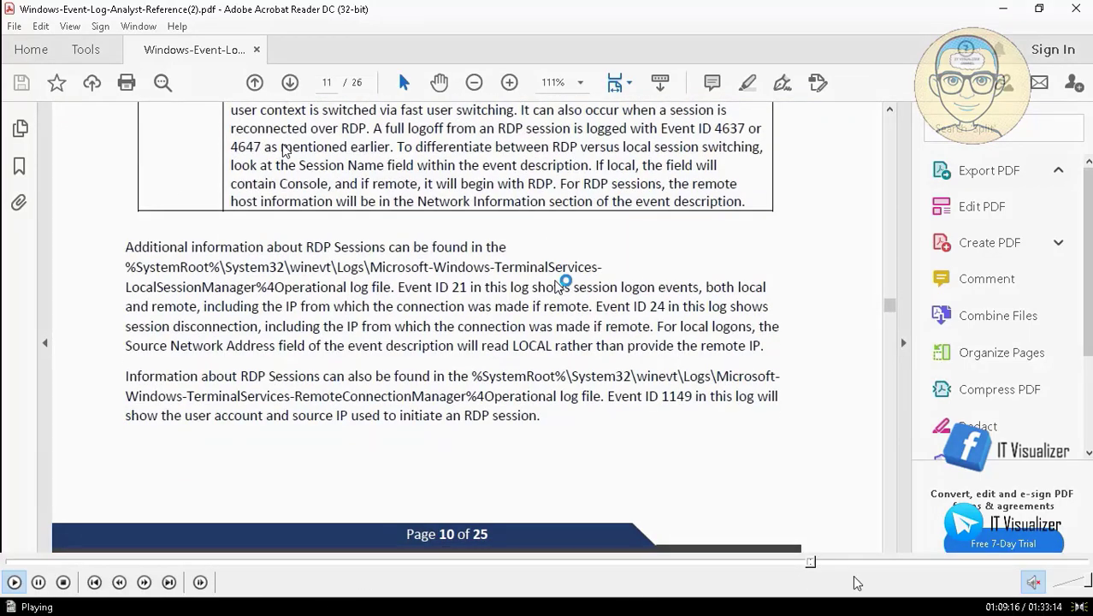
click(822, 564)
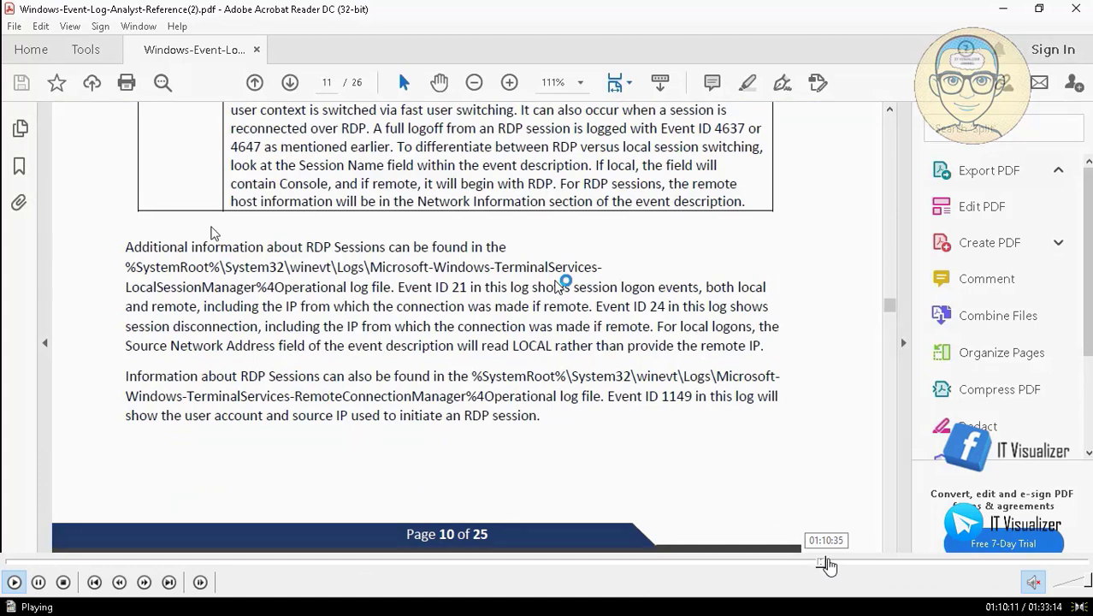
click(830, 564)
click(830, 564)
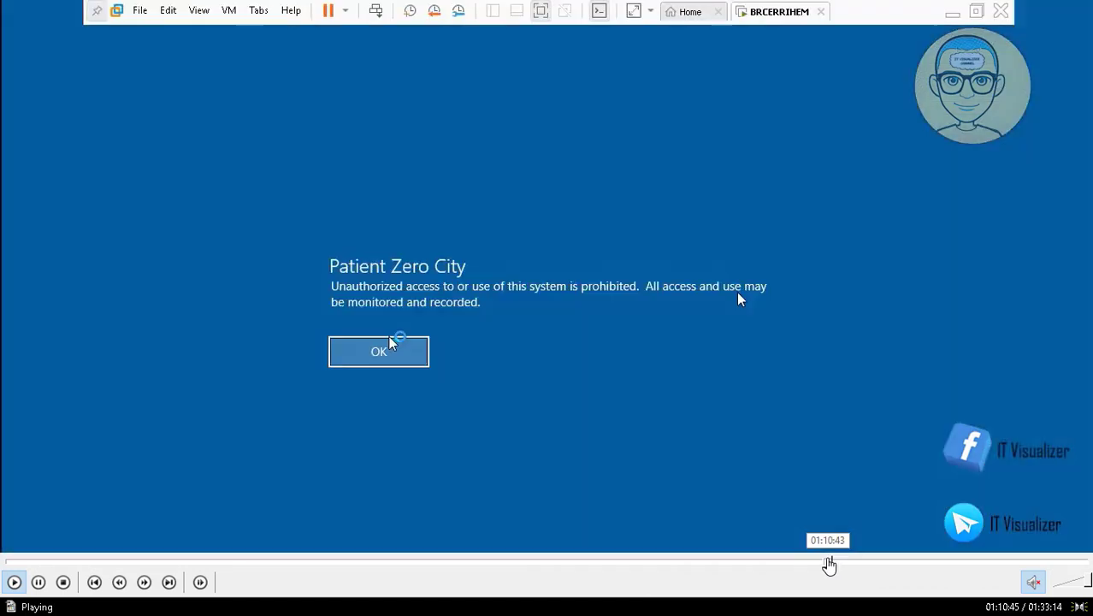
- Play the recorded sign-in from the Patient Zero City logon message through the Folder Redirection stage to the desktop, and dismiss the notification
click(39, 582)
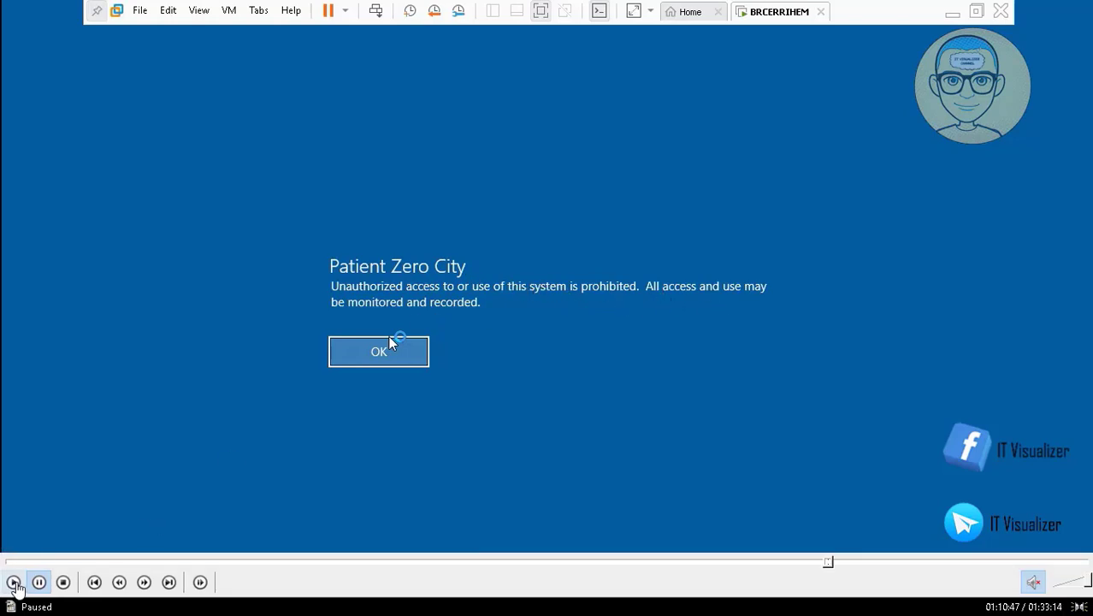
click(15, 582)
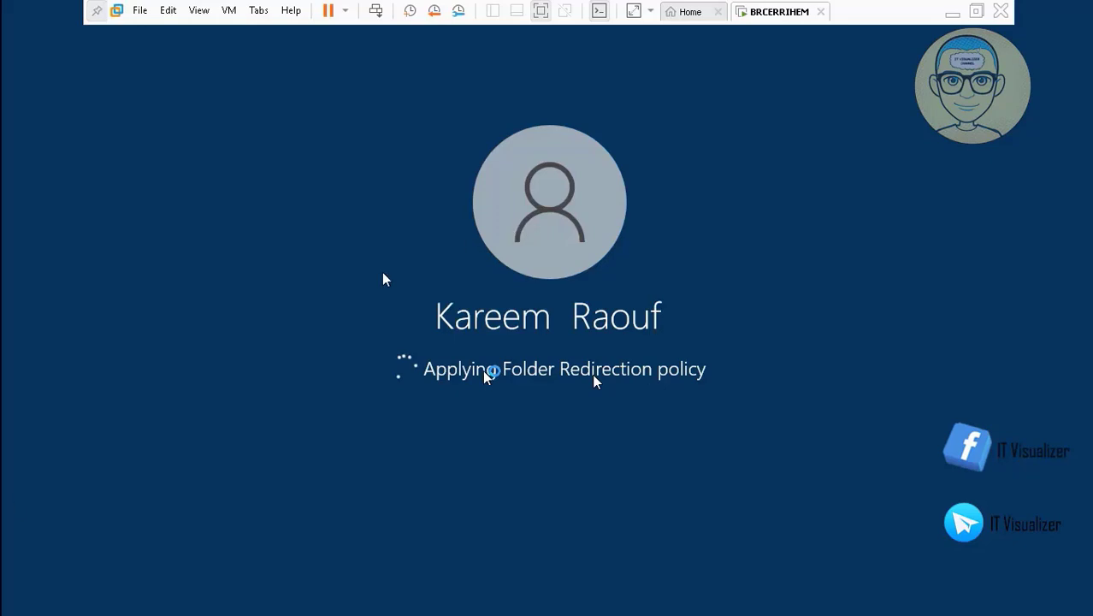
click(13, 583)
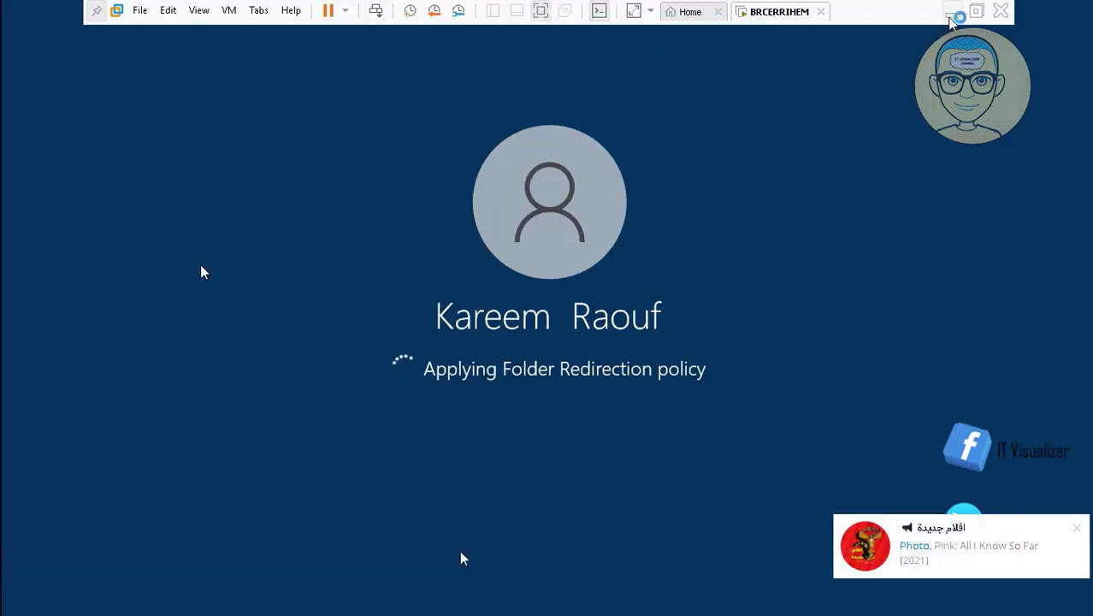
click(509, 562)
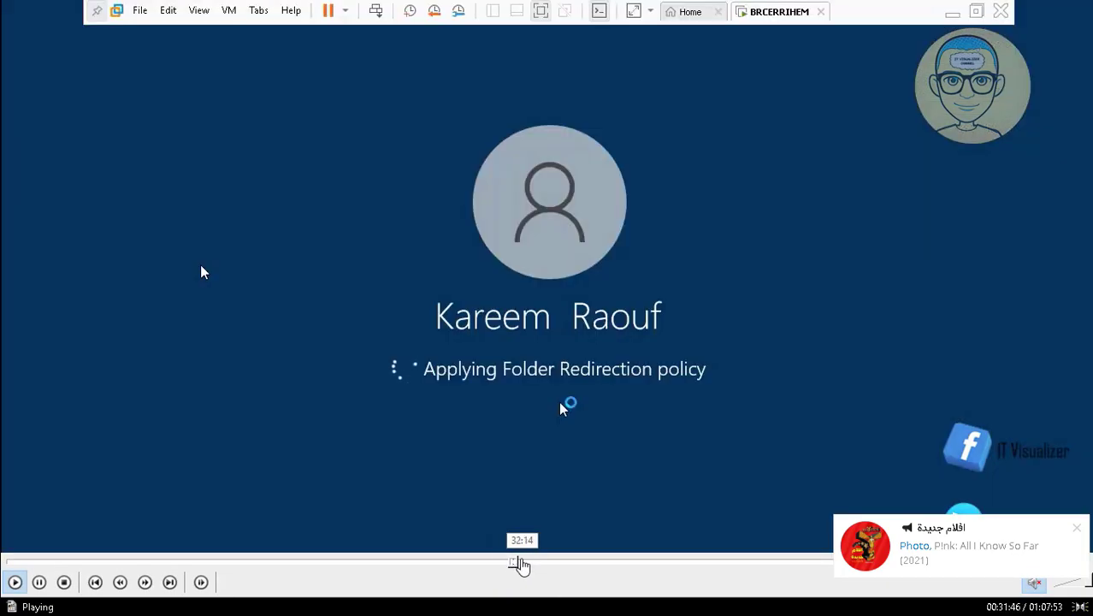
click(520, 564)
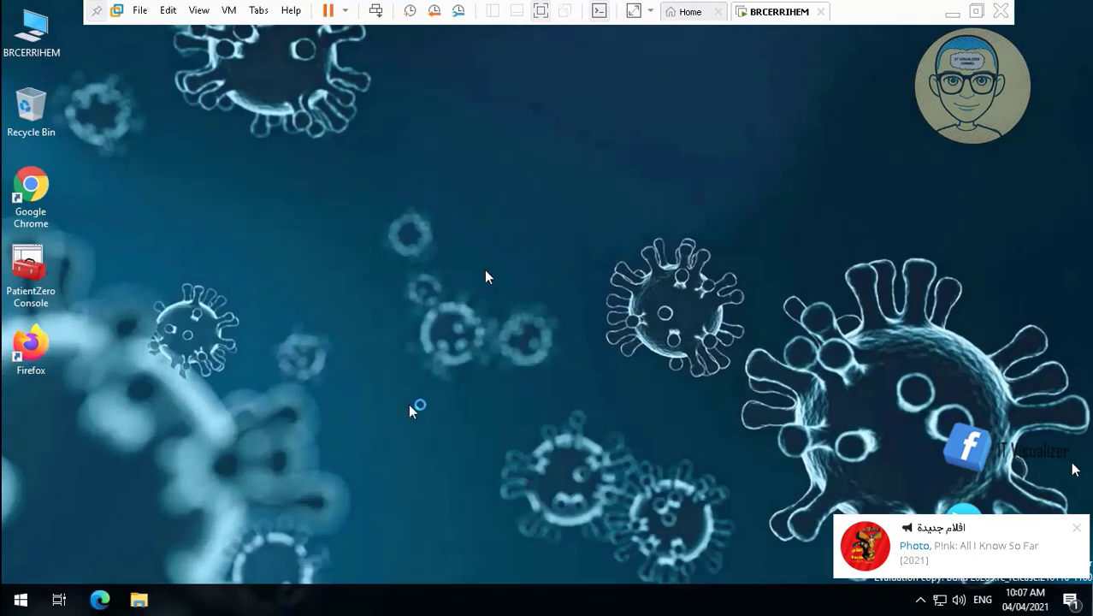
click(1074, 535)
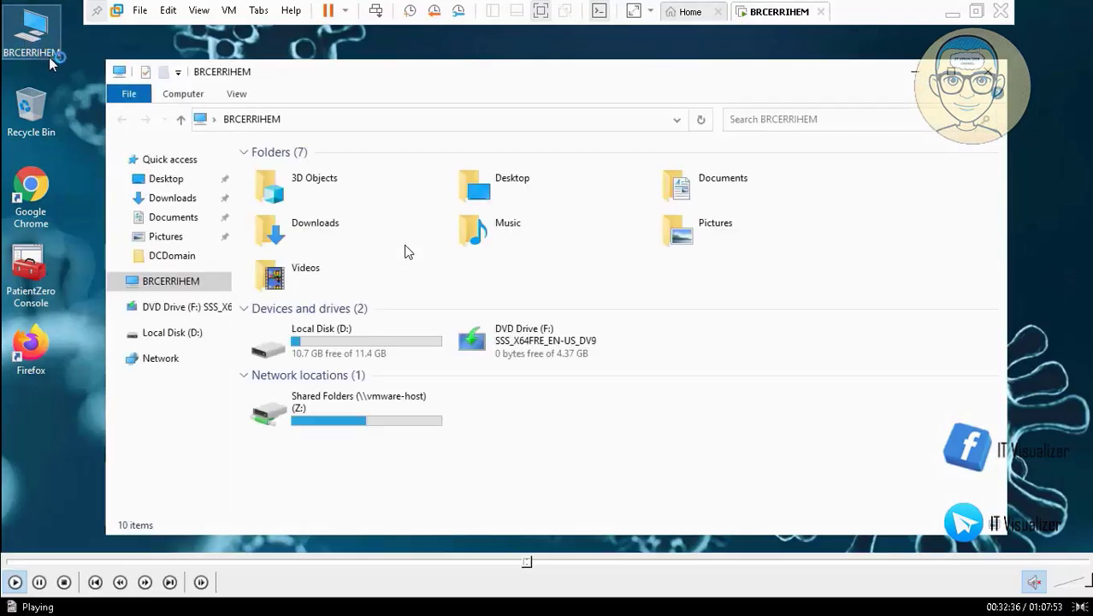
- Play the recording from the BRCERRIHEM window through Local Disk (D:) and My Documents, pausing to review the user's redirected folders
click(38, 582)
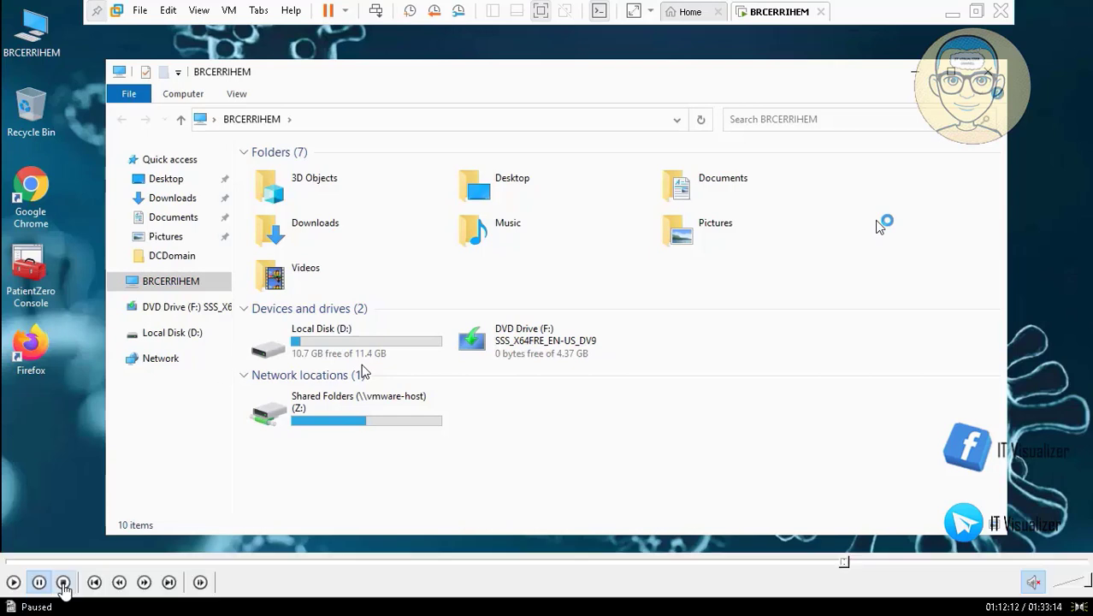
click(13, 582)
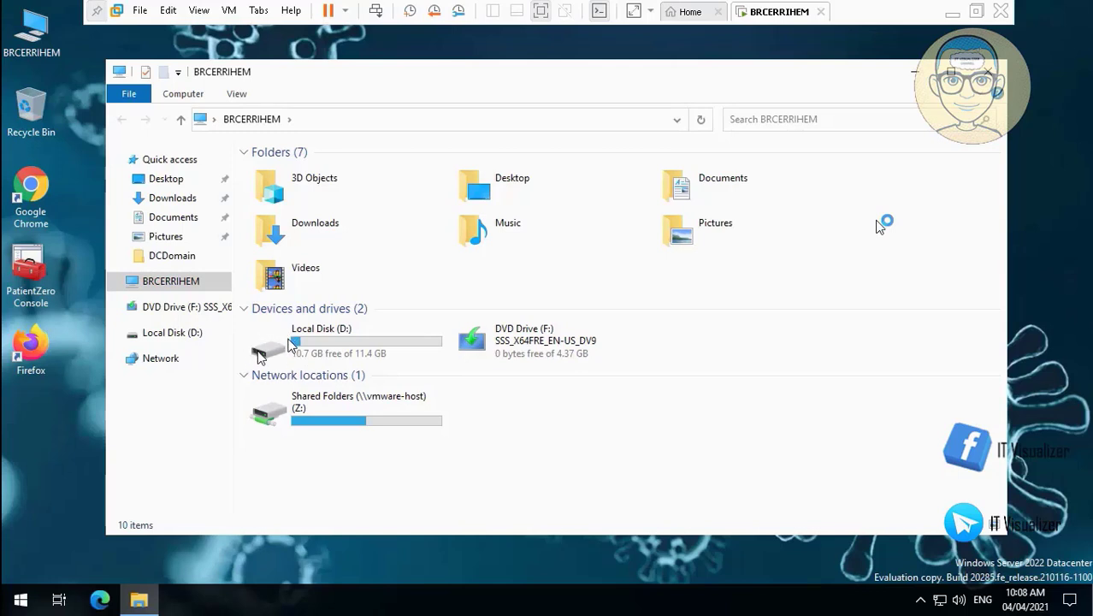
key(space)
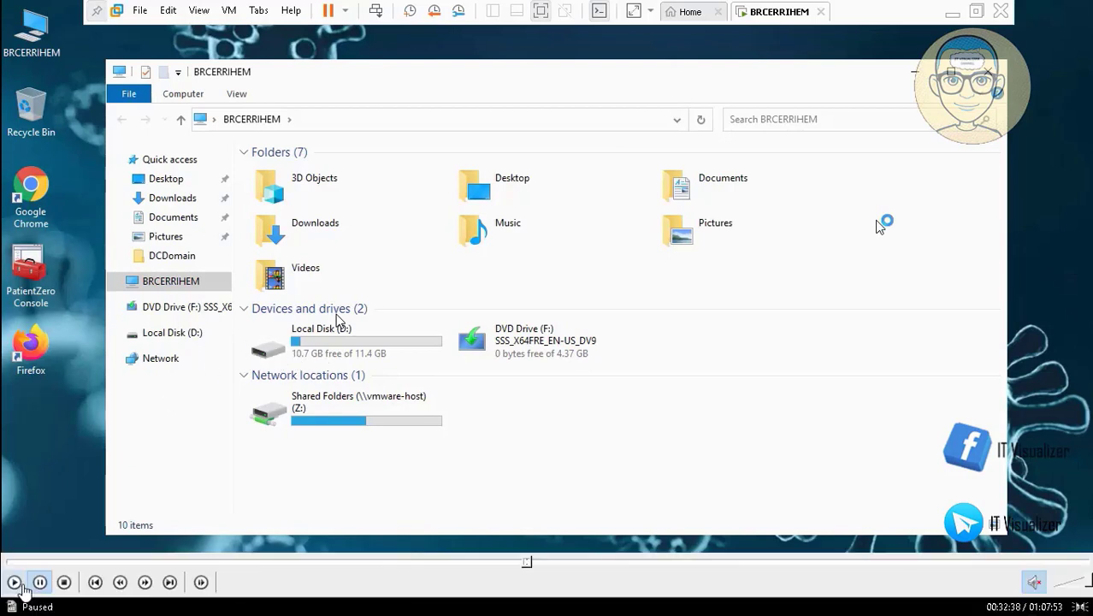
click(13, 582)
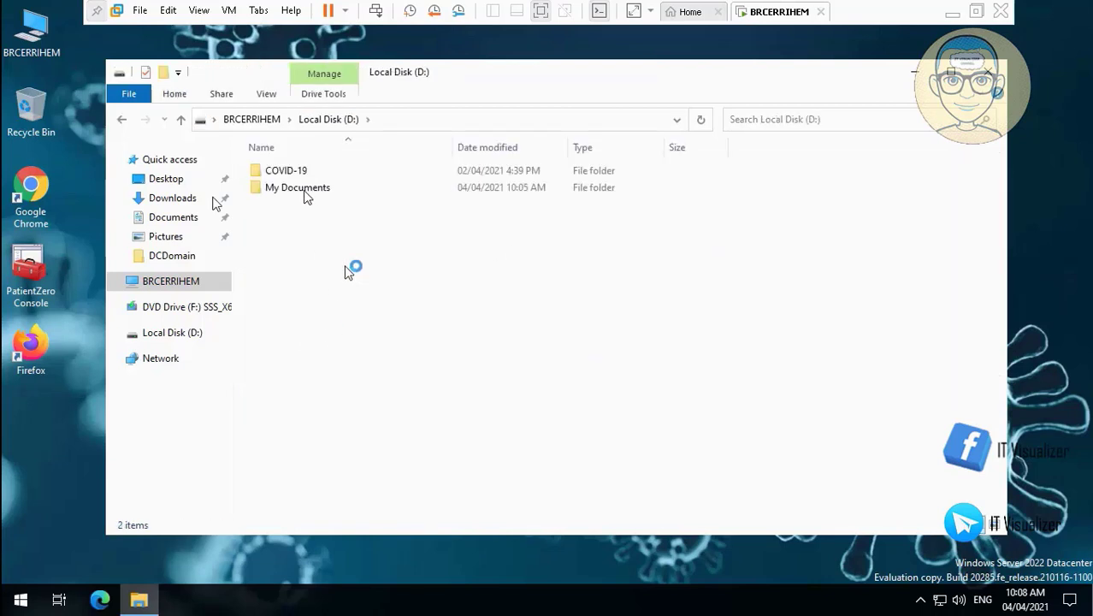
mouse_move(17, 582)
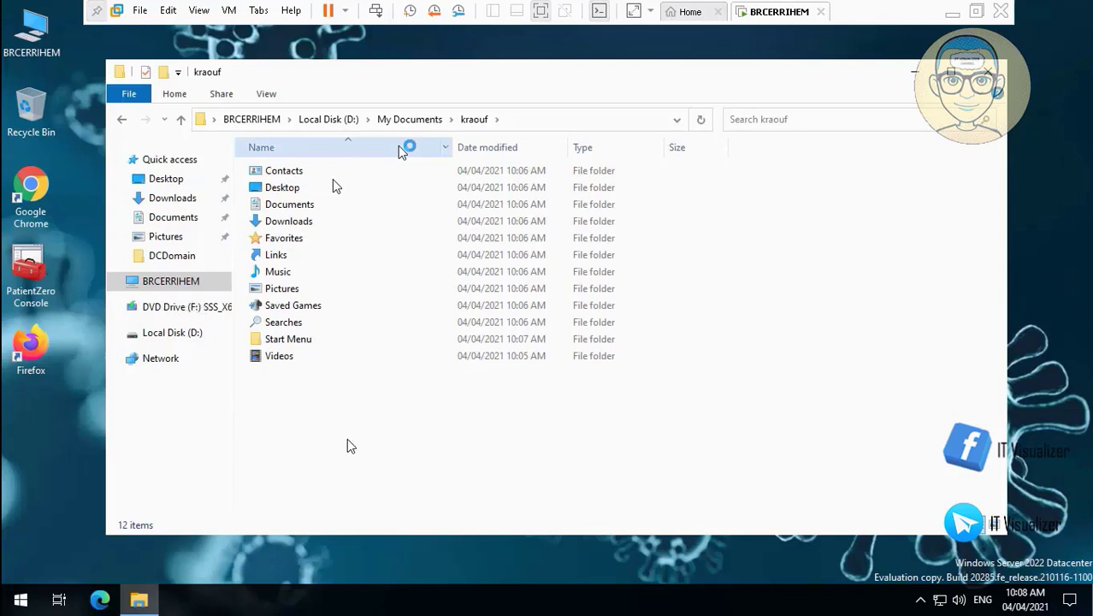
key(space)
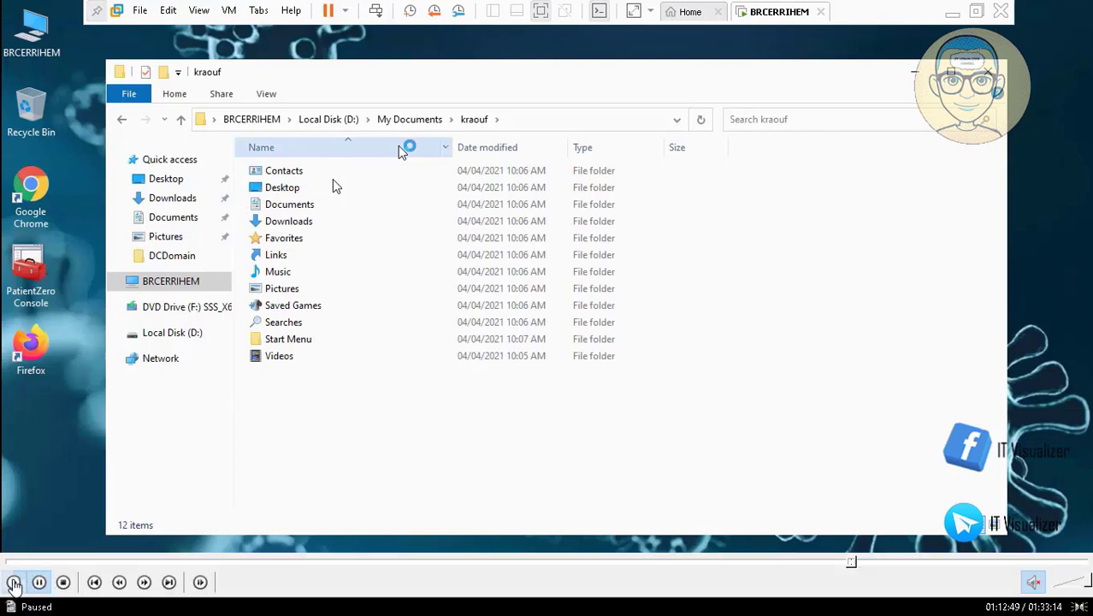
click(14, 582)
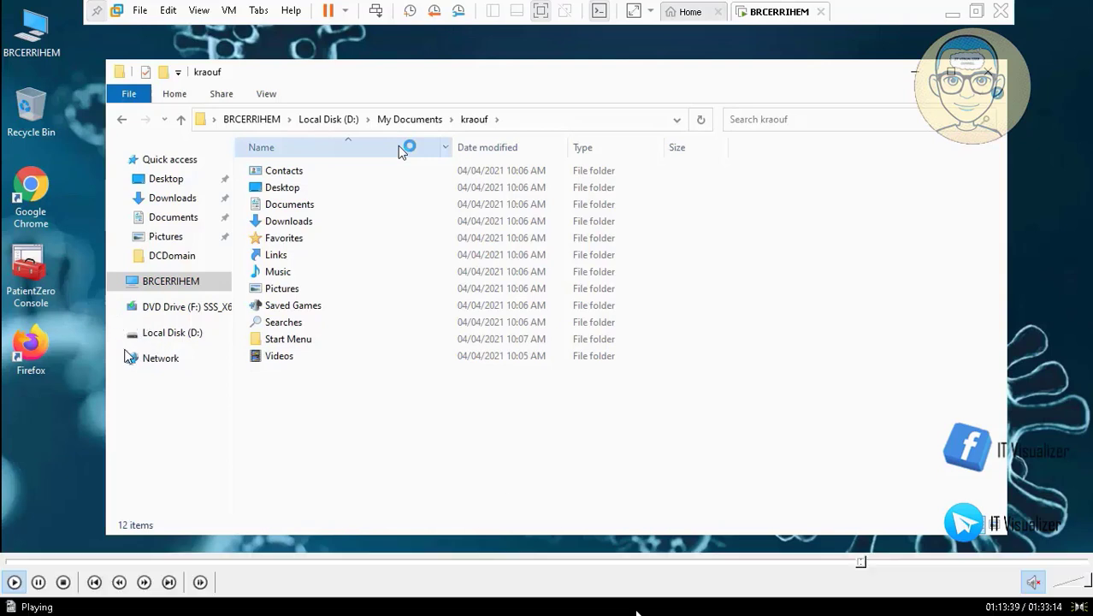
- Skip the recording ahead from the redirected folders to the attempt to open Run, and pause there to examine the policy's effect
click(869, 563)
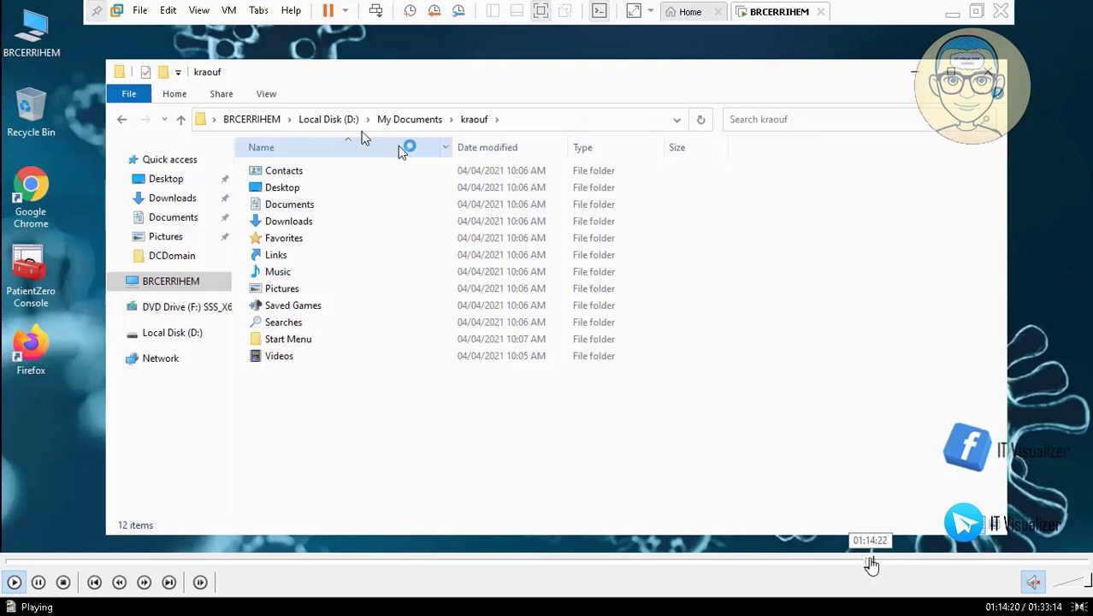
click(876, 563)
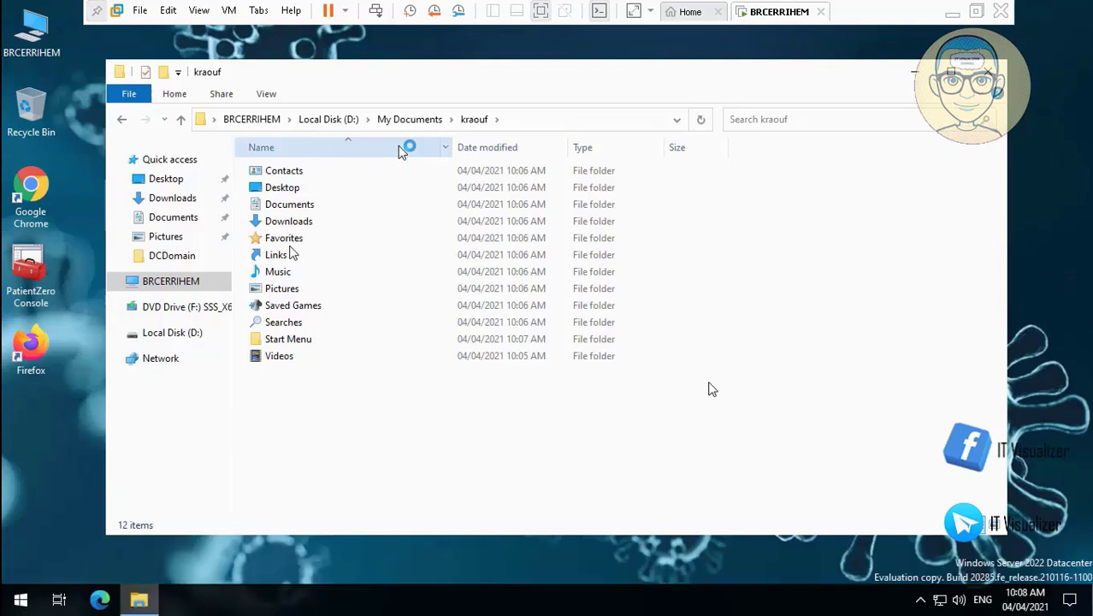
mouse_move(946, 569)
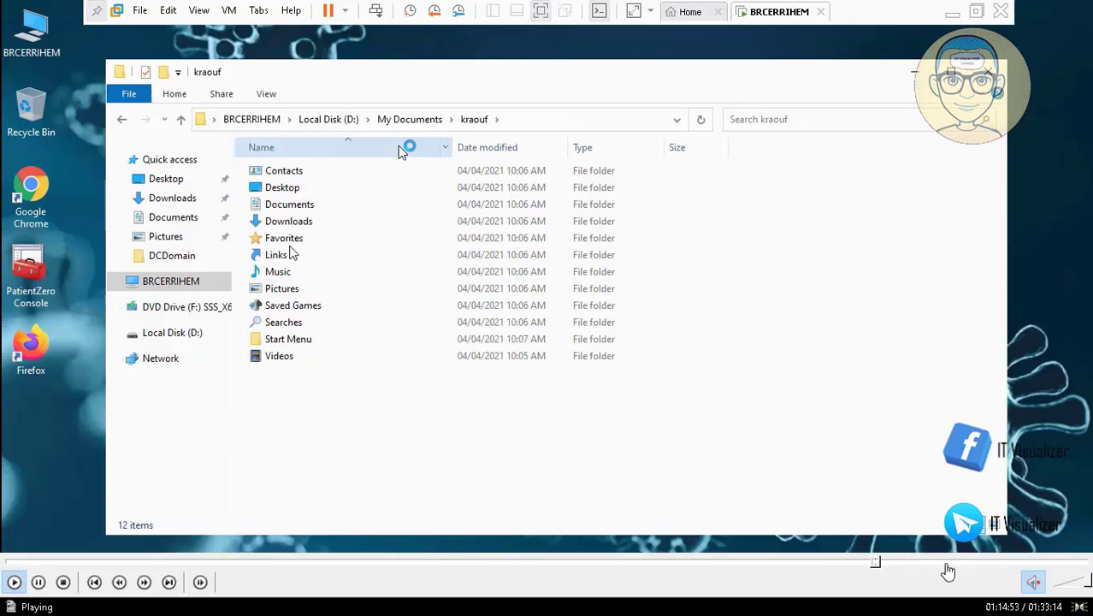
click(881, 567)
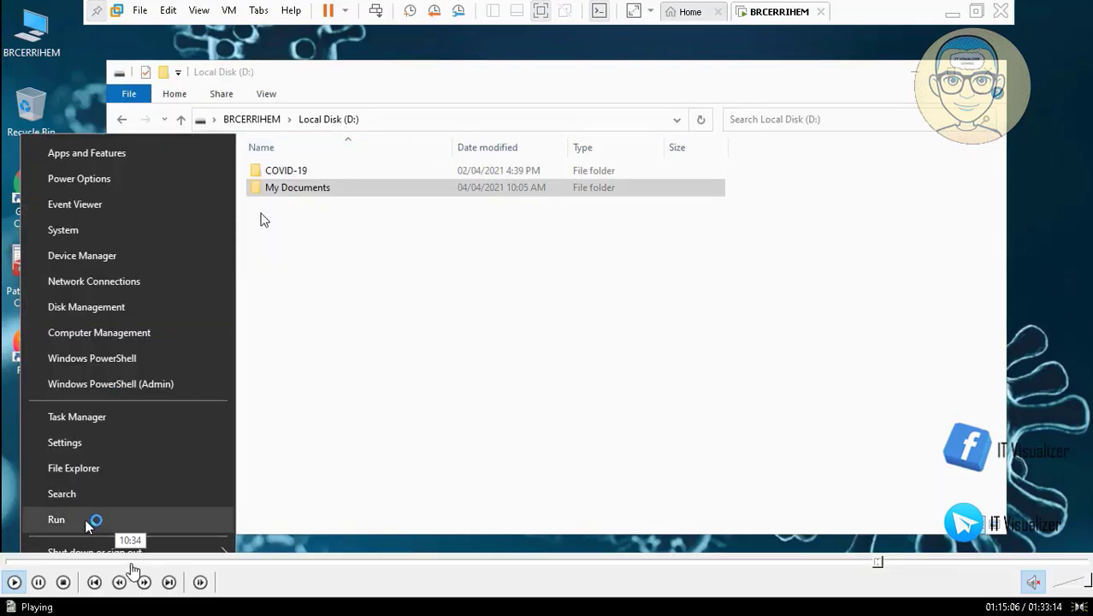
click(91, 583)
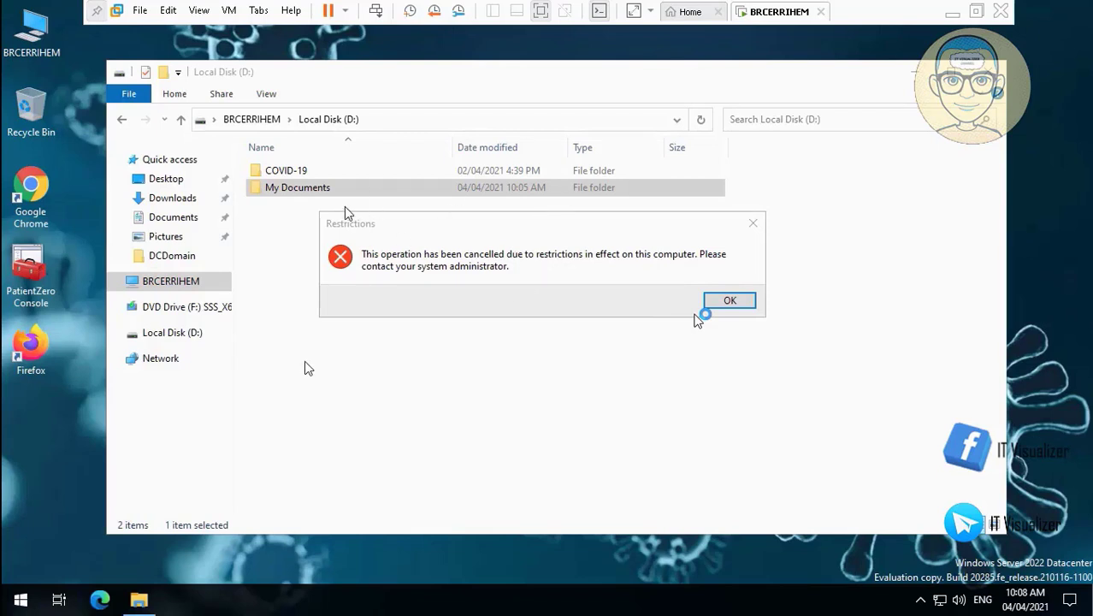
key(space)
key(space)
mouse_move(122, 585)
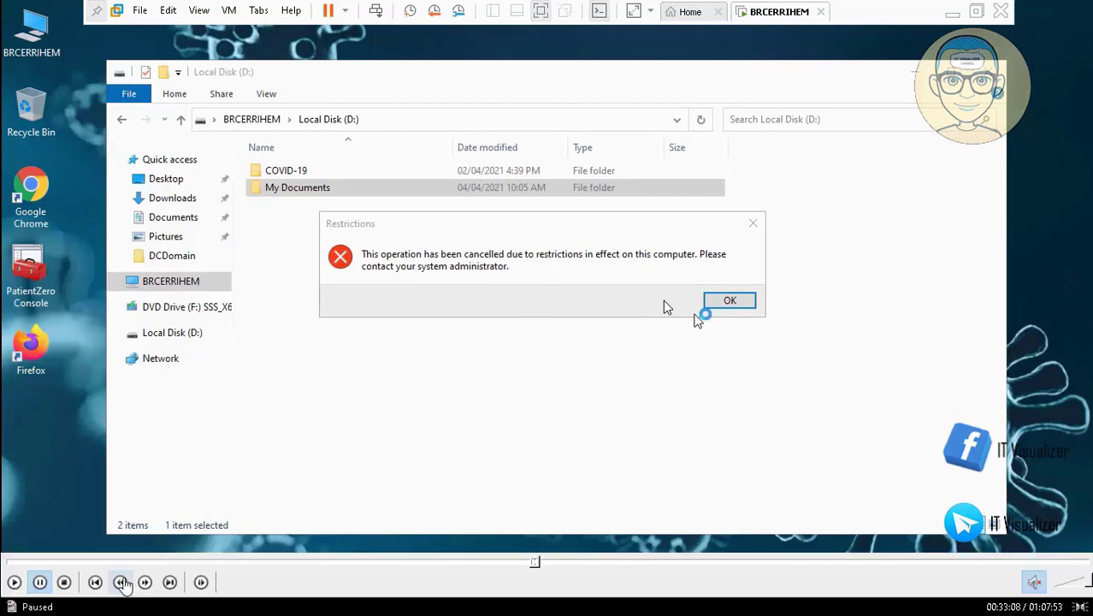
click(14, 585)
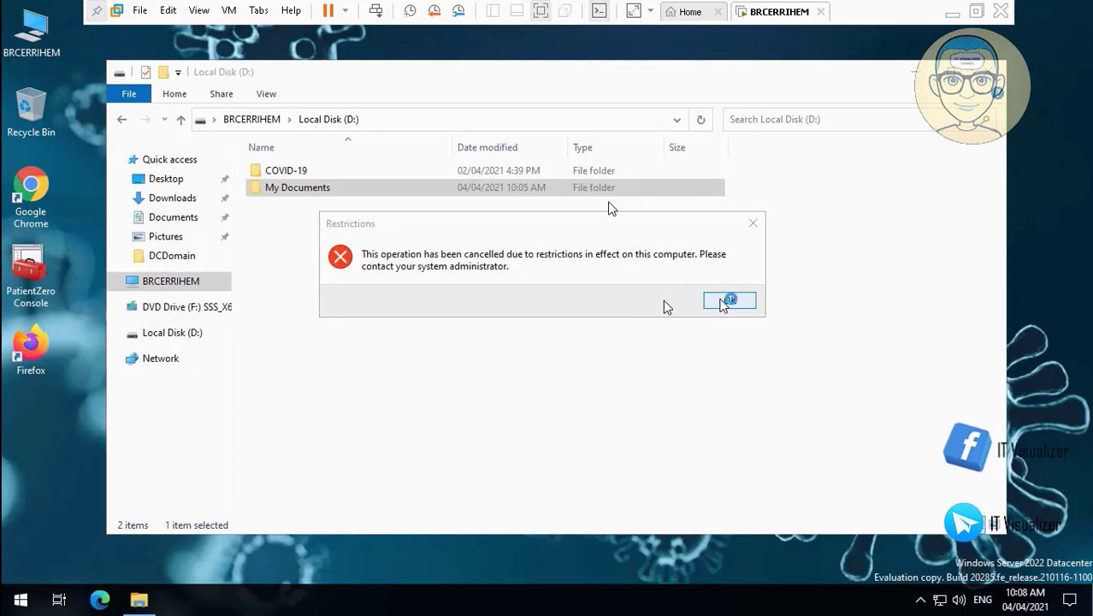
- Close the Restrictions message and the Local Disk (D:) window, and open the PatientZero Console
click(727, 301)
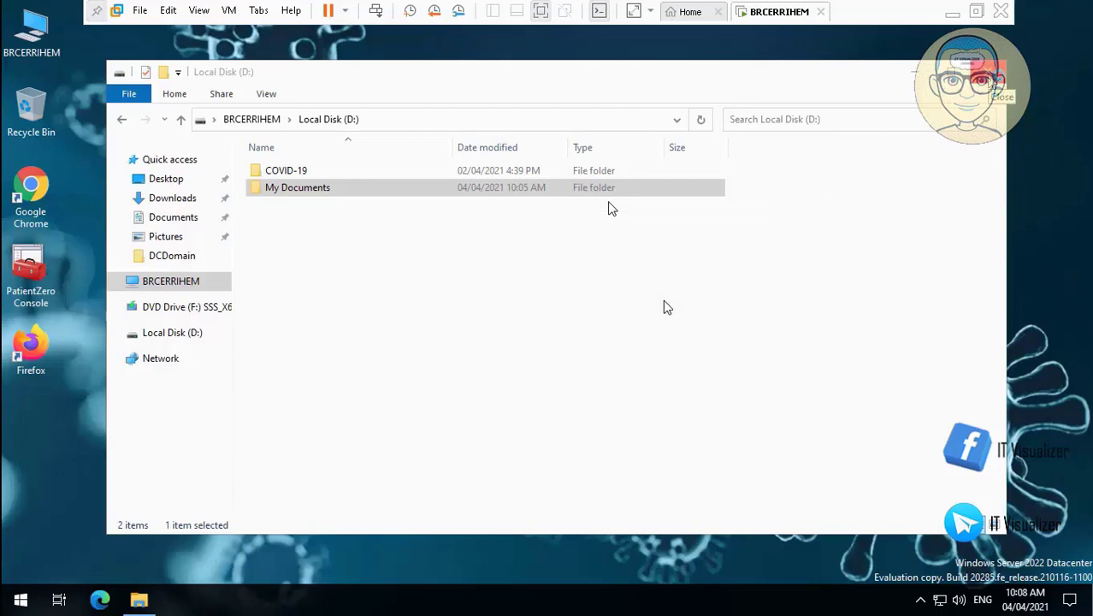
double_click(302, 172)
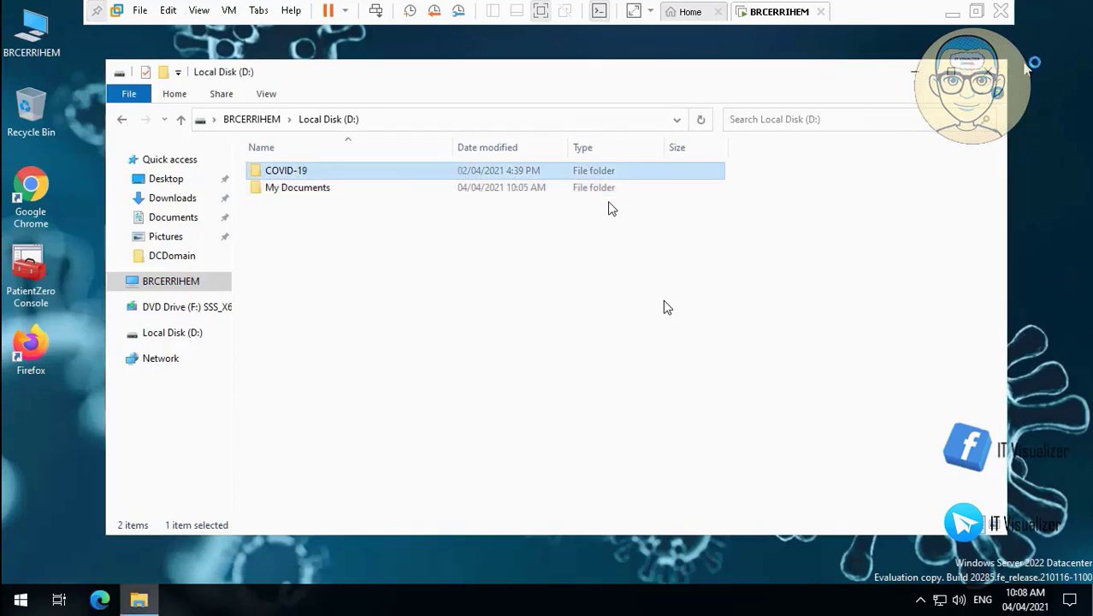
click(993, 73)
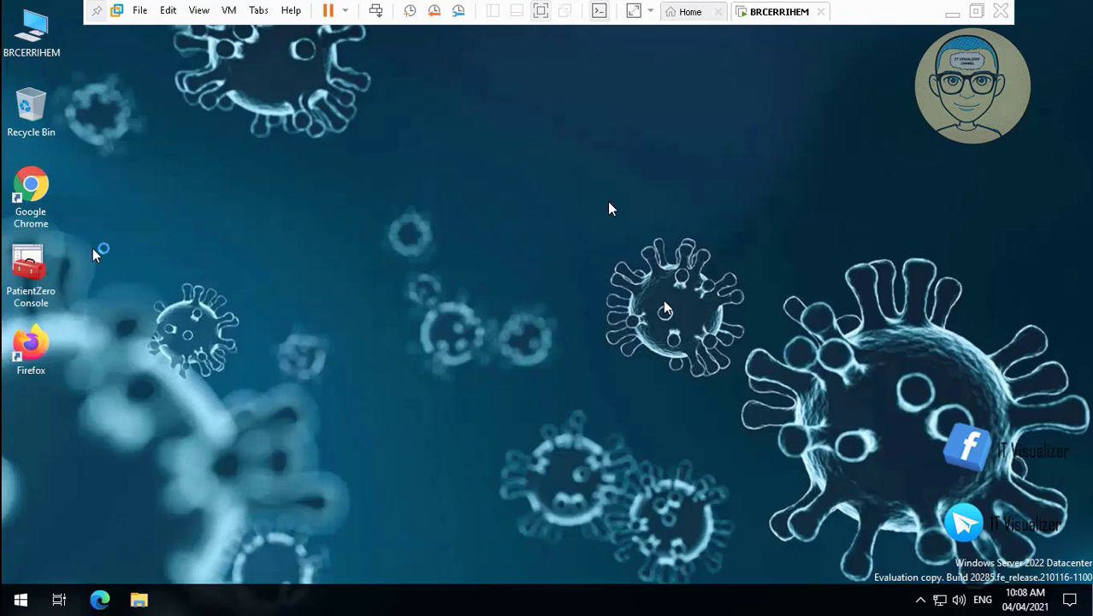
double_click(26, 272)
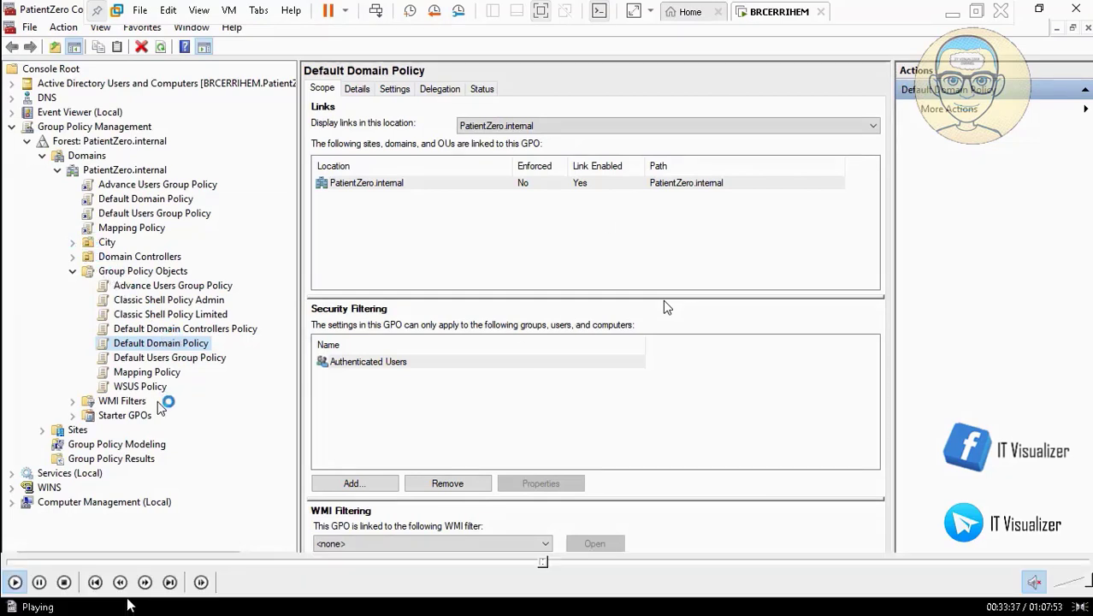
- Seek the recording to about 41:40 and play the review of the Cell Groups up to the members of PT0_NEU_Advanced
click(39, 583)
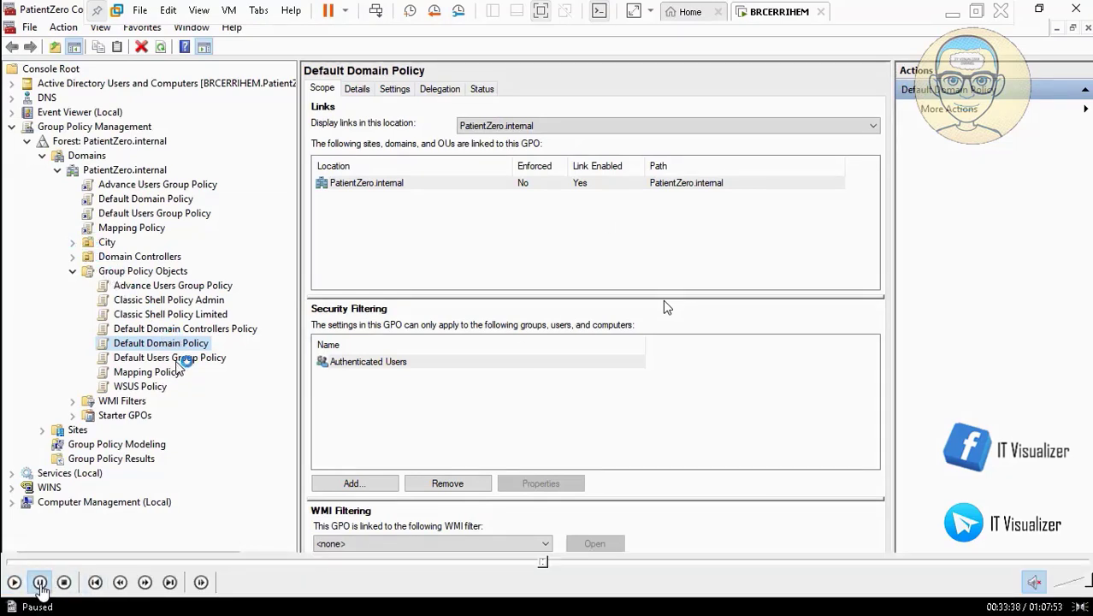
click(648, 565)
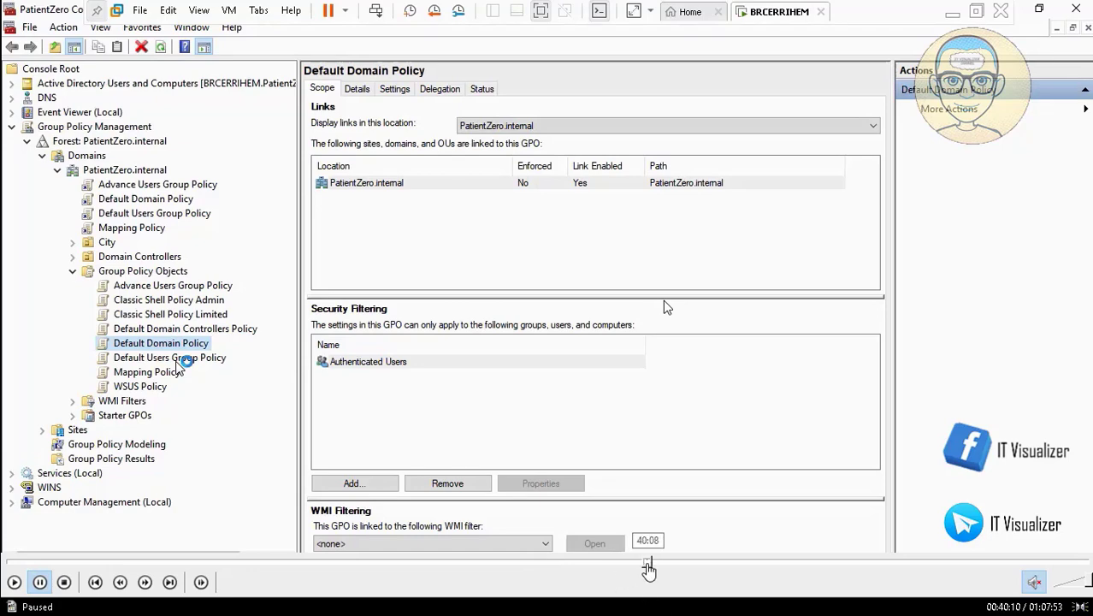
drag(647, 567, 687, 566)
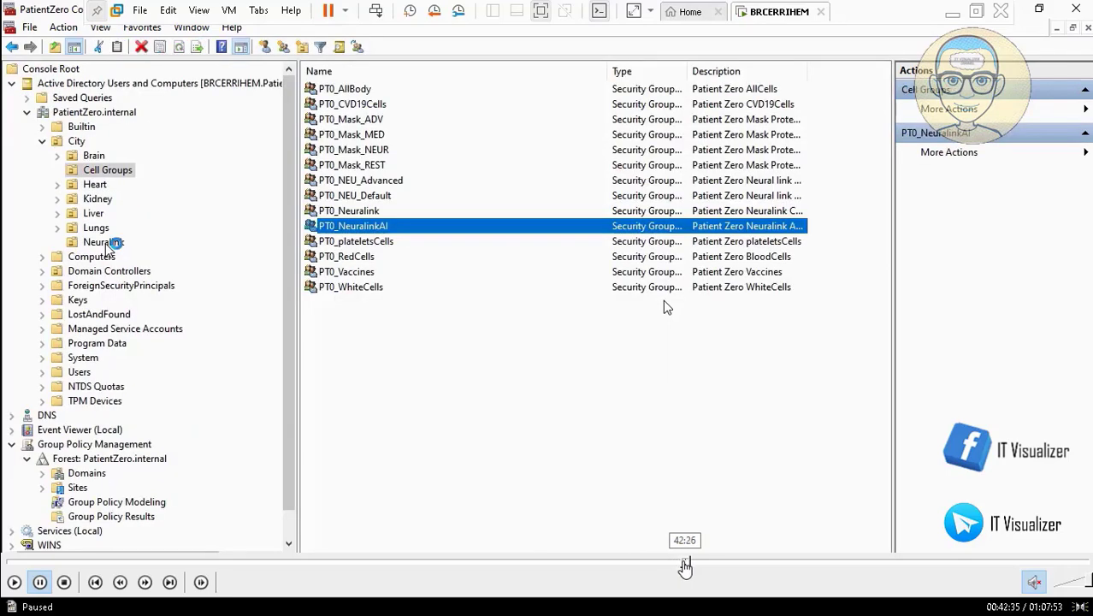
click(684, 566)
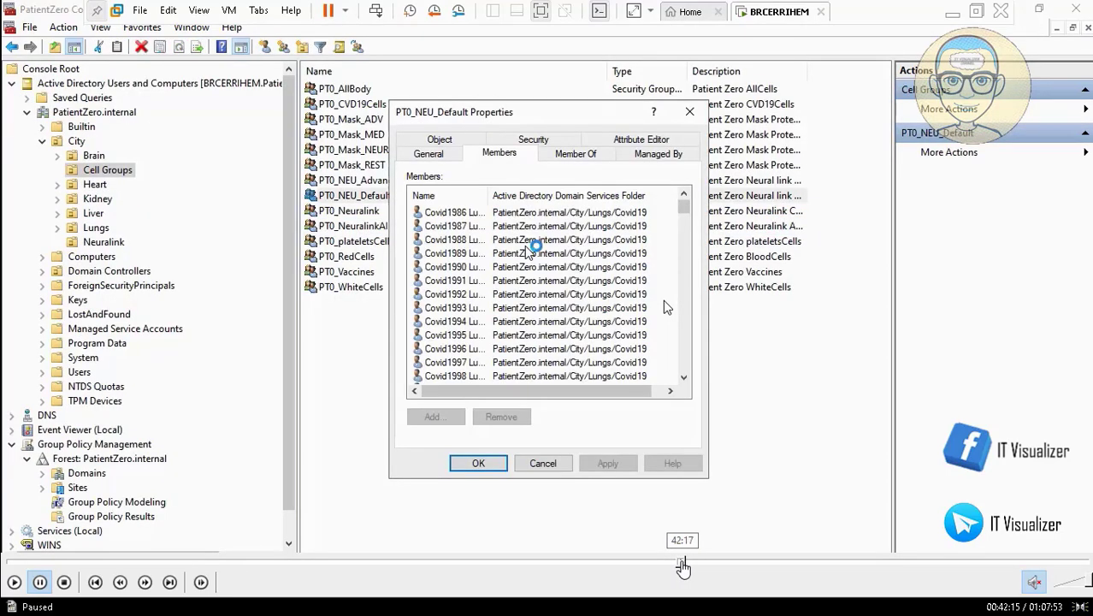
click(675, 566)
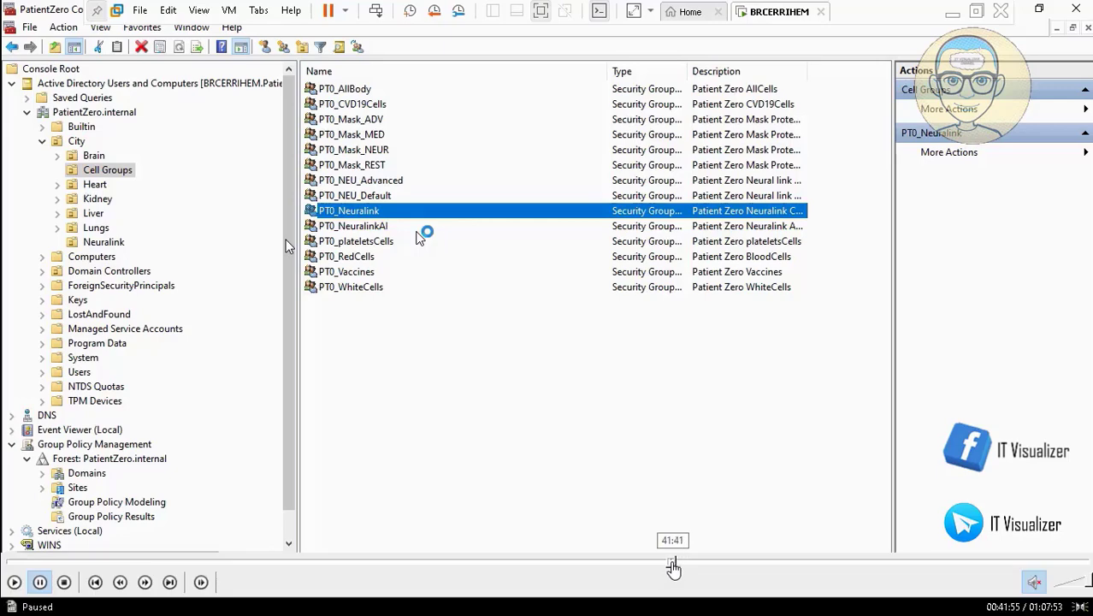
click(673, 565)
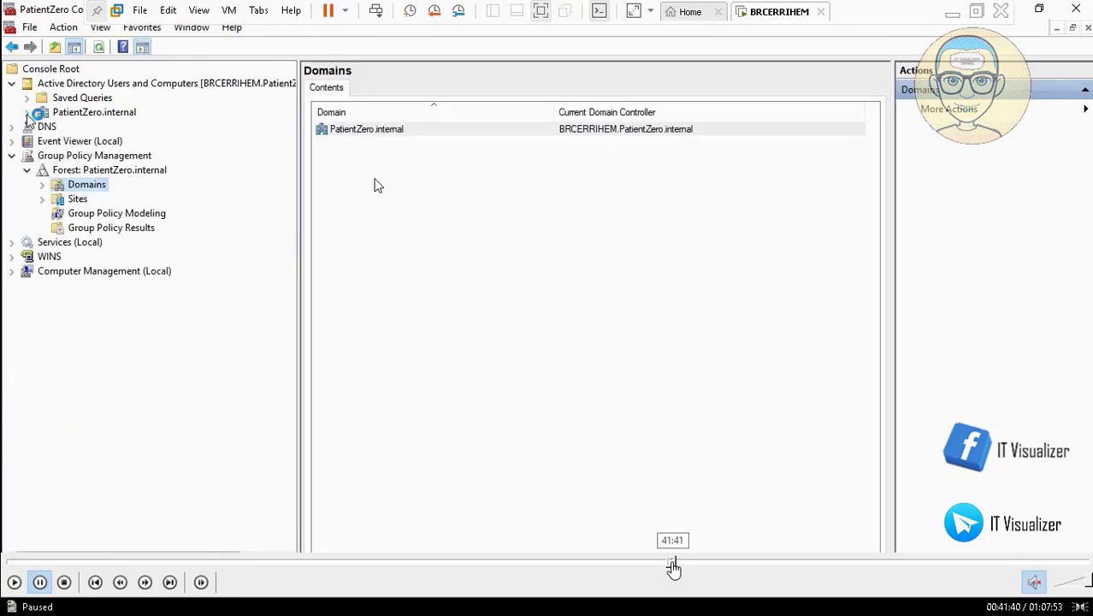
click(675, 565)
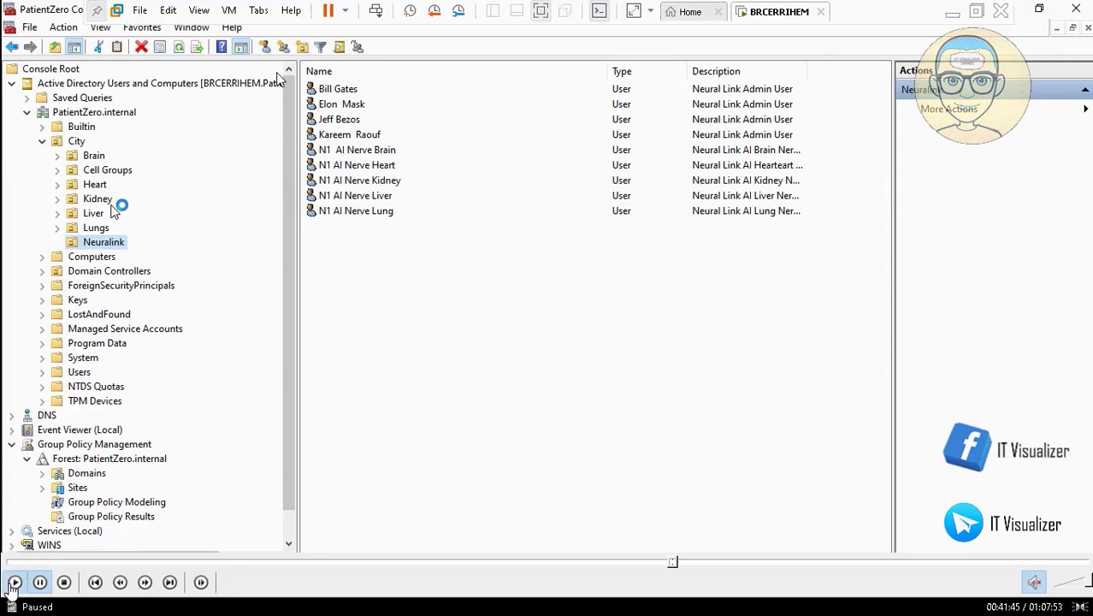
click(14, 587)
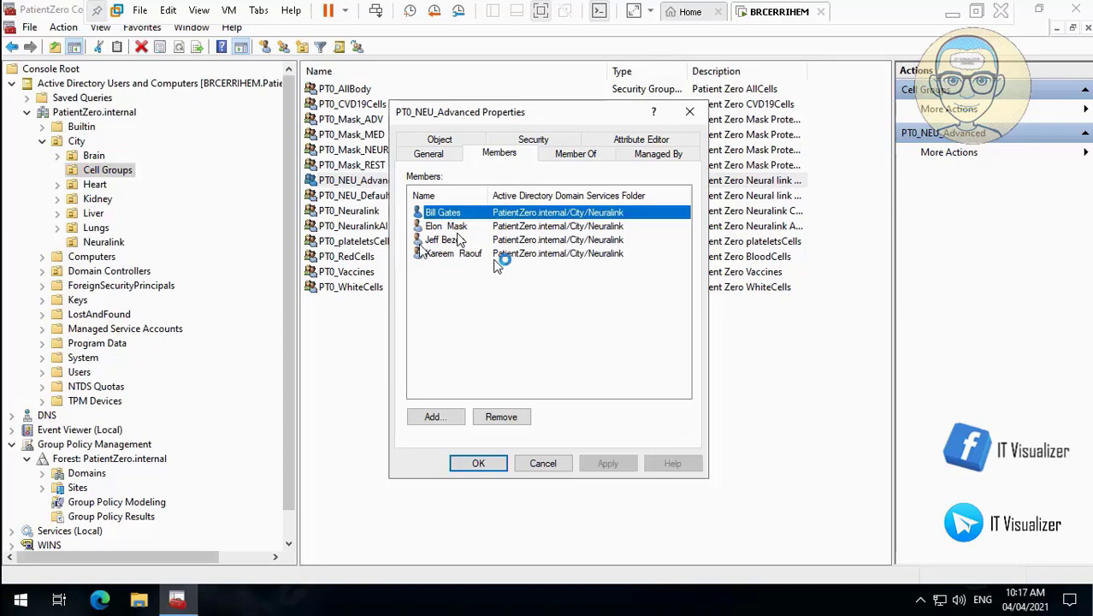
mouse_move(253, 261)
mouse_move(10, 590)
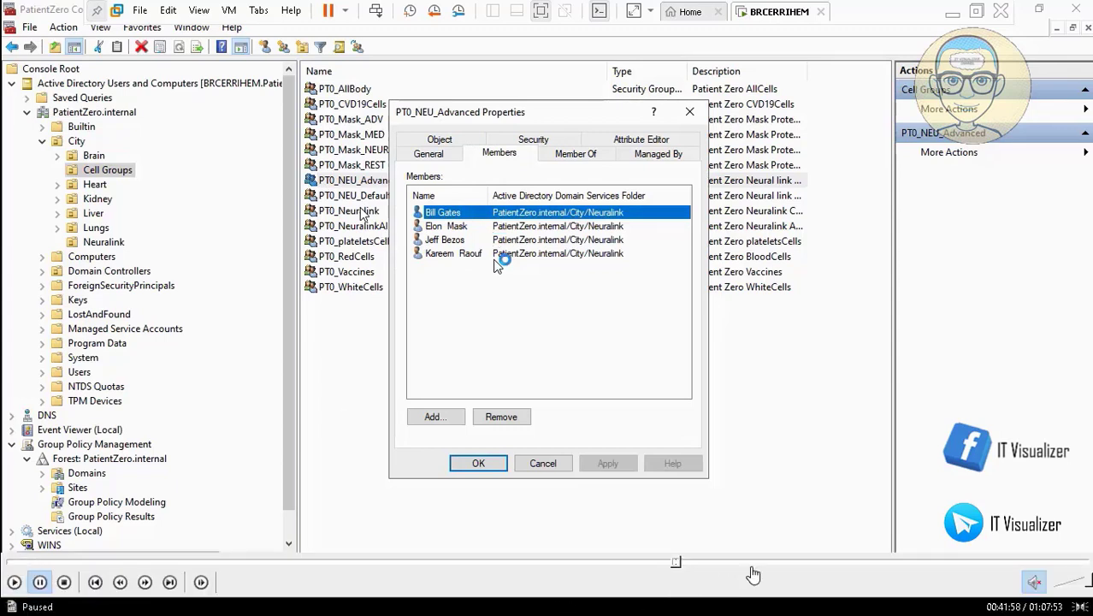
- Seek the recording to about 48:30, where PT0_Neuralink is selected in Cell Groups, and resume playback
click(786, 562)
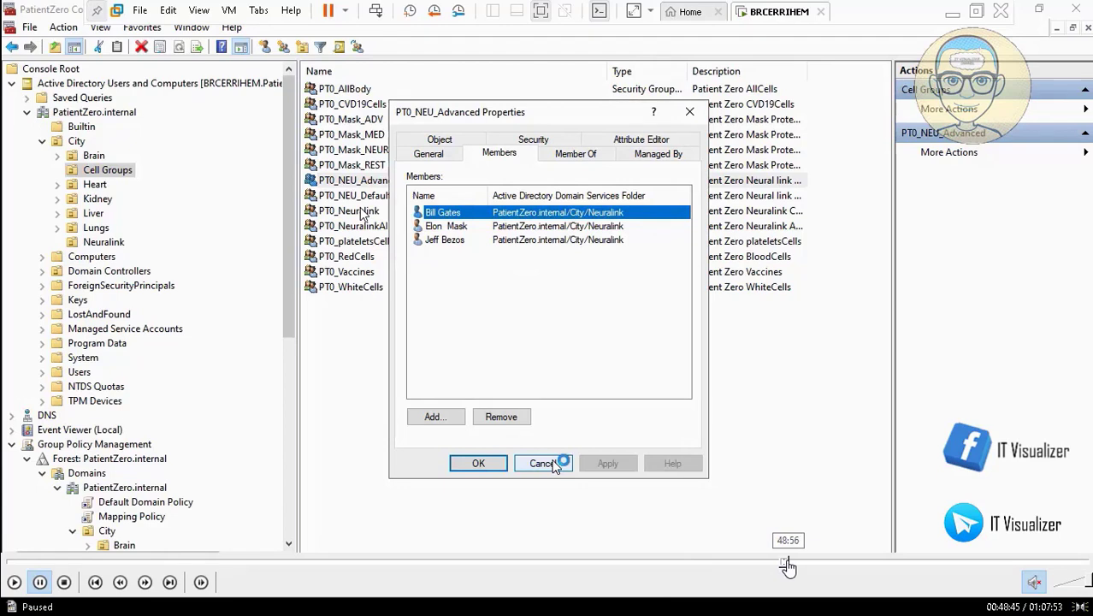
click(782, 563)
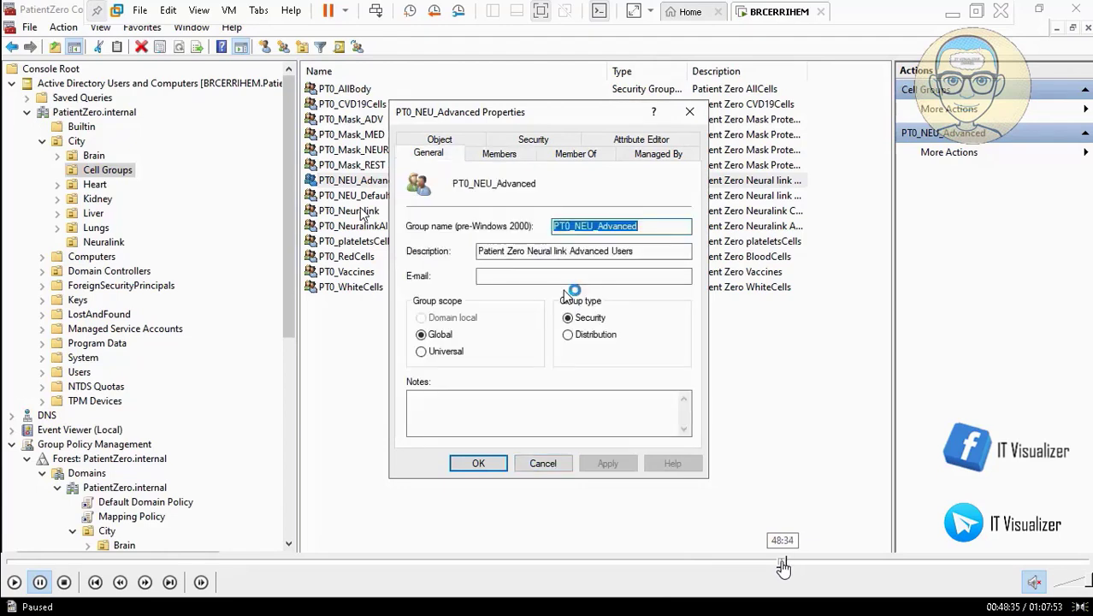
click(781, 562)
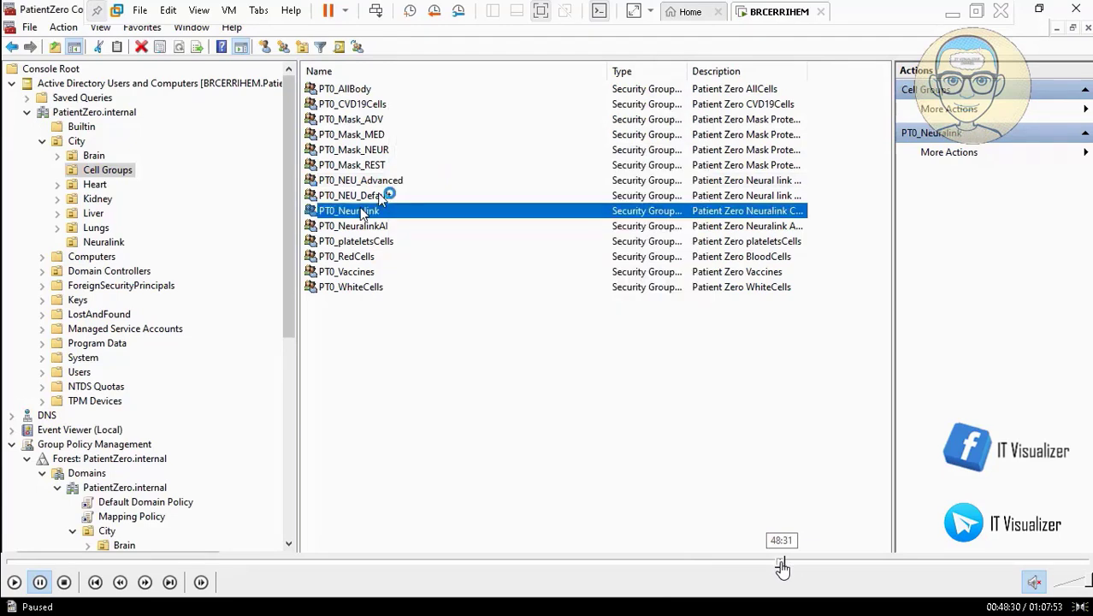
click(14, 582)
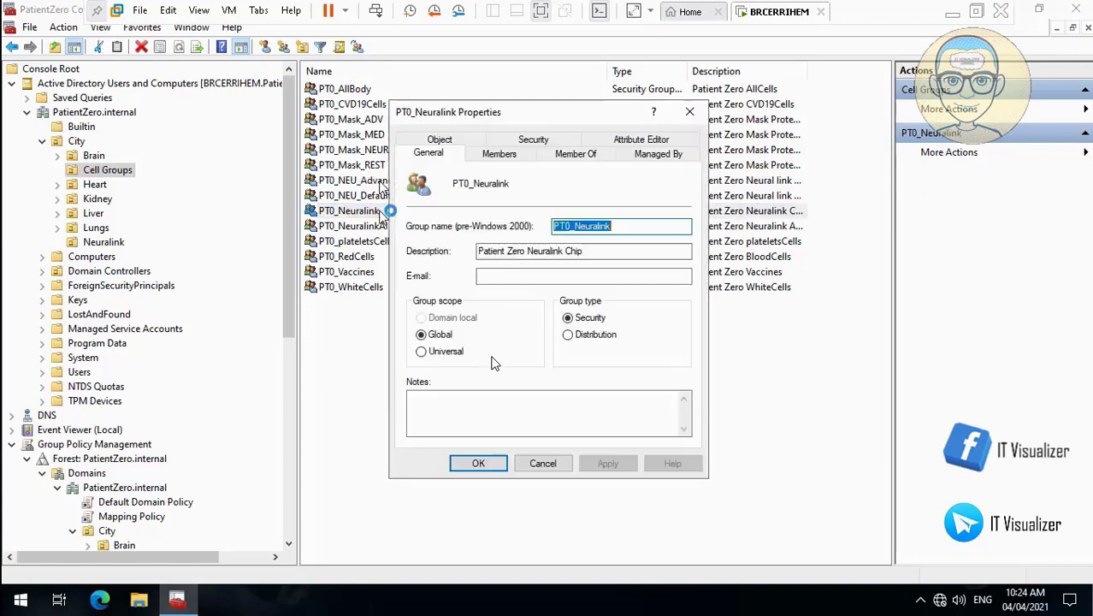
- Remove Elon Mask and Jeff Bezos from the members of the PT0_Neuralink group and save the change
click(501, 156)
click(457, 226)
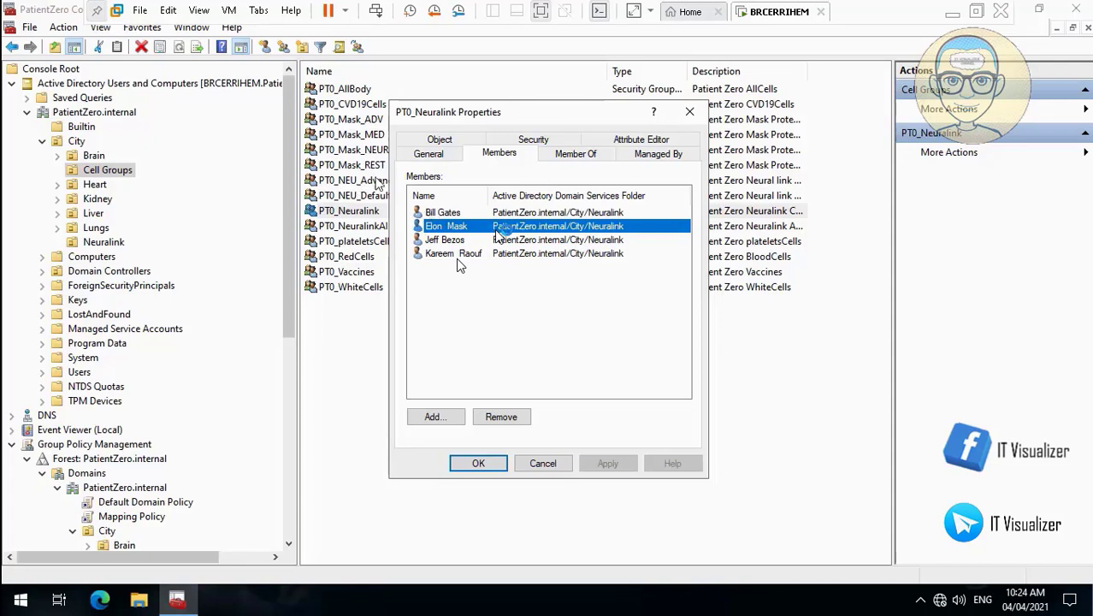
click(509, 418)
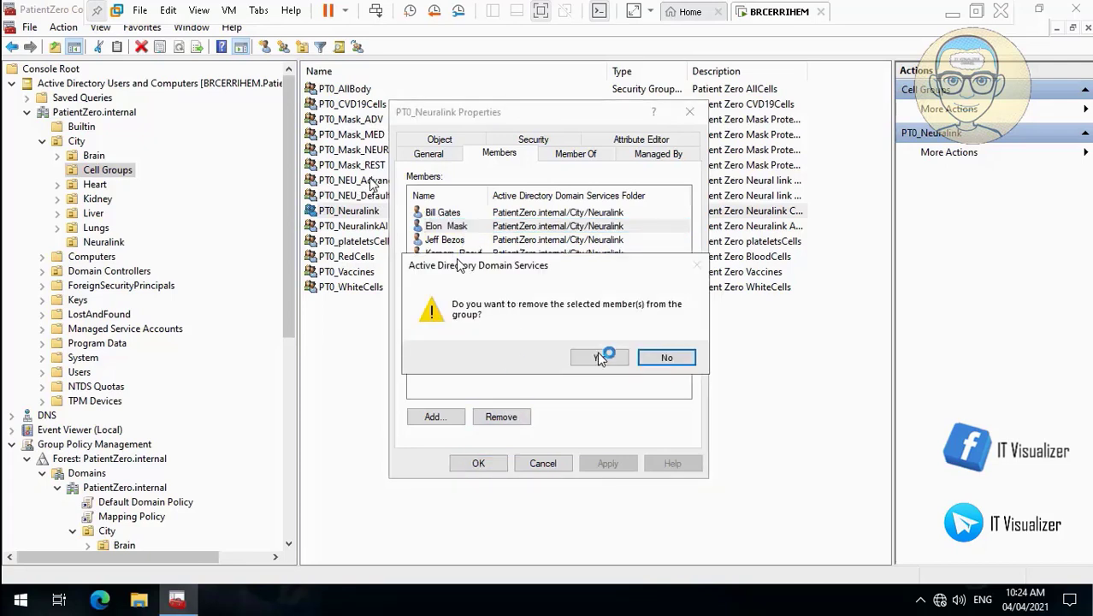
click(602, 359)
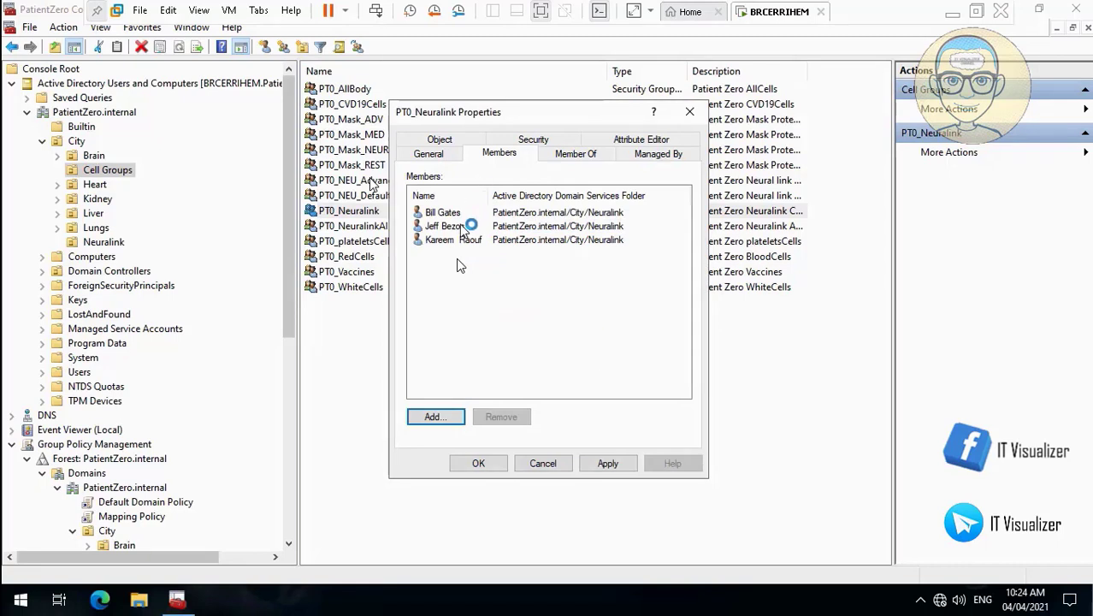
click(502, 417)
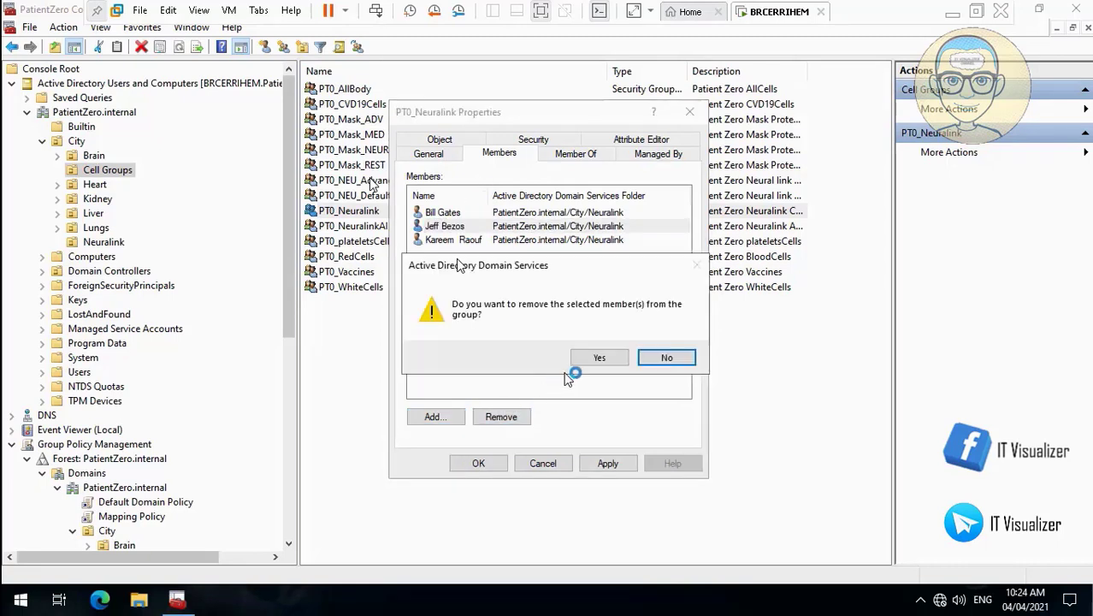
click(598, 359)
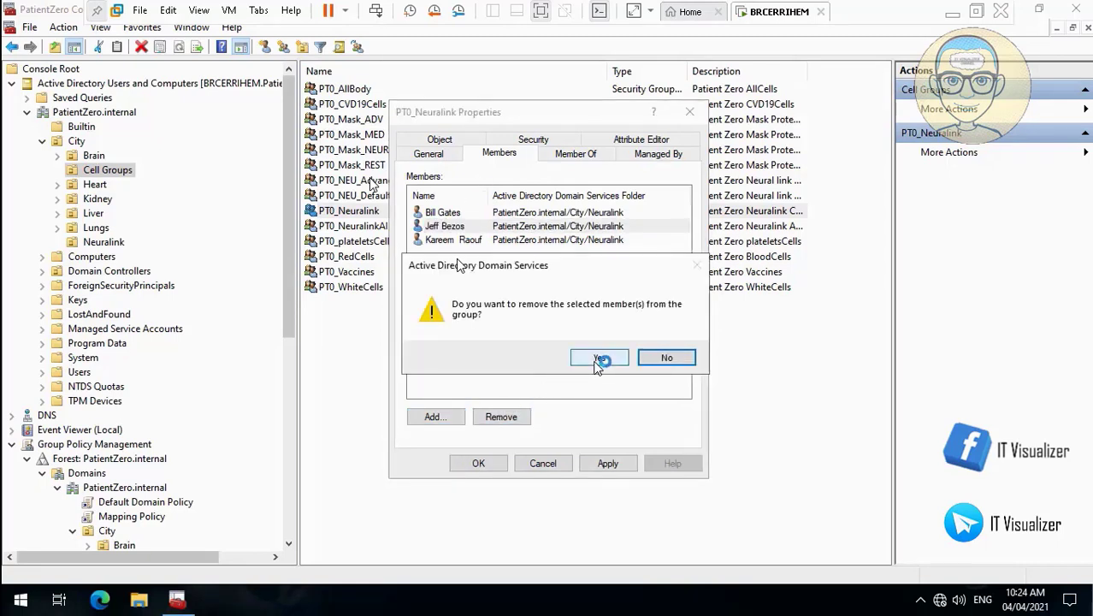
click(614, 464)
click(480, 464)
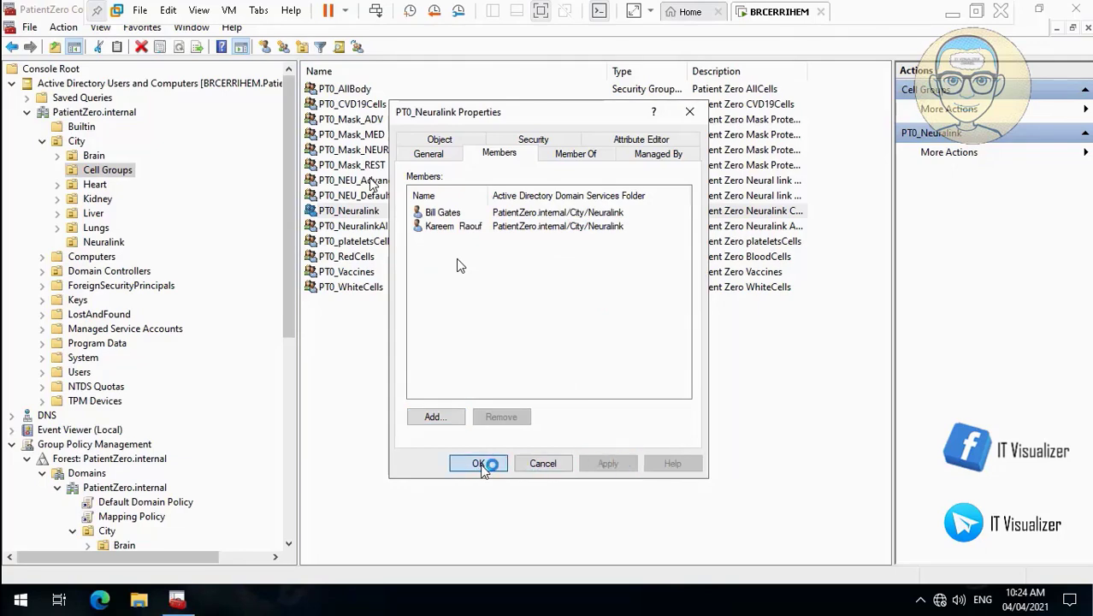
- Remove Bill Gates from the members of the PT0_NEU_Advanced group and save the change
double_click(372, 182)
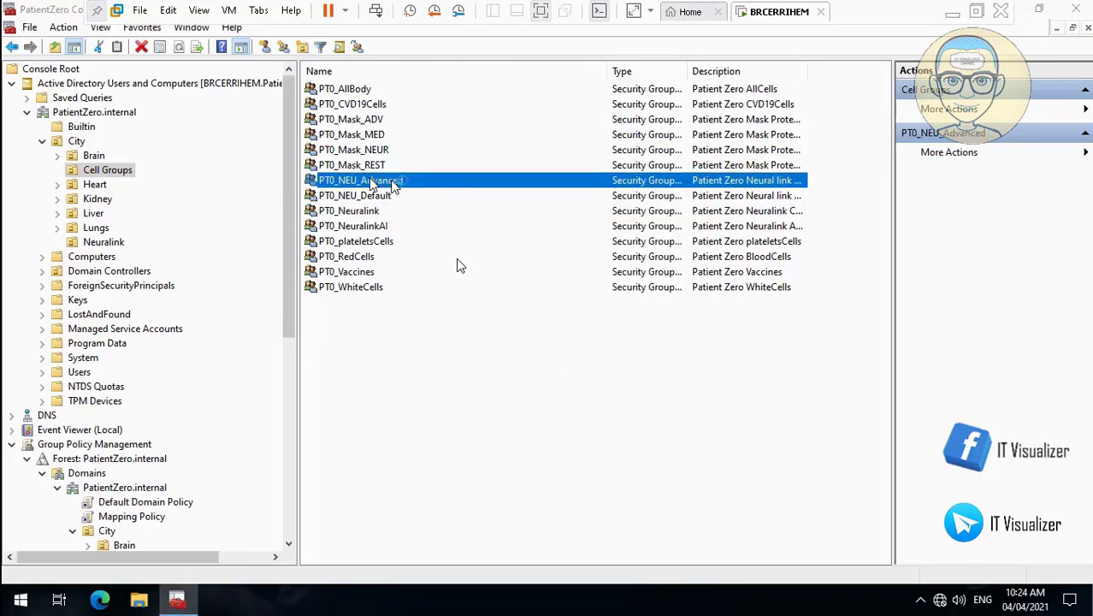
click(497, 155)
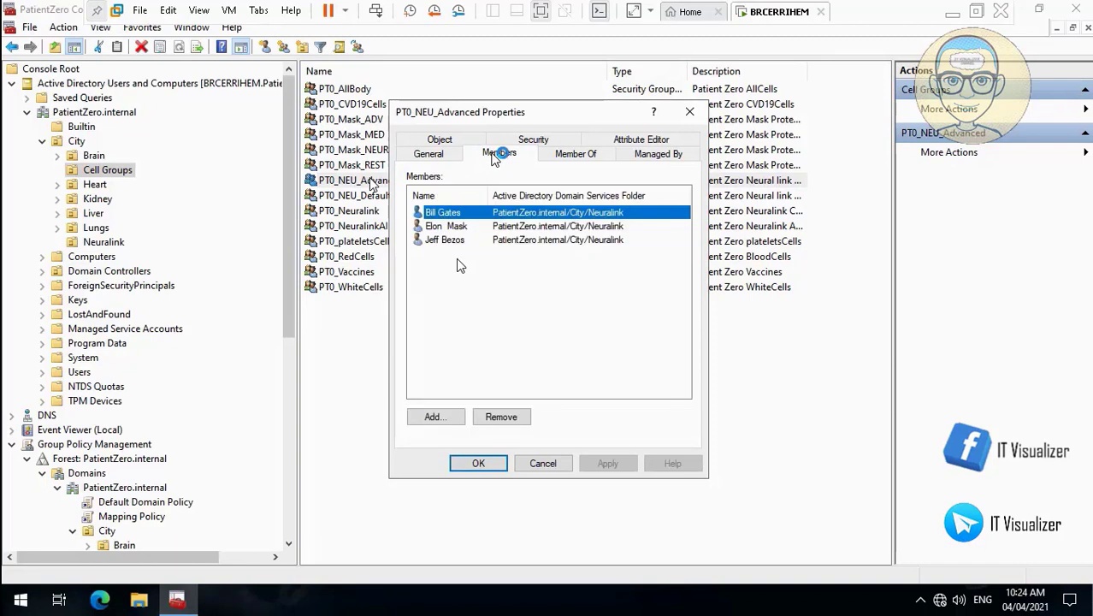
click(509, 418)
click(619, 359)
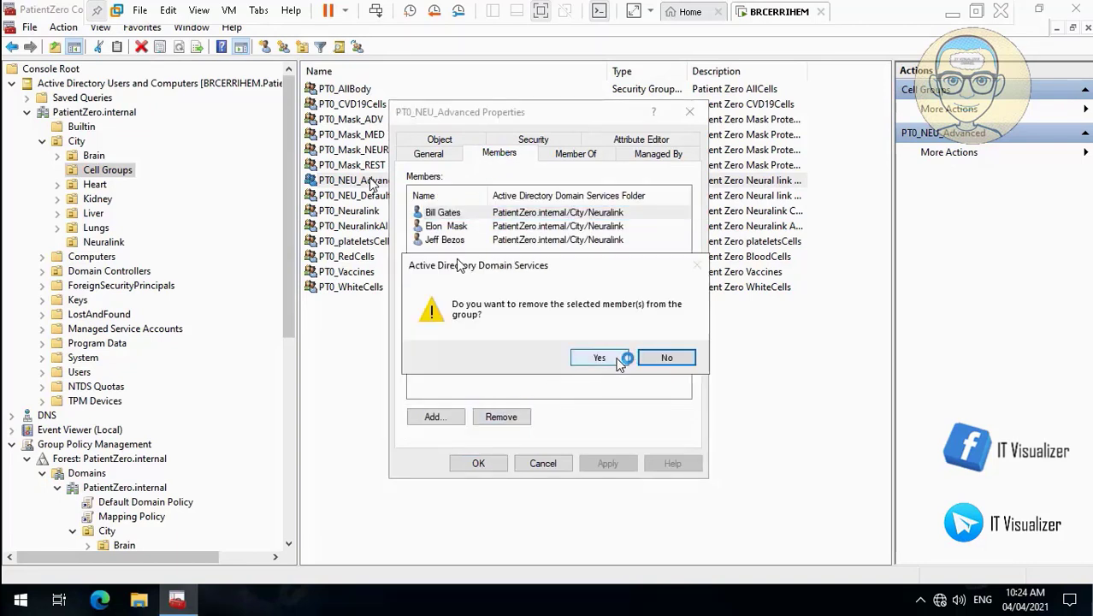
click(612, 463)
click(486, 464)
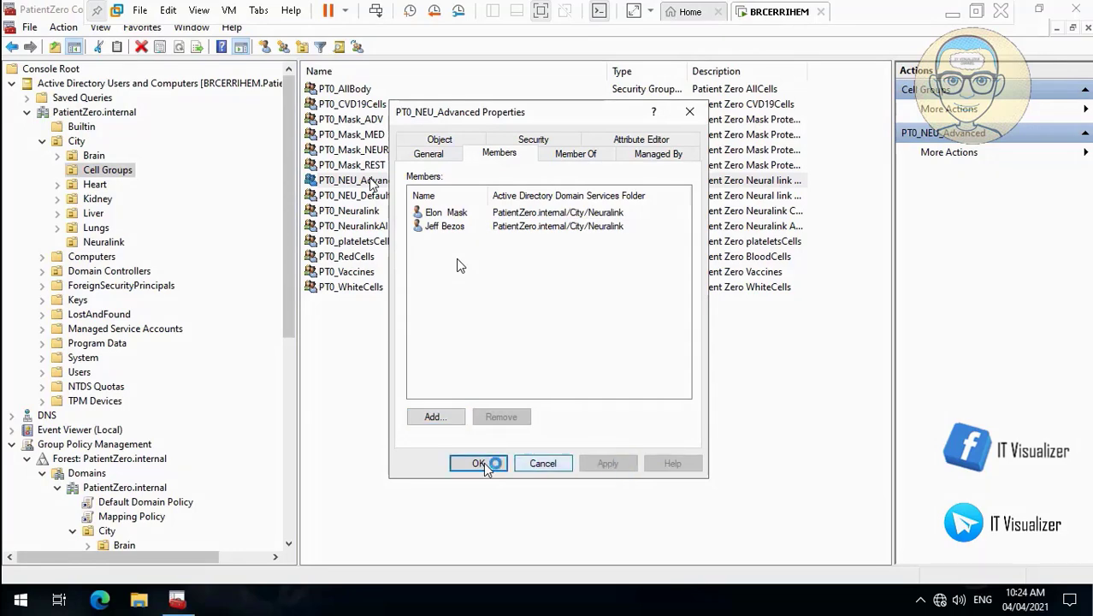
- Close the PatientZero Console and restart the server with the reason Other (Unplanned)
click(1078, 8)
click(510, 335)
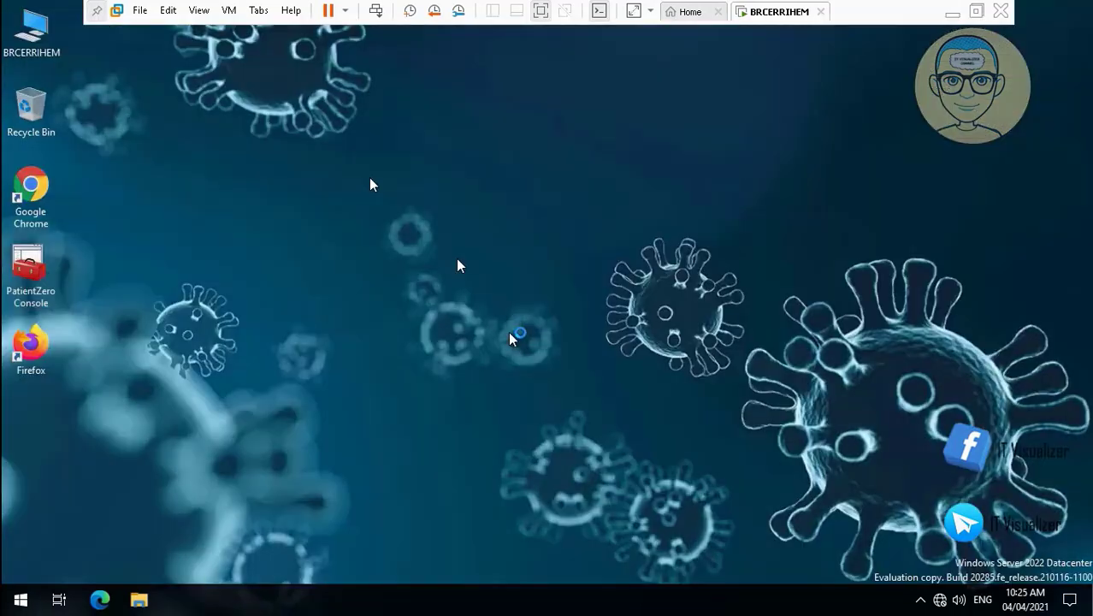
click(23, 600)
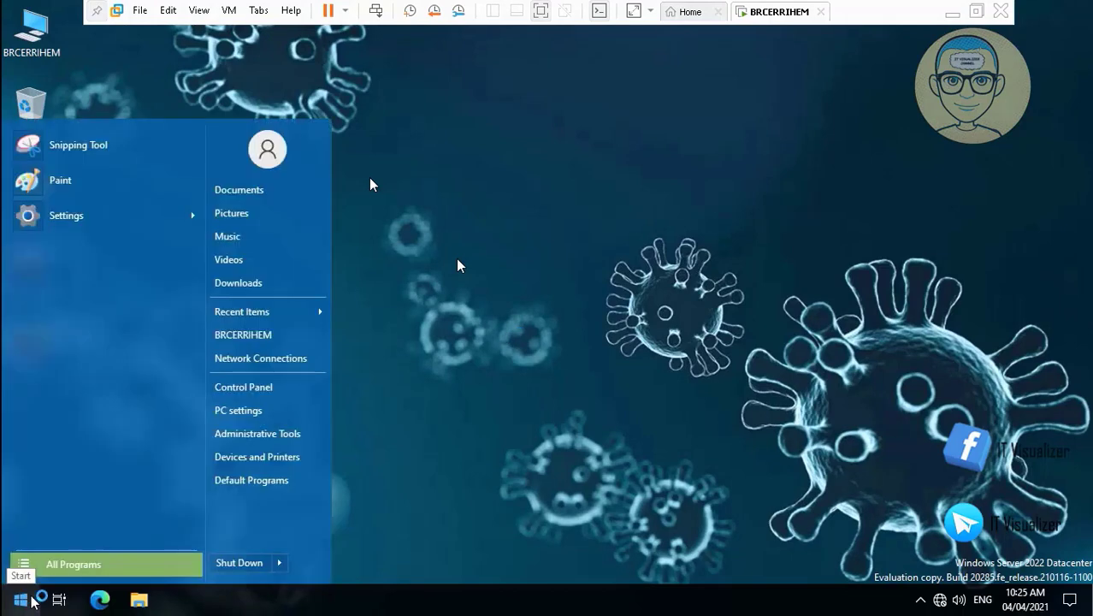
right_click(21, 600)
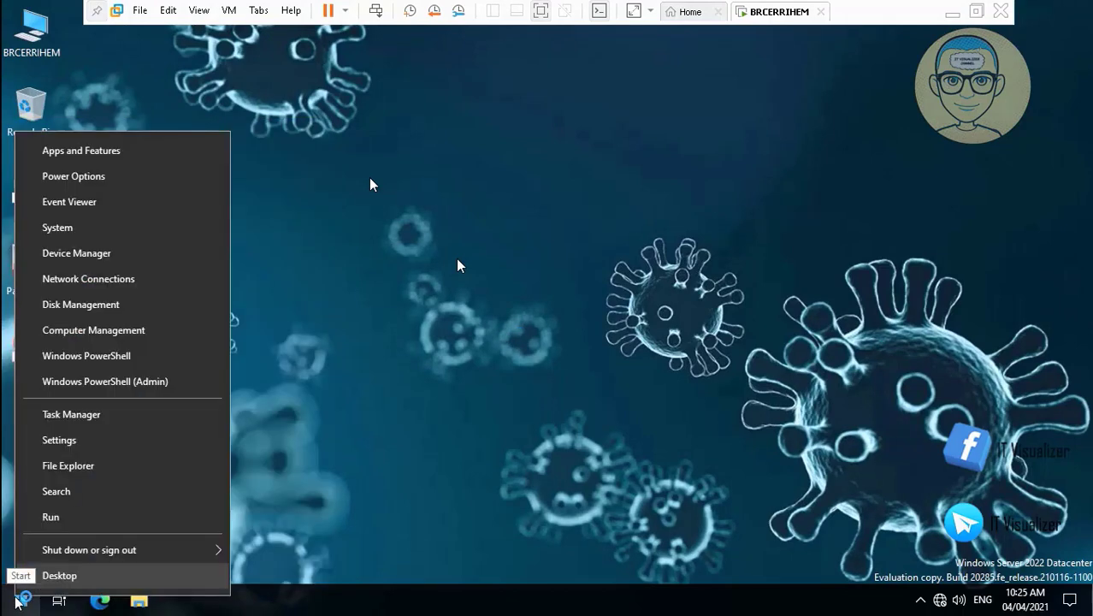
mouse_move(109, 549)
click(270, 543)
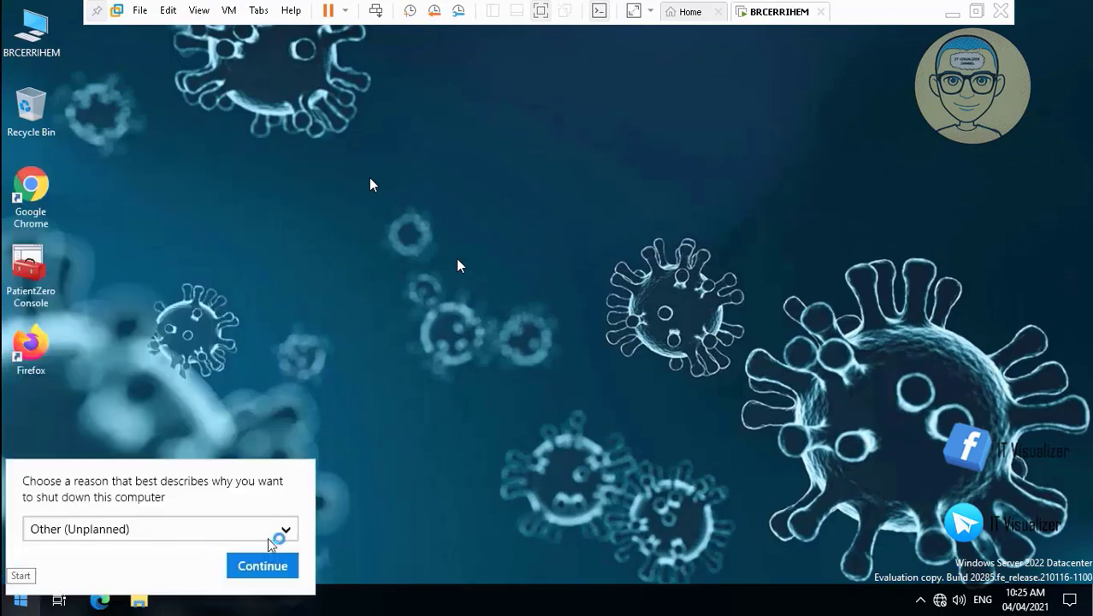
click(263, 566)
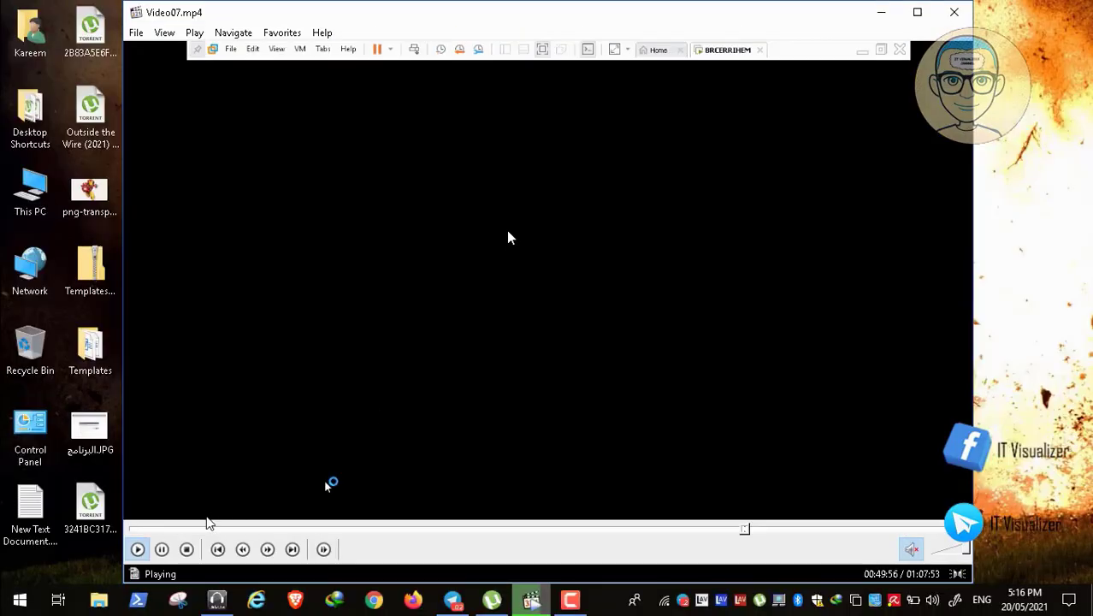
click(162, 549)
click(573, 601)
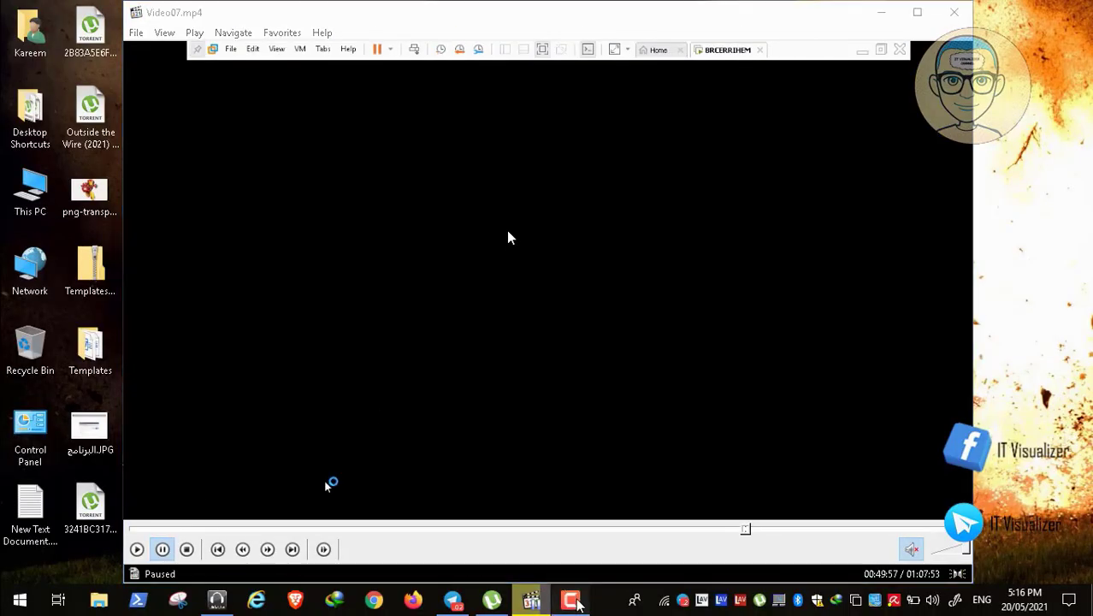
click(1018, 523)
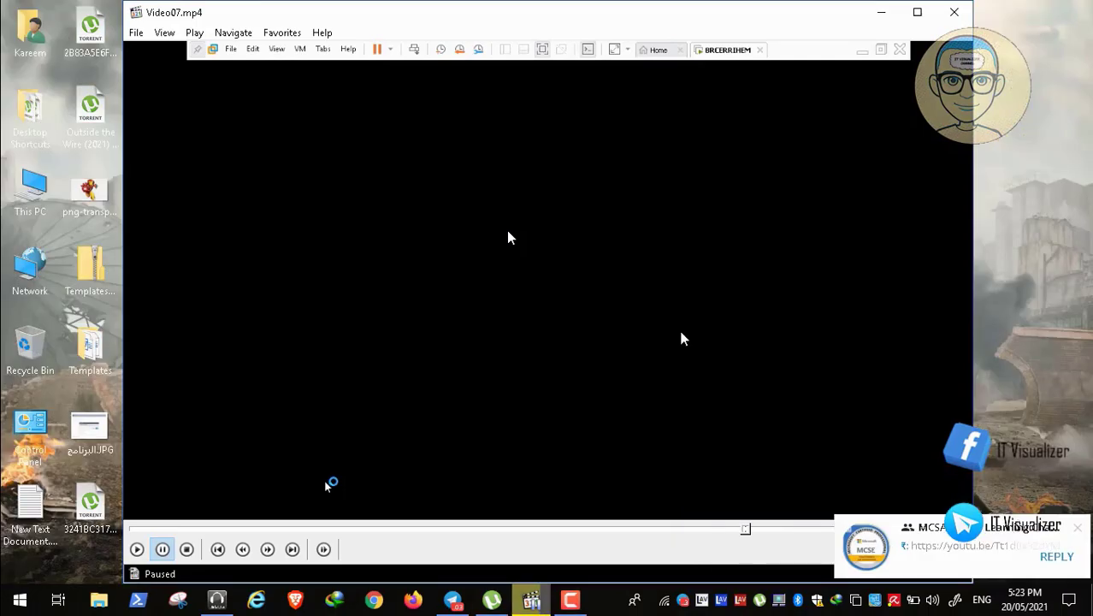
- Play the recording full screen and skip ahead through the server's restart to the sign-in
double_click(568, 332)
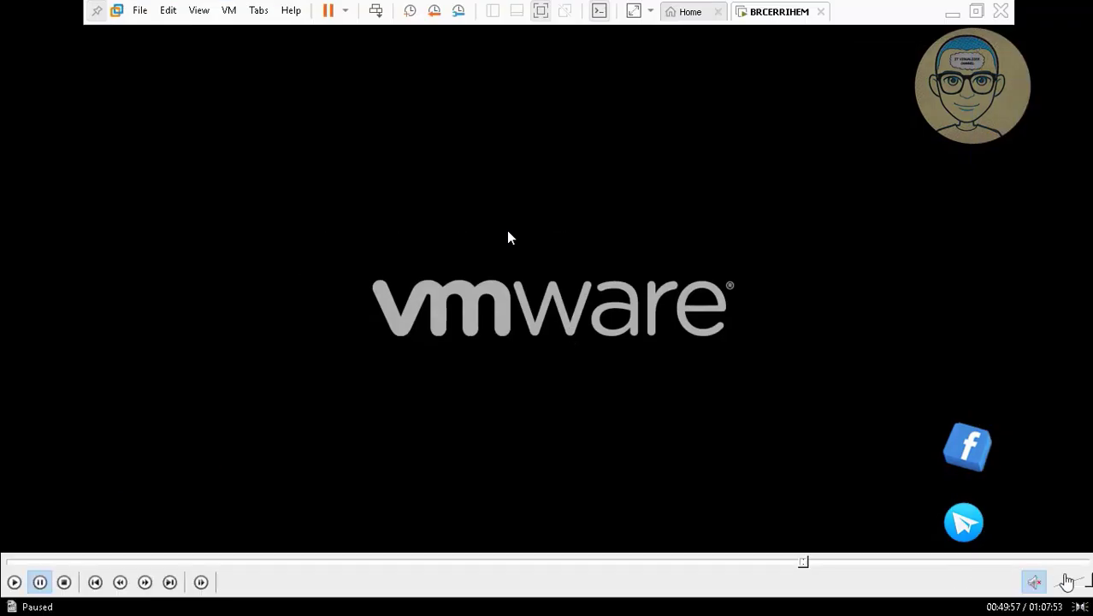
click(16, 582)
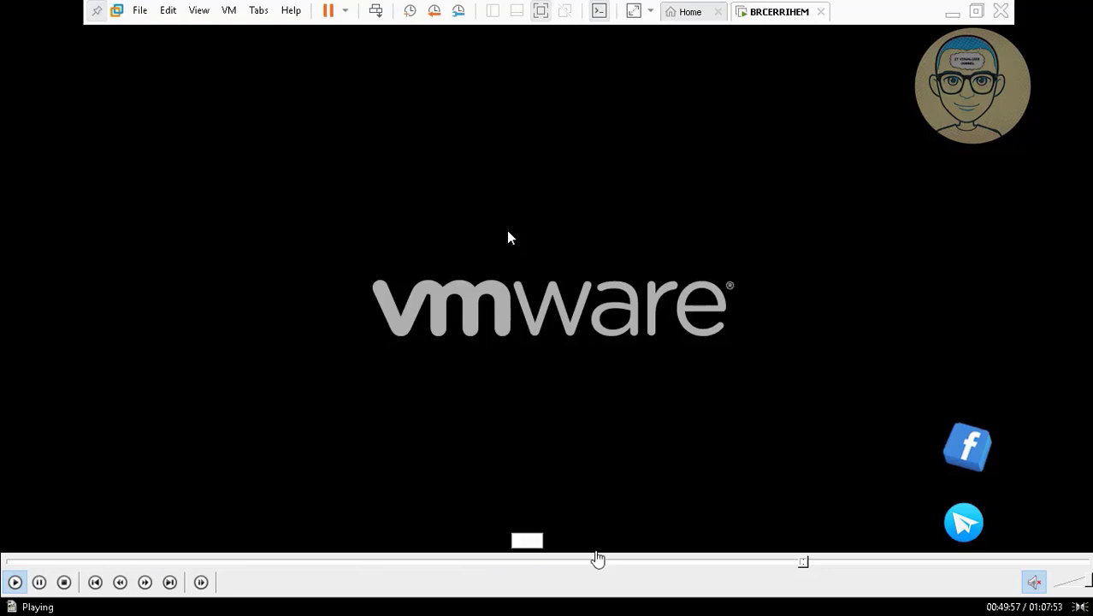
click(812, 565)
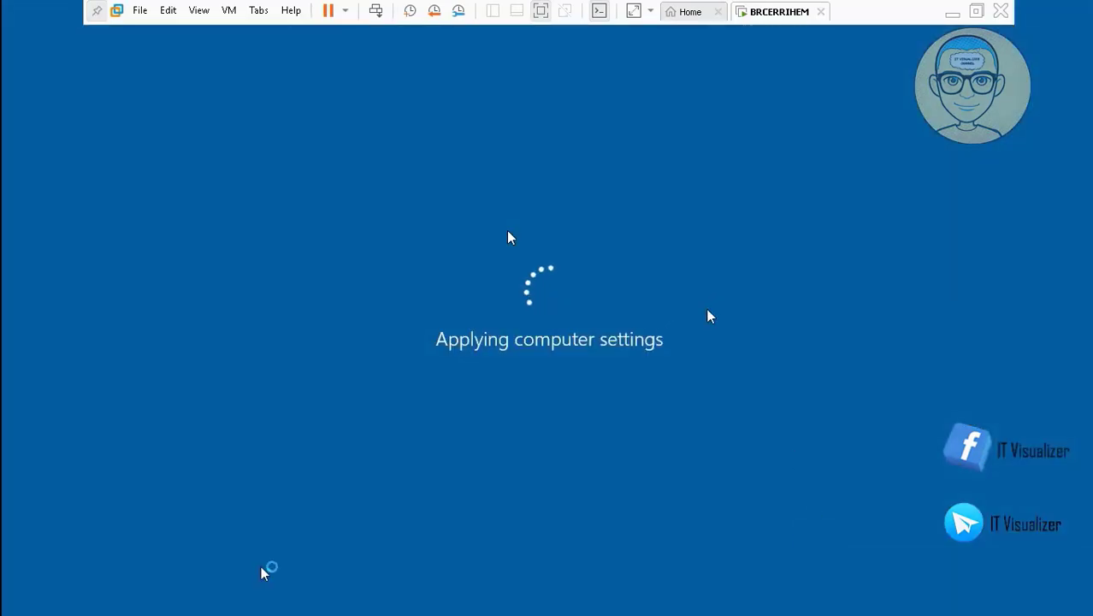
mouse_move(770, 585)
mouse_move(861, 597)
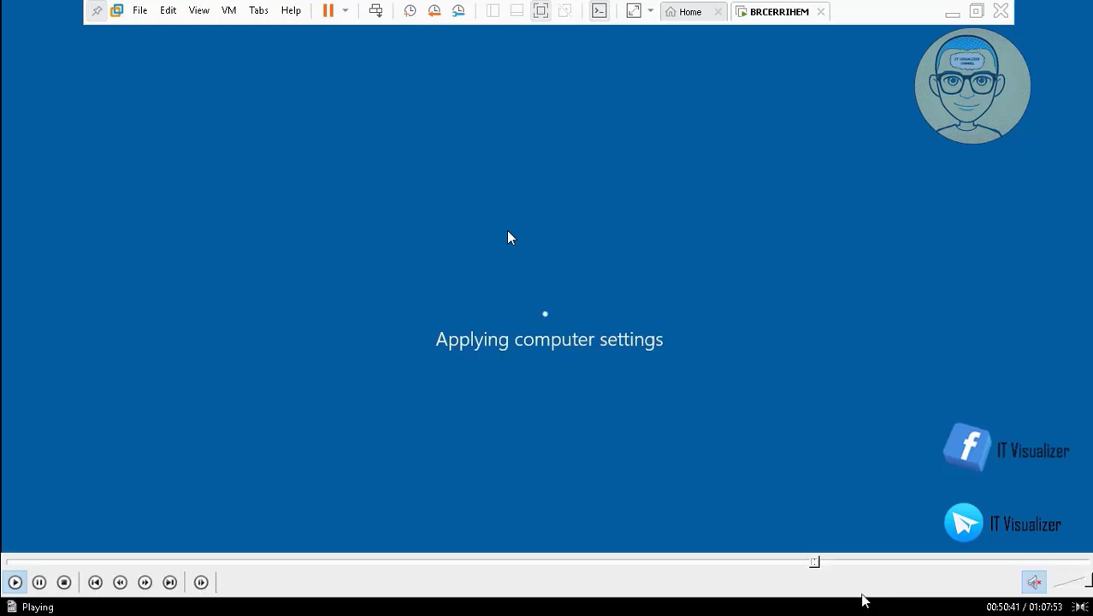
click(819, 562)
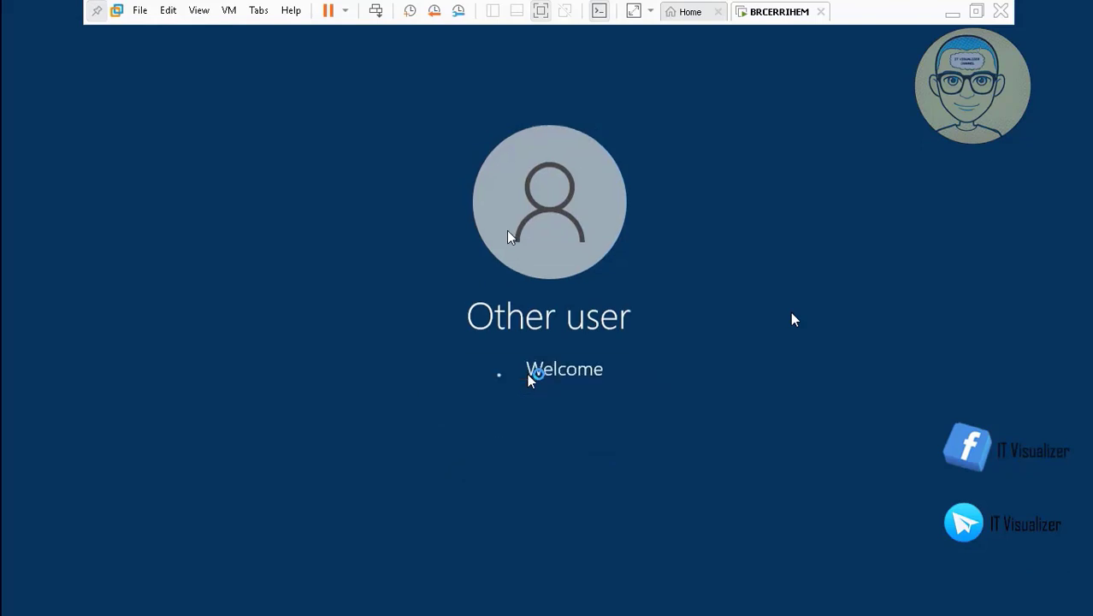
double_click(739, 289)
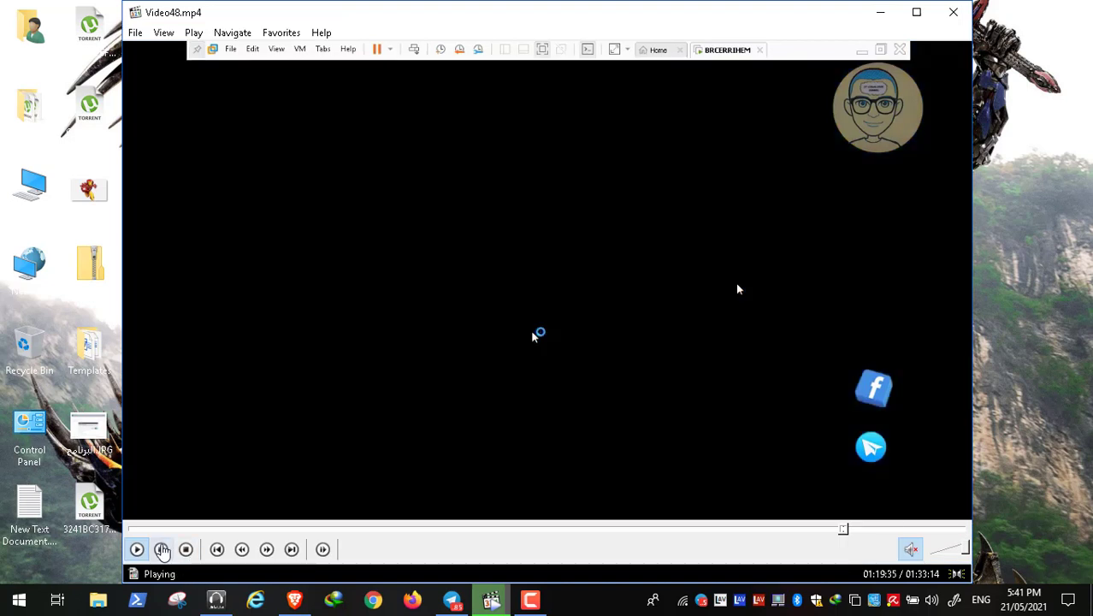
click(162, 549)
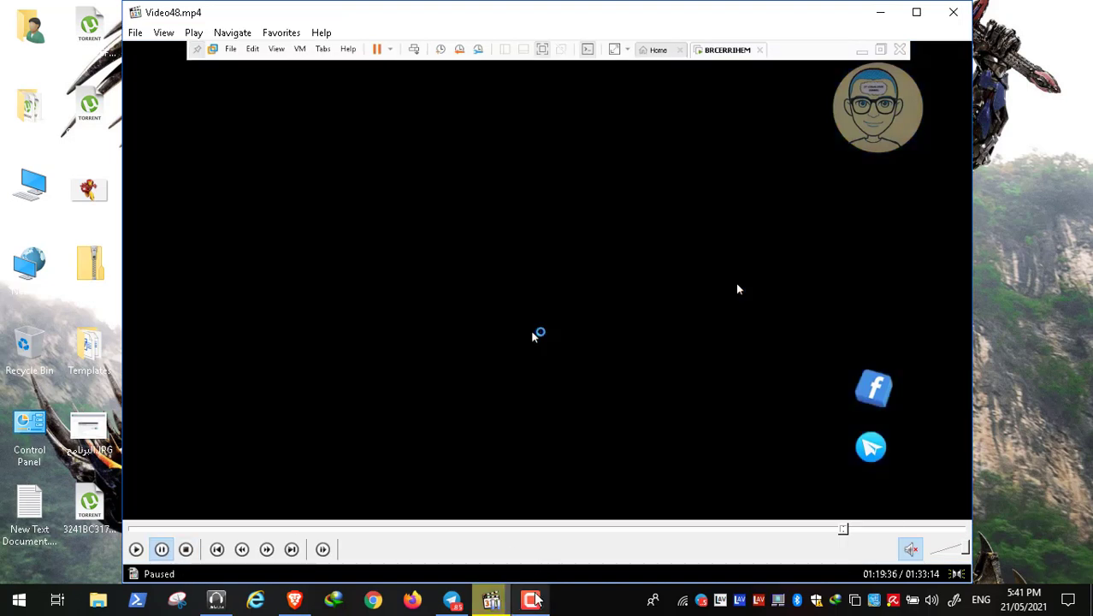
click(531, 600)
click(1017, 527)
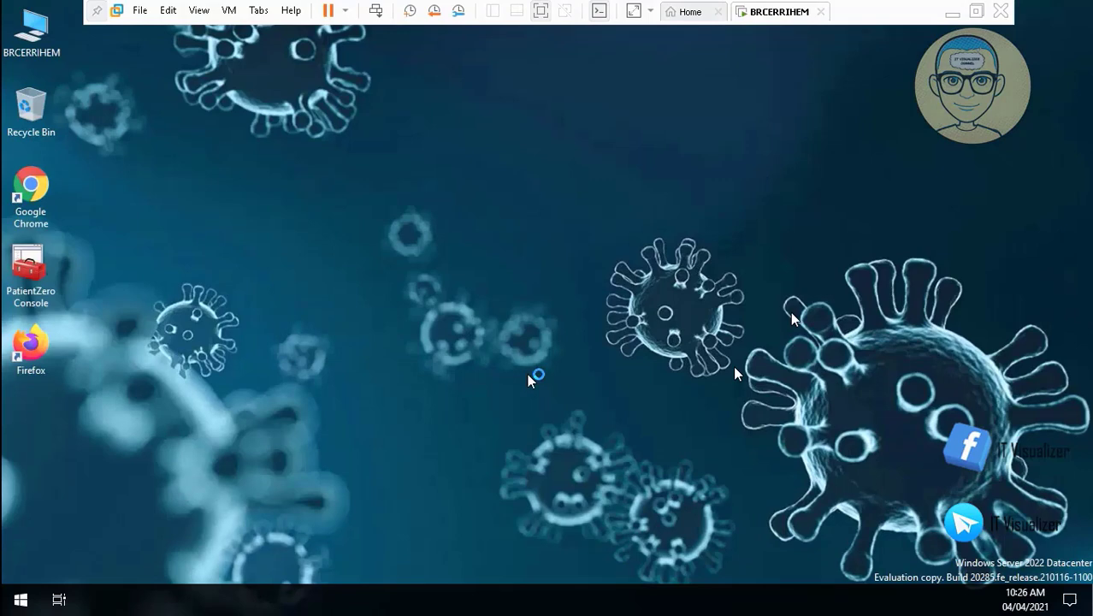
- Open Local Disk (C:) from the BRCERRIHEM window to check drive access, return to the drives and select Local Disk (D:)
double_click(47, 50)
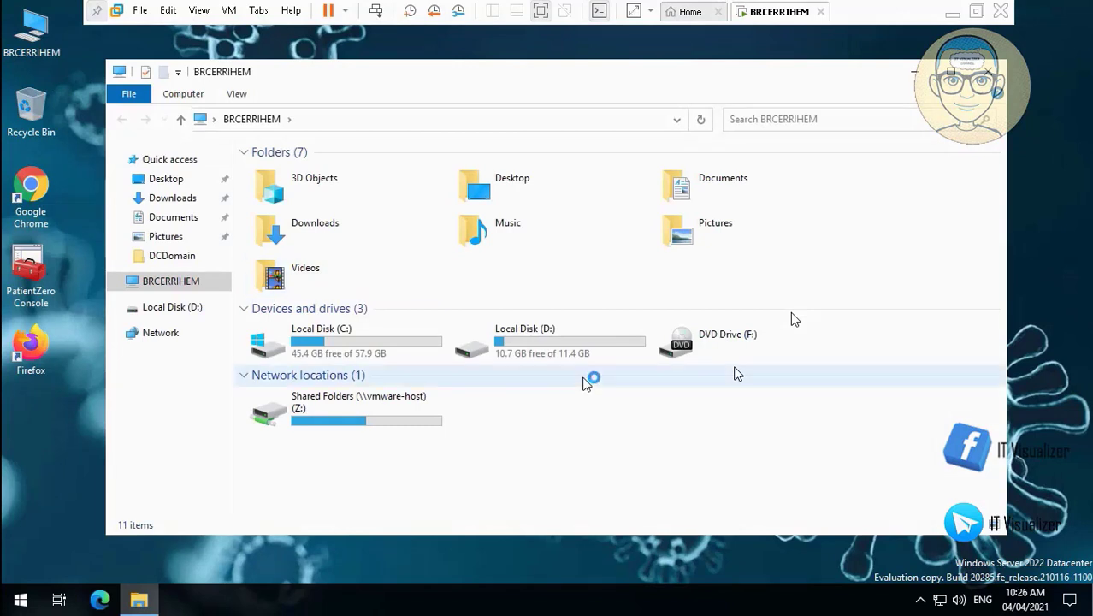
double_click(383, 352)
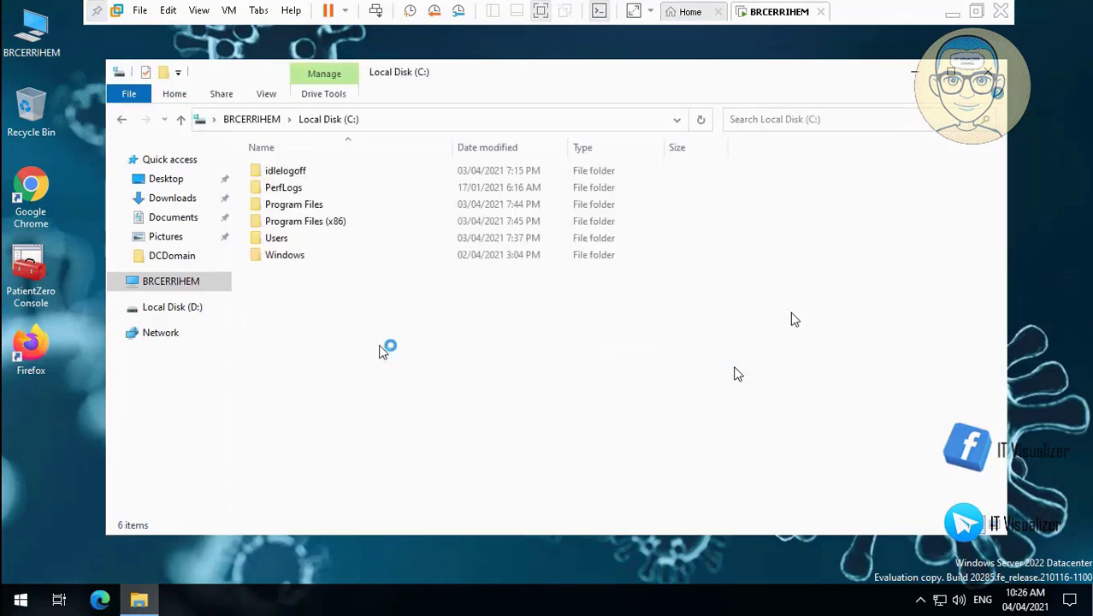
click(265, 123)
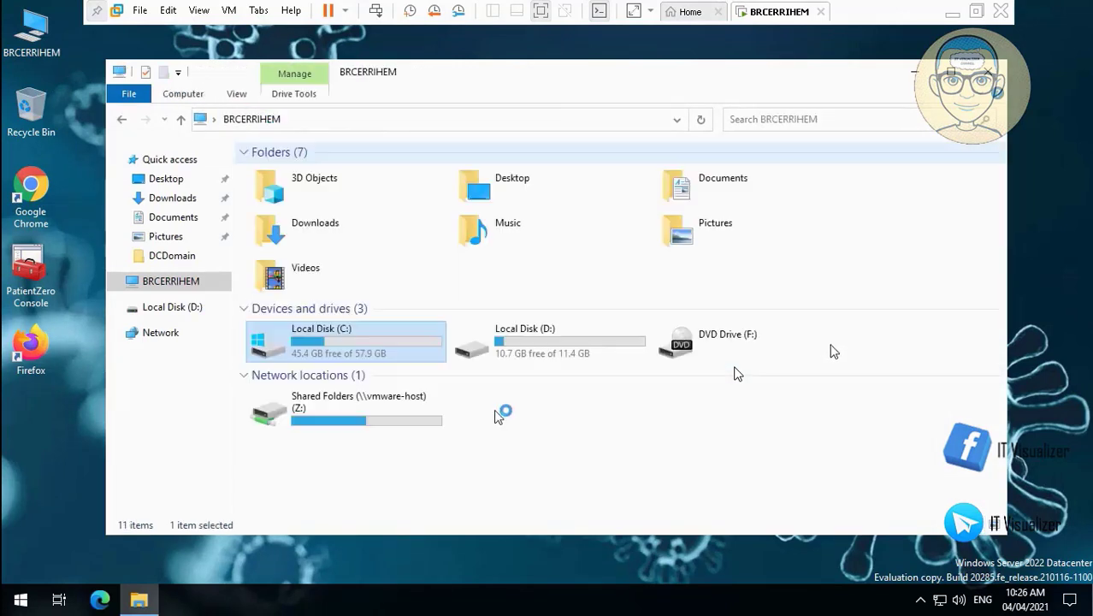
click(552, 357)
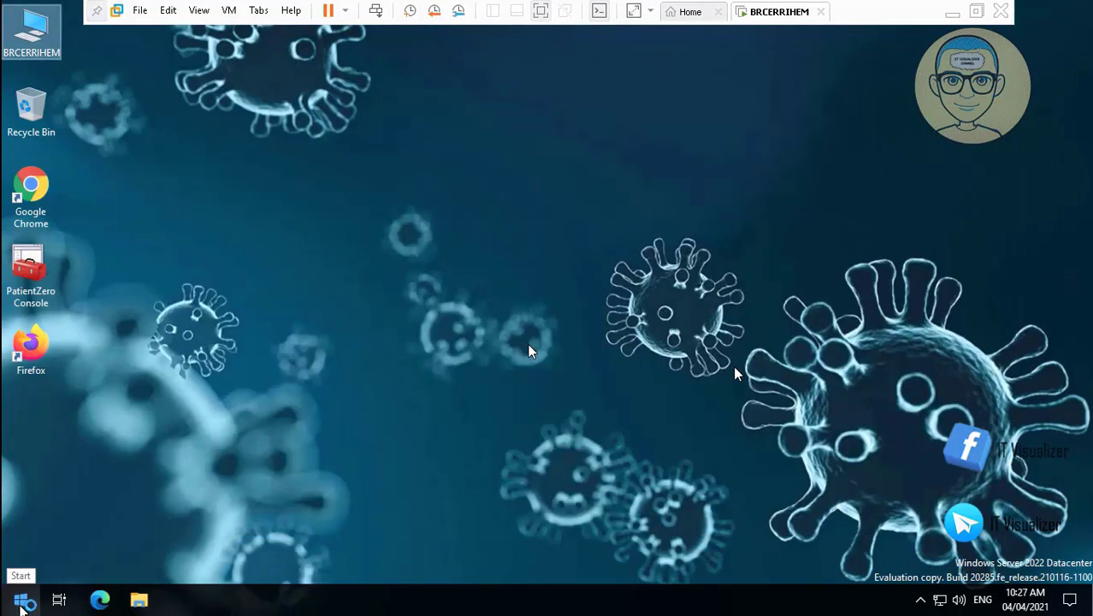
- Open Run and use it to browse the brcerrihem server's network shares
right_click(21, 603)
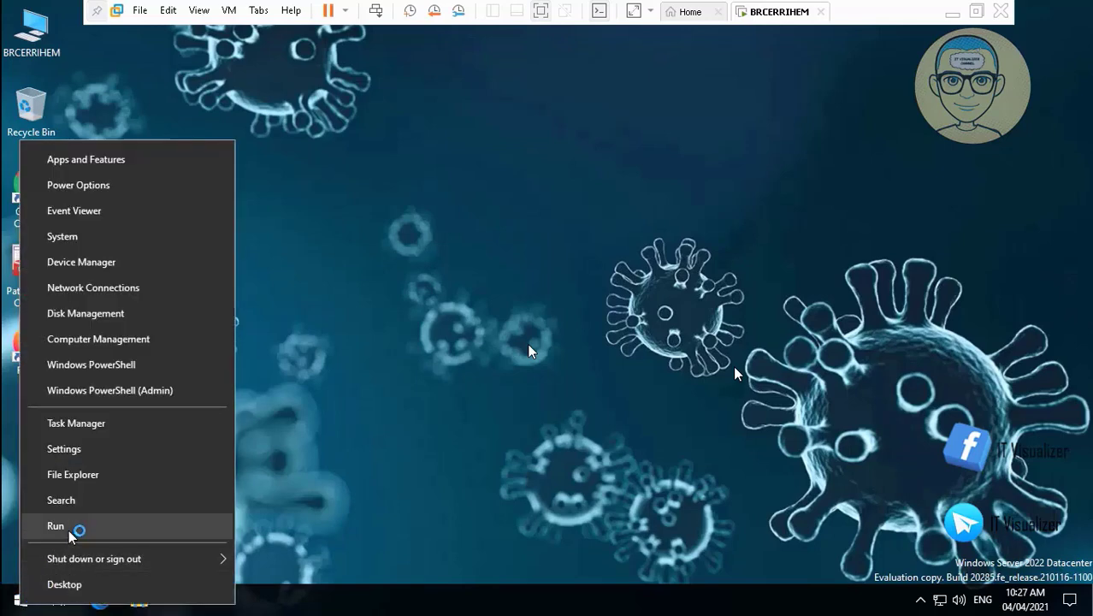
click(74, 523)
click(150, 554)
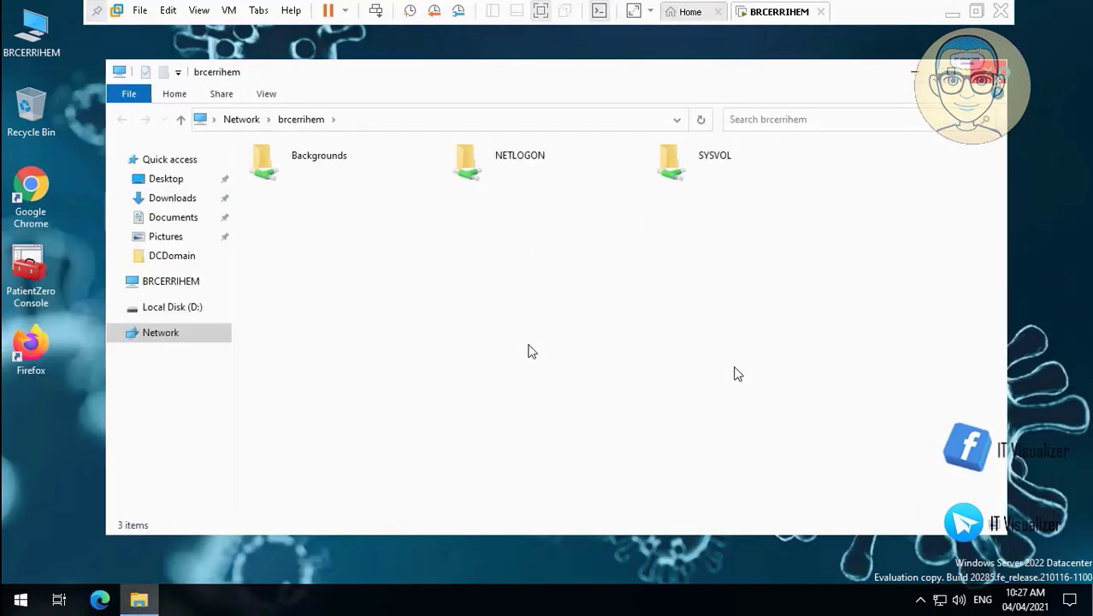
- Close the window showing the brcerrihem server's network shares
key(alt+F4)
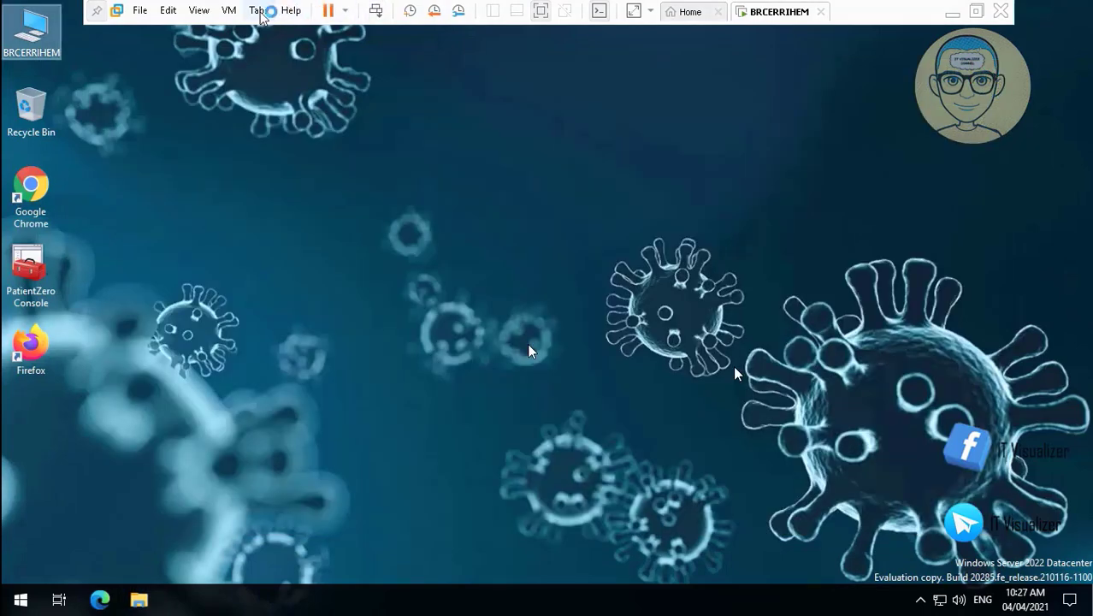
click(229, 10)
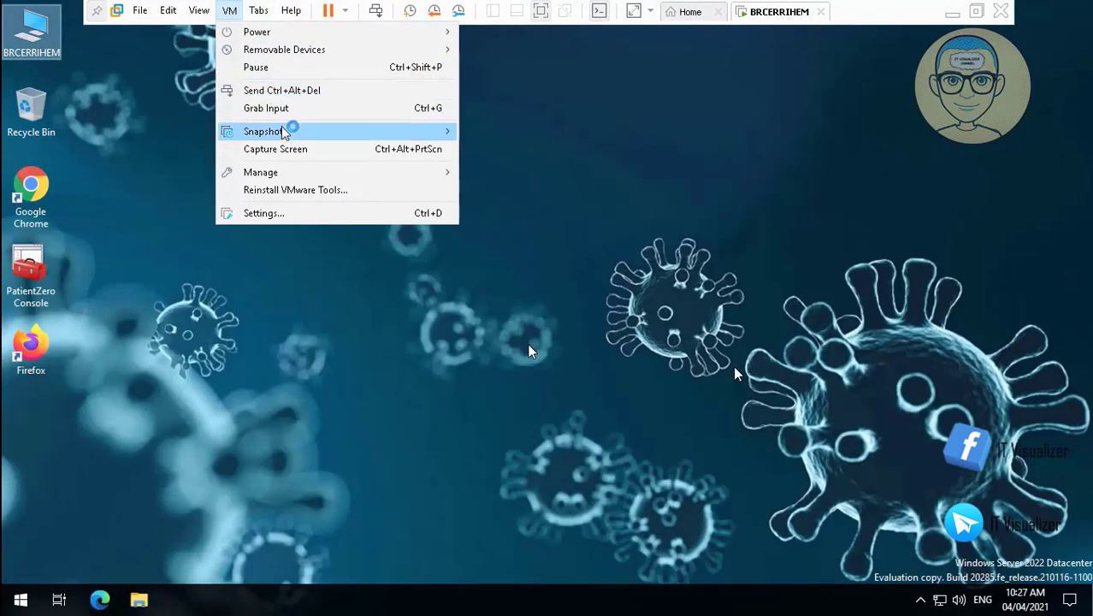
mouse_move(291, 131)
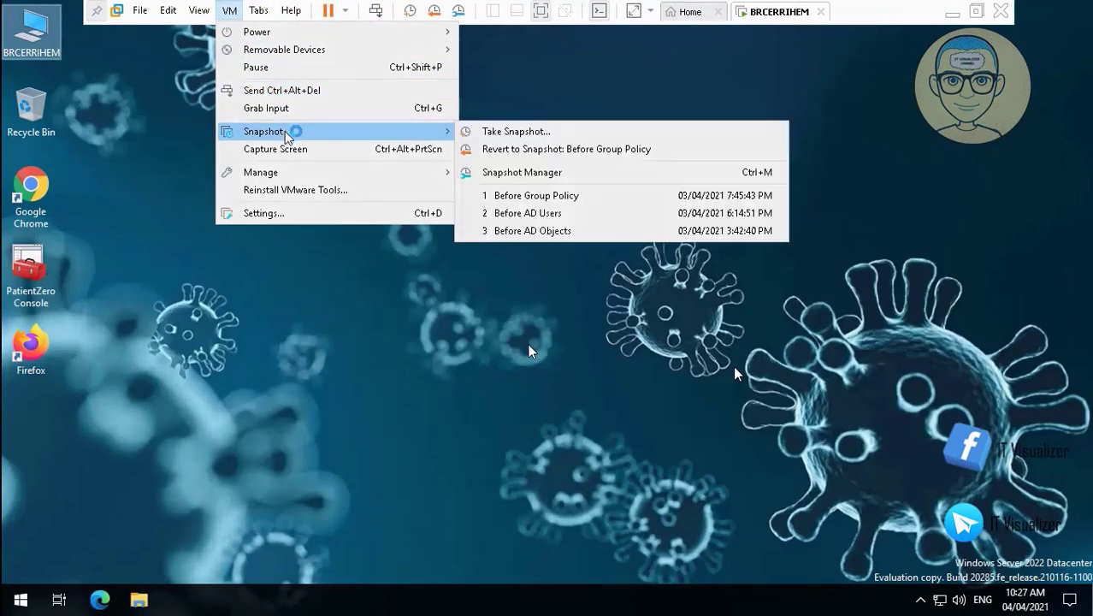
click(599, 135)
key(BackSpace)
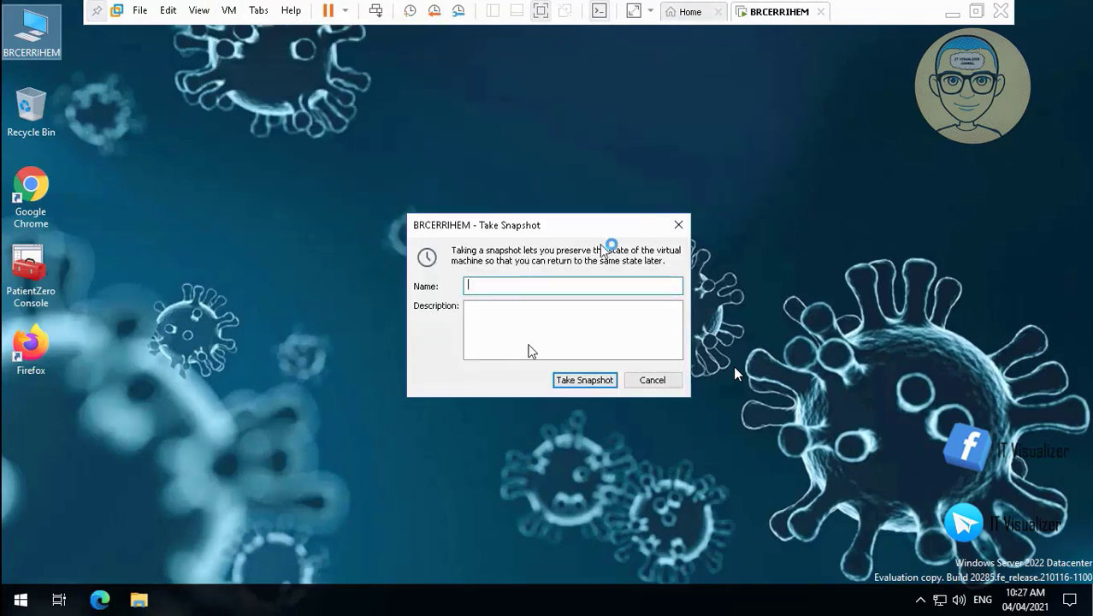
text(After G)
key(BackSpace)
key(BackSpace)
key(BackSpace)
key(BackSpace)
click(661, 382)
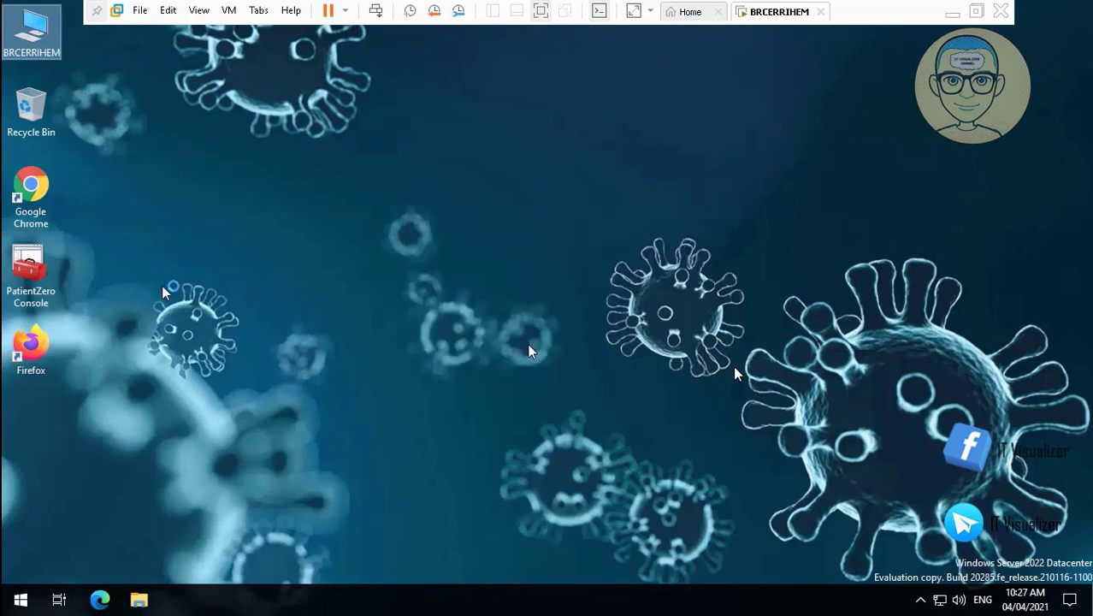
- Start the PatientZero Console, consult the Windows event log reference in Adobe Acrobat Reader on the host, and return to the BRCERRIHEM virtual machine
double_click(34, 272)
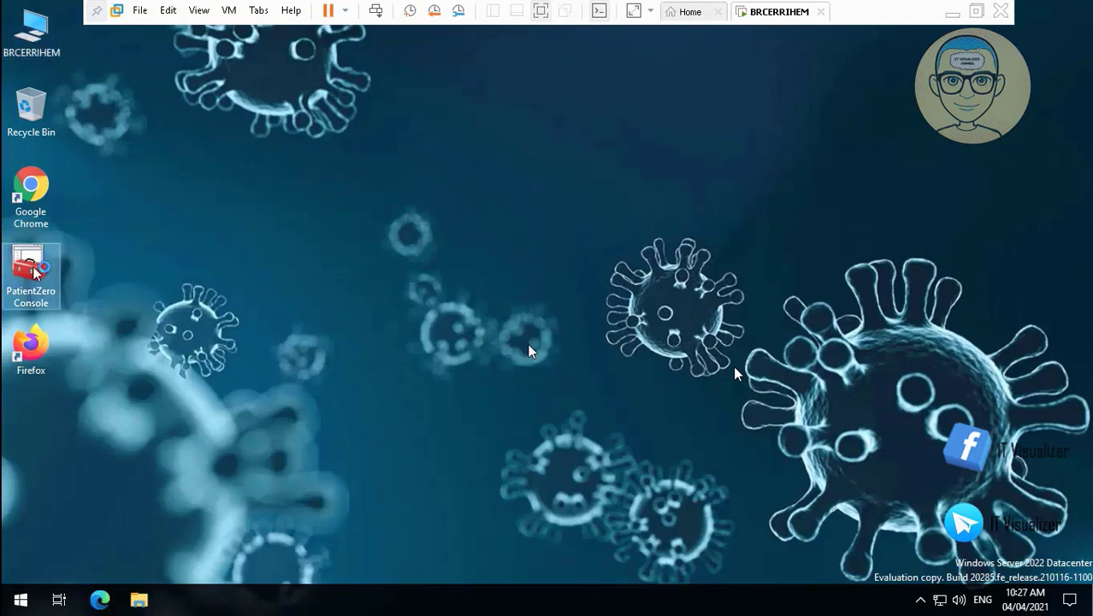
click(952, 15)
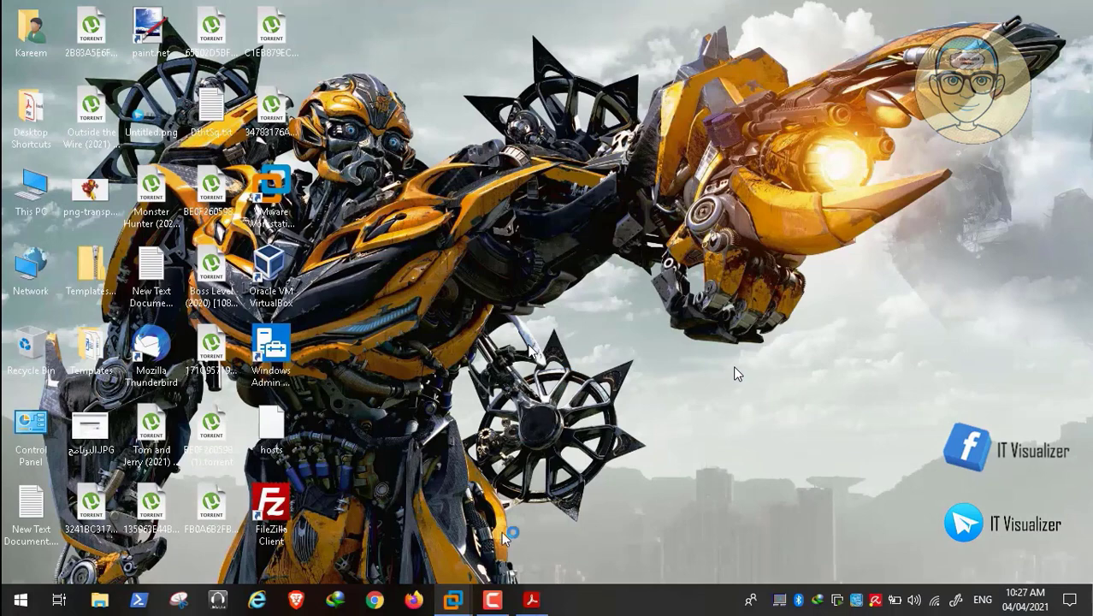
click(531, 600)
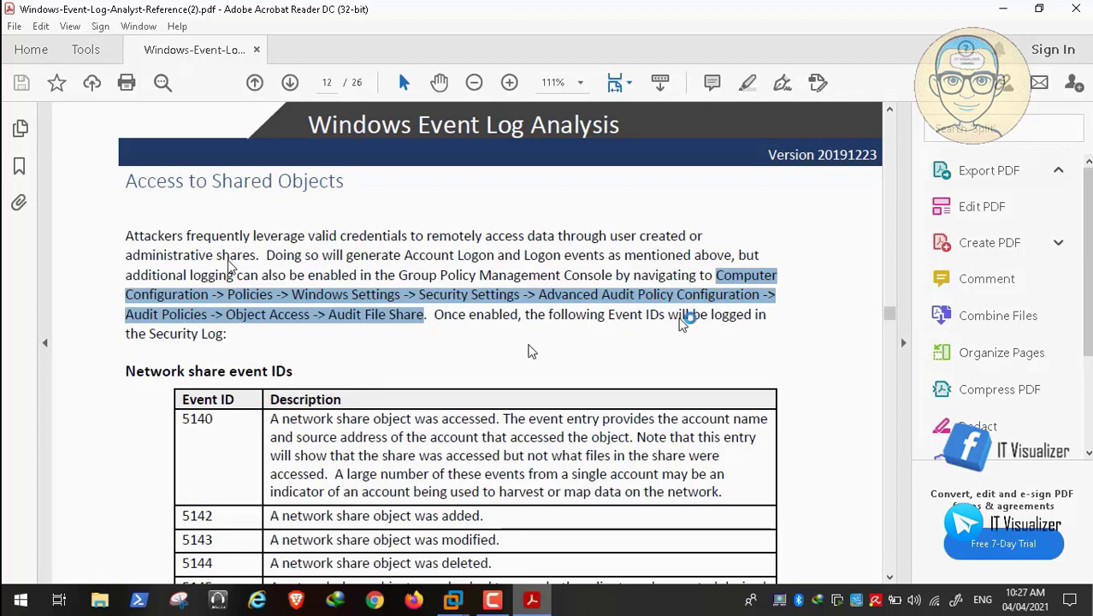
click(452, 599)
click(506, 514)
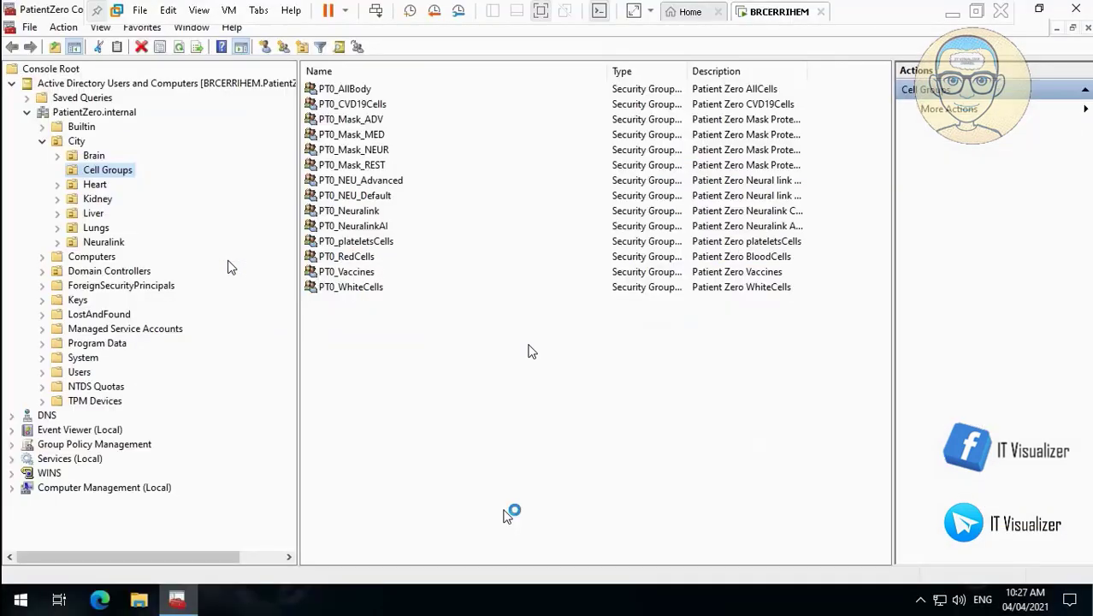
- Expand Group Policy Management to the Group Policy Objects of PatientZero.internal and bring up the actions for the Default Domain Policy to edit it
click(13, 445)
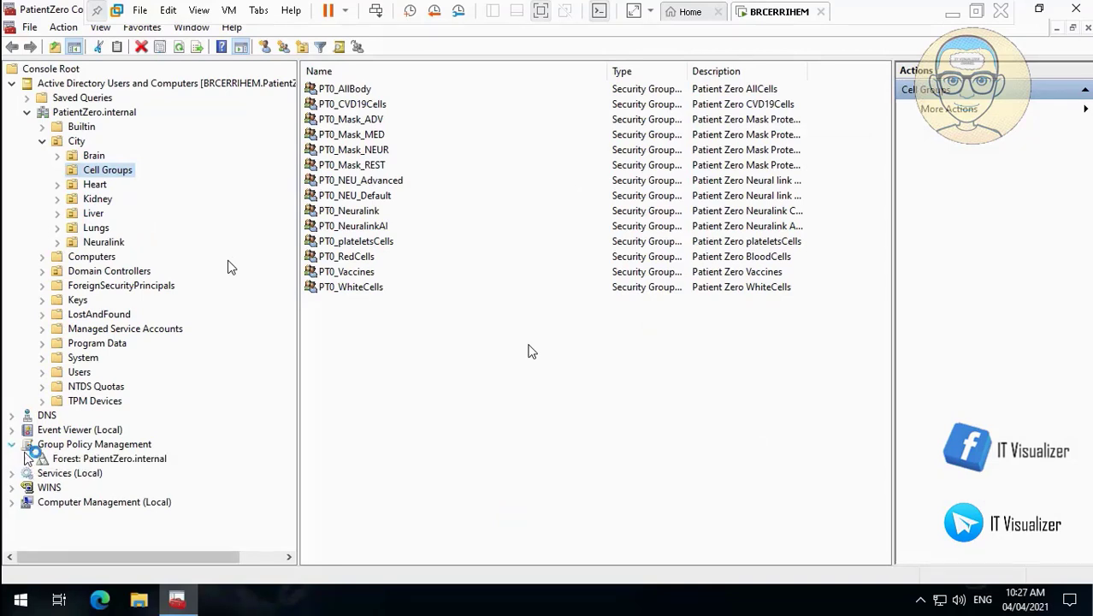
click(27, 459)
click(42, 473)
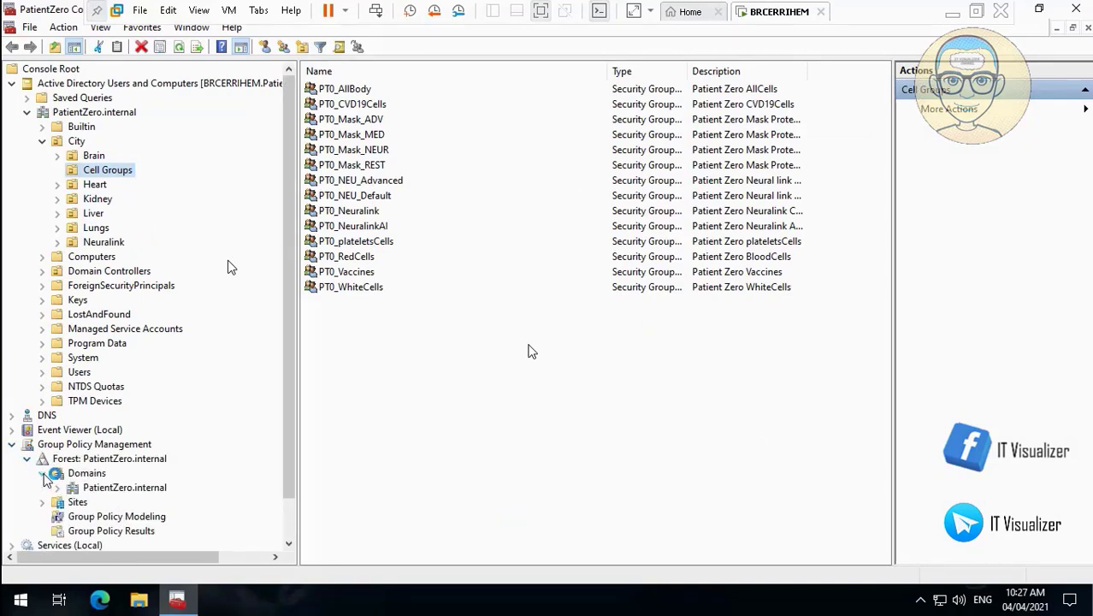
click(57, 488)
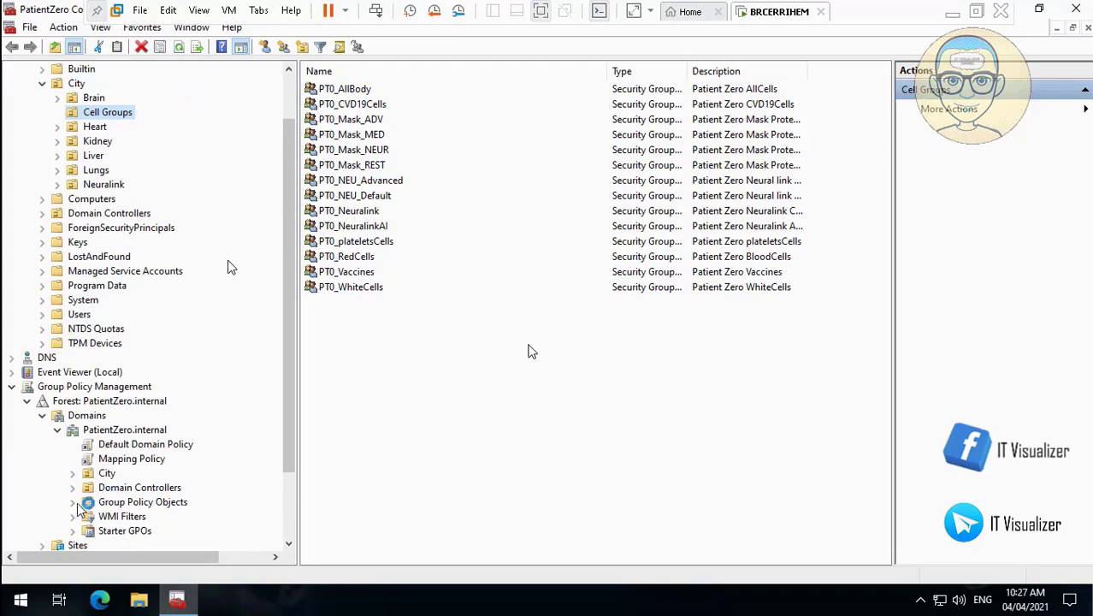
click(73, 502)
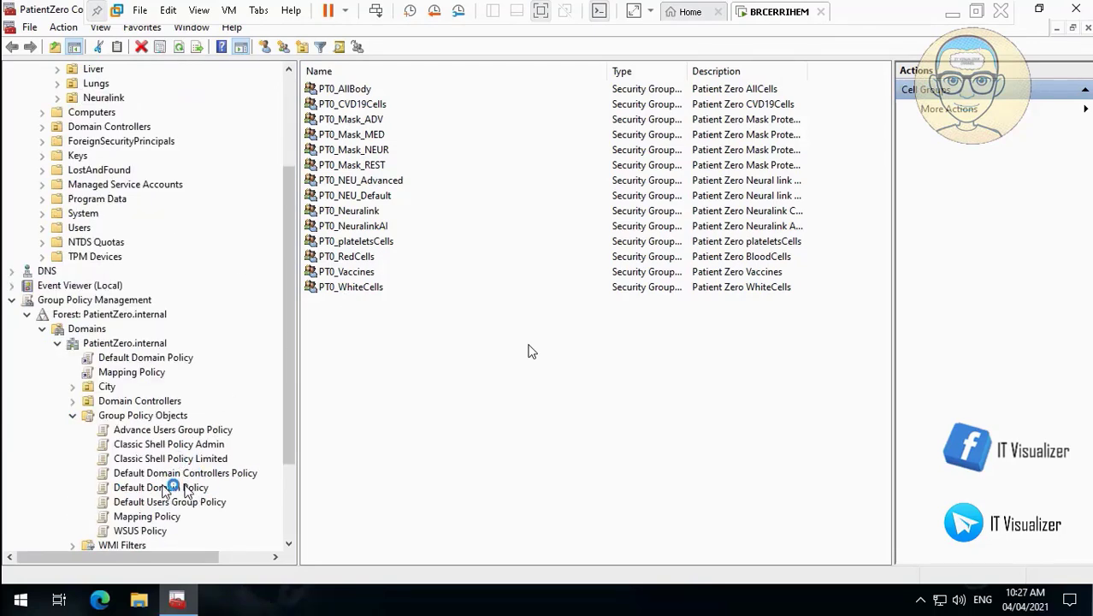
click(166, 487)
right_click(169, 485)
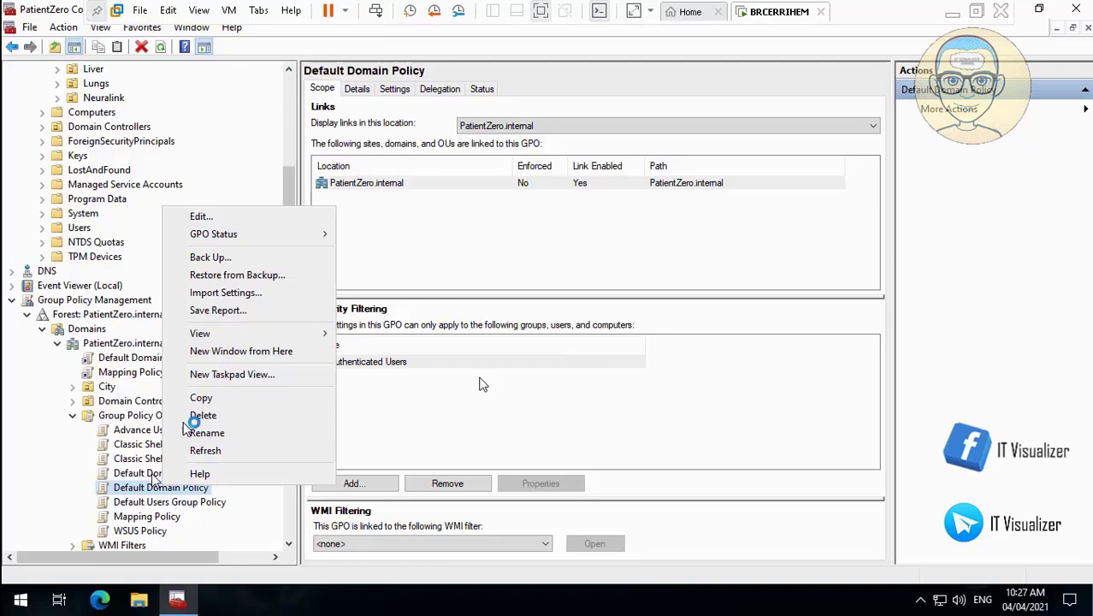
- Skip ahead in the recording past the opening of the Default Domain Policy editor to the Audit File Share path in the event log reference
key(space)
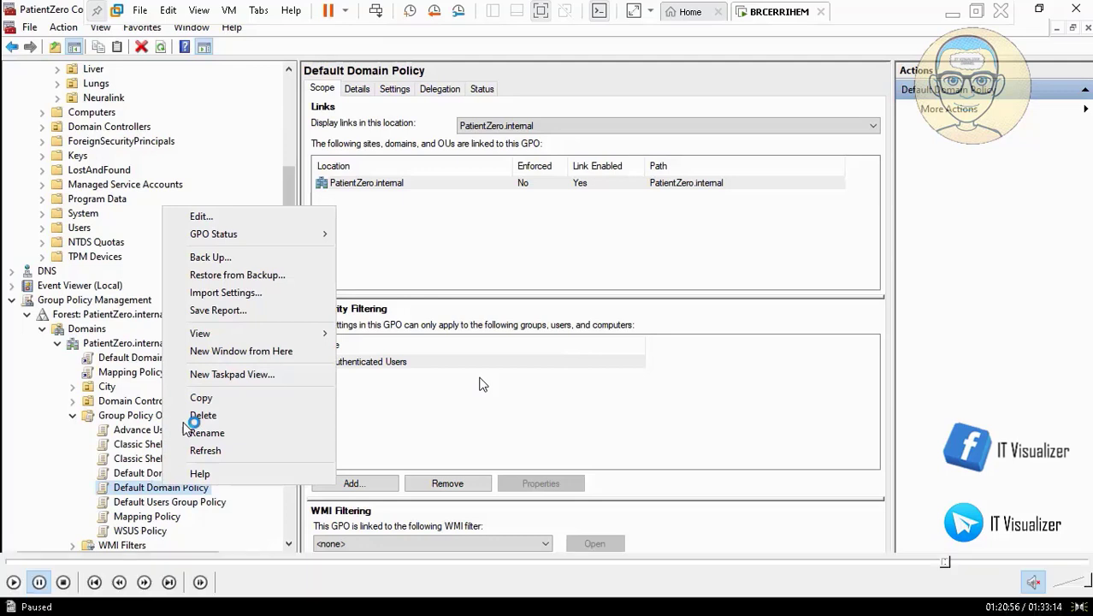
click(13, 582)
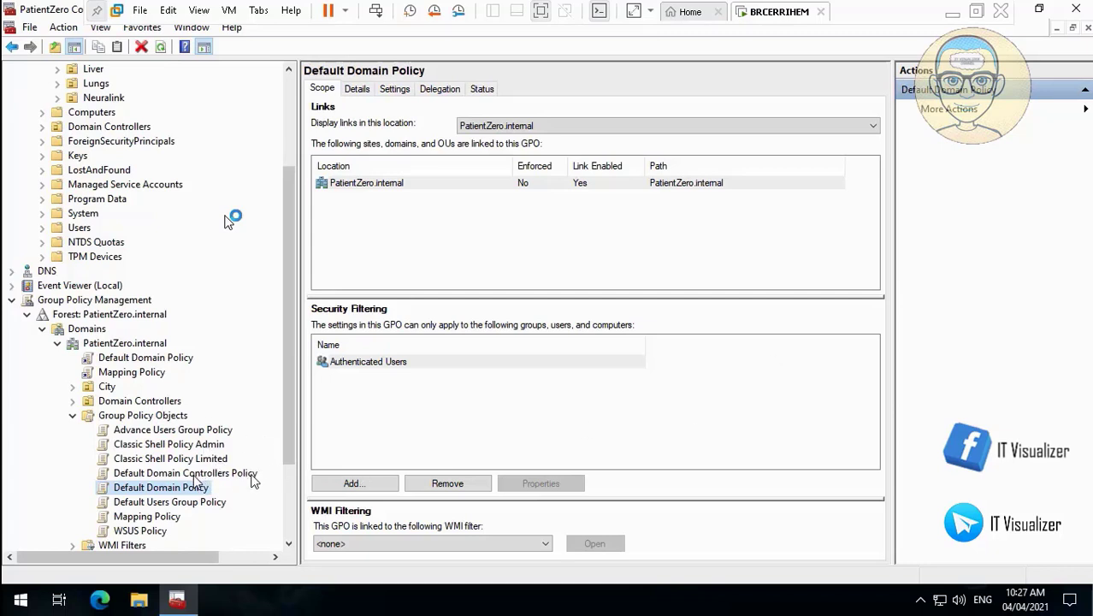
mouse_move(847, 584)
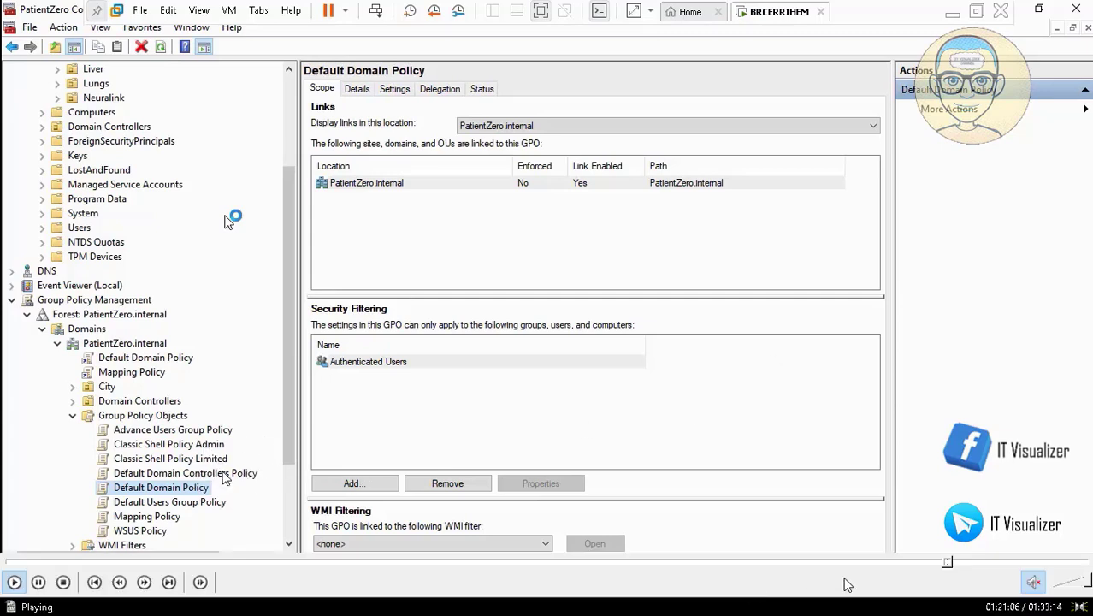
click(953, 563)
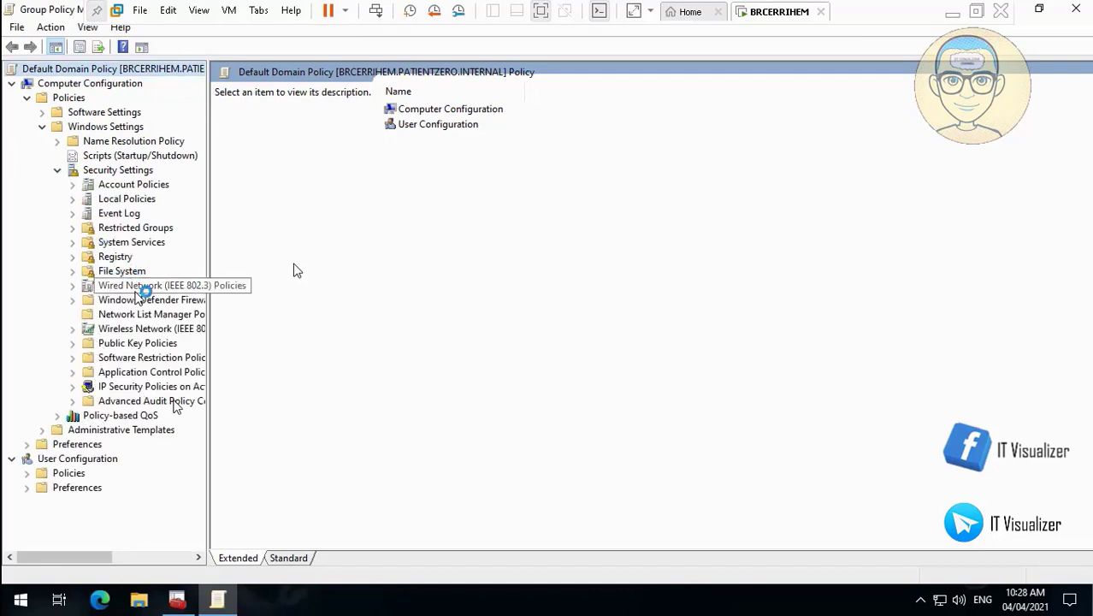
mouse_move(960, 569)
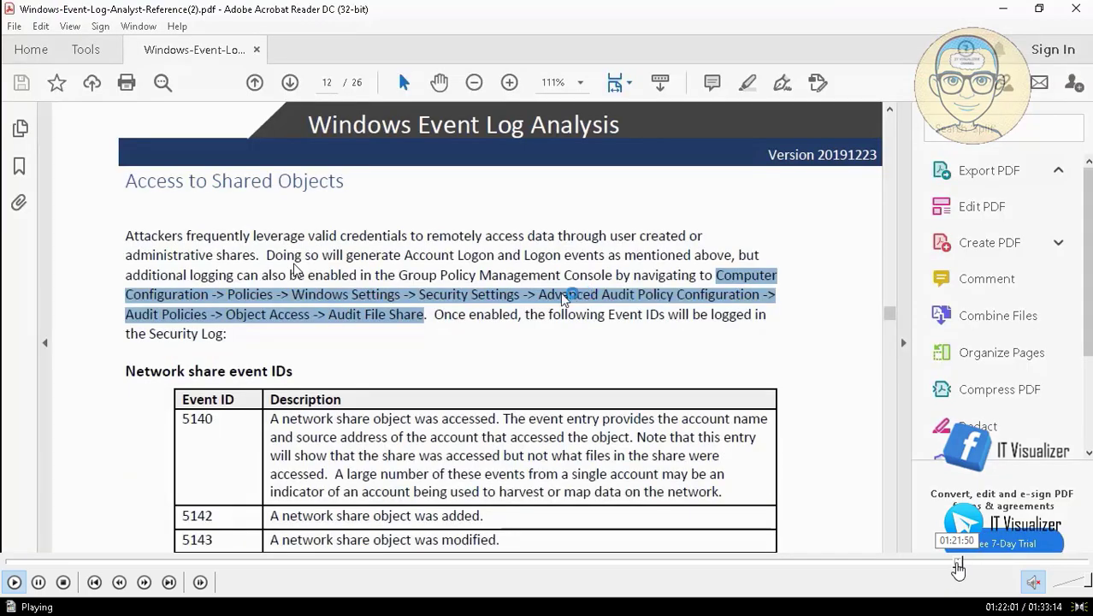
click(958, 568)
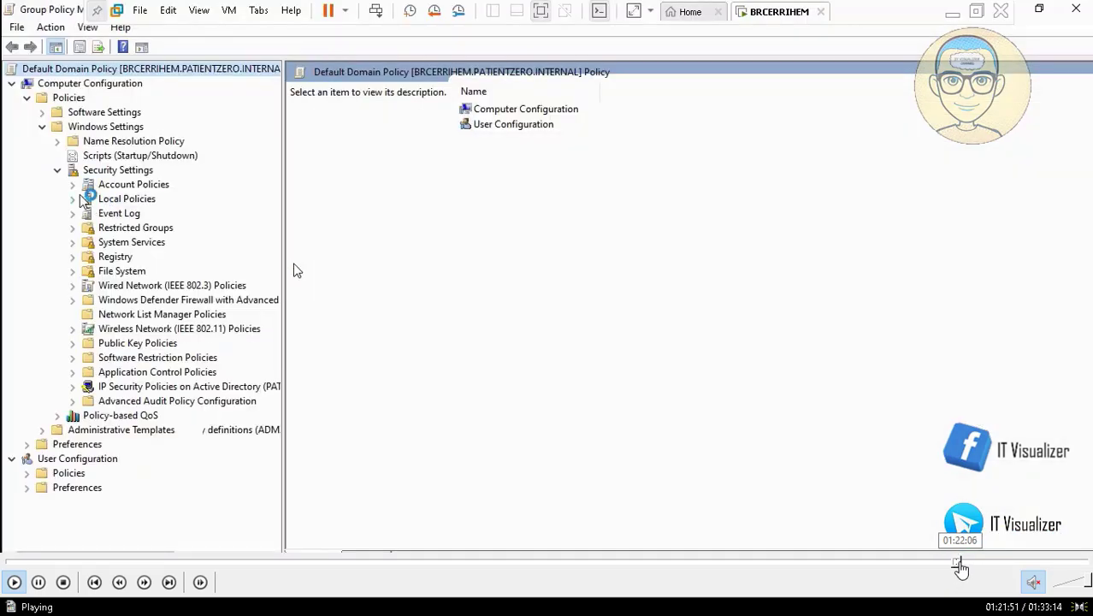
click(964, 566)
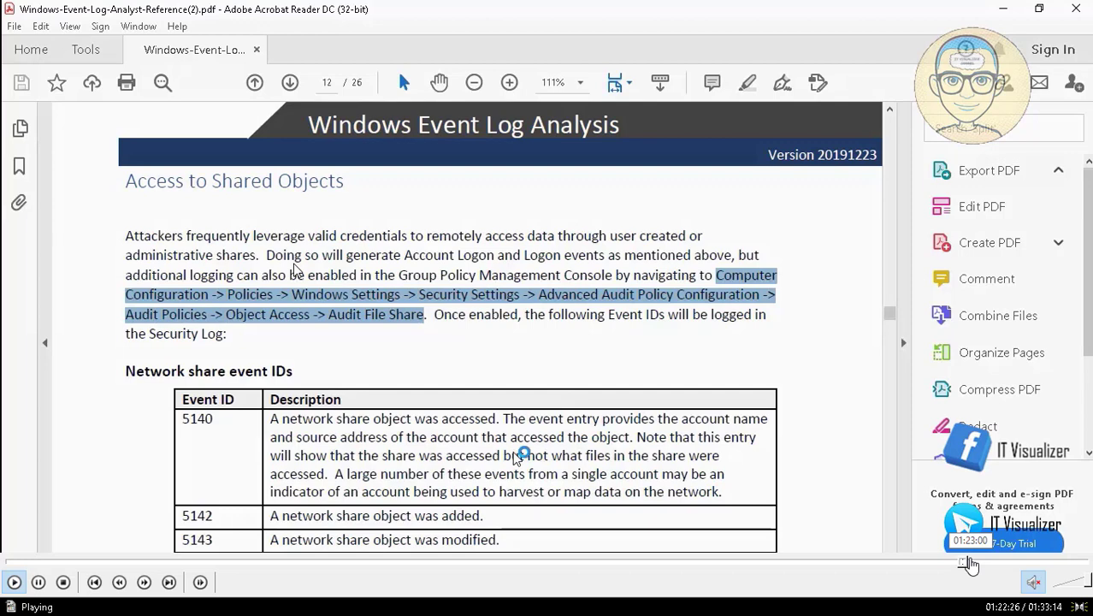
click(967, 567)
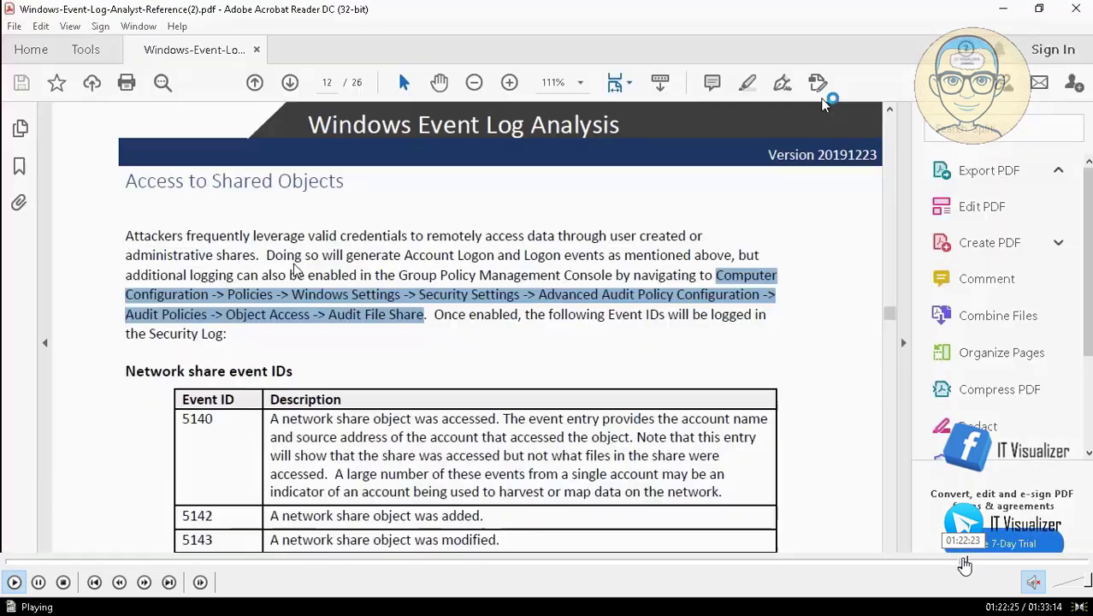
click(965, 567)
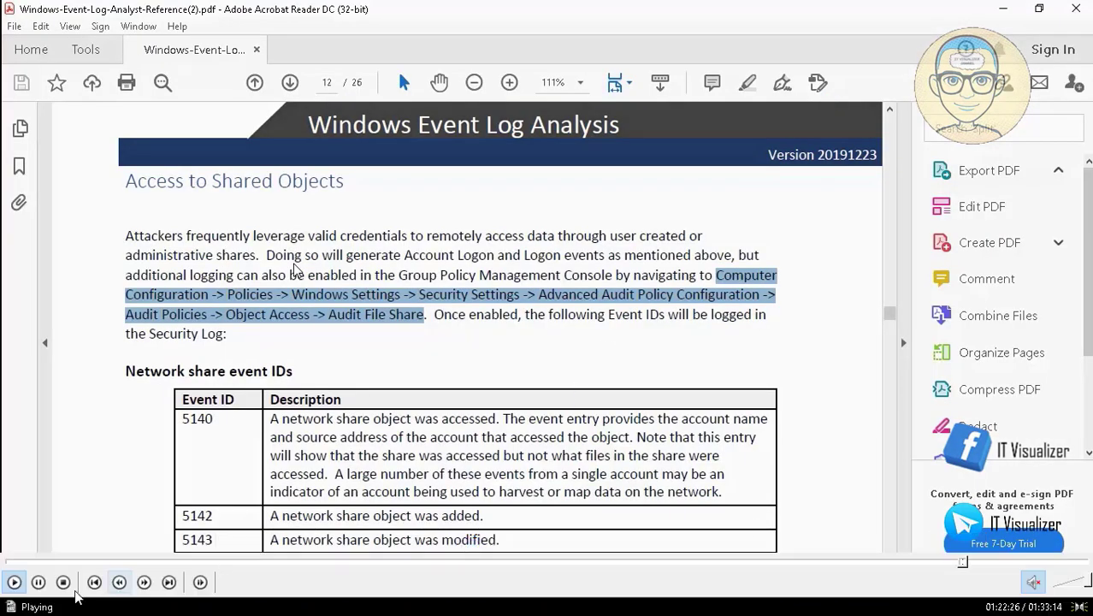
- Return to the BRCERRIHEM policy editor and configure Audit File Share under Object Access to audit both Success and Failure events
mouse_move(479, 594)
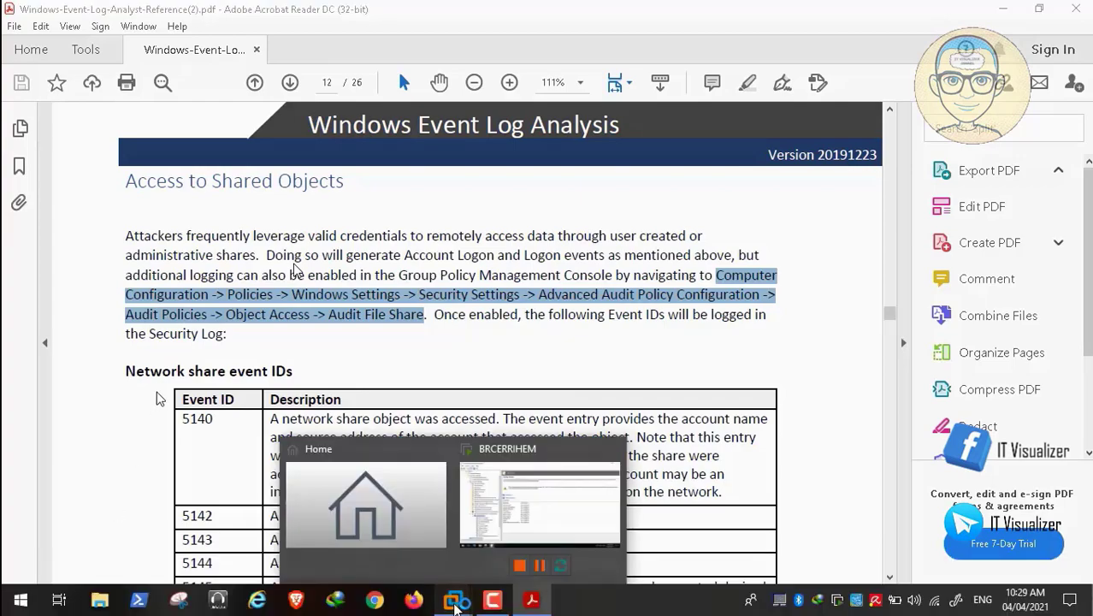
click(527, 508)
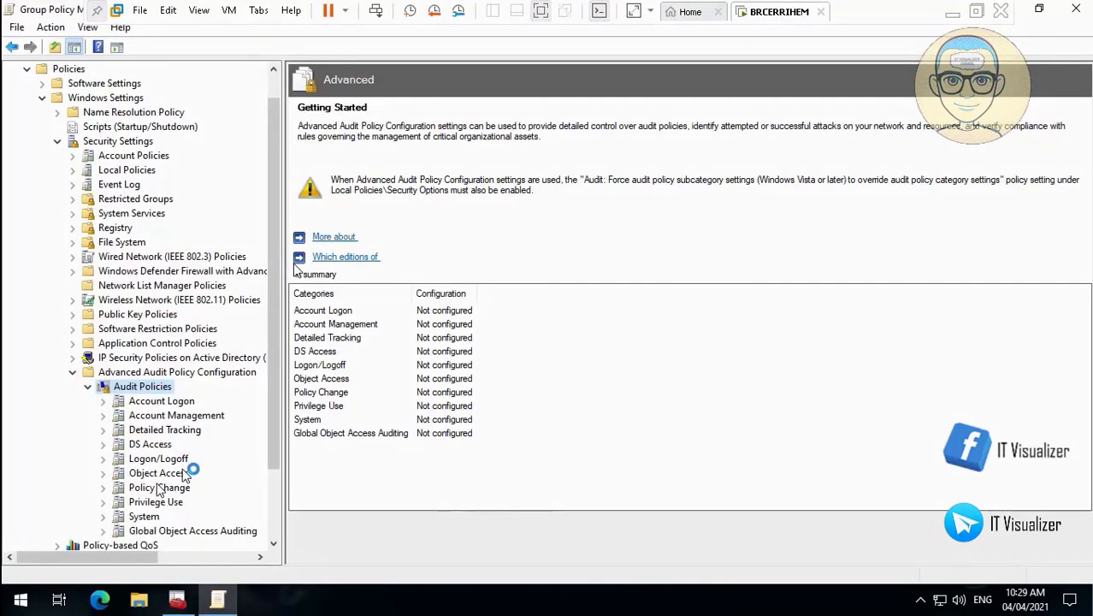
click(162, 473)
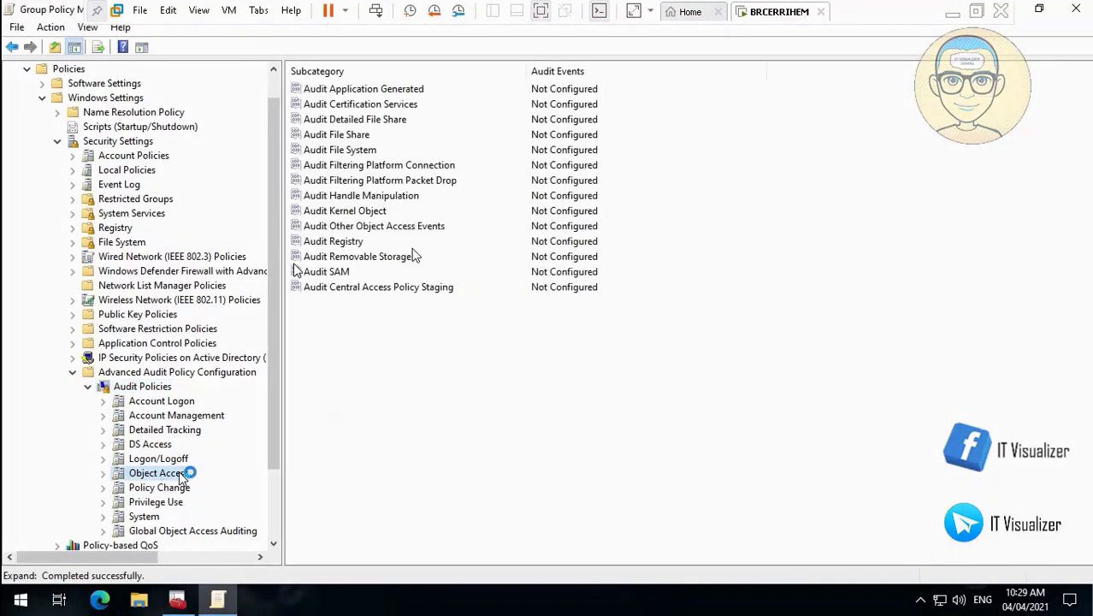
click(347, 136)
double_click(342, 135)
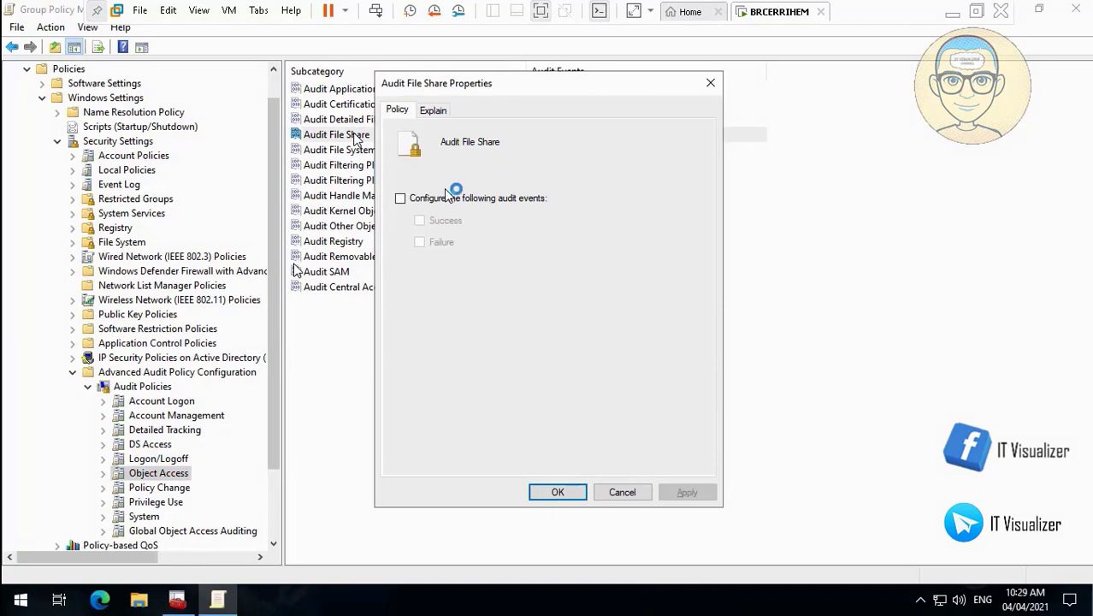
click(408, 199)
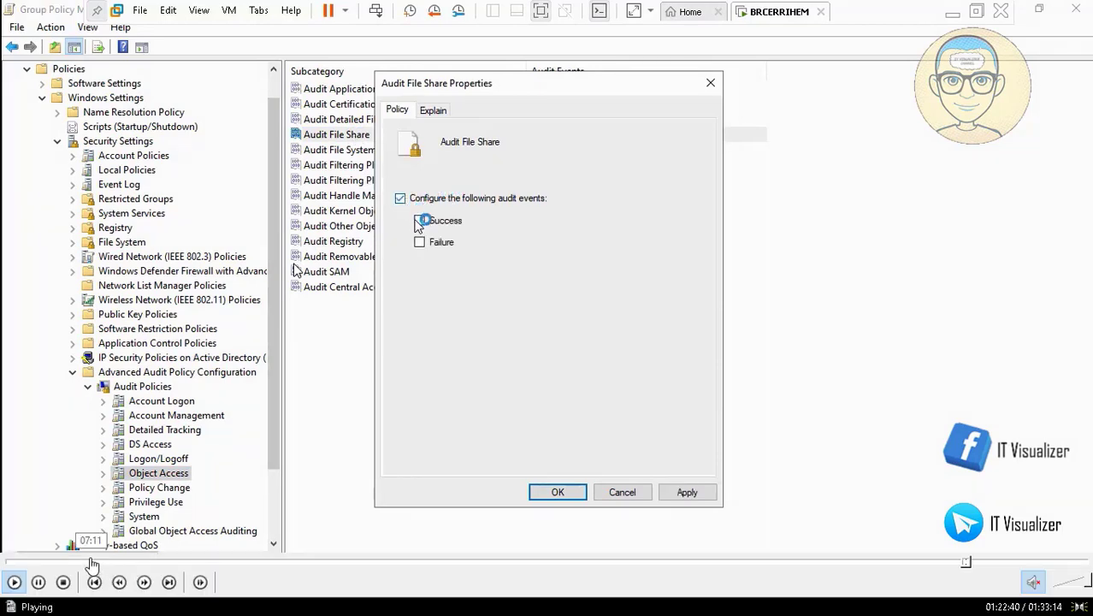
click(420, 222)
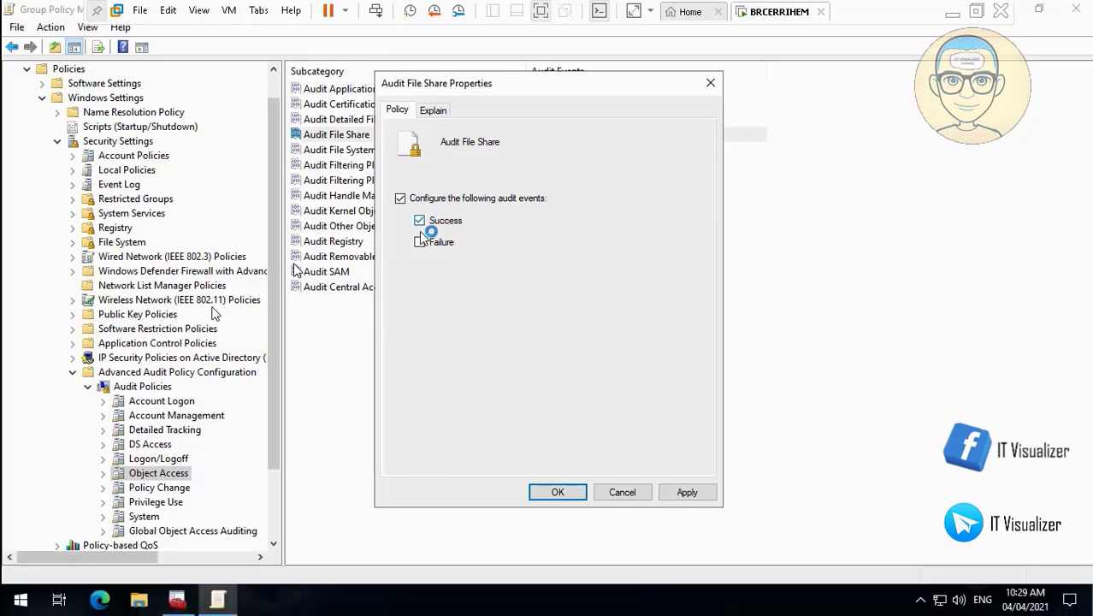
click(420, 242)
- Read the explanation of the Audit File Share policy setting, pausing and skipping ahead in the recording as needed
click(436, 112)
mouse_move(36, 589)
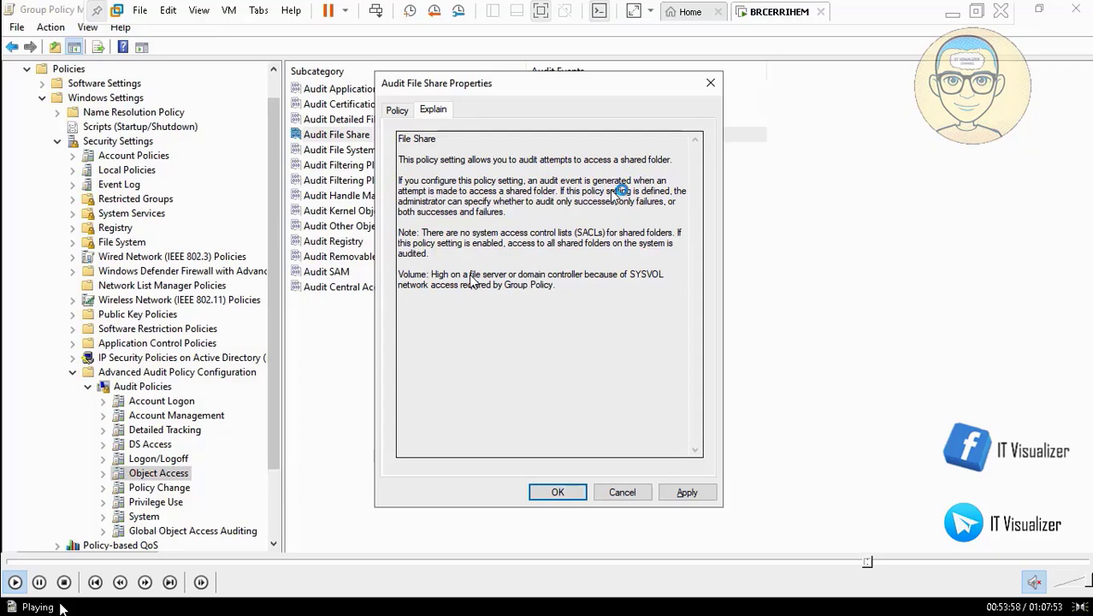
click(38, 581)
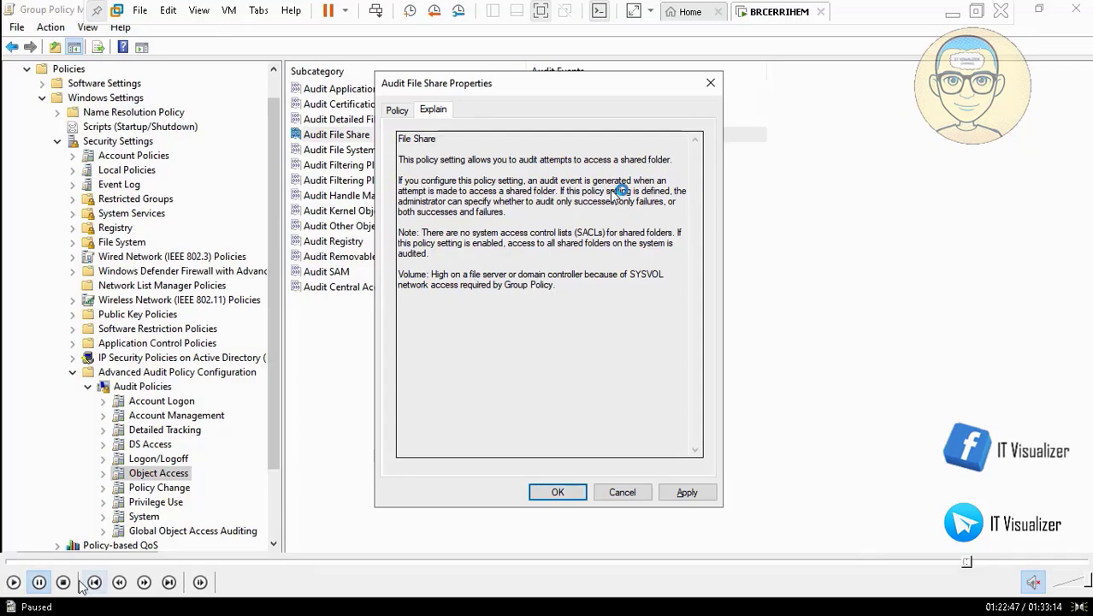
click(14, 582)
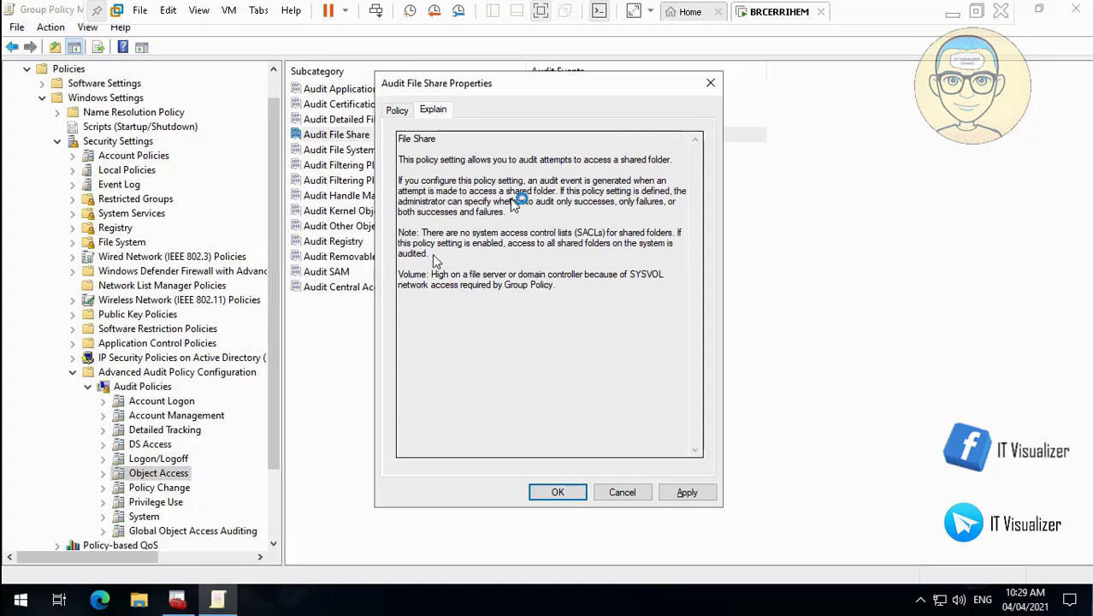
click(39, 581)
mouse_move(36, 609)
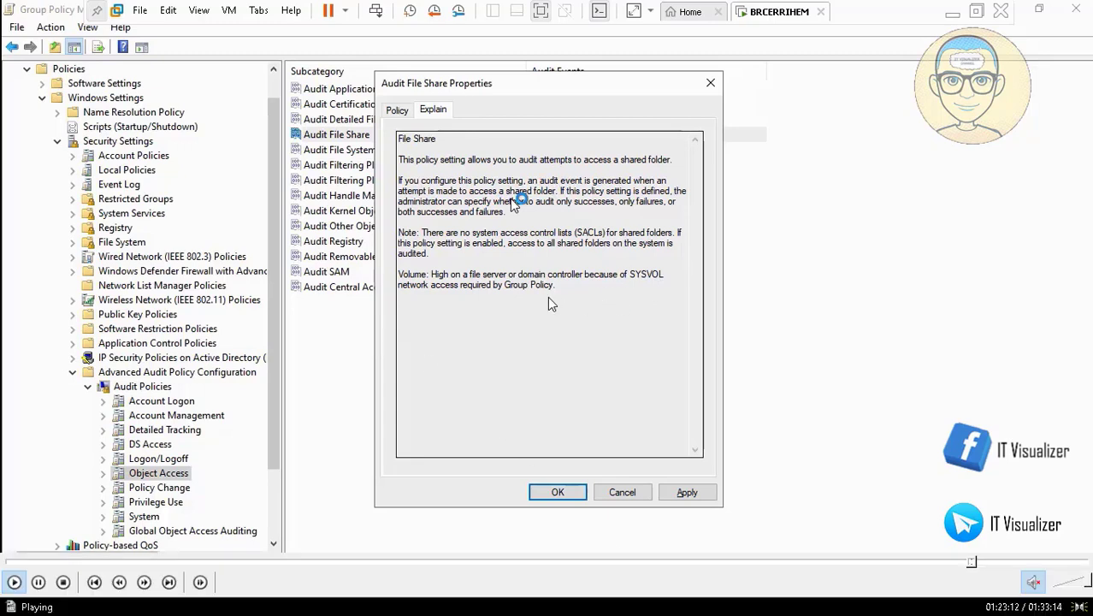
click(982, 564)
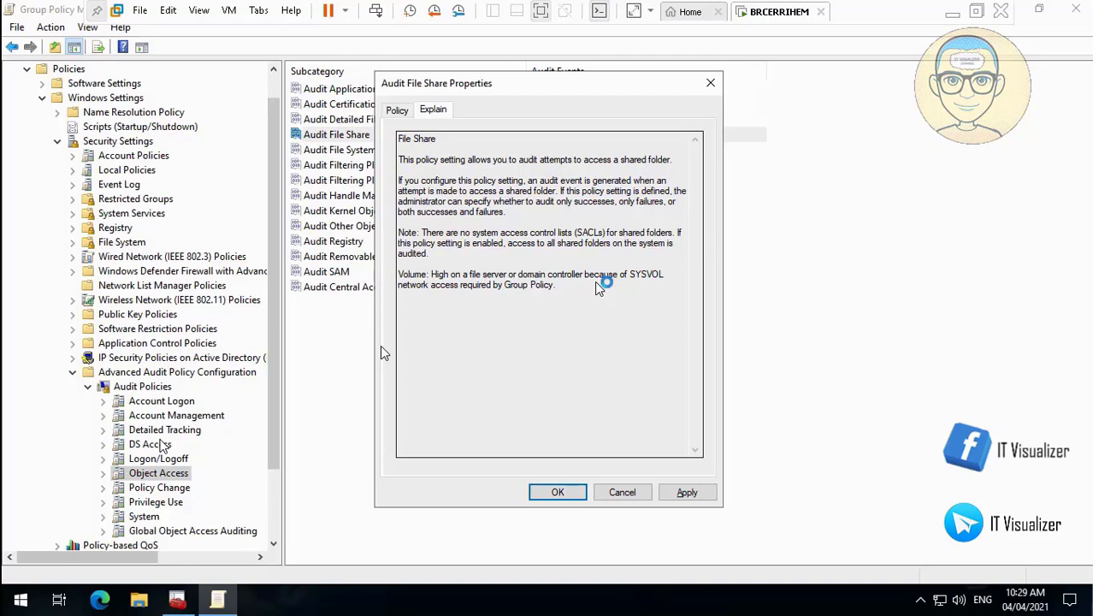
mouse_move(528, 599)
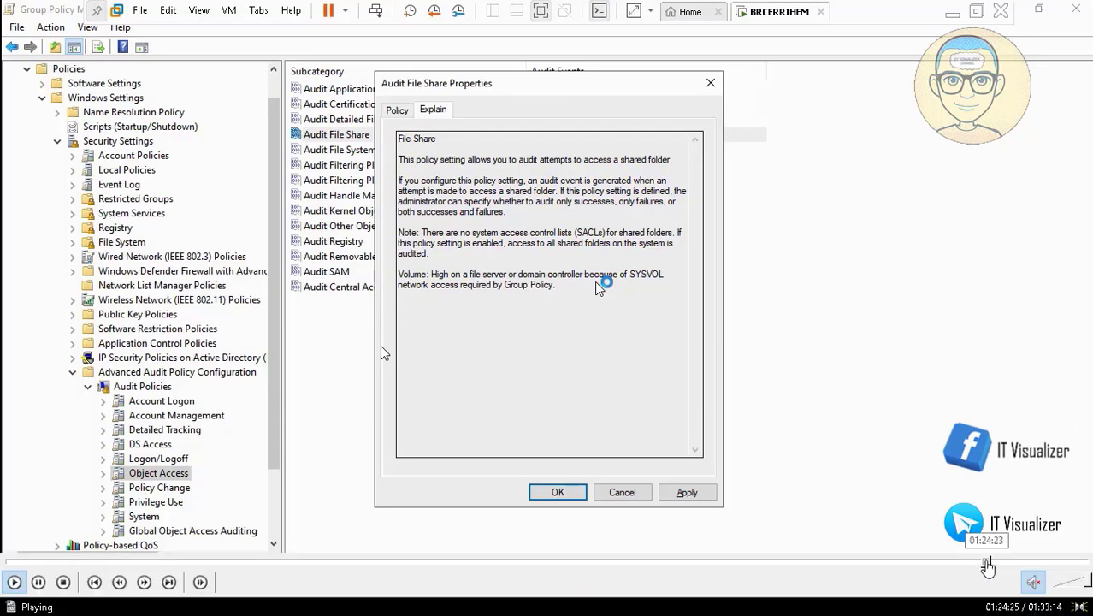
- Skip ahead in the recording to the Audit Security System Extension path in the event log reference and pause playback there
click(988, 562)
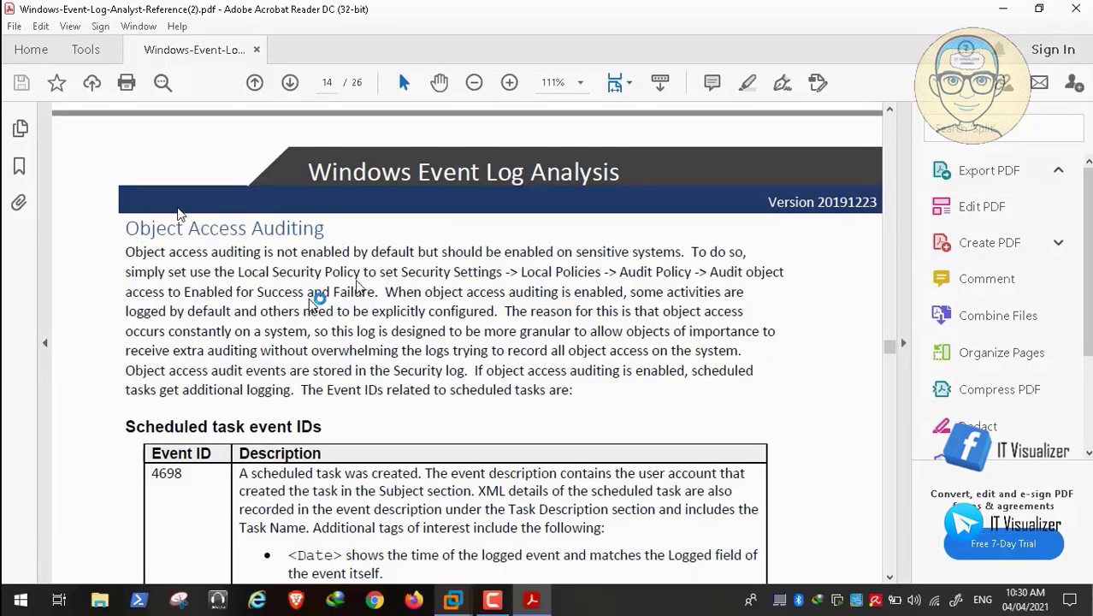
mouse_move(964, 599)
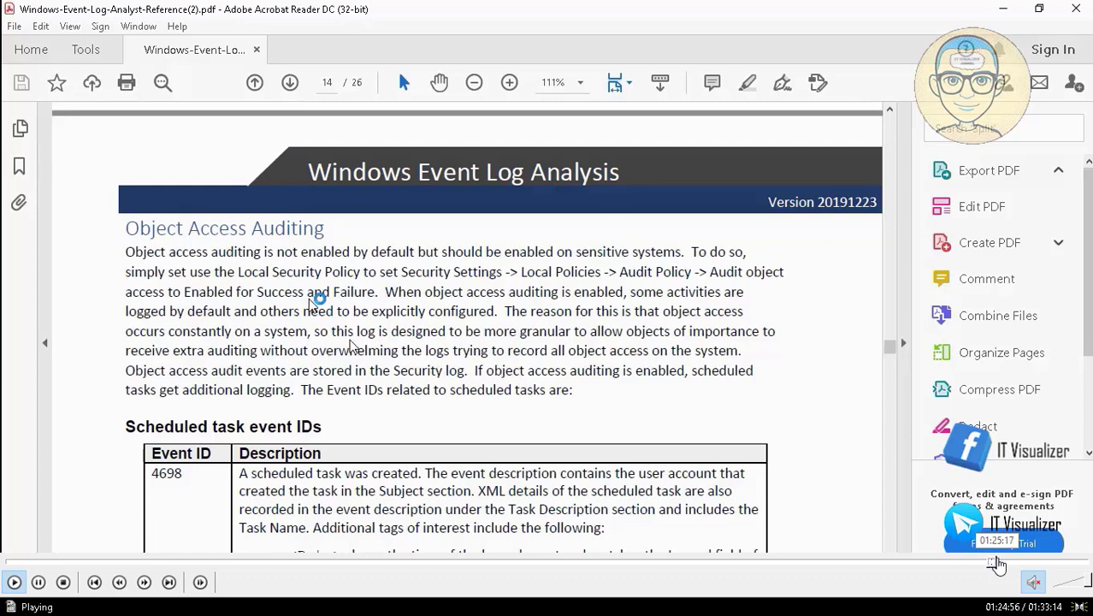
click(997, 562)
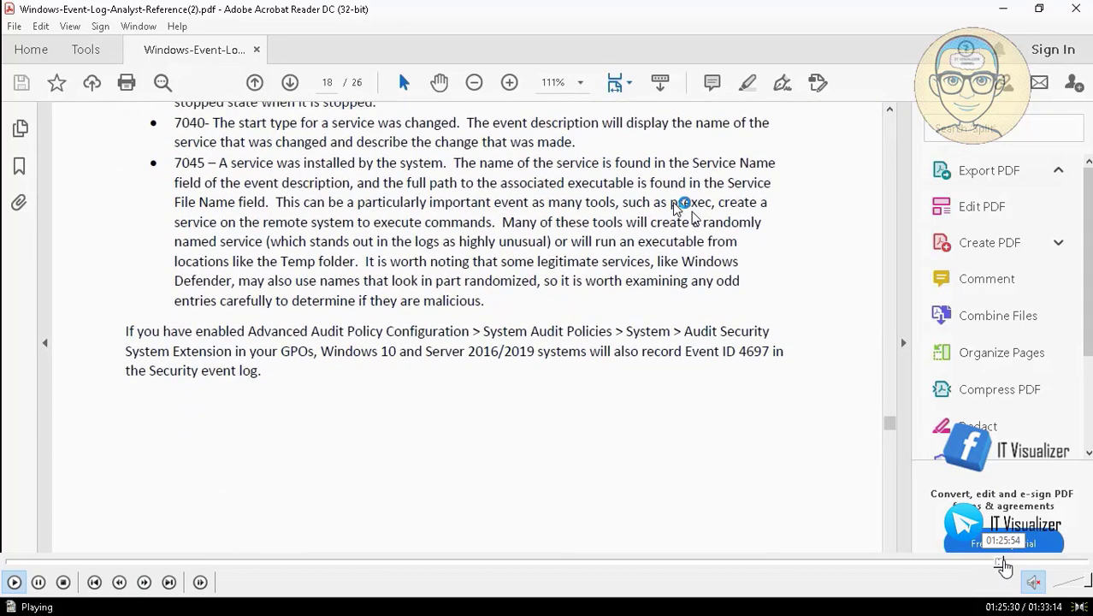
drag(1003, 565, 1011, 565)
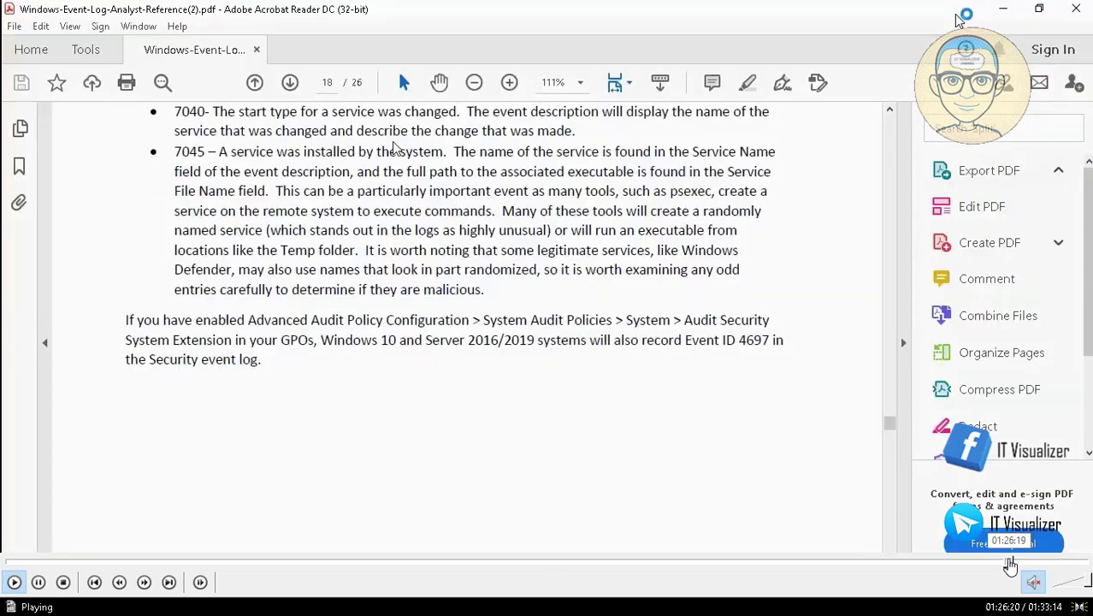
click(39, 583)
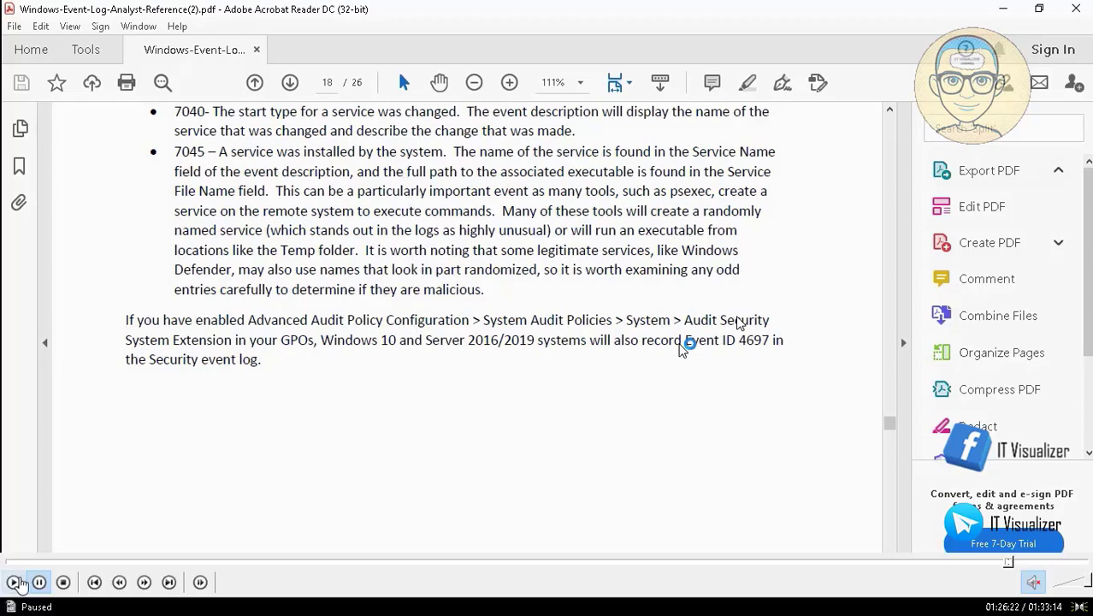
- Resume playback and read the explanation of the Audit Security System Extension policy setting, pausing as needed
click(14, 583)
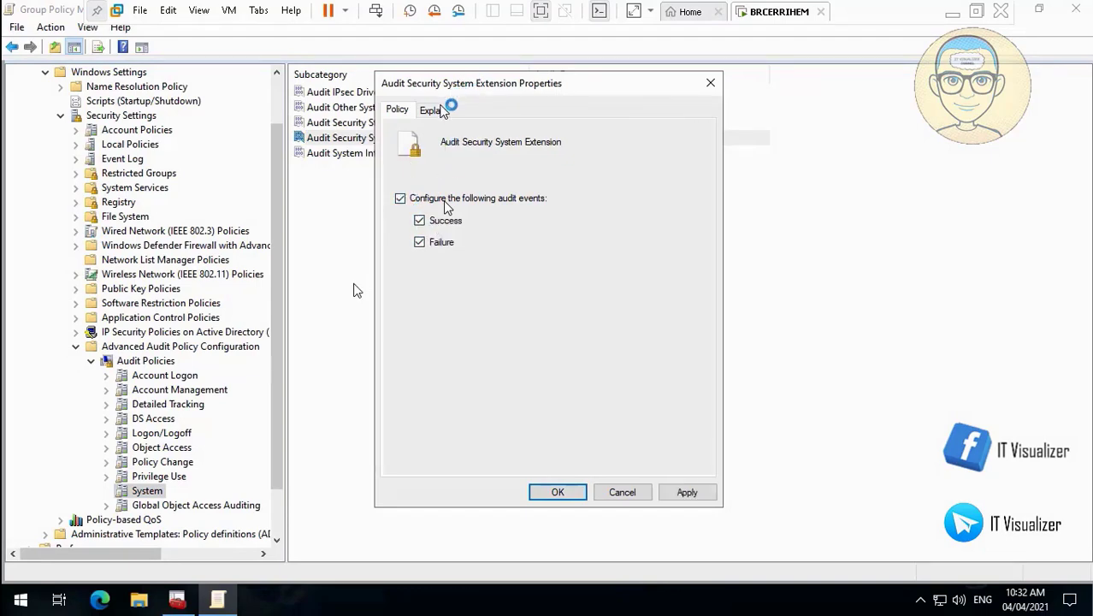
mouse_move(40, 582)
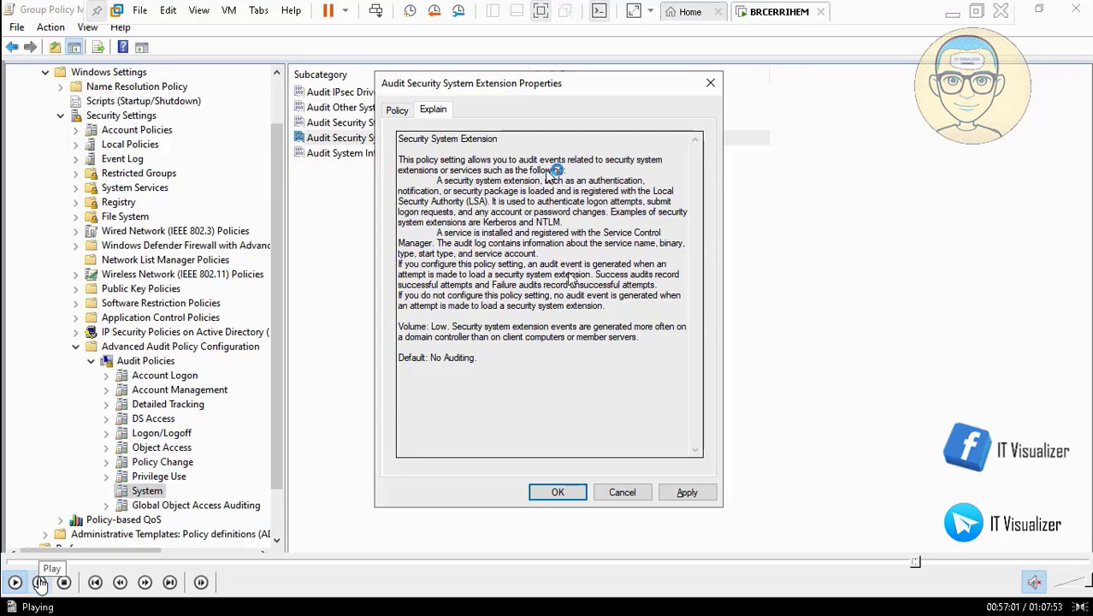
click(39, 583)
click(39, 582)
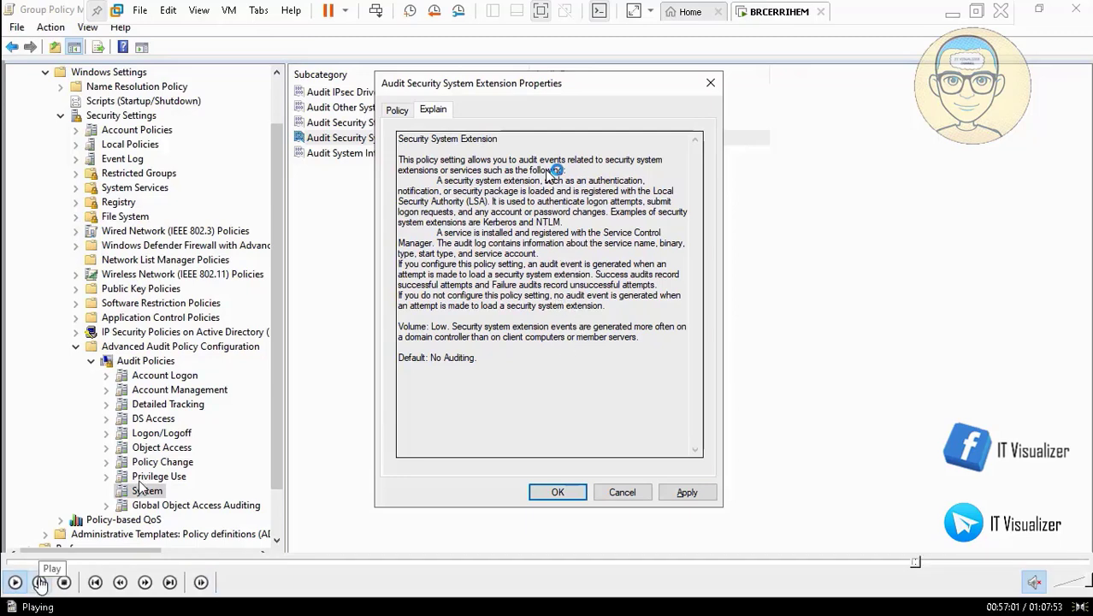
click(40, 582)
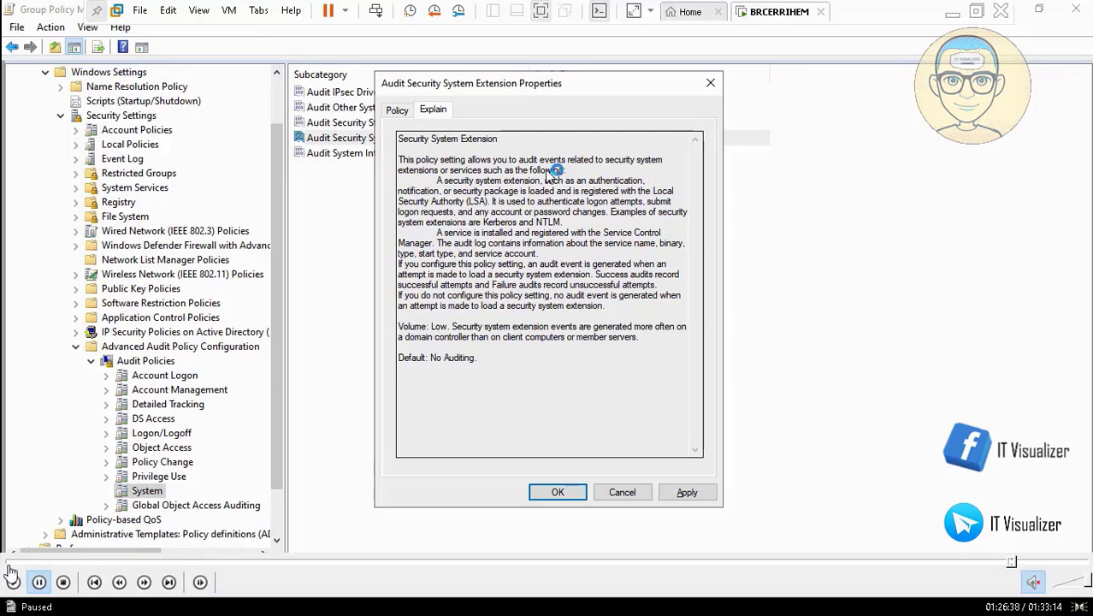
click(14, 583)
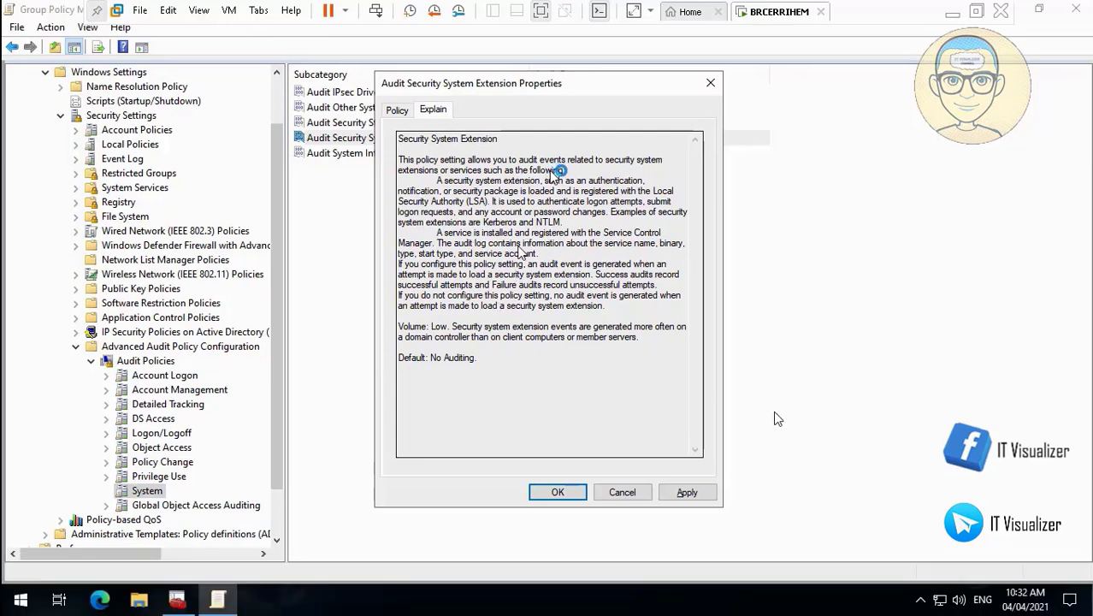
- Skip ahead in the recording to the Process Tracking section of the event log reference and read it, pausing as needed
mouse_move(1014, 572)
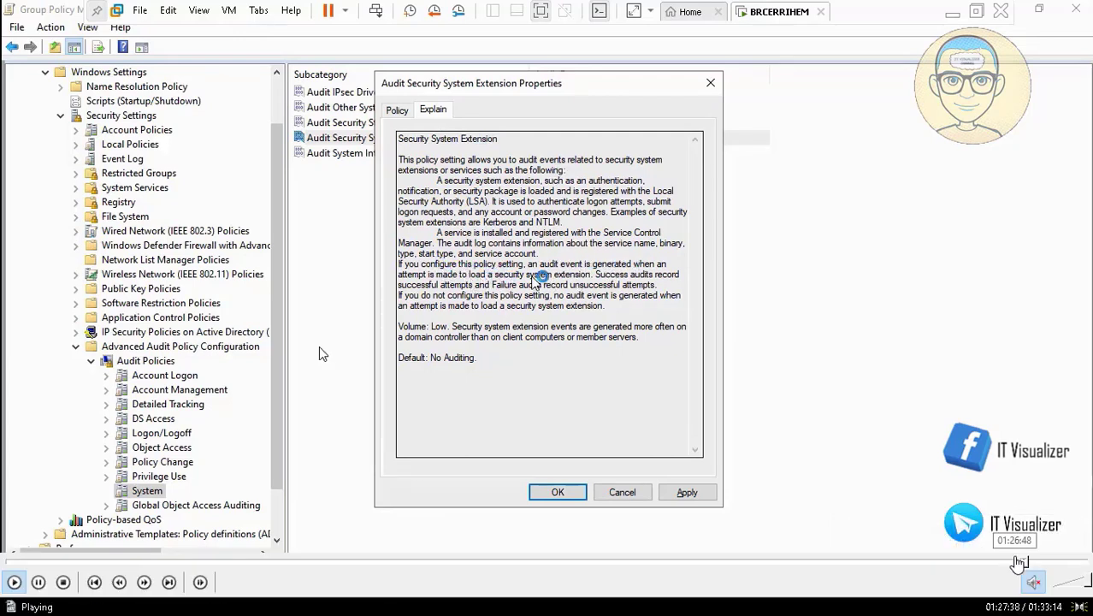
click(1029, 566)
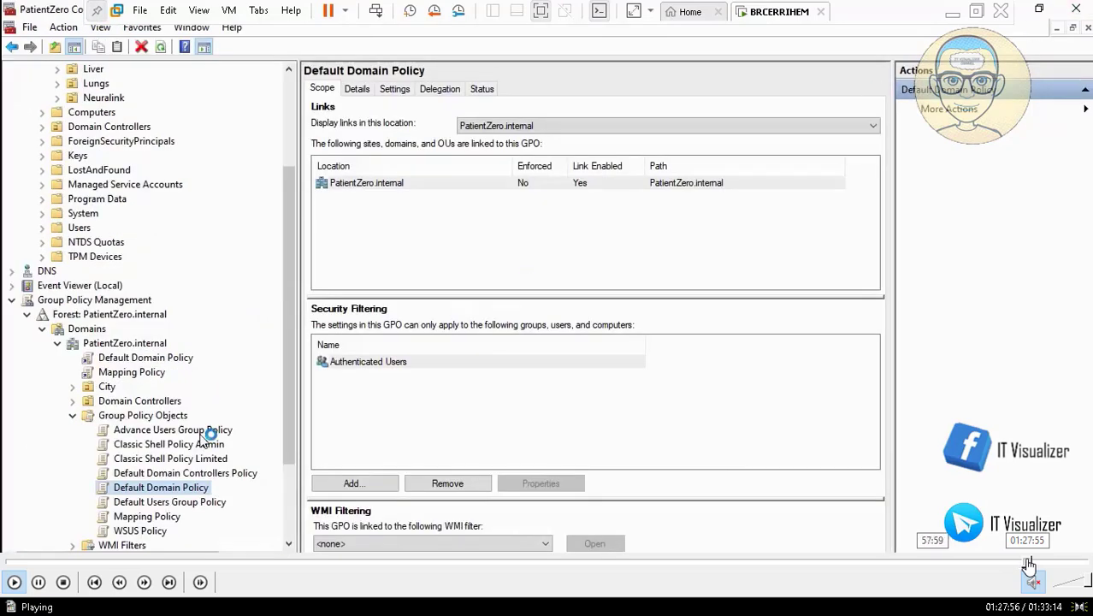
click(1030, 564)
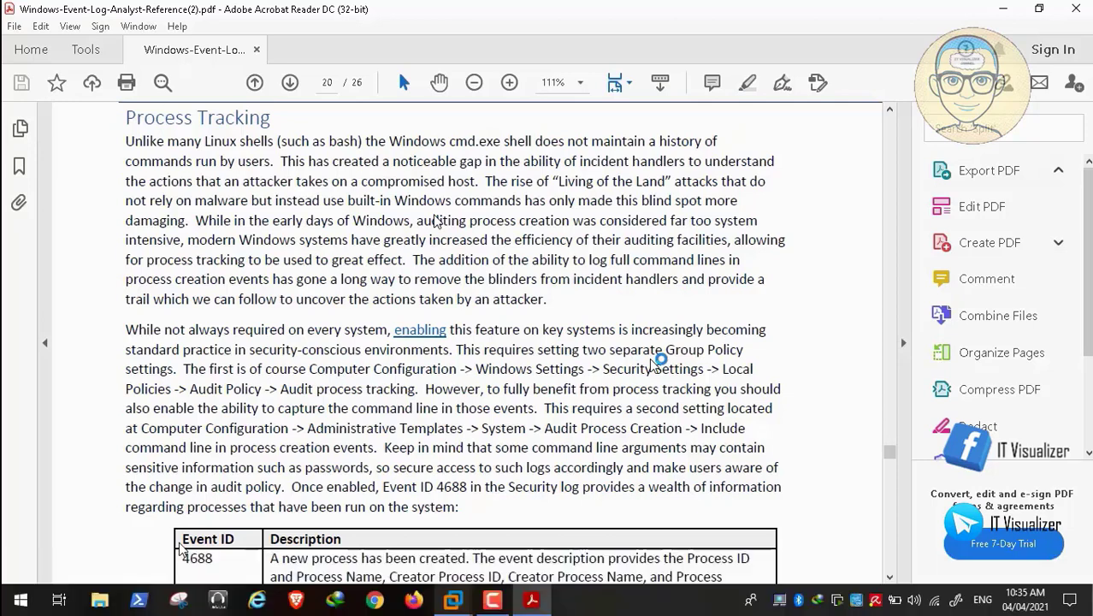
click(15, 582)
click(14, 583)
mouse_move(1014, 604)
mouse_move(39, 585)
click(13, 582)
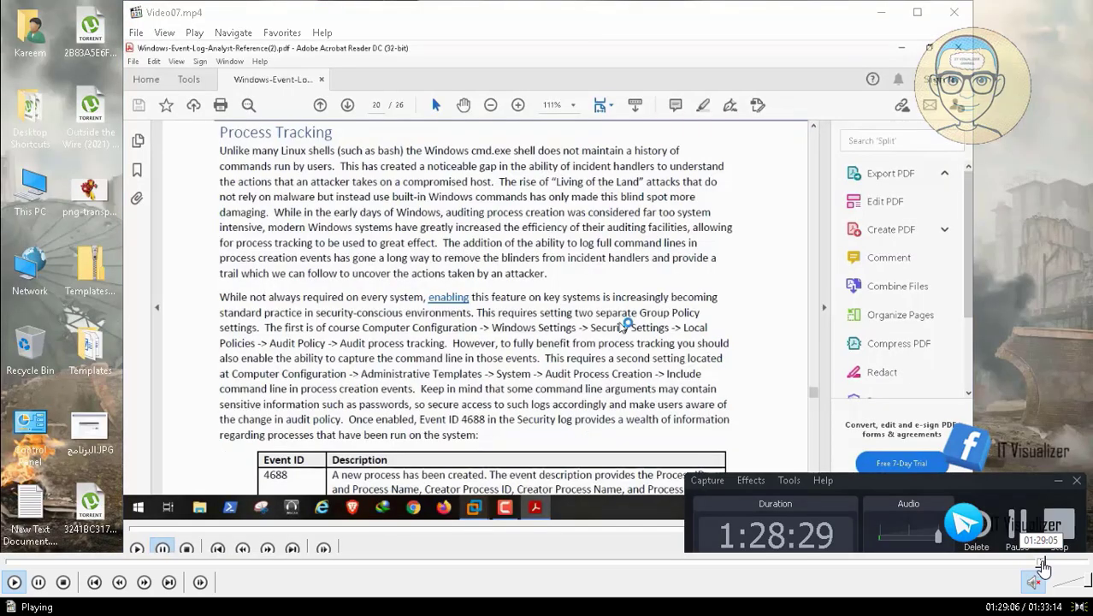
- Skim the recording forward to the virtual machine's state saving, and return it to the Process Tracking section of the reference
click(1047, 566)
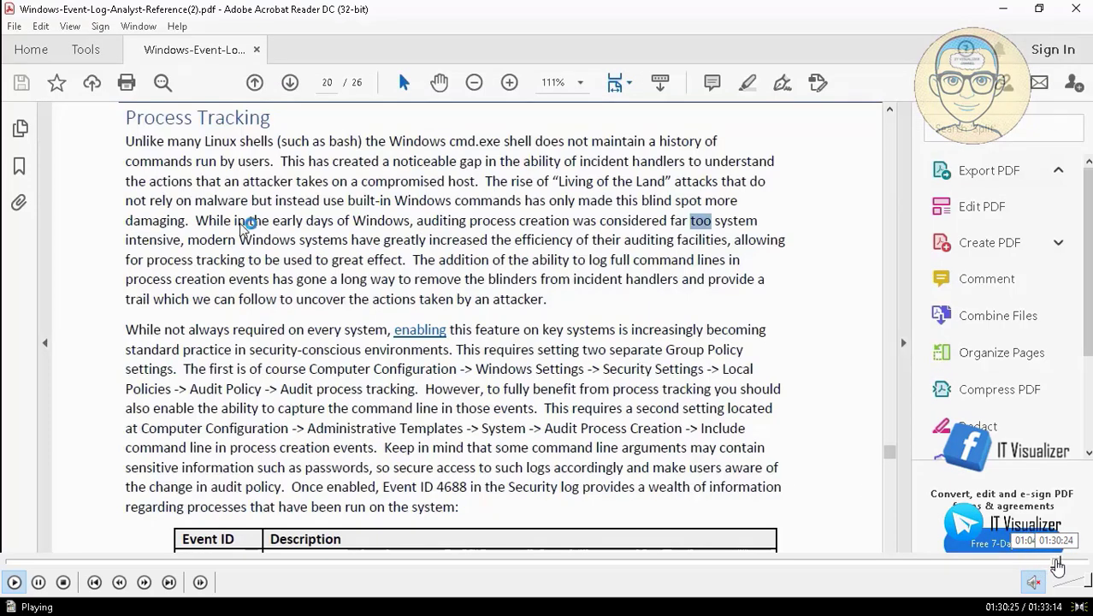
click(1057, 566)
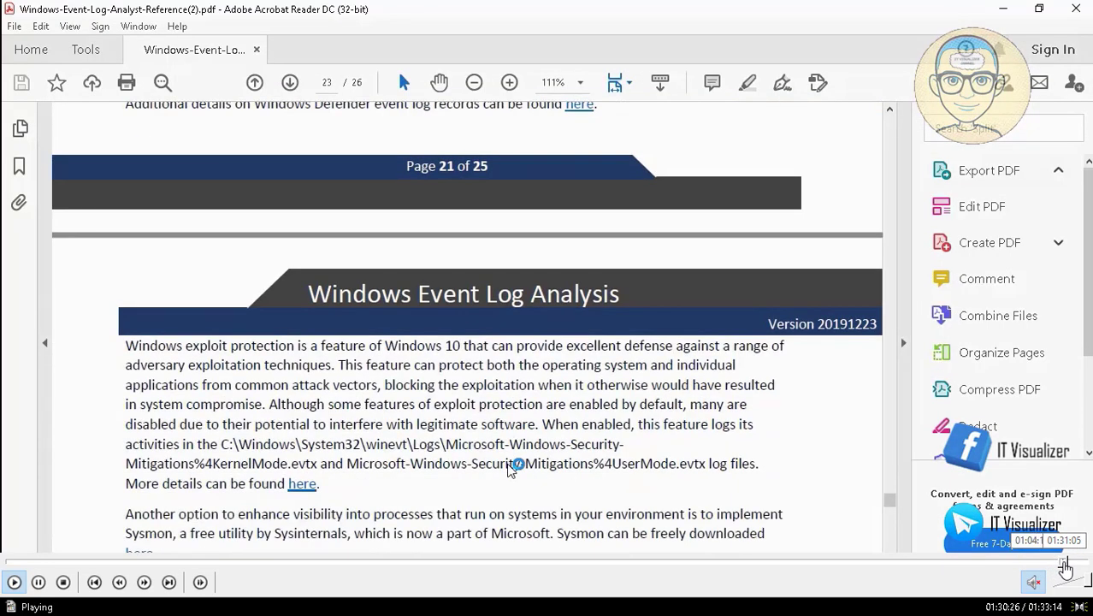
click(1065, 566)
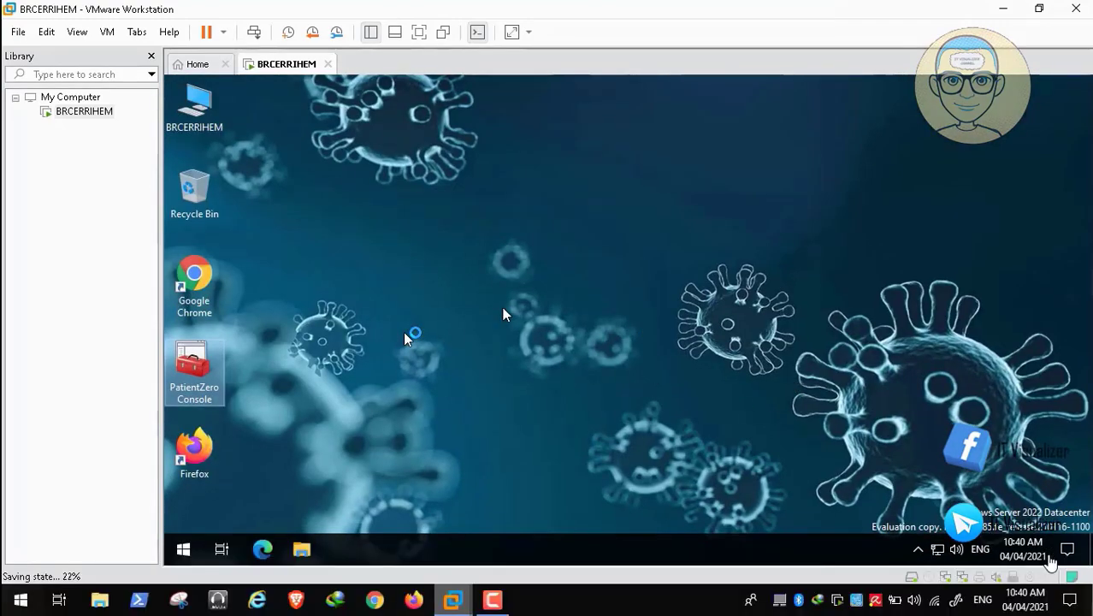
click(1059, 567)
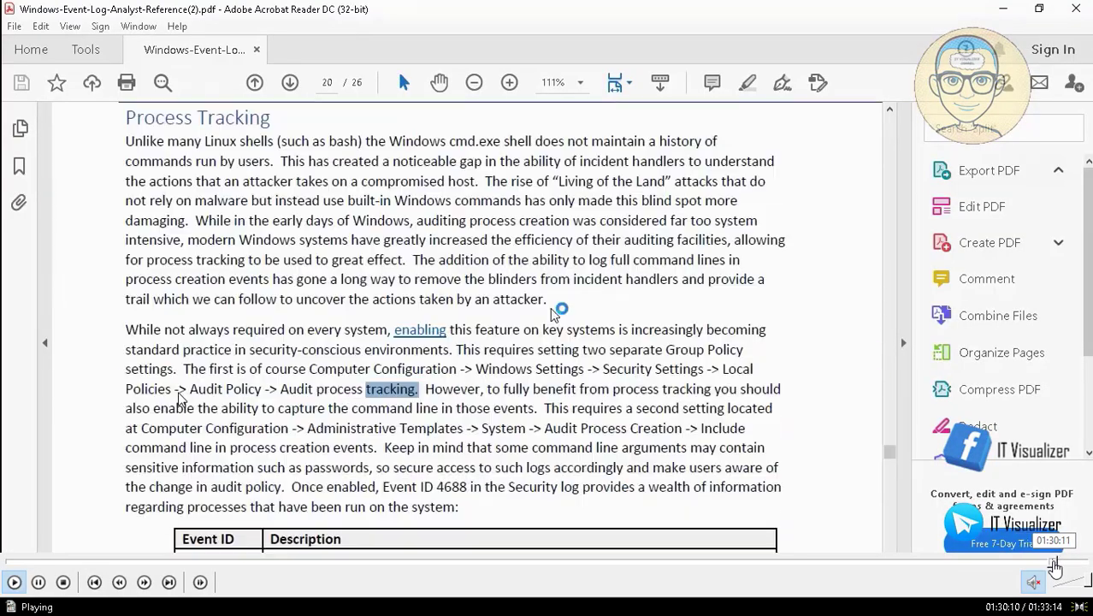
click(1050, 566)
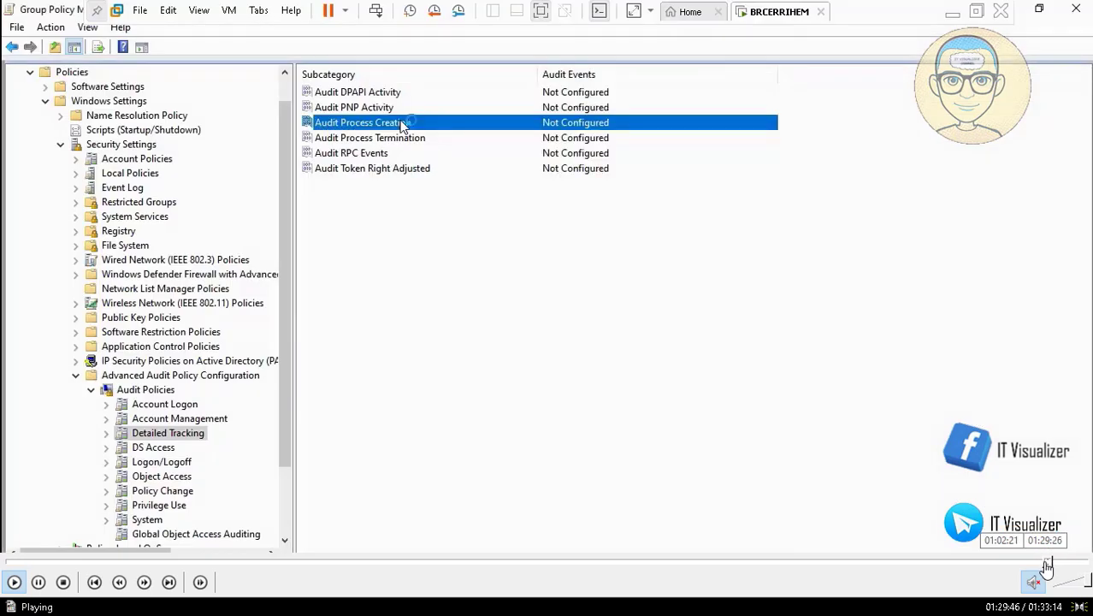
click(1045, 566)
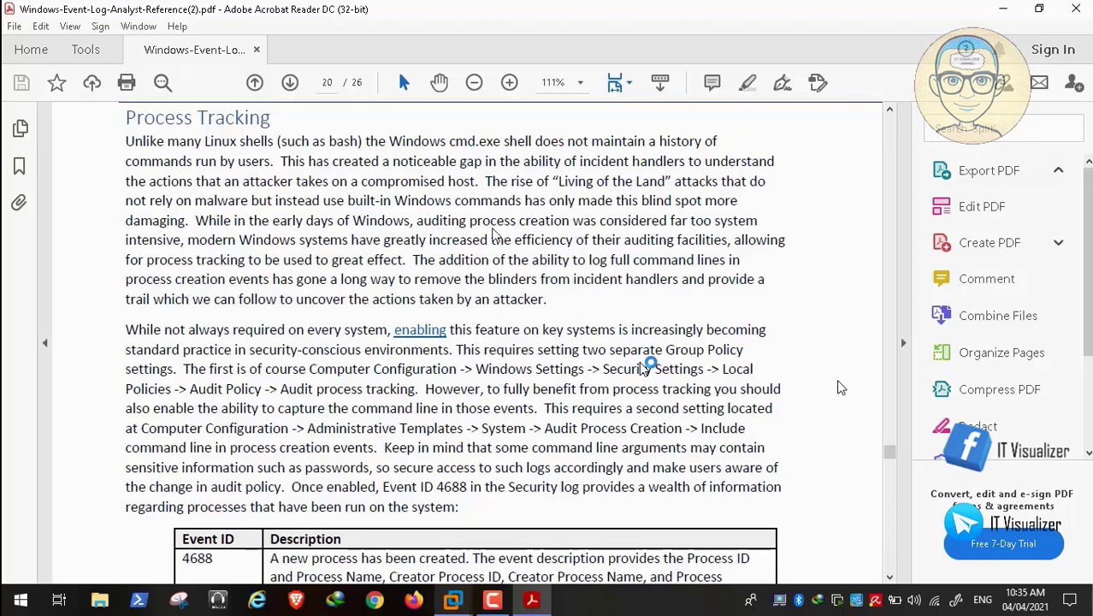
- Skip ahead to Audit Process Creation under Detailed Tracking and read its explanation, pausing playback as needed
mouse_move(1045, 569)
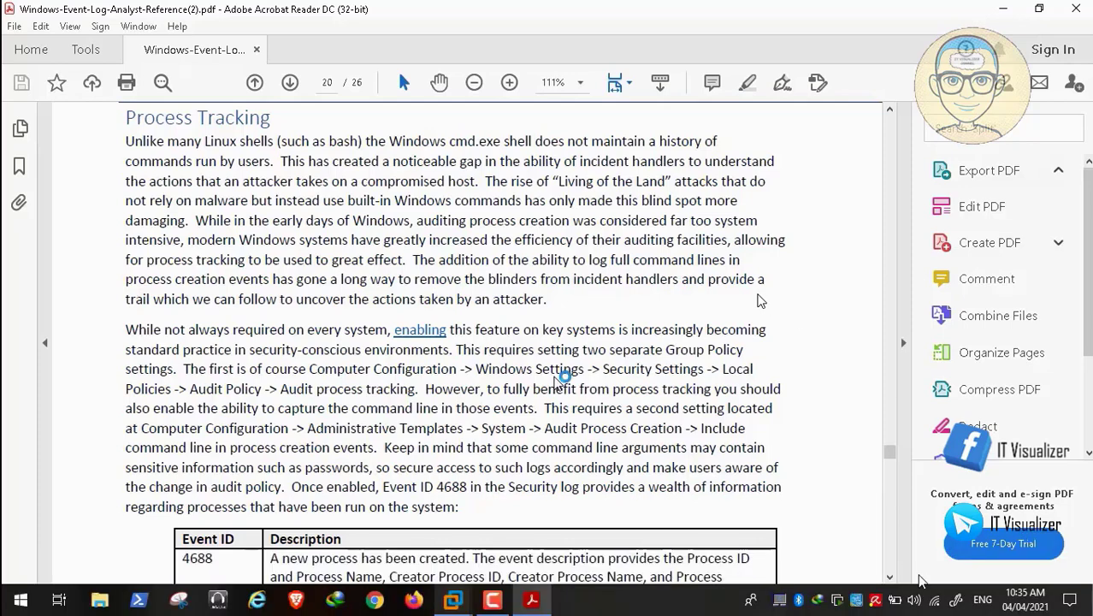
mouse_move(967, 569)
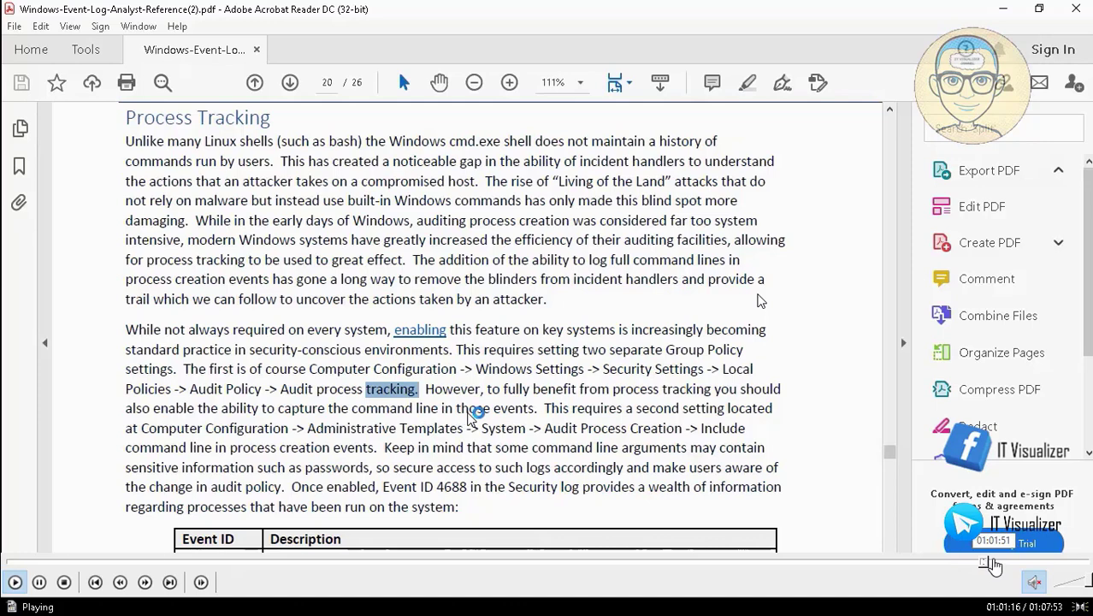
click(994, 563)
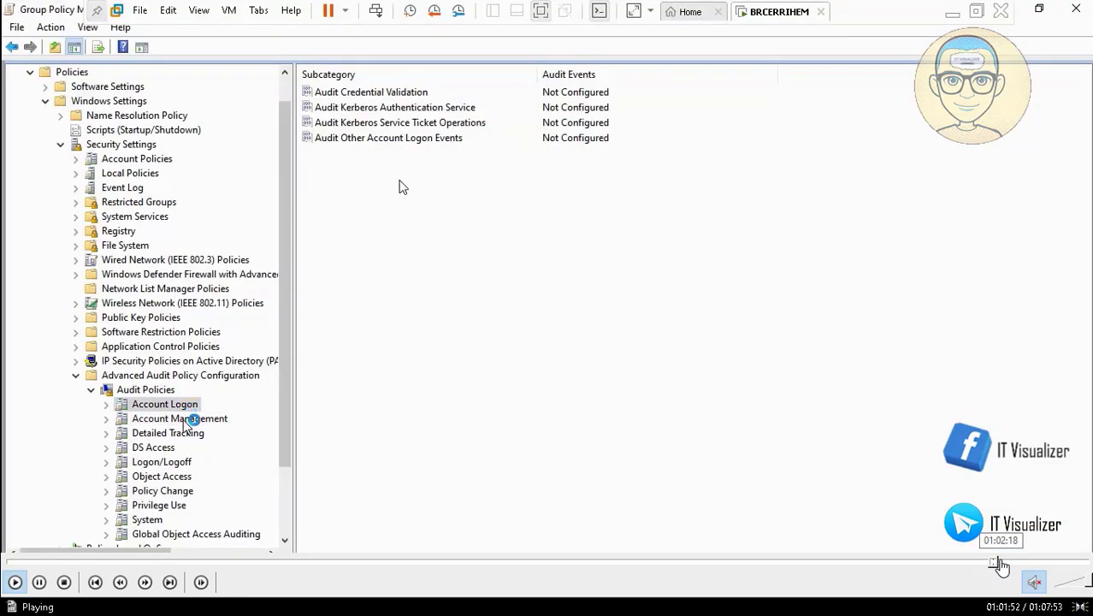
click(1006, 566)
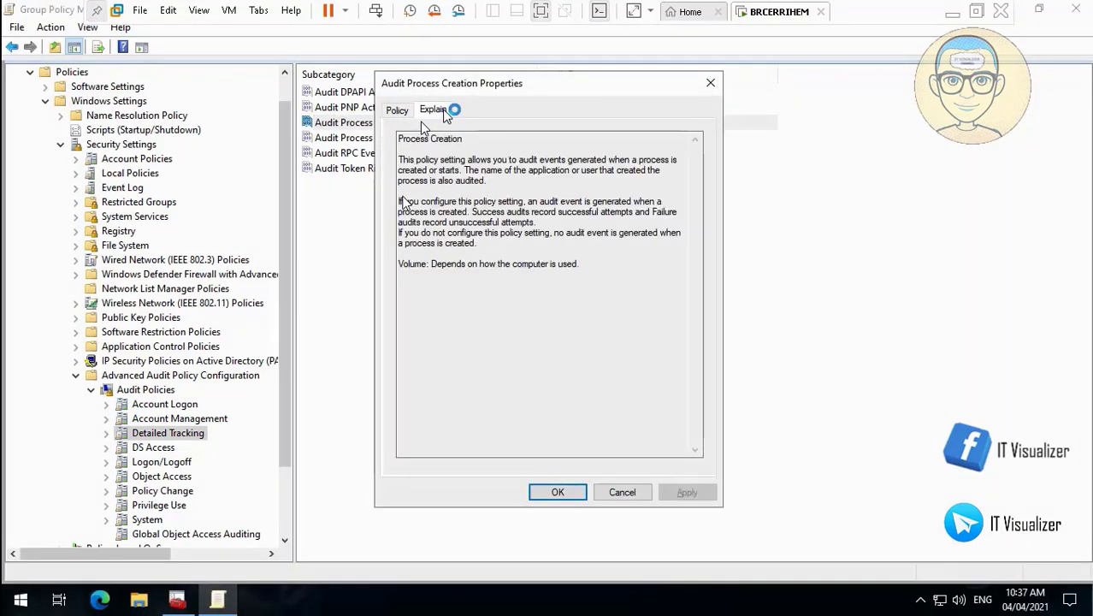
mouse_move(28, 590)
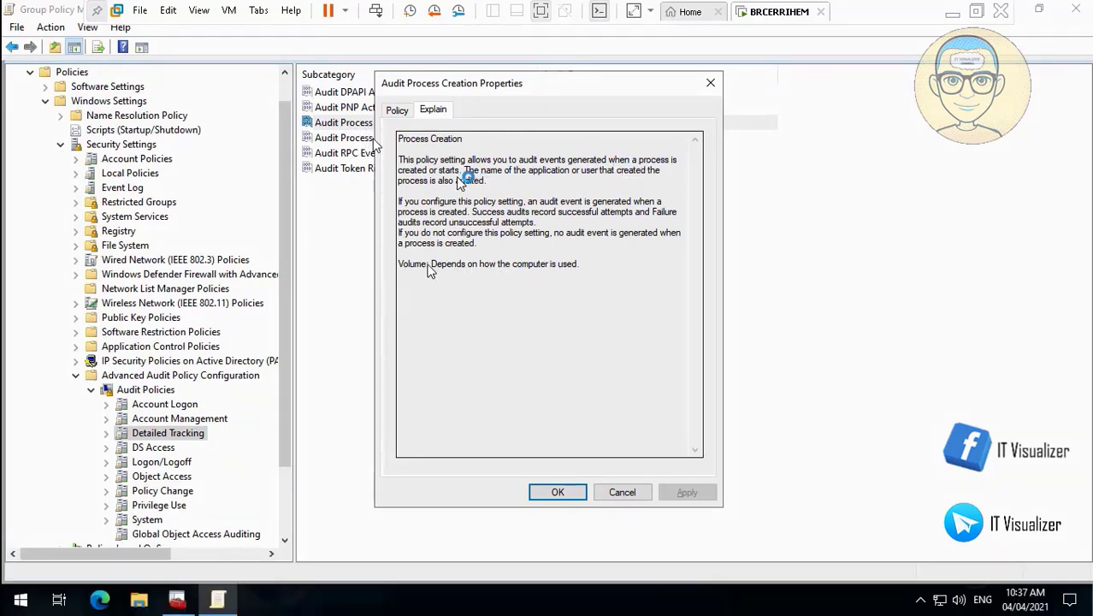
click(15, 583)
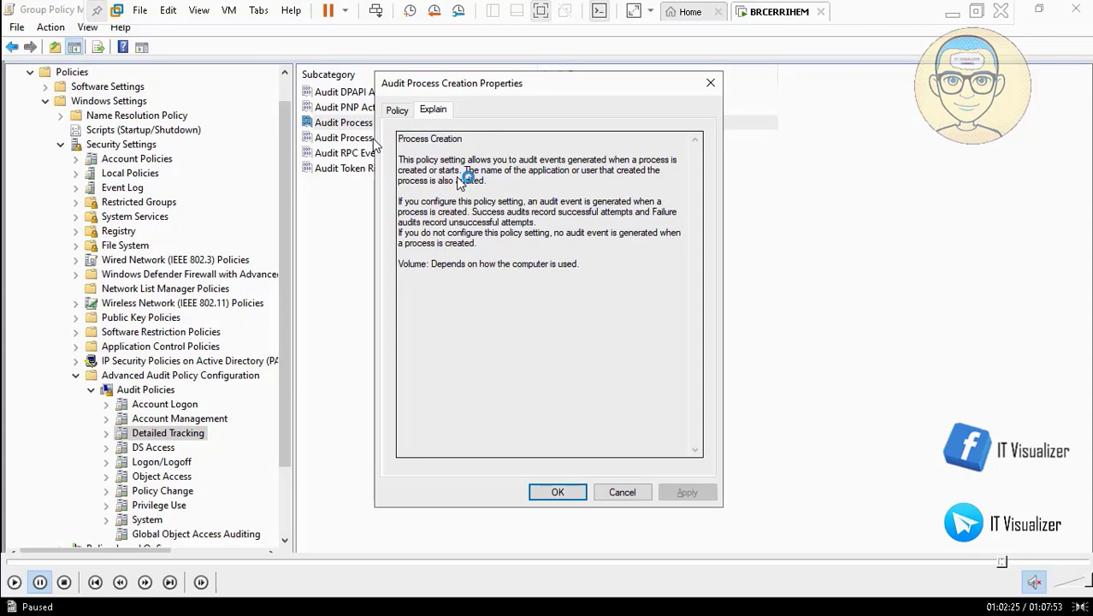
click(16, 582)
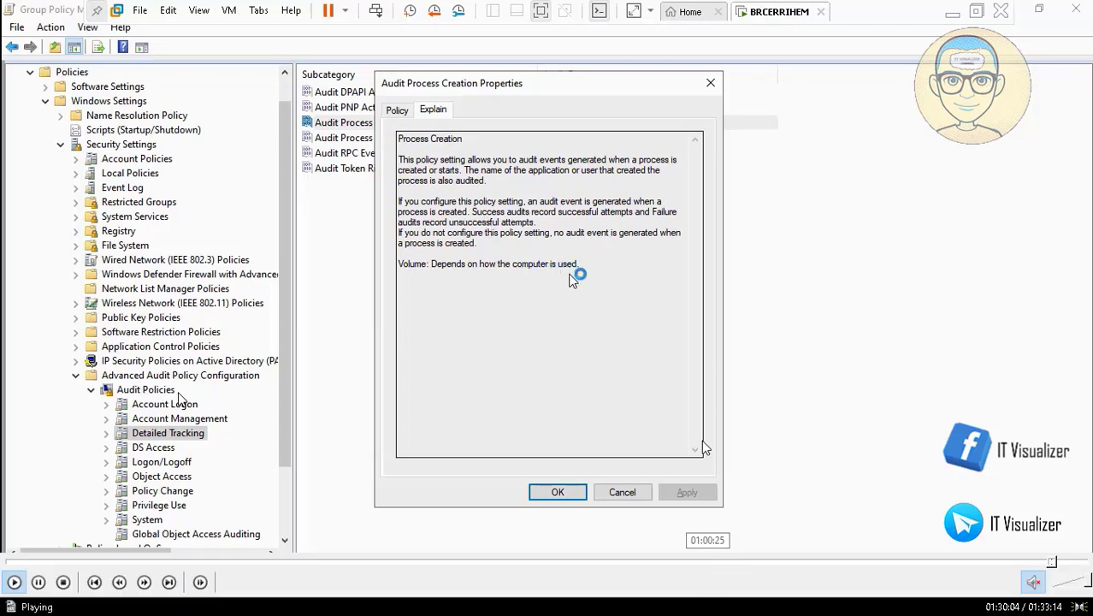
click(1057, 565)
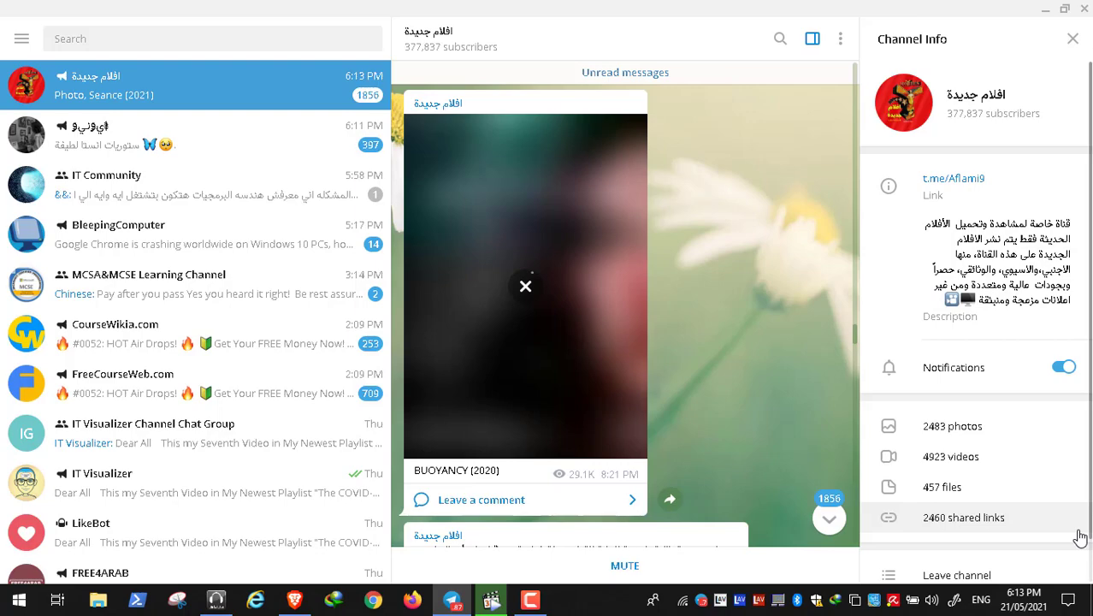
click(1080, 529)
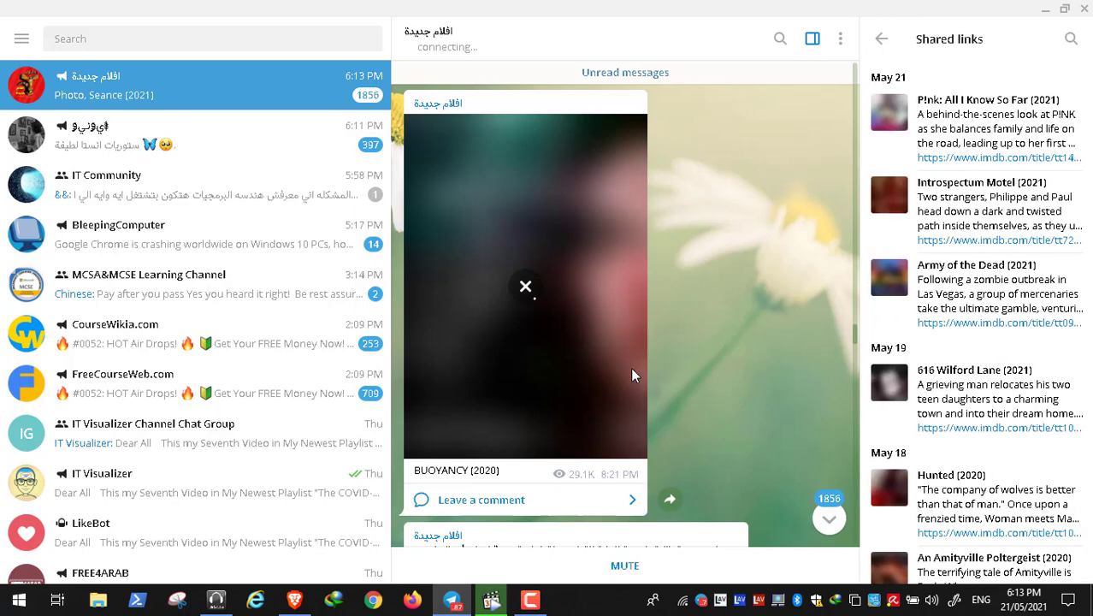
click(1047, 10)
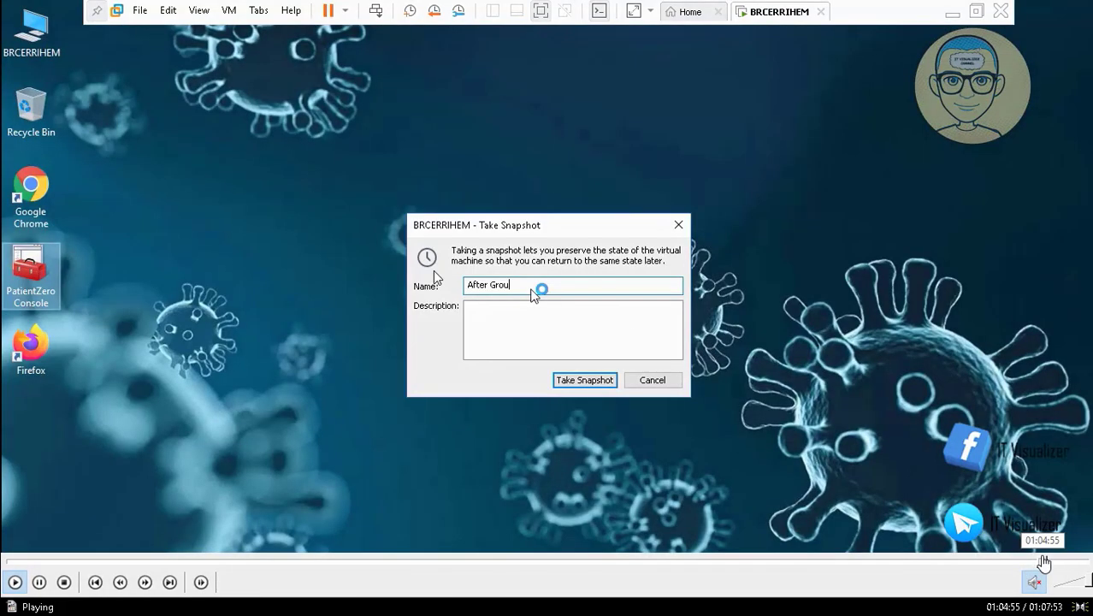
- Move the recording back to the start of the BRCERRIHEM snapshot, hide all Telegram notifications and watch the state being saved
click(1040, 563)
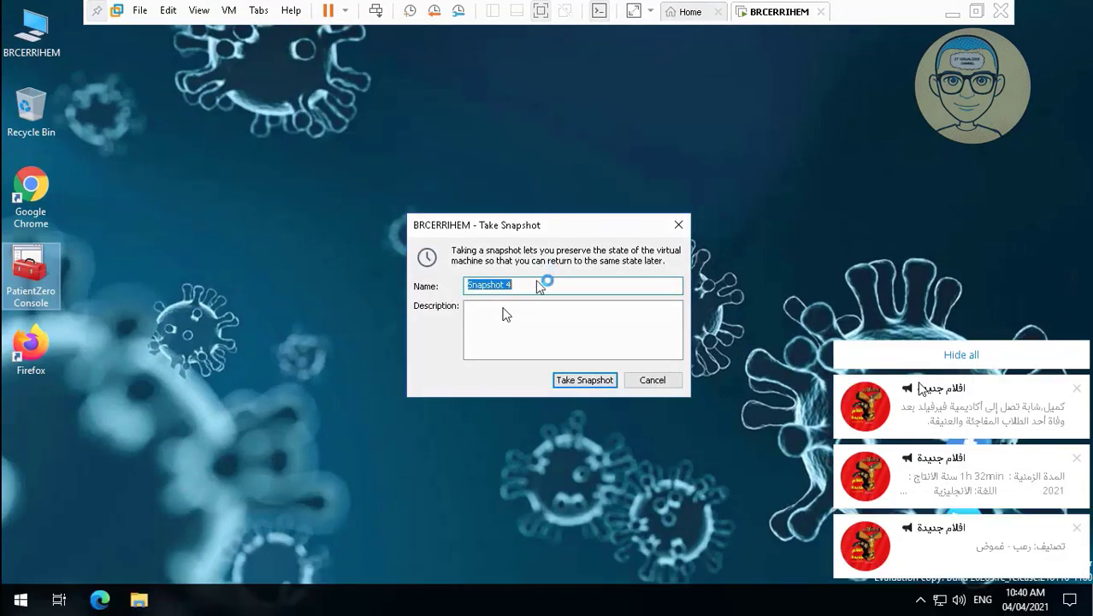
click(958, 363)
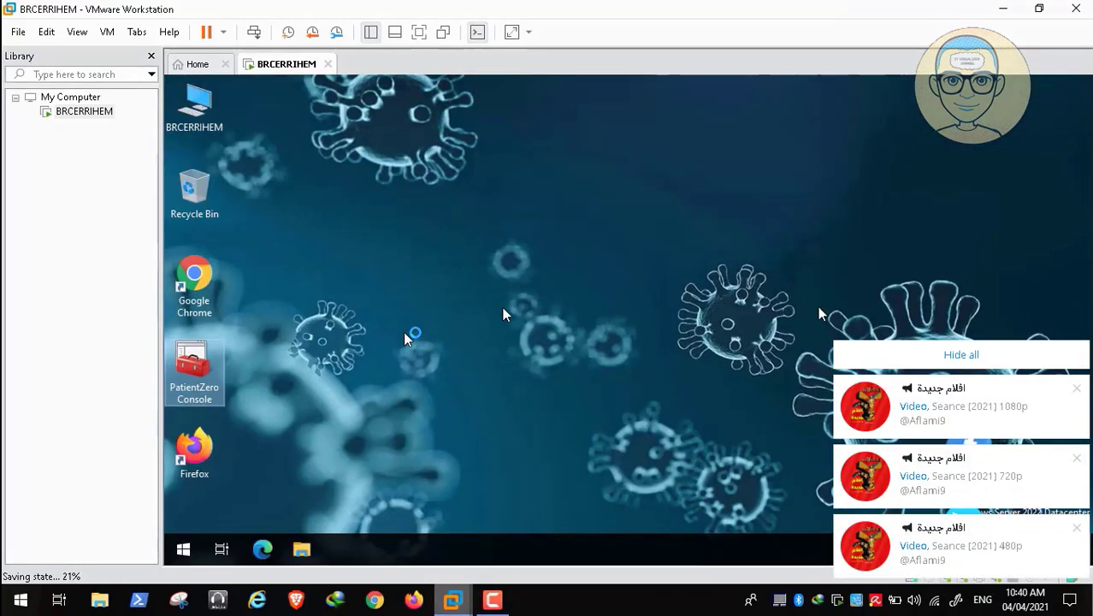
click(944, 351)
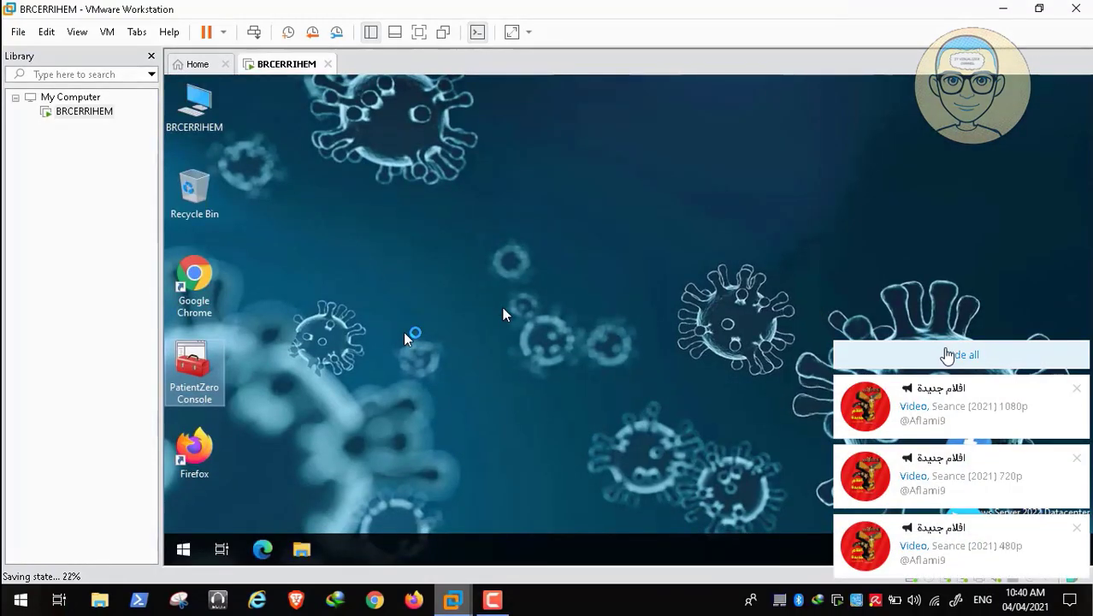
mouse_move(966, 580)
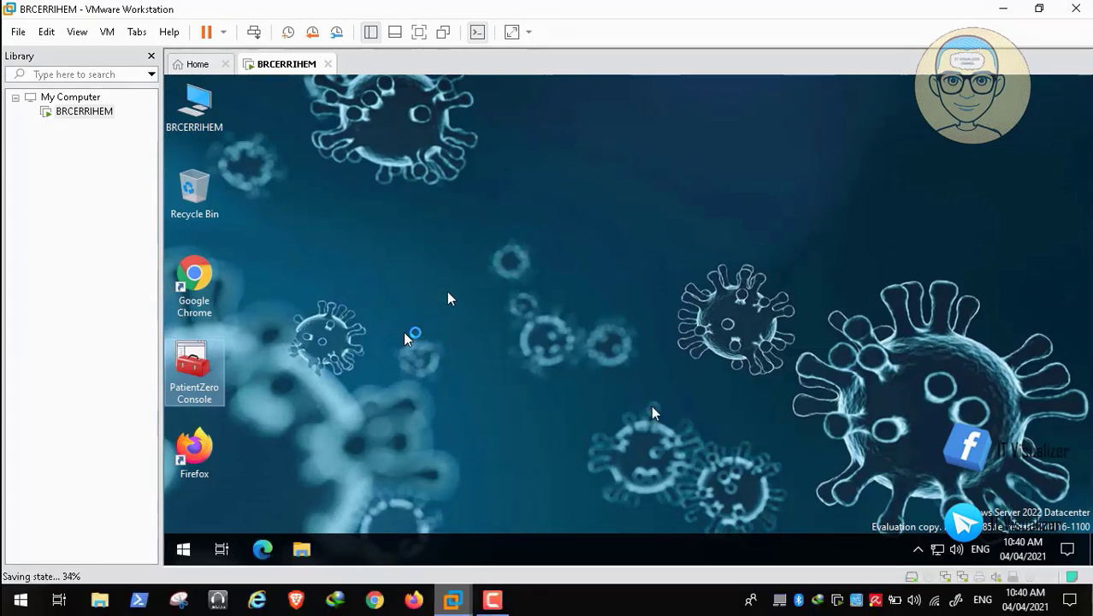
mouse_move(1047, 571)
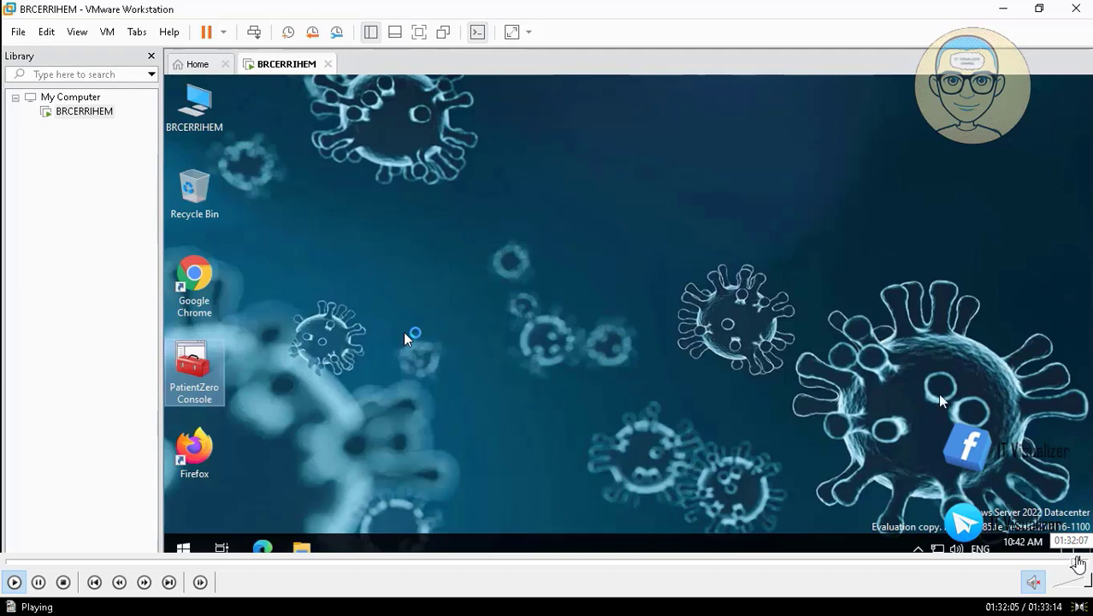
- Skip to the end of the recording, close the video player and switch to the screen recorder
click(1079, 562)
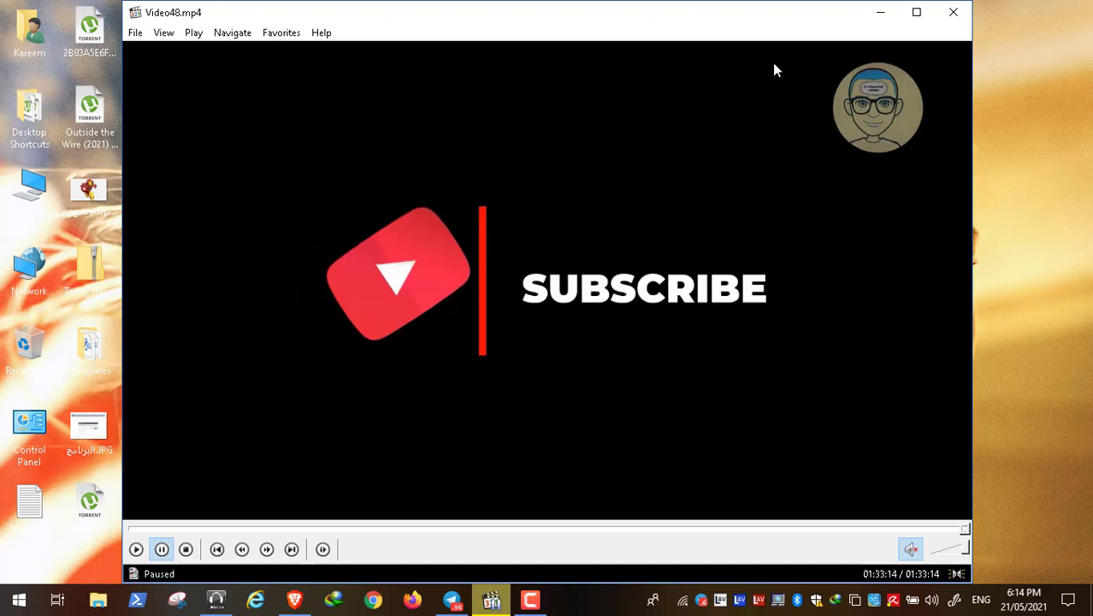
click(952, 13)
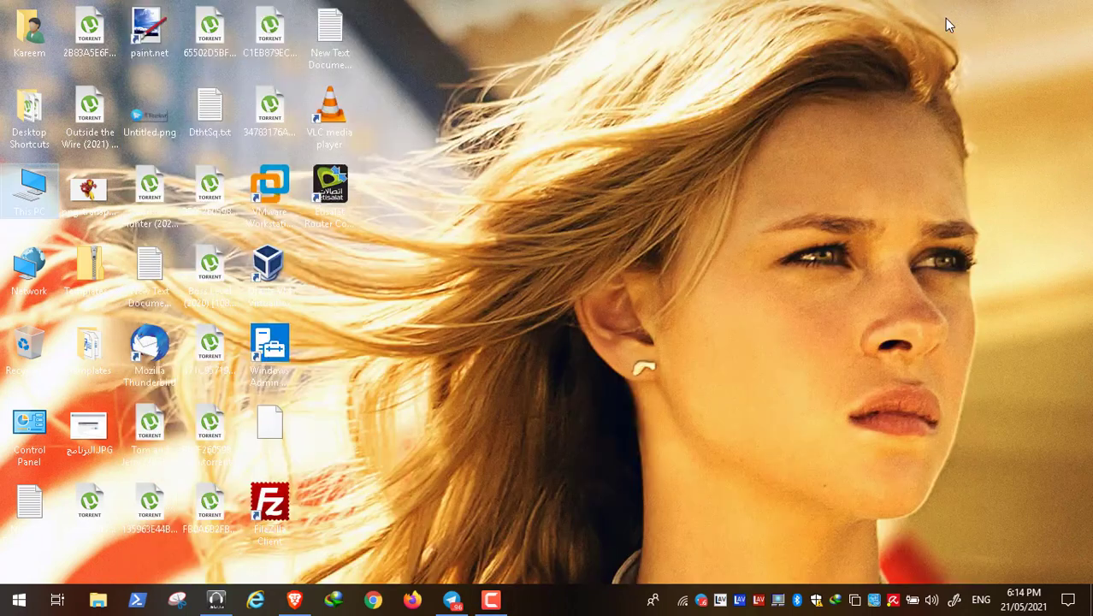
click(491, 600)
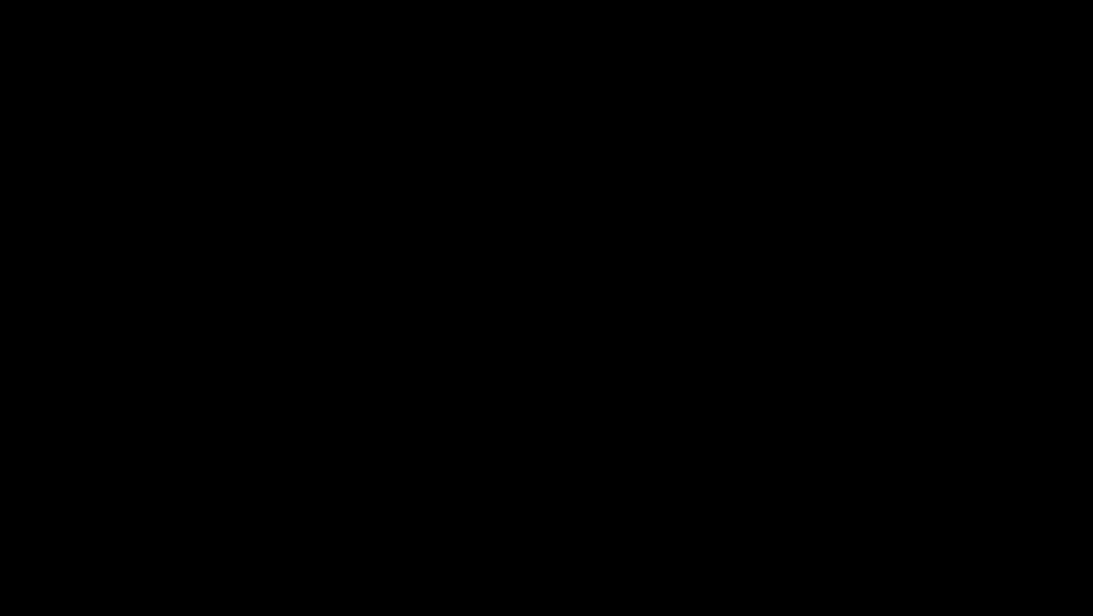